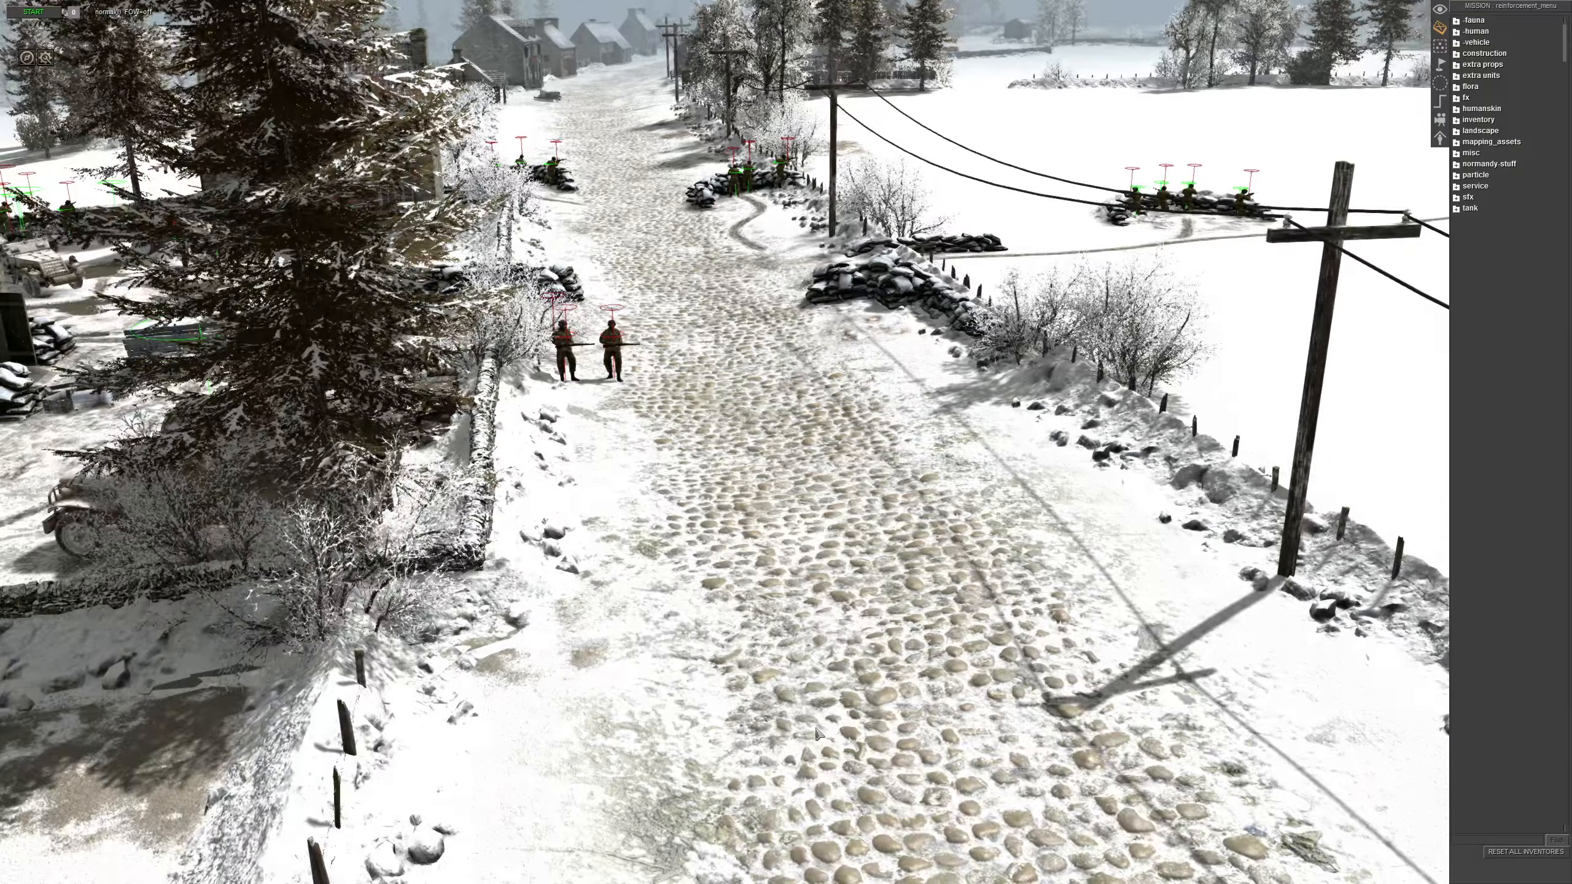
Open the late-period USA infantry list under the multiplayer human units, facing the cobbled road
{"action": "key", "text": "2"}
{"action": "middle_click_drag", "start_coordinate": [812, 633], "coordinate": [822, 626]}
{"action": "scroll", "coordinate": [822, 631], "scroll_direction": "down", "scroll_amount": 2}
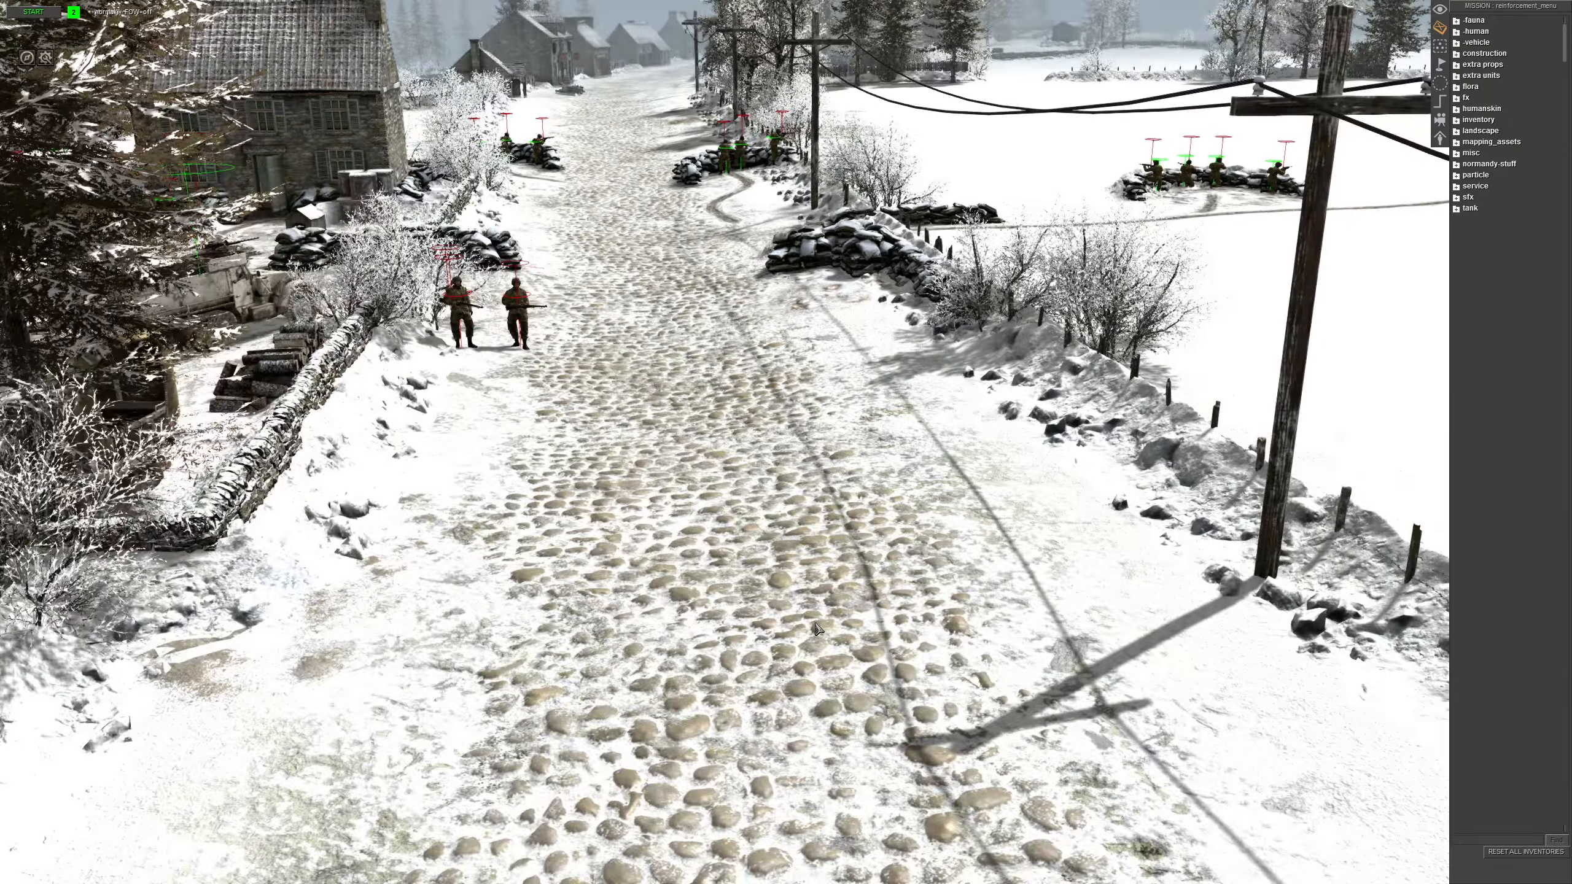
{"action": "double_click", "coordinate": [1463, 33]}
{"action": "double_click", "coordinate": [1467, 43]}
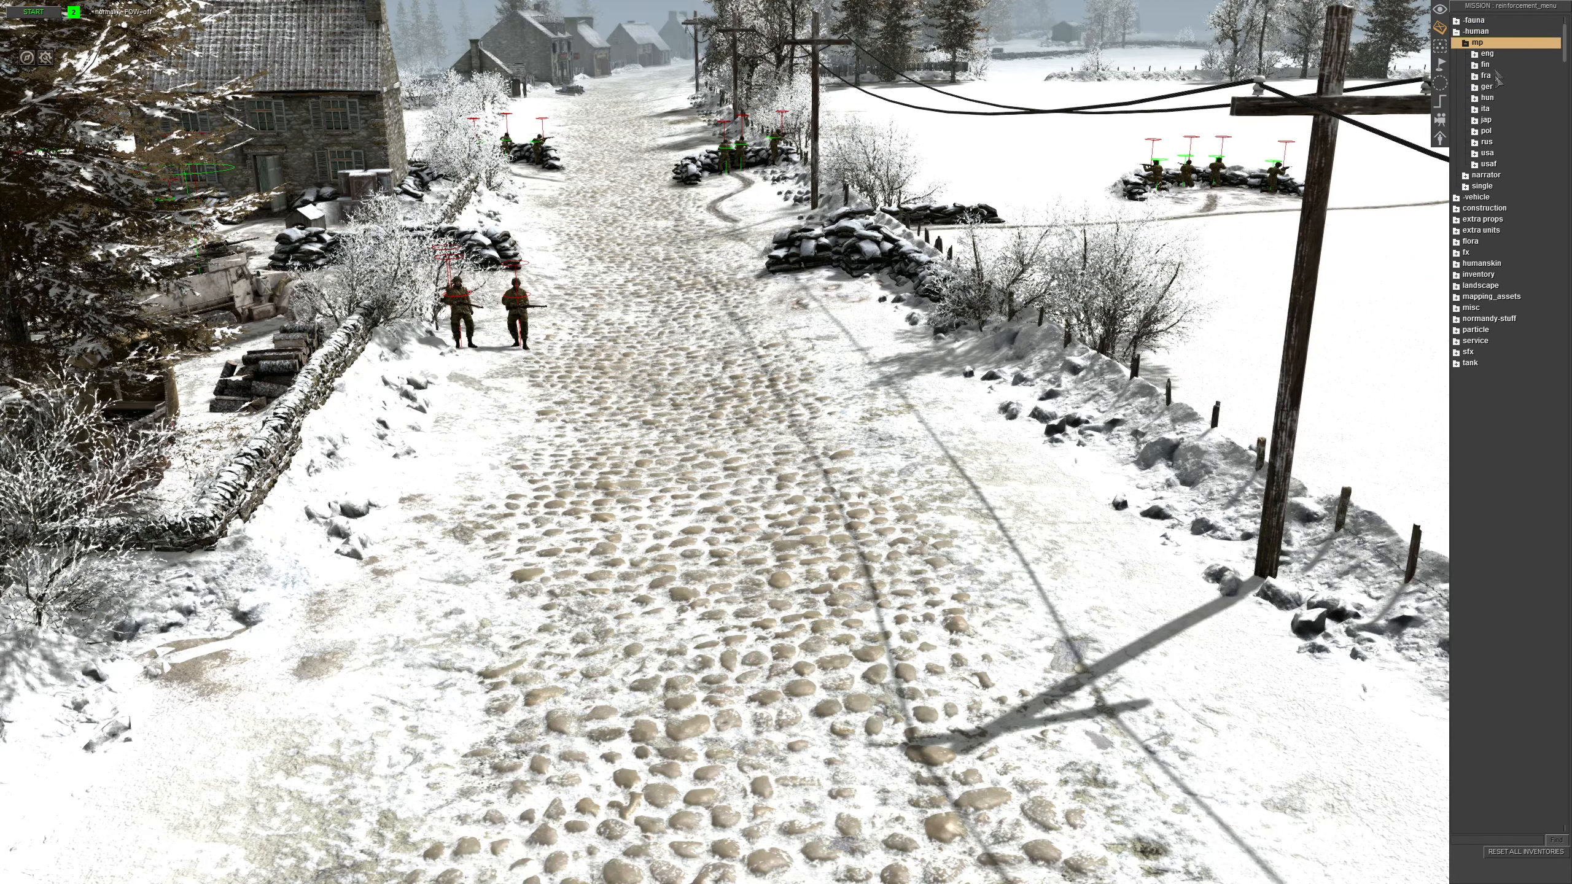
{"action": "double_click", "coordinate": [1487, 153]}
{"action": "double_click", "coordinate": [1498, 176]}
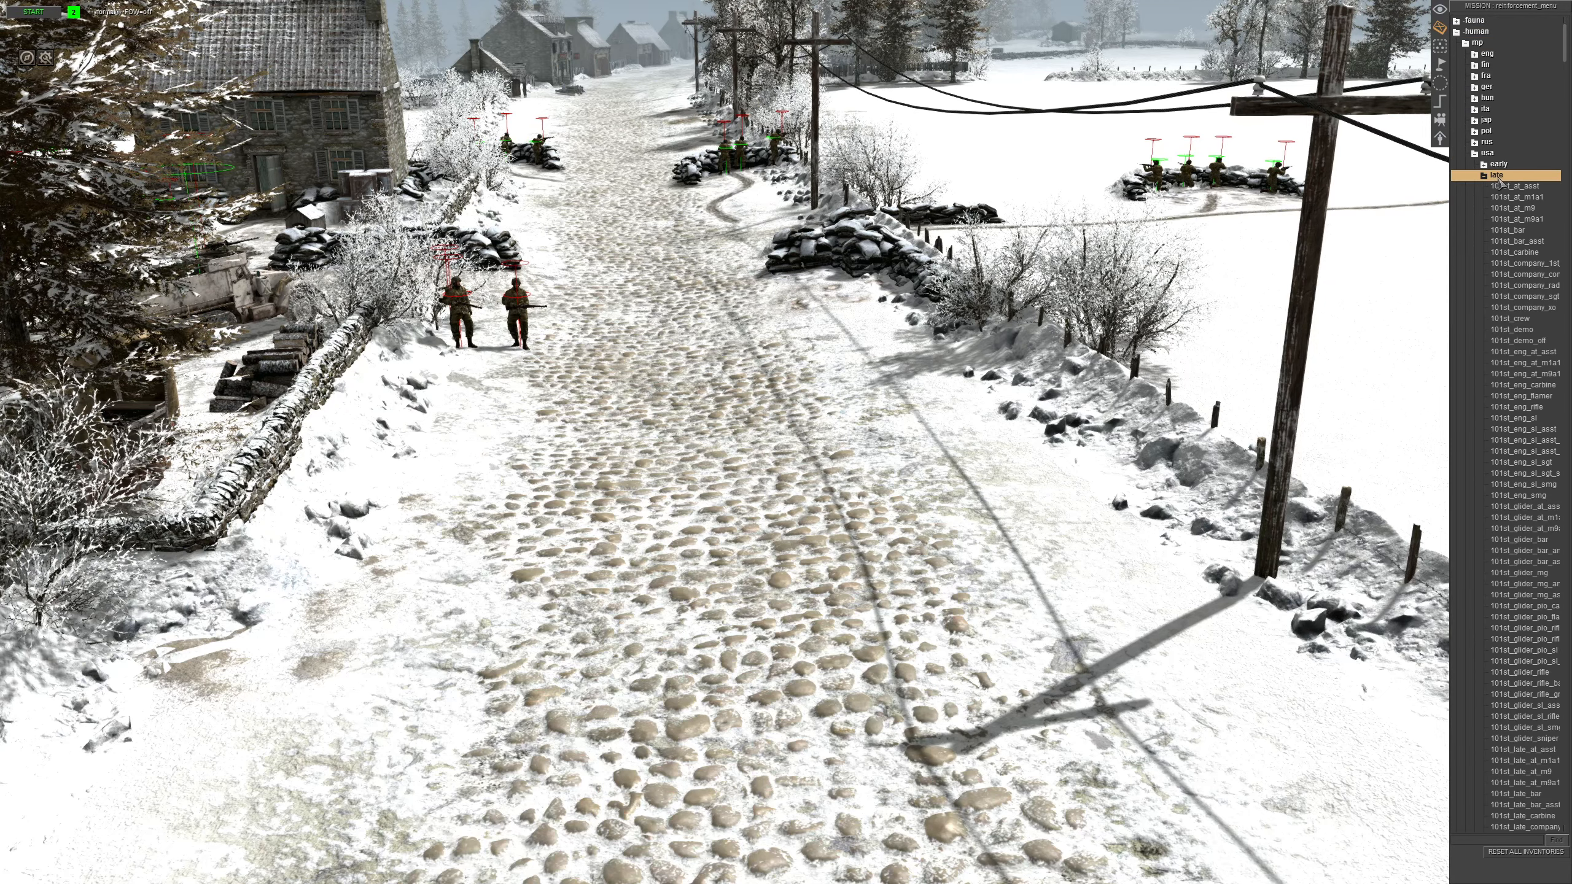
Place a 101st_bar soldier and a 101st_bar_asst soldier side by side on the cobbled road
{"action": "left_click", "coordinate": [1516, 230]}
{"action": "left_click", "coordinate": [504, 628]}
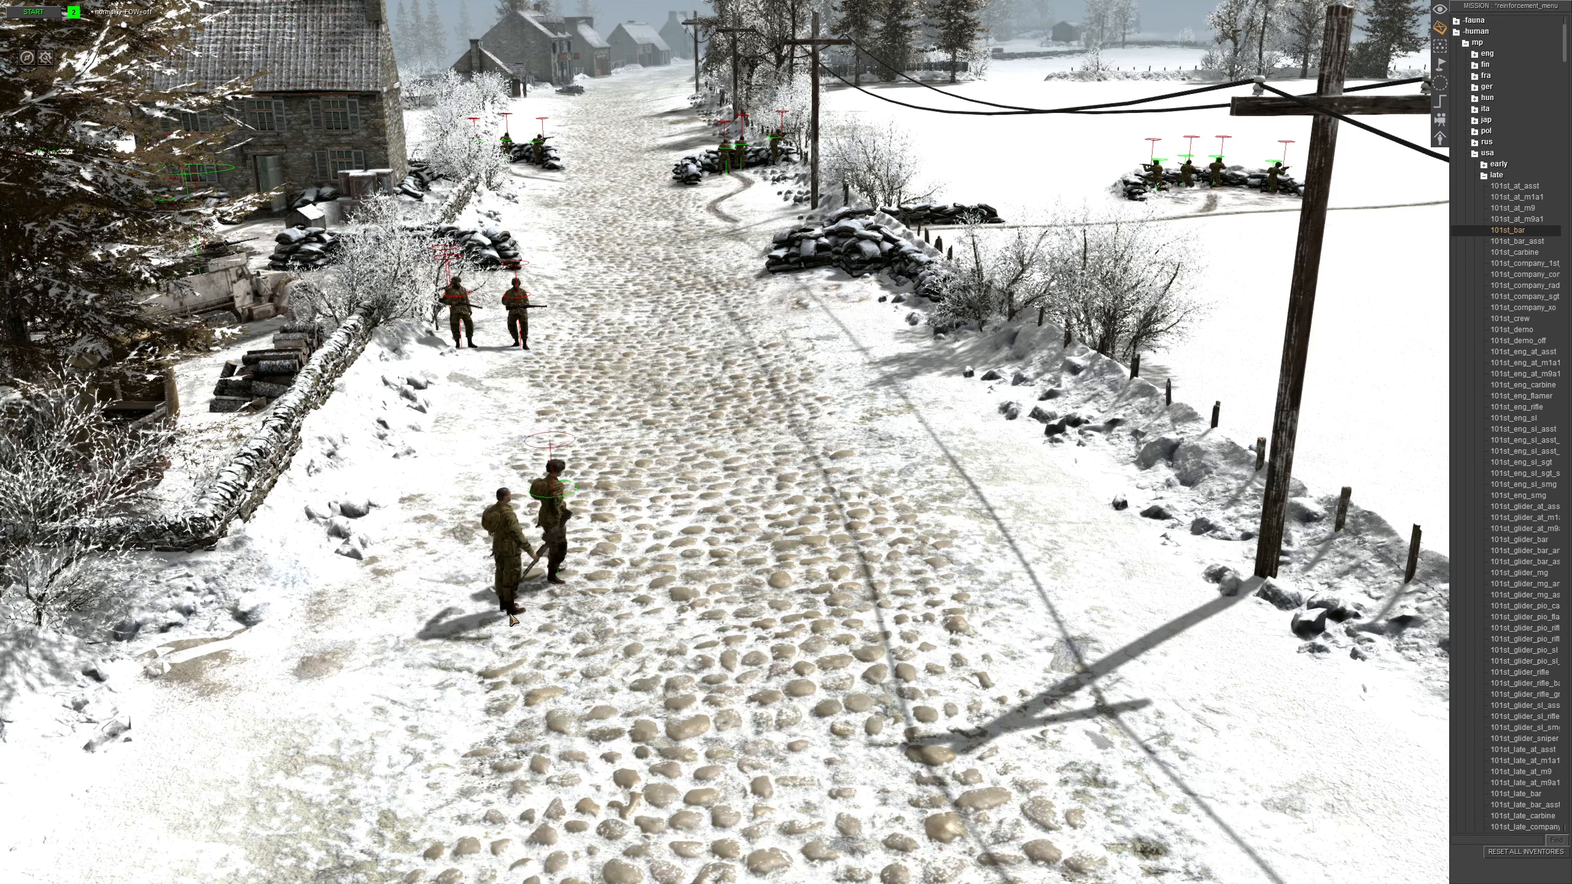
{"action": "key", "text": "Down"}
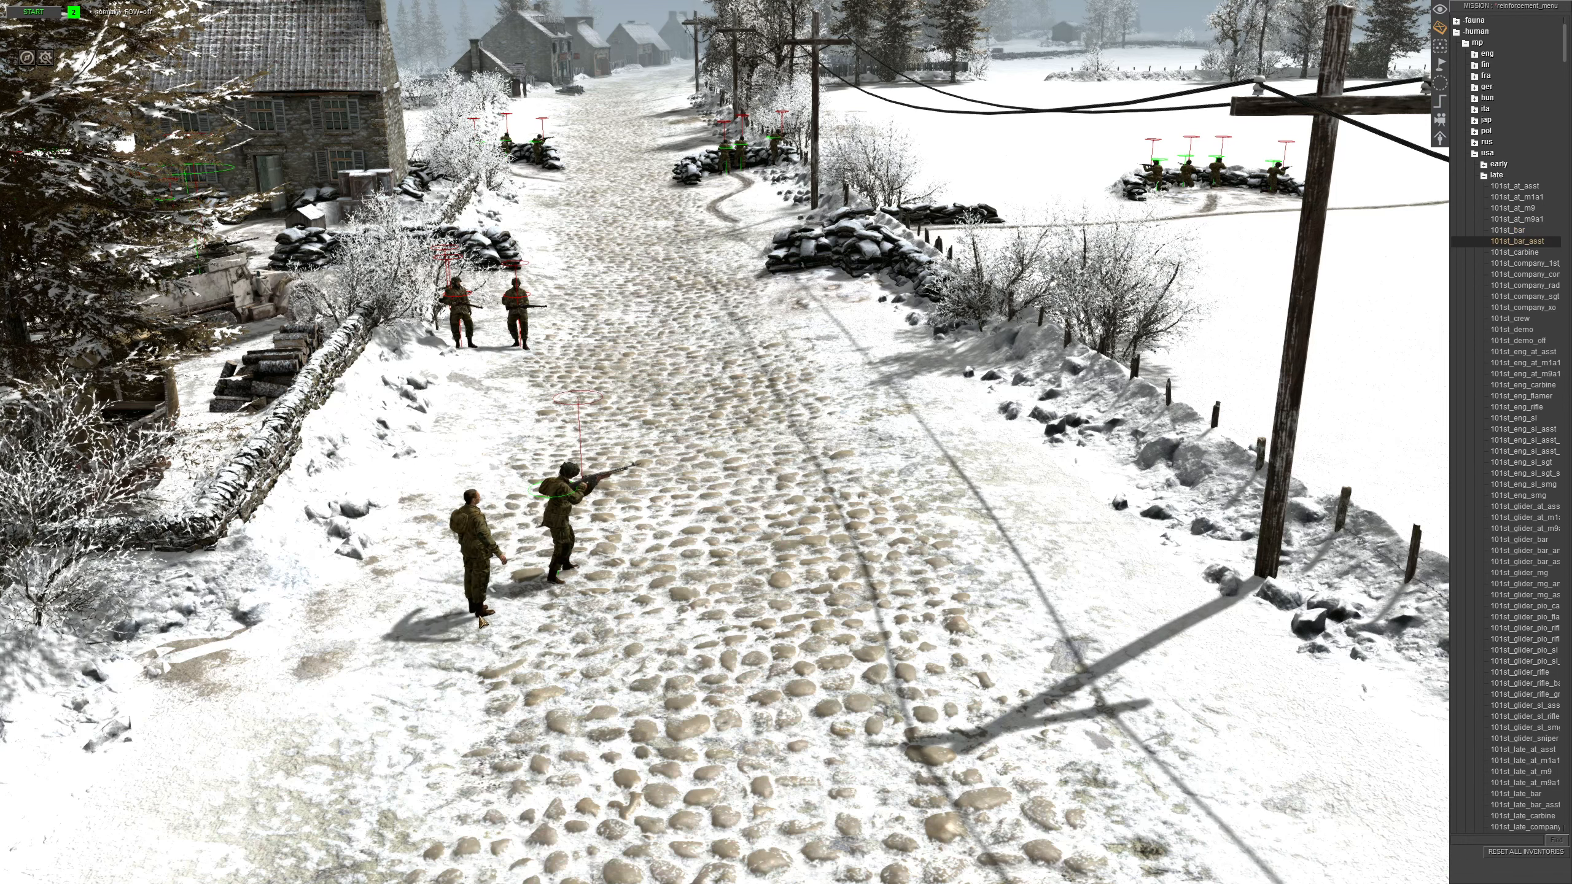
{"action": "left_click", "coordinate": [627, 687]}
Place two 101st anti-tank soldiers on the road beside the BAR team, picking from the 101st_at unit types
{"action": "key", "text": "Up"}
{"action": "key", "text": "Up"}
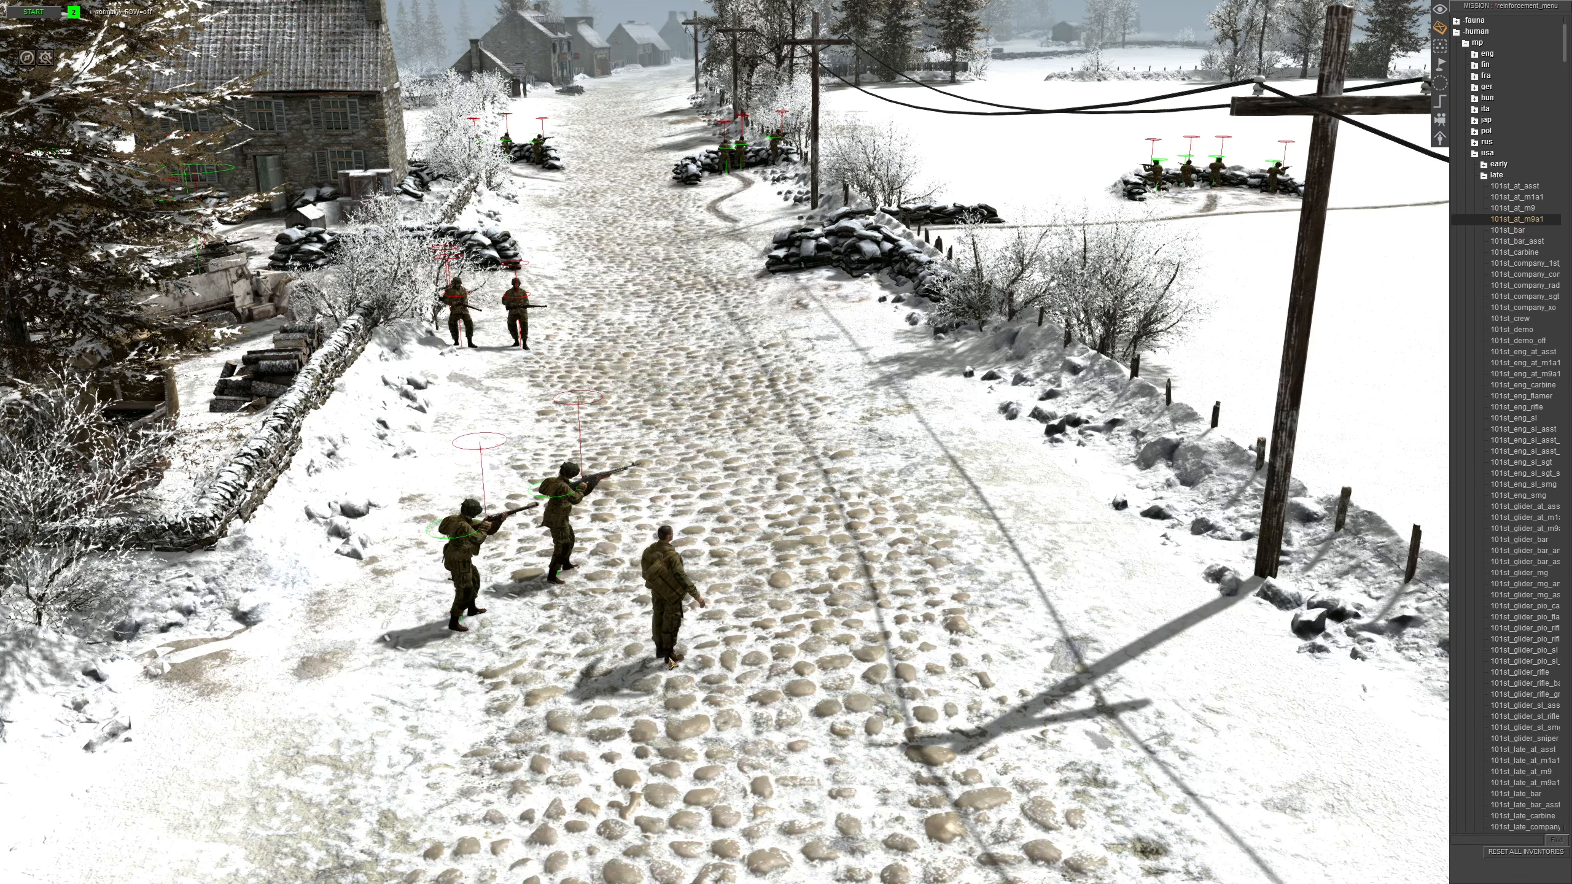
{"action": "left_click", "coordinate": [610, 666]}
{"action": "key", "text": "Up"}
{"action": "key", "text": "Up"}
{"action": "key", "text": "Up"}
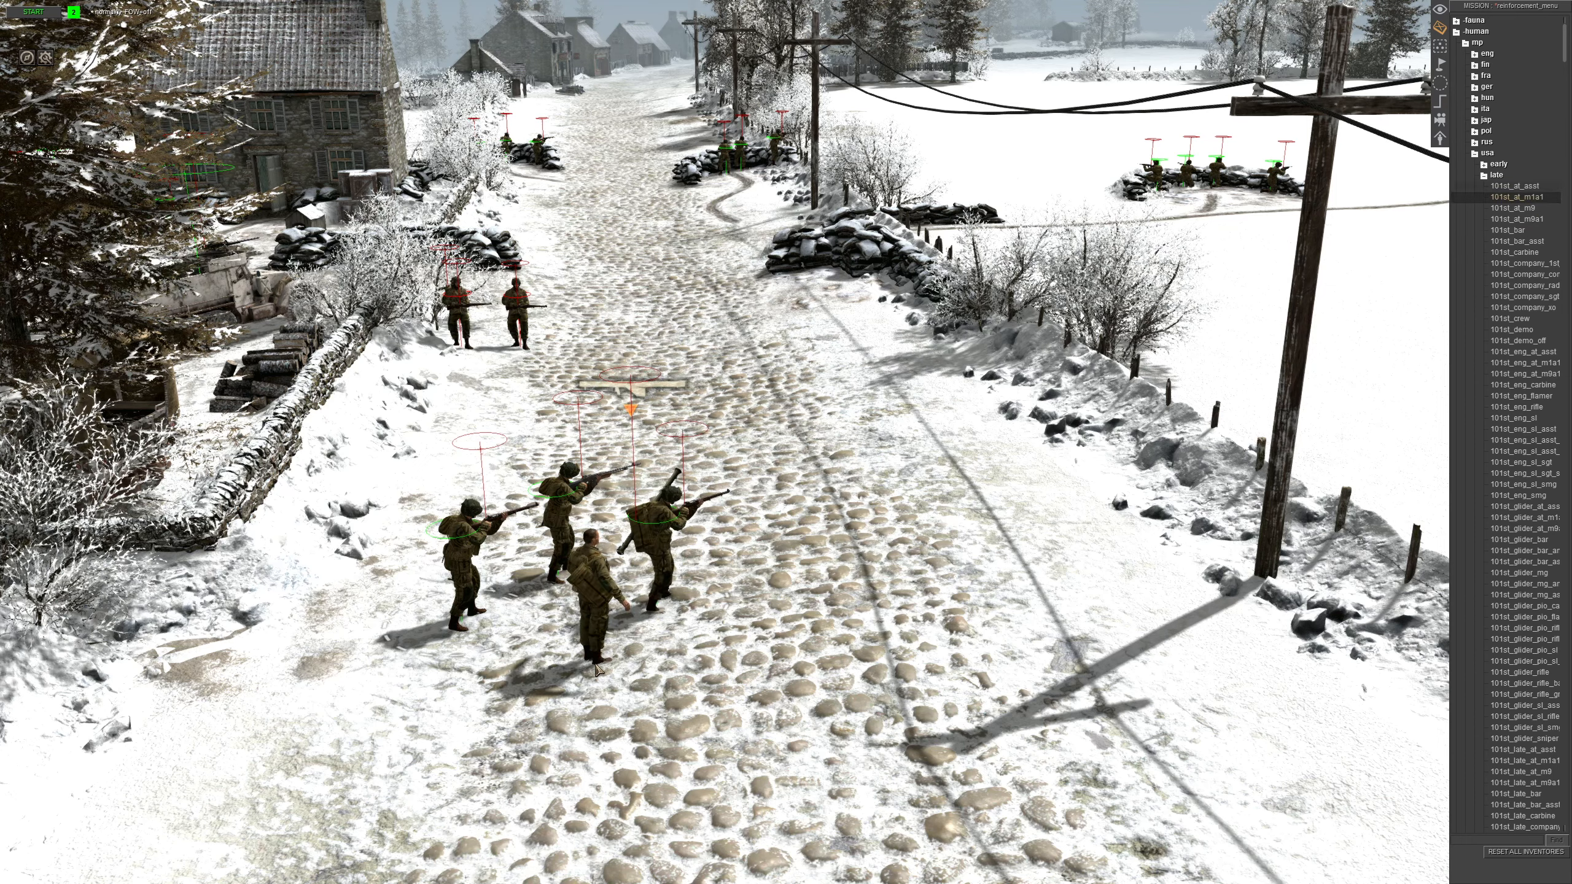
{"action": "left_click", "coordinate": [772, 706]}
Place four 101st_carbine soldiers in staggered positions on the road beside the anti-tank soldiers
{"action": "key", "text": "Down"}
{"action": "key", "text": "Down"}
{"action": "key", "text": "Down"}
{"action": "key", "text": "Down"}
{"action": "key", "text": "Down"}
{"action": "key", "text": "Down"}
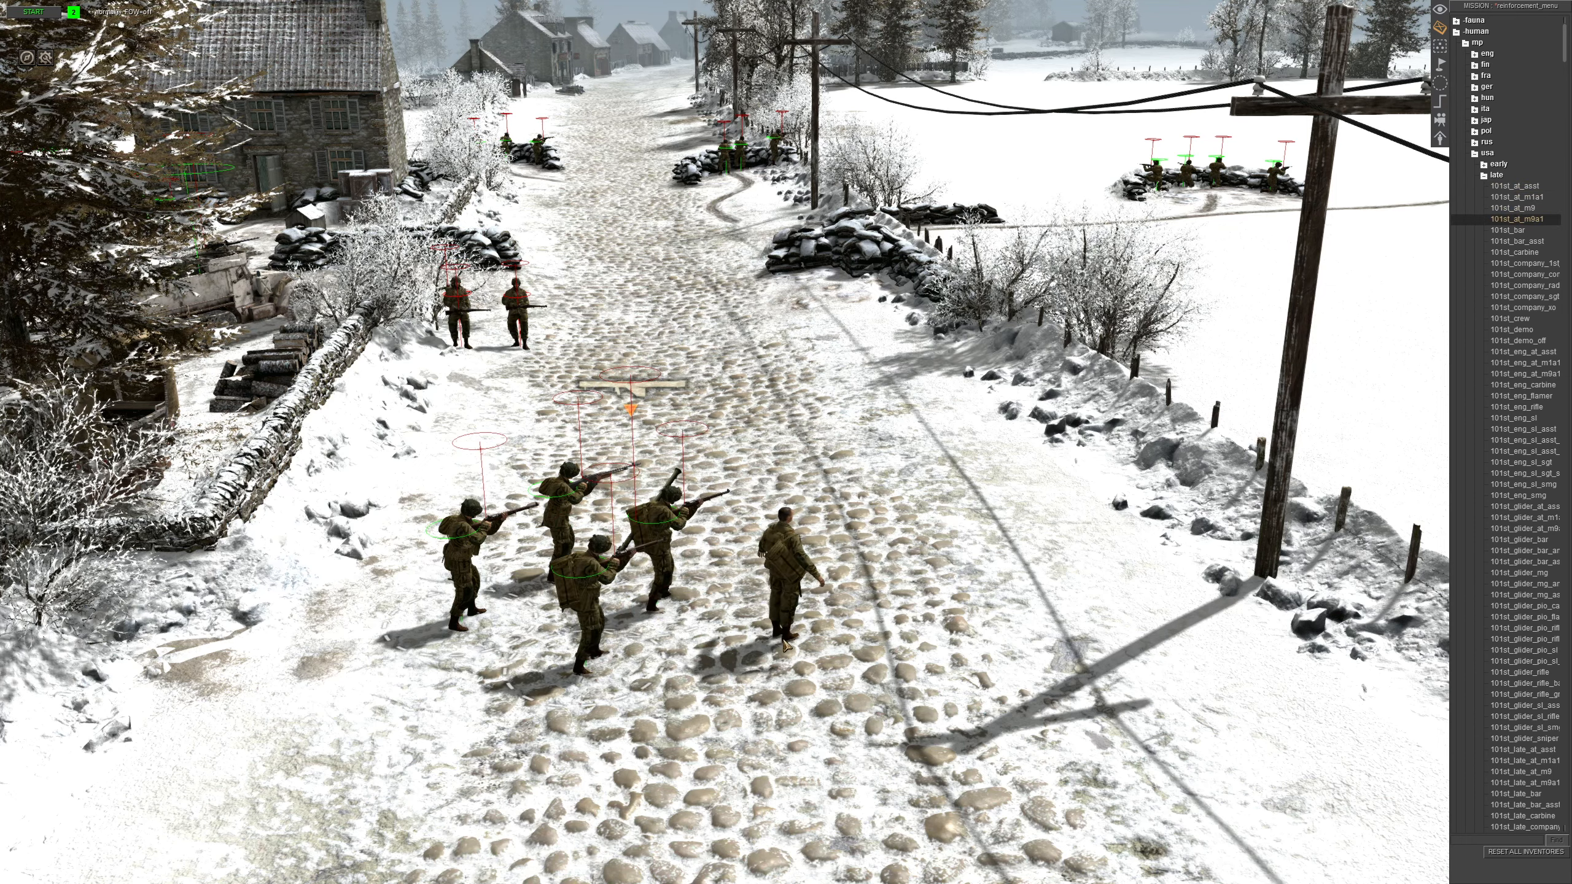
{"action": "left_click", "coordinate": [769, 635]}
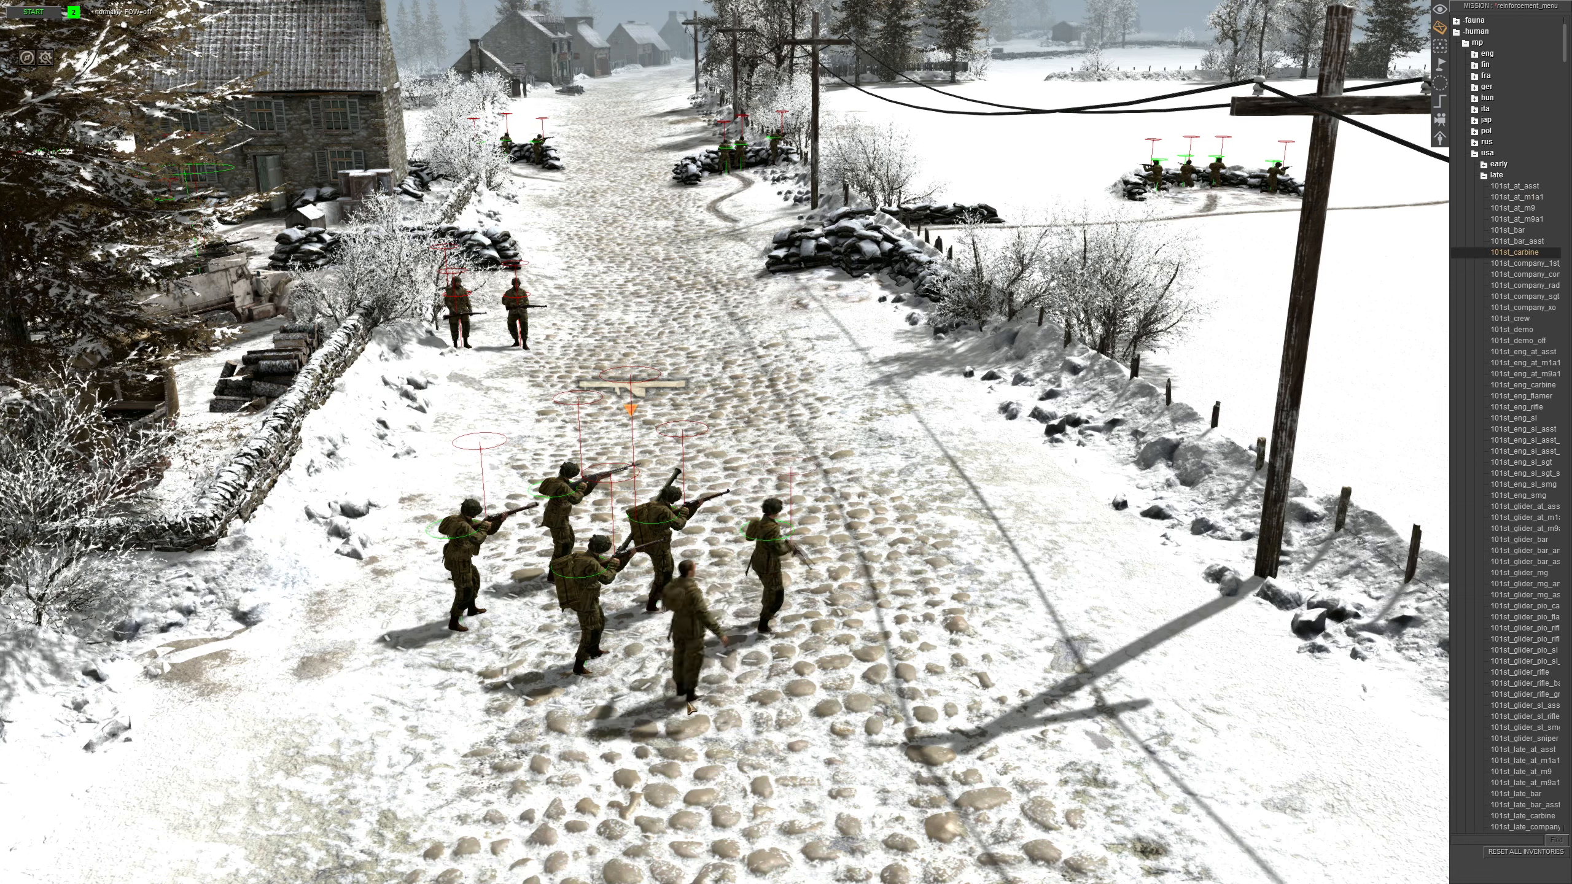
{"action": "left_click", "coordinate": [684, 708]}
{"action": "left_click", "coordinate": [891, 683]}
{"action": "left_click", "coordinate": [807, 770]}
Place a 101st_demo soldier and a 101st_demo_off soldier at the squad's edge nearest the utility pole
{"action": "key", "text": "Down"}
{"action": "key", "text": "Down"}
{"action": "key", "text": "Down"}
{"action": "key", "text": "Down"}
{"action": "key", "text": "Down"}
{"action": "key", "text": "Down"}
{"action": "key", "text": "Down"}
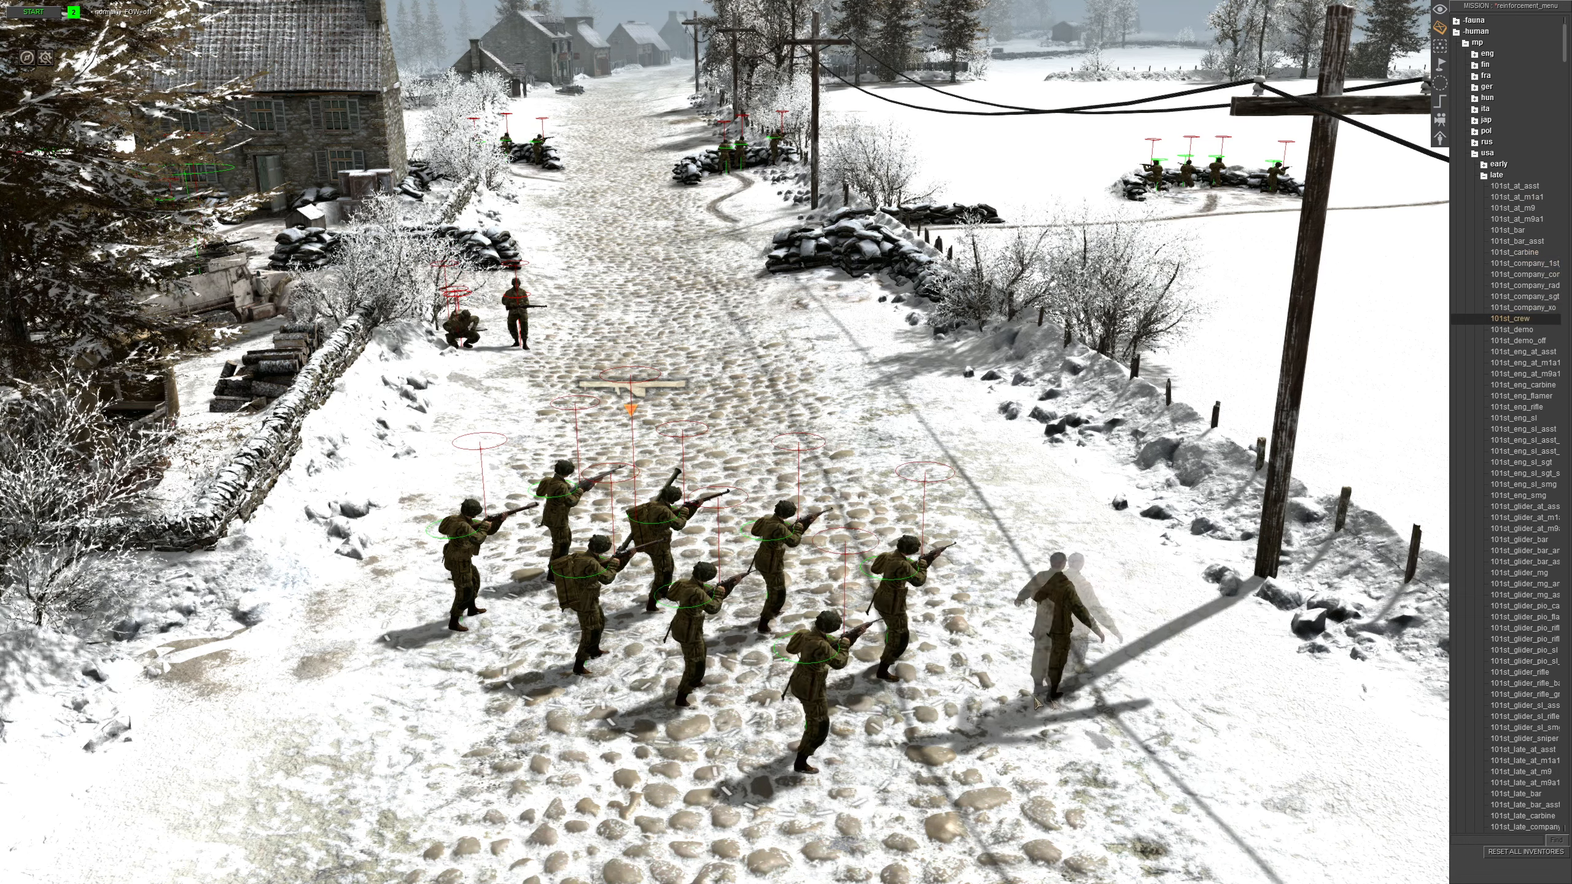
{"action": "left_click", "coordinate": [1027, 719]}
{"action": "key", "text": "Down"}
{"action": "left_click", "coordinate": [963, 816]}
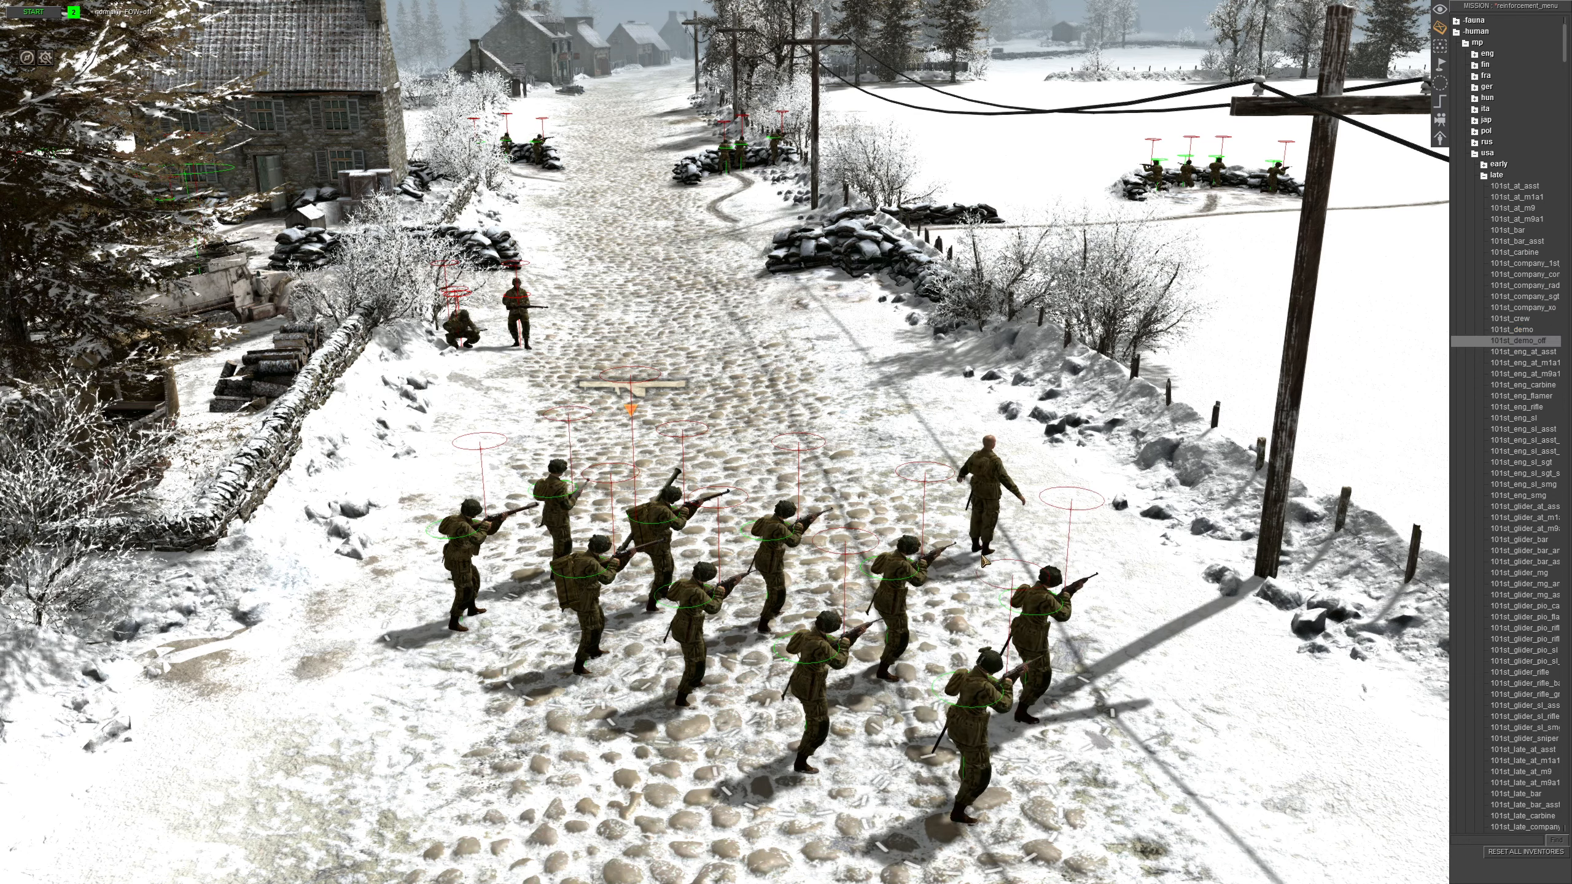
Select all ten placed soldiers and assign them to the Allies player
{"action": "left_click_drag", "start_coordinate": [429, 551], "coordinate": [1044, 772]}
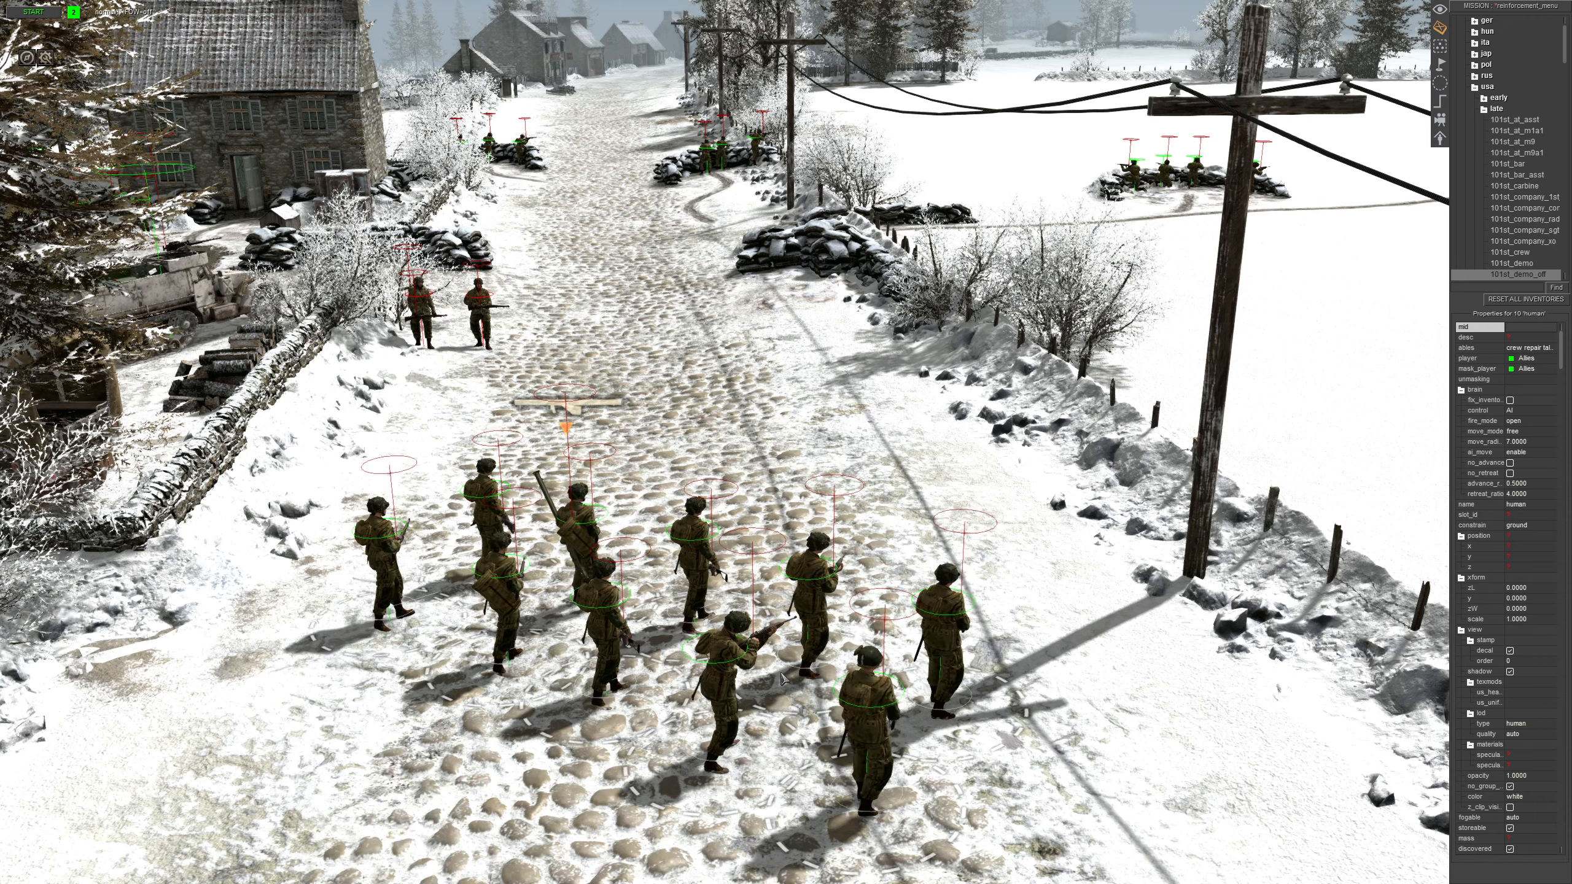
{"action": "left_click", "coordinate": [1526, 359]}
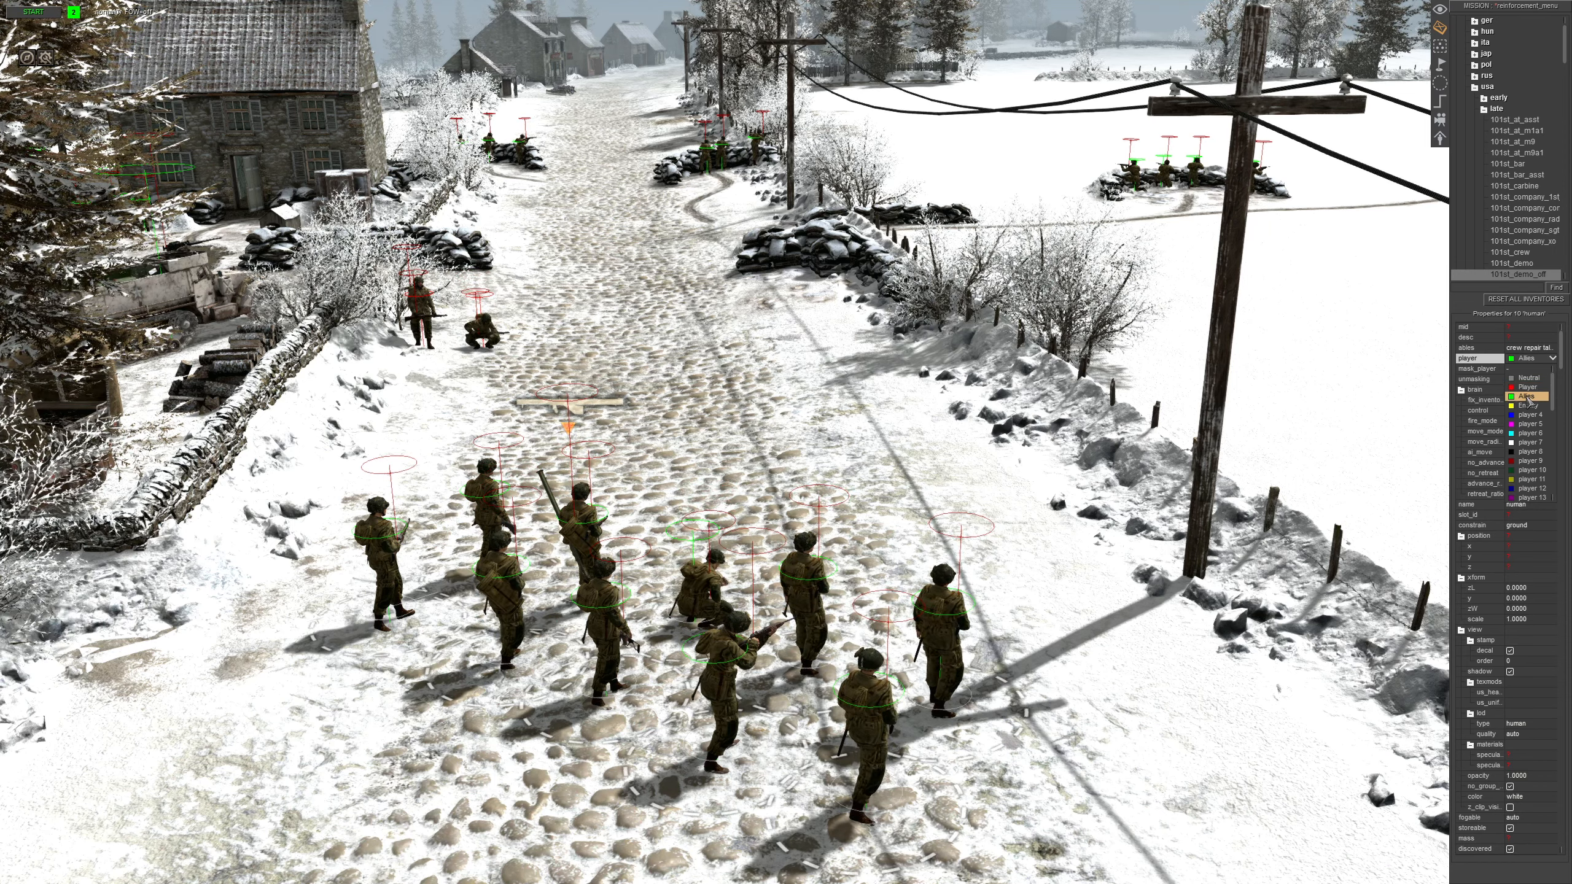
{"action": "left_click", "coordinate": [1527, 397]}
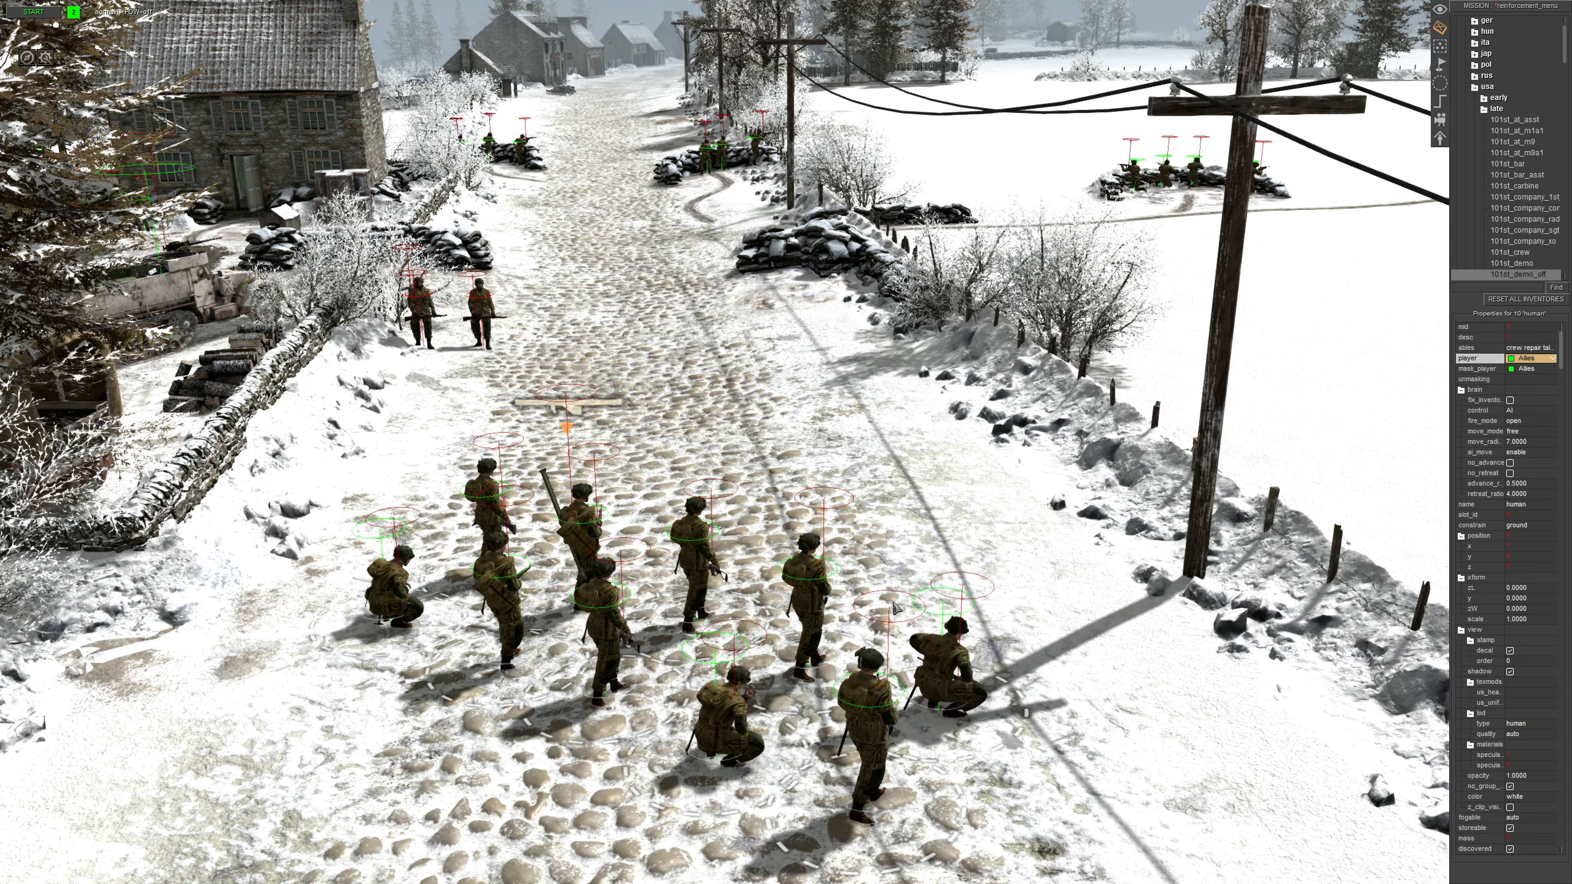
Set the squad's AI behaviour to fire mode return, move mode hold and AI movement disable
{"action": "scroll", "coordinate": [878, 591], "scroll_direction": "down", "scroll_amount": 2}
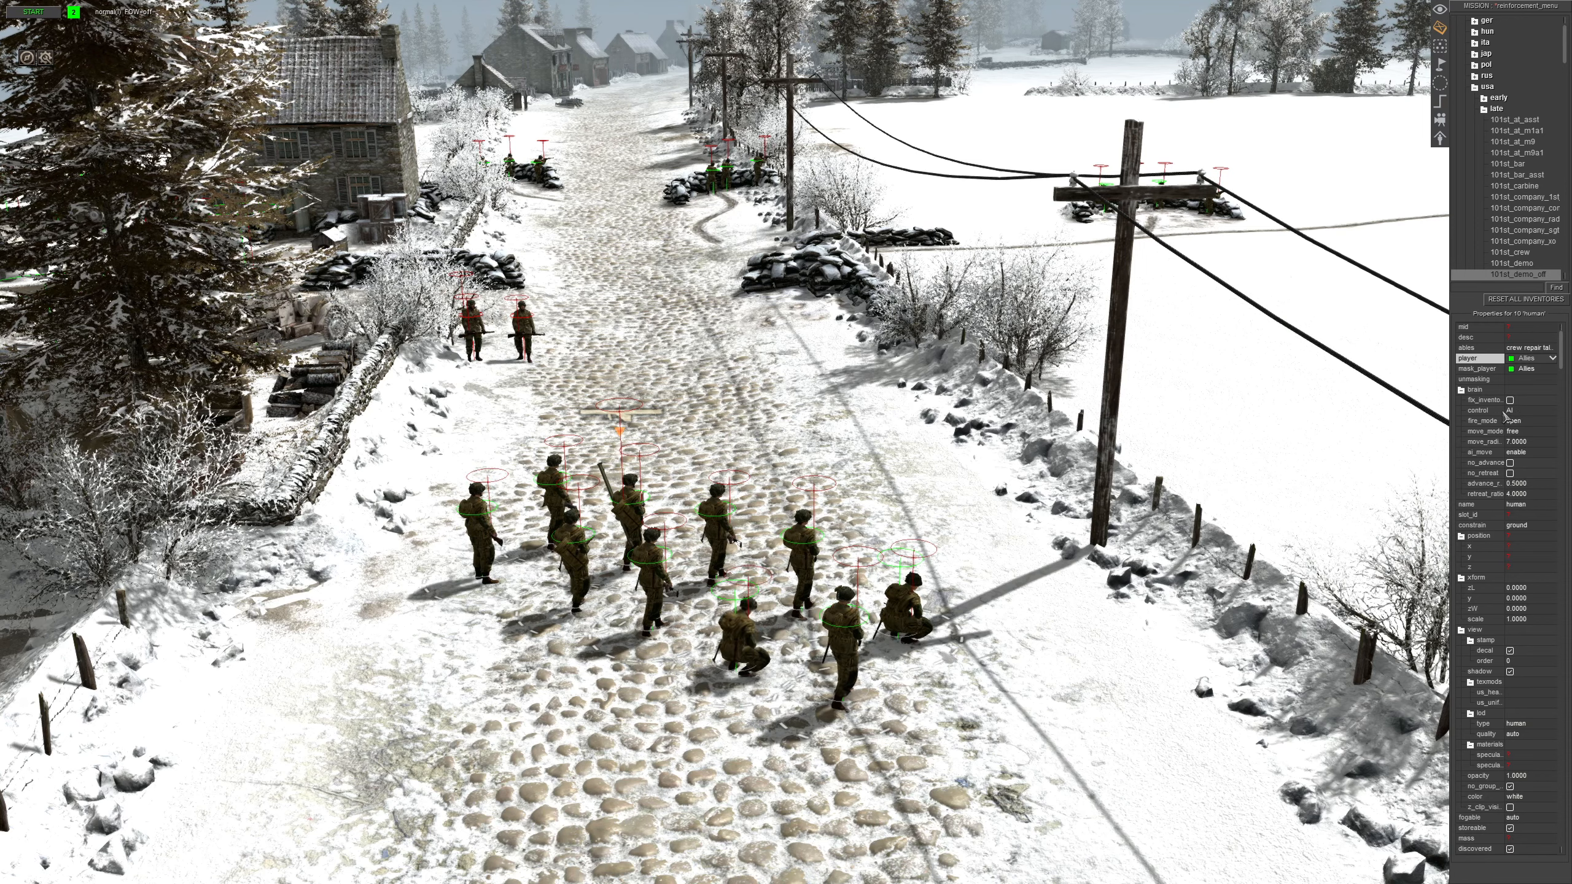
{"action": "left_click", "coordinate": [1521, 422]}
{"action": "left_click", "coordinate": [1525, 455]}
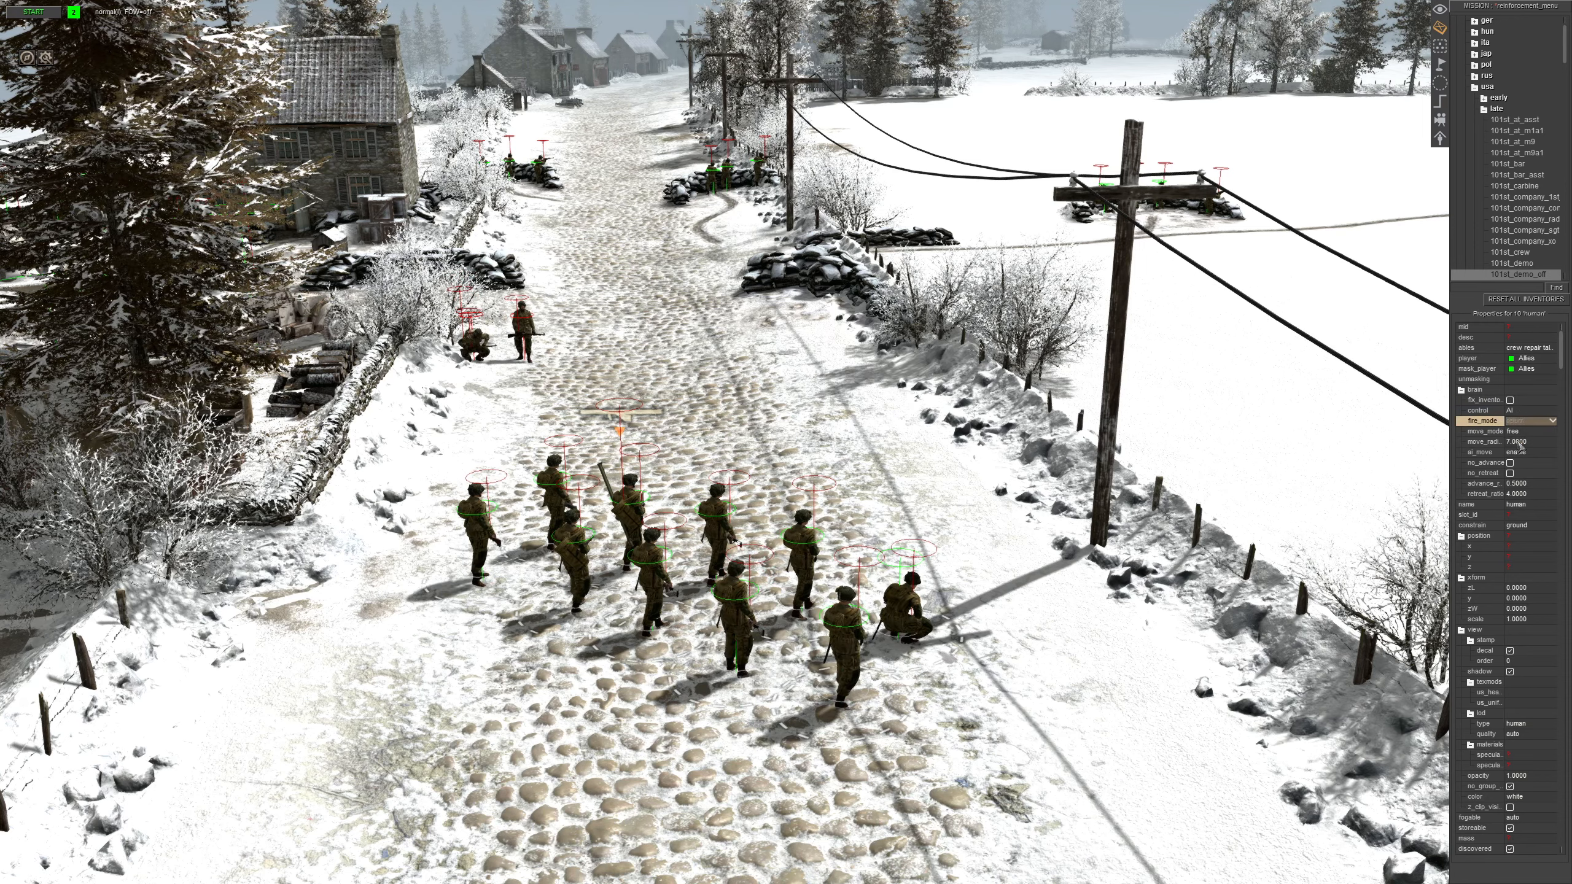
{"action": "left_click", "coordinate": [1521, 431]}
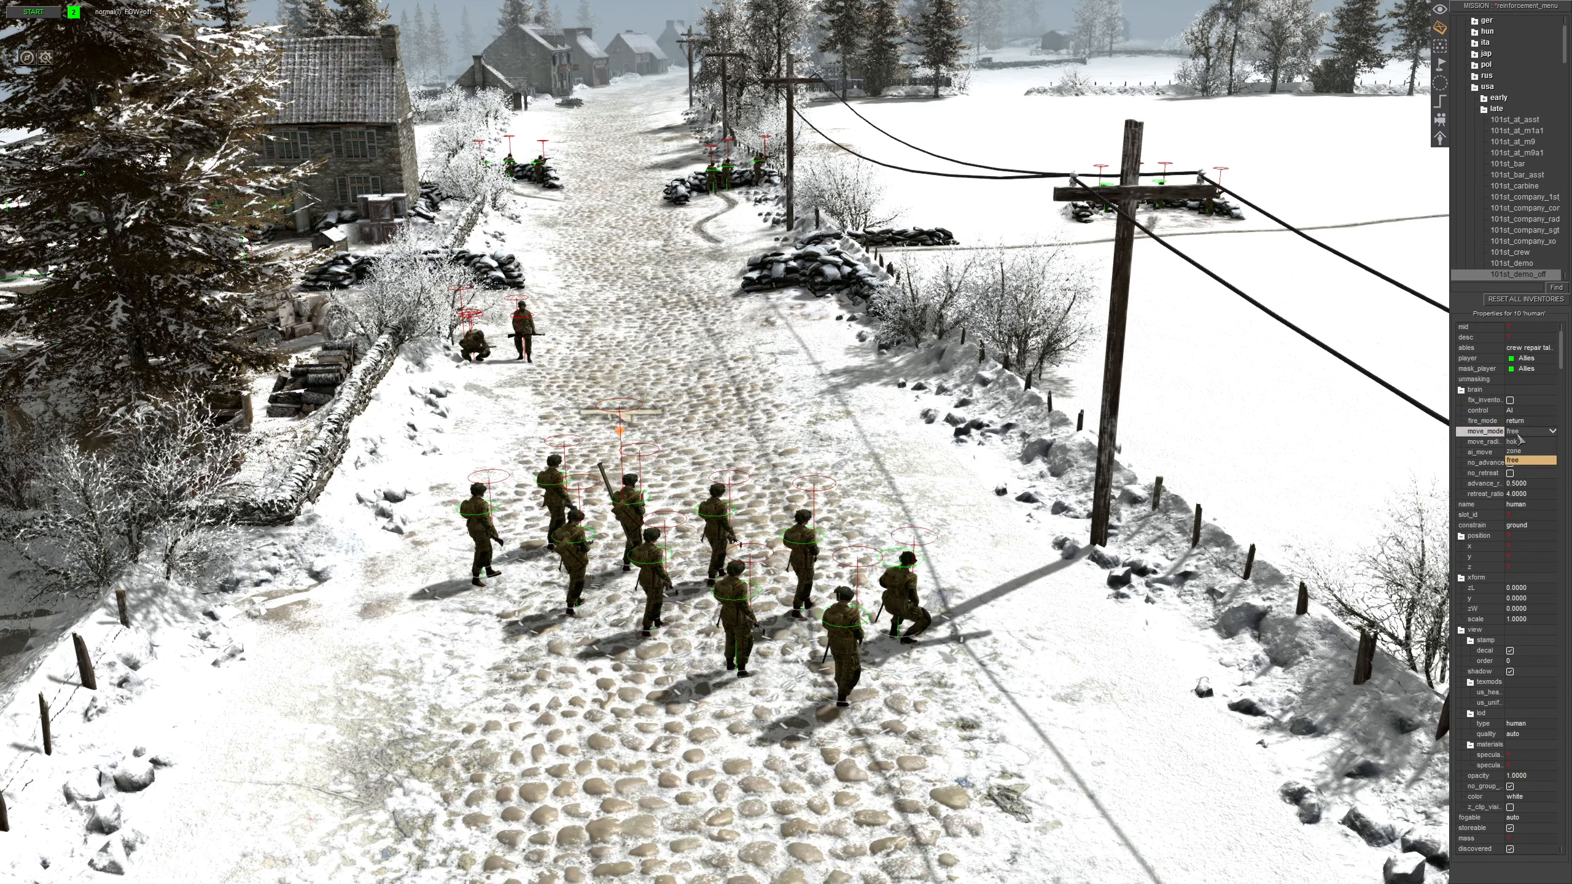
{"action": "left_click", "coordinate": [1520, 443]}
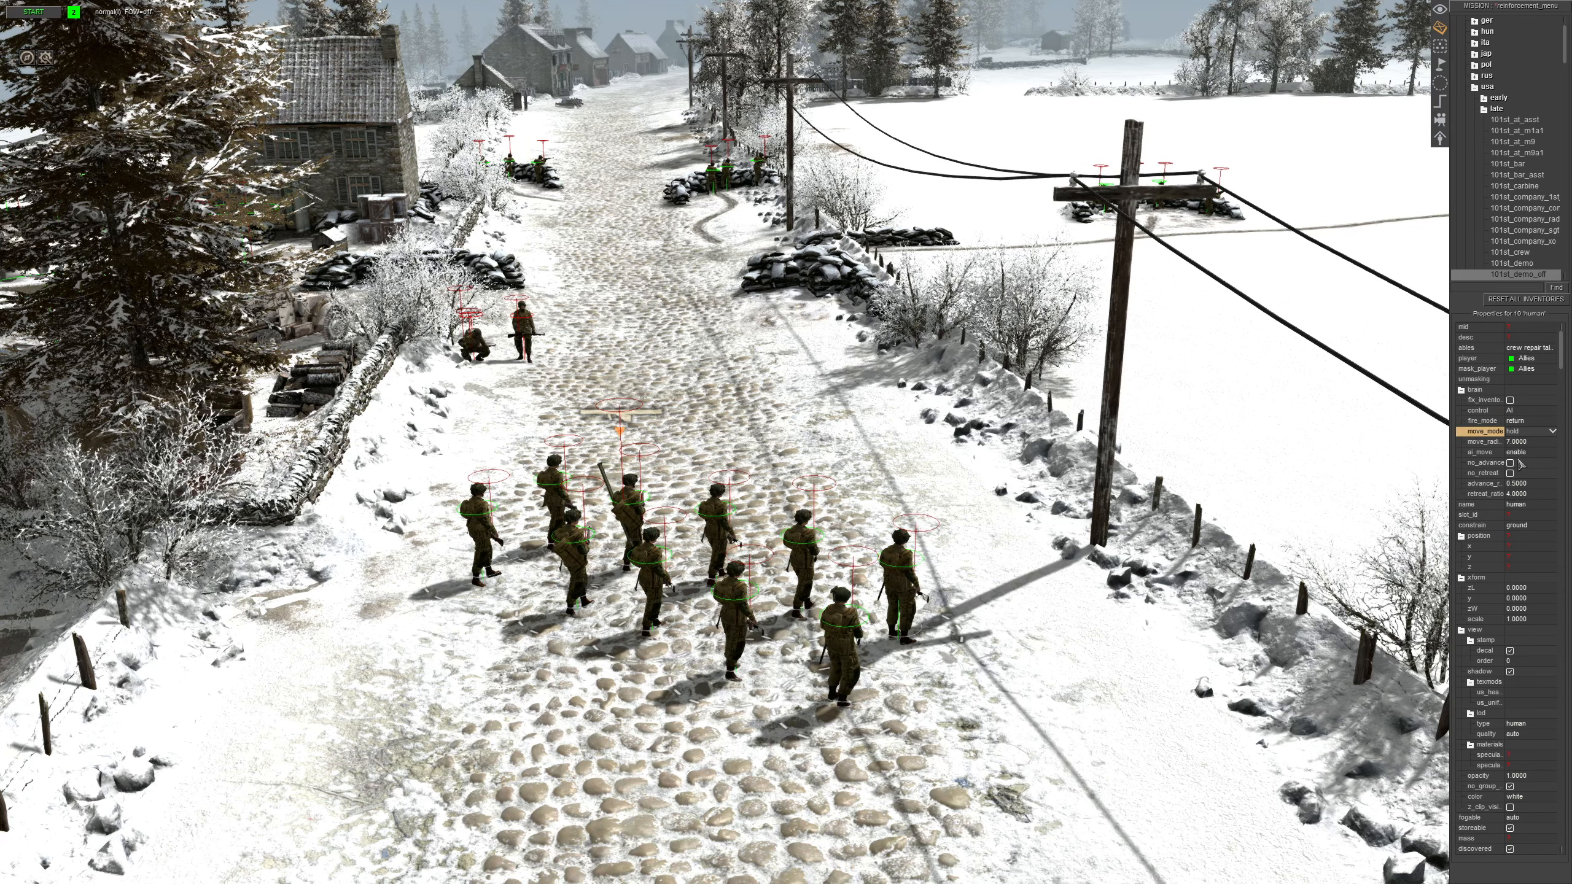
{"action": "left_click", "coordinate": [1511, 452]}
{"action": "left_click", "coordinate": [1521, 472]}
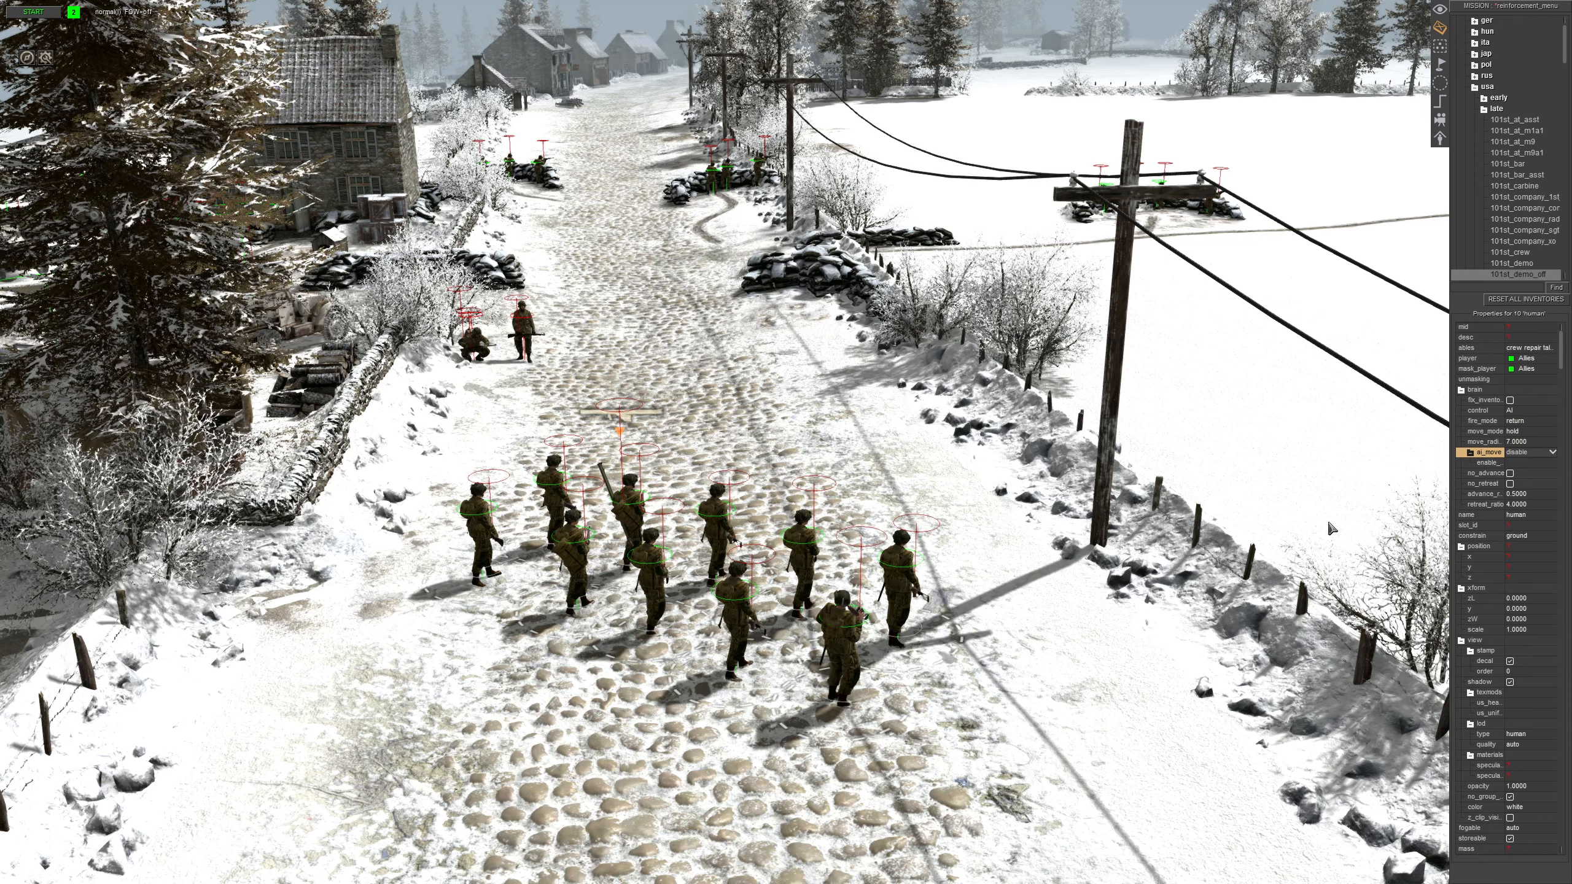
Set the texture mode of the ten soldiers to winter
{"action": "left_click", "coordinate": [1523, 703]}
{"action": "left_click", "coordinate": [1514, 692]}
{"action": "left_click", "coordinate": [1517, 713]}
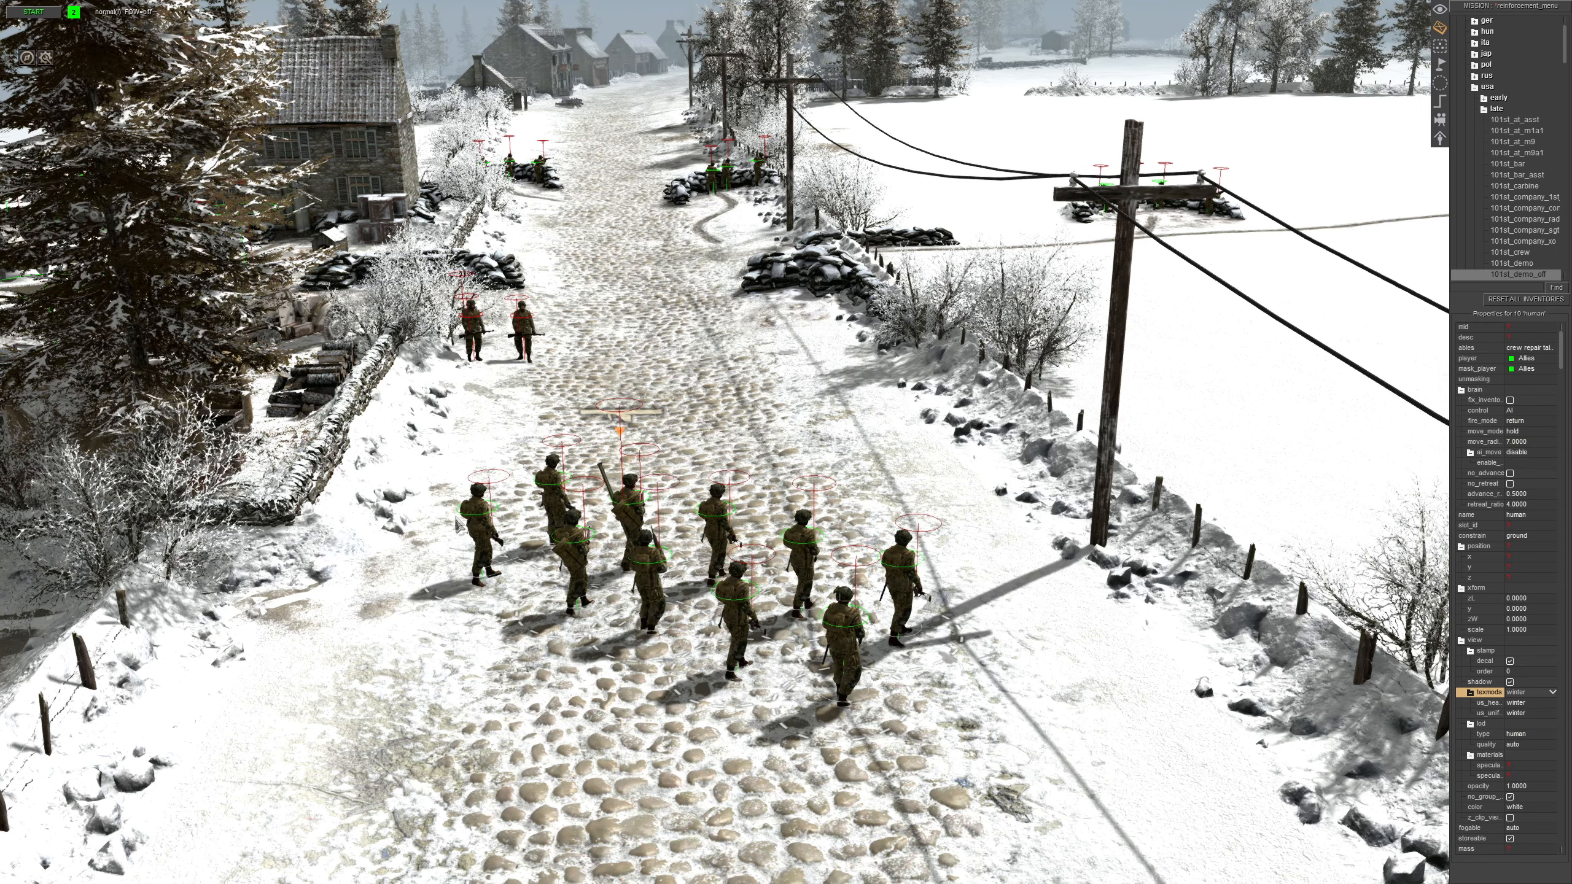
Move the squad to the snowy near end of the cobbled road and rotate it to face up the road
{"action": "left_click_drag", "start_coordinate": [857, 659], "coordinate": [939, 590], "text": "alt"}
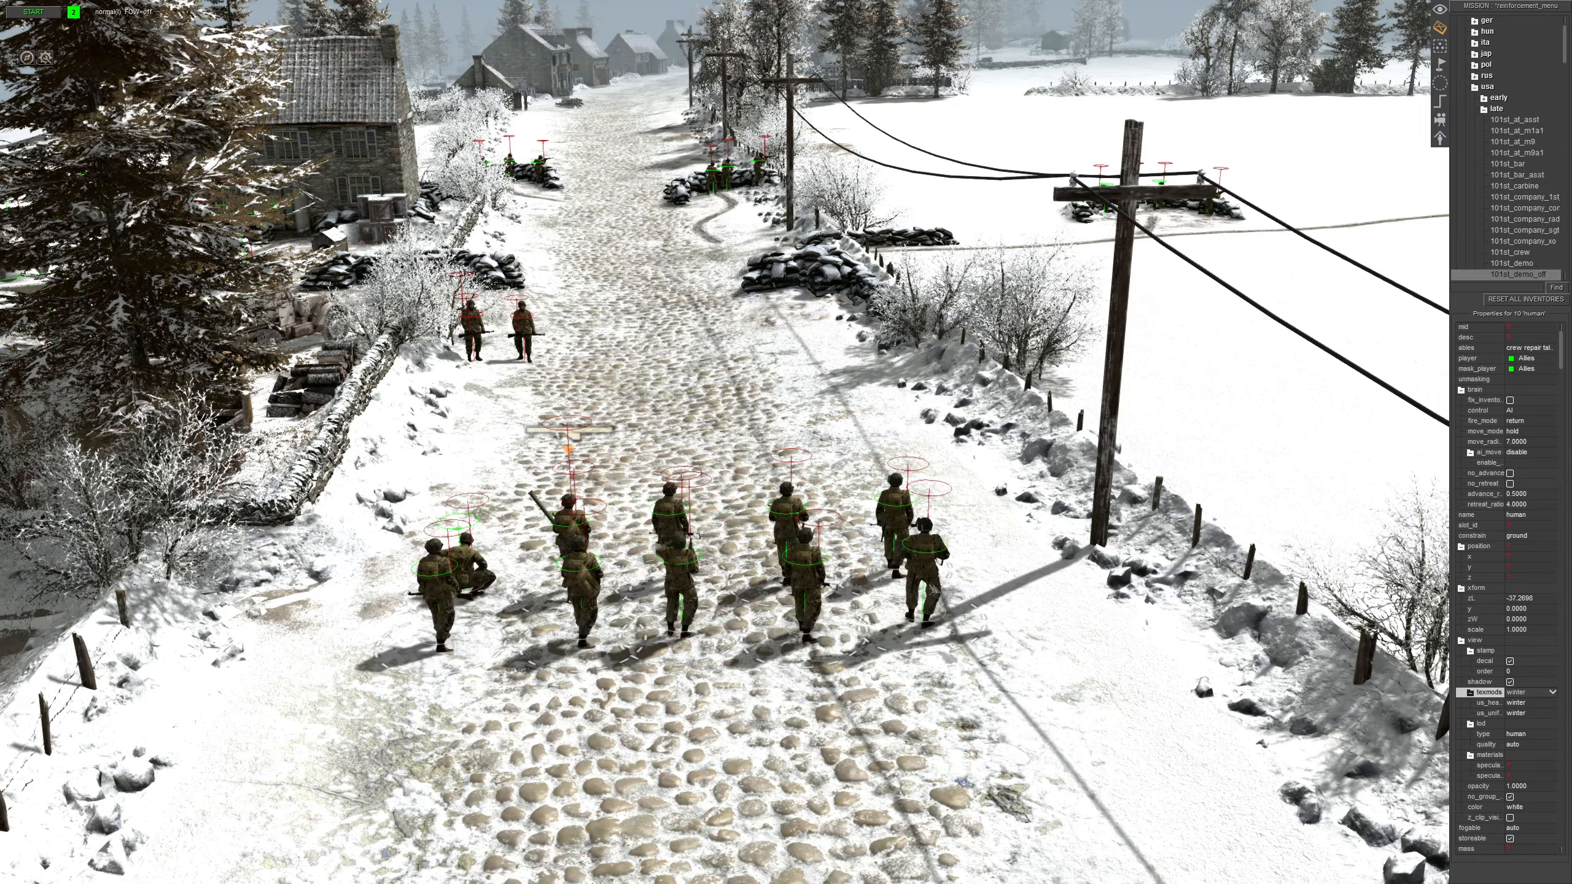
{"action": "scroll", "coordinate": [939, 590], "scroll_direction": "down", "scroll_amount": 5}
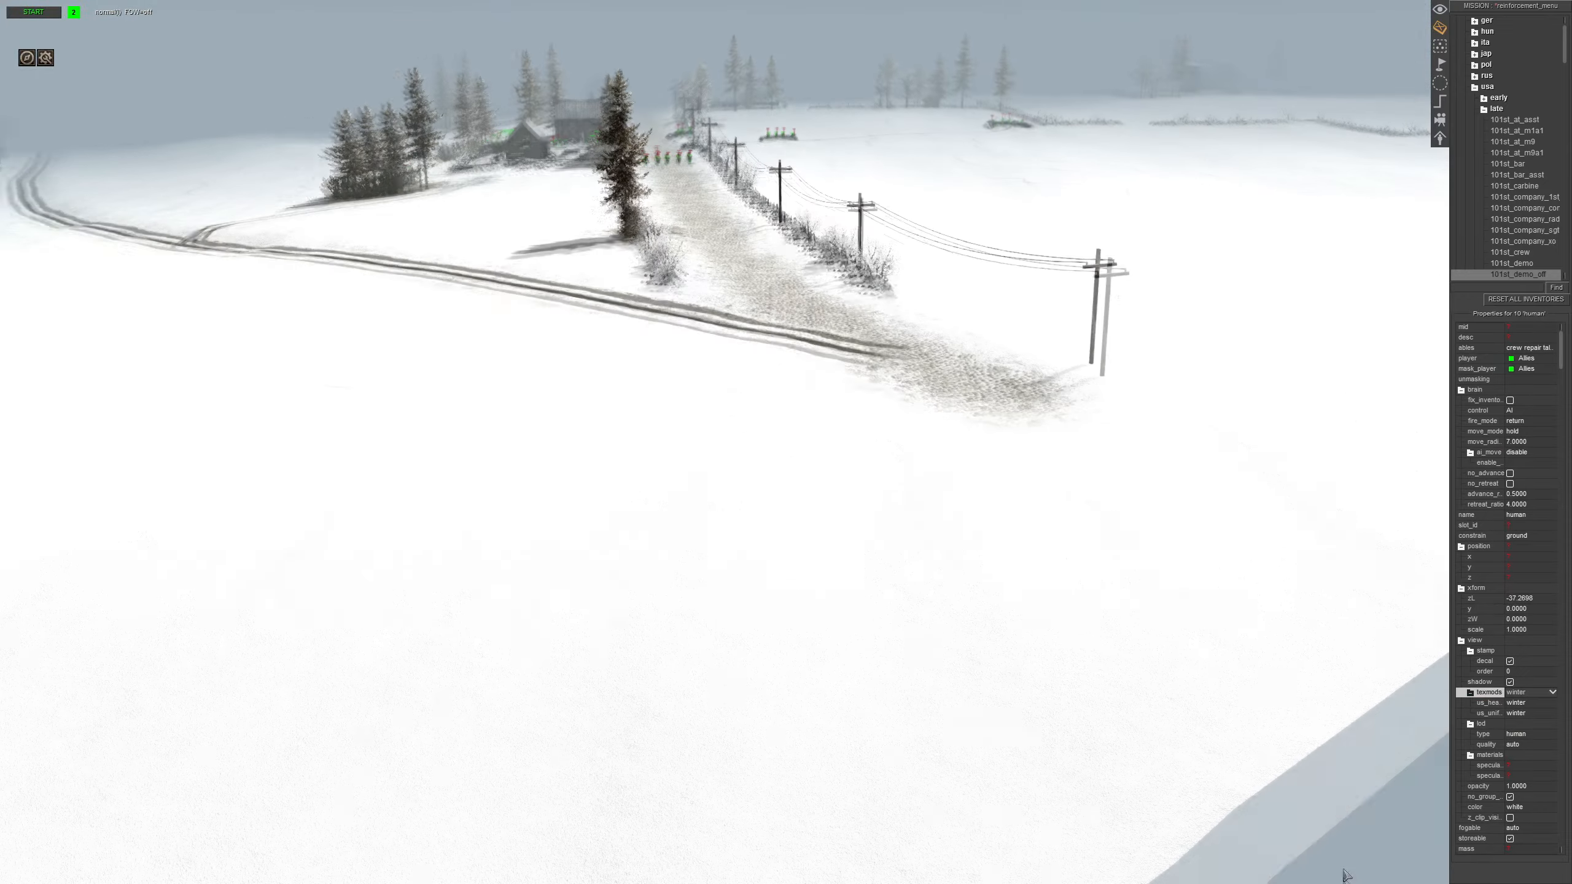
{"action": "middle_click_drag", "start_coordinate": [1343, 881], "coordinate": [1105, 554]}
{"action": "right_click", "coordinate": [835, 571]}
{"action": "left_click_drag", "start_coordinate": [931, 586], "coordinate": [919, 592], "text": "alt"}
Select the whole relocated squad and give it a reinforcement tag starting with player_re-forcement_101st
{"action": "key", "text": "F1"}
{"action": "key", "text": "F3"}
{"action": "scroll", "coordinate": [784, 587], "scroll_direction": "up", "scroll_amount": 1}
{"action": "middle_click_drag", "start_coordinate": [783, 587], "coordinate": [805, 464]}
{"action": "left_click", "coordinate": [794, 549]}
{"action": "left_click_drag", "start_coordinate": [793, 457], "coordinate": [1054, 549]}
{"action": "key", "text": "t"}
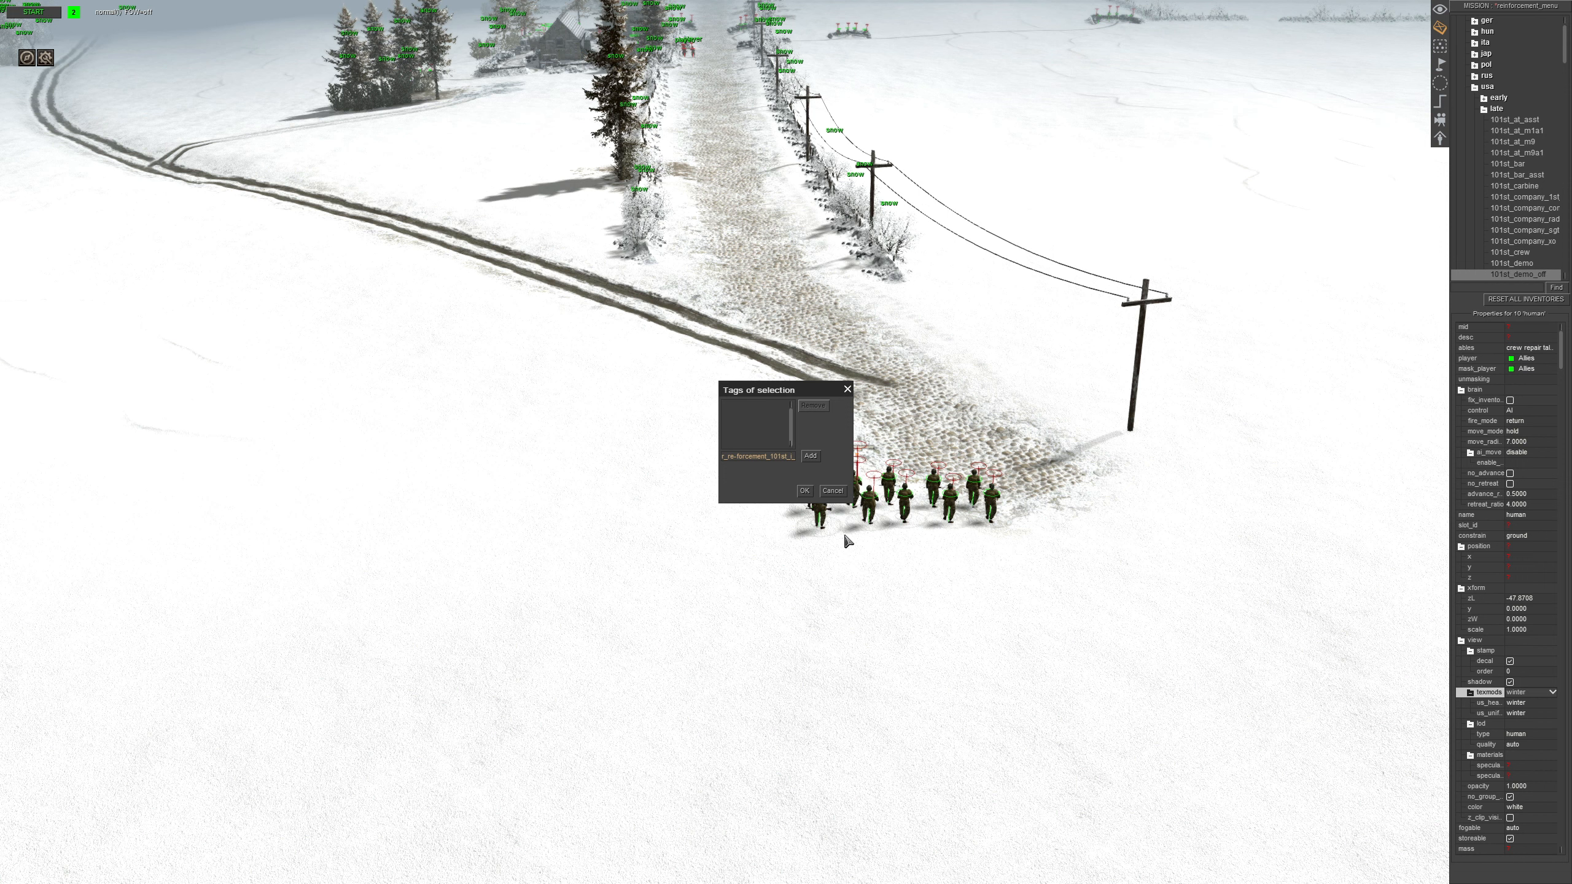
{"action": "key", "text": "Return"}
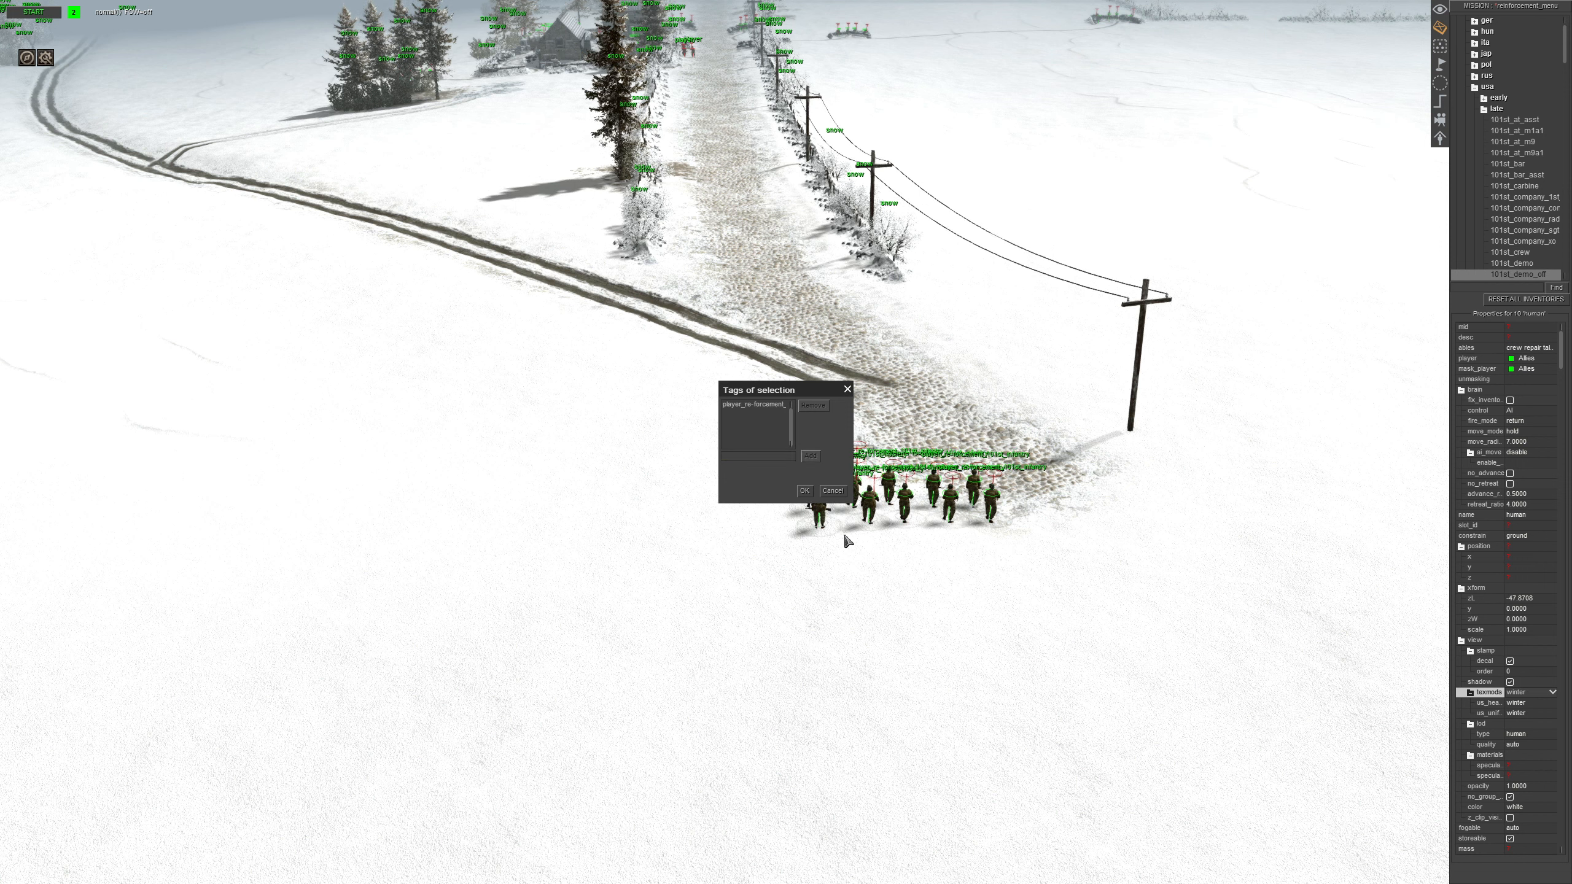
Add the tag hidden to the squad, accept the tags and deselect the soldiers
{"action": "type", "text": "hidden"}
{"action": "key", "text": "Return"}
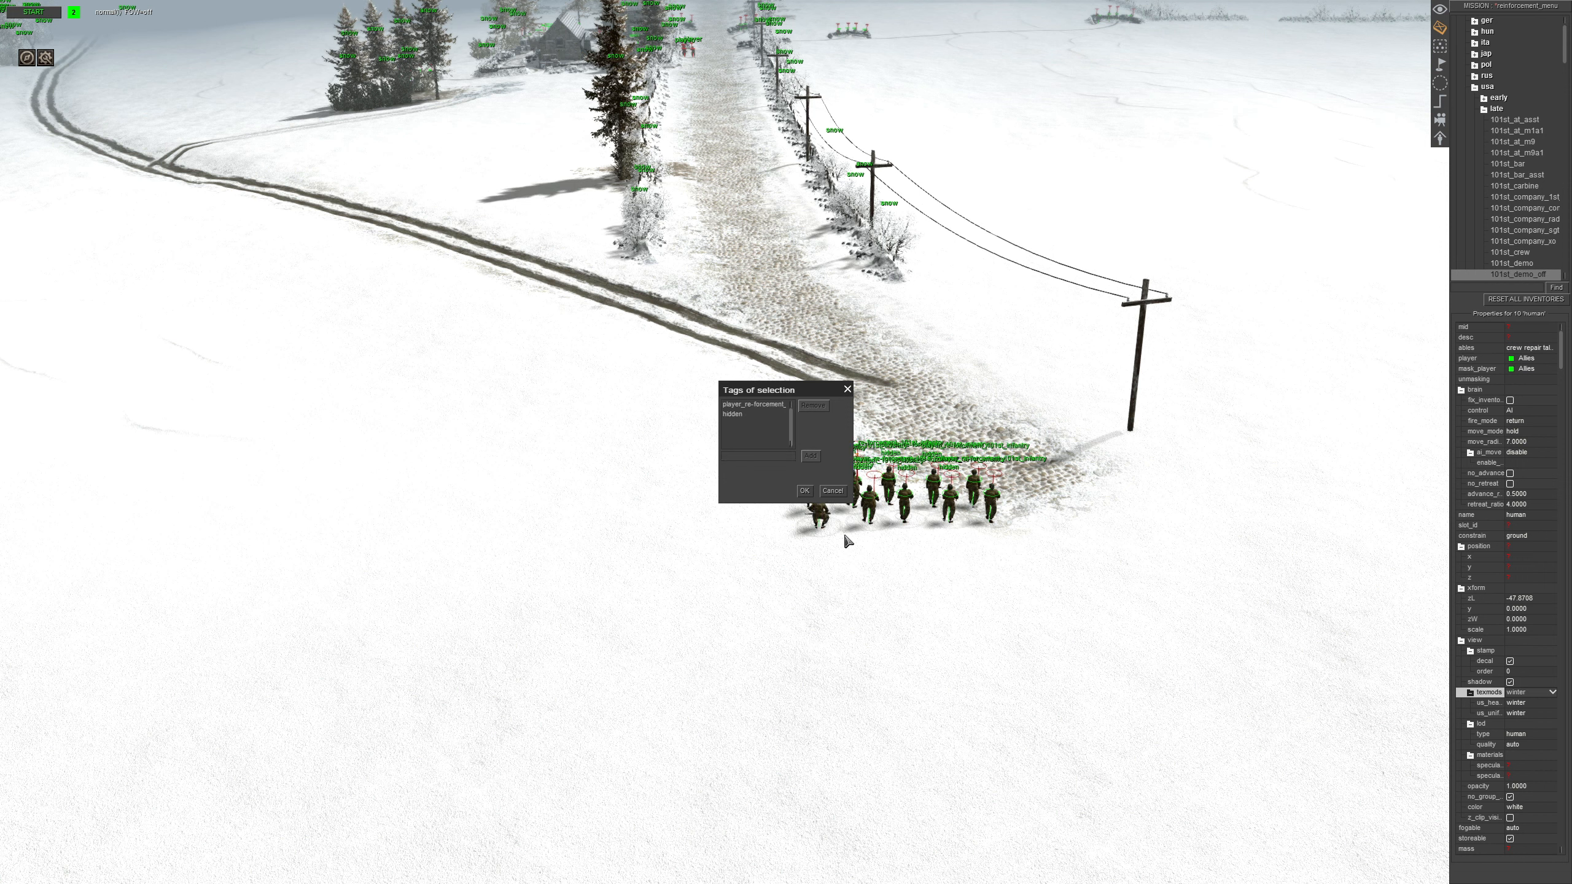
{"action": "key", "text": "Return"}
{"action": "left_click", "coordinate": [876, 582]}
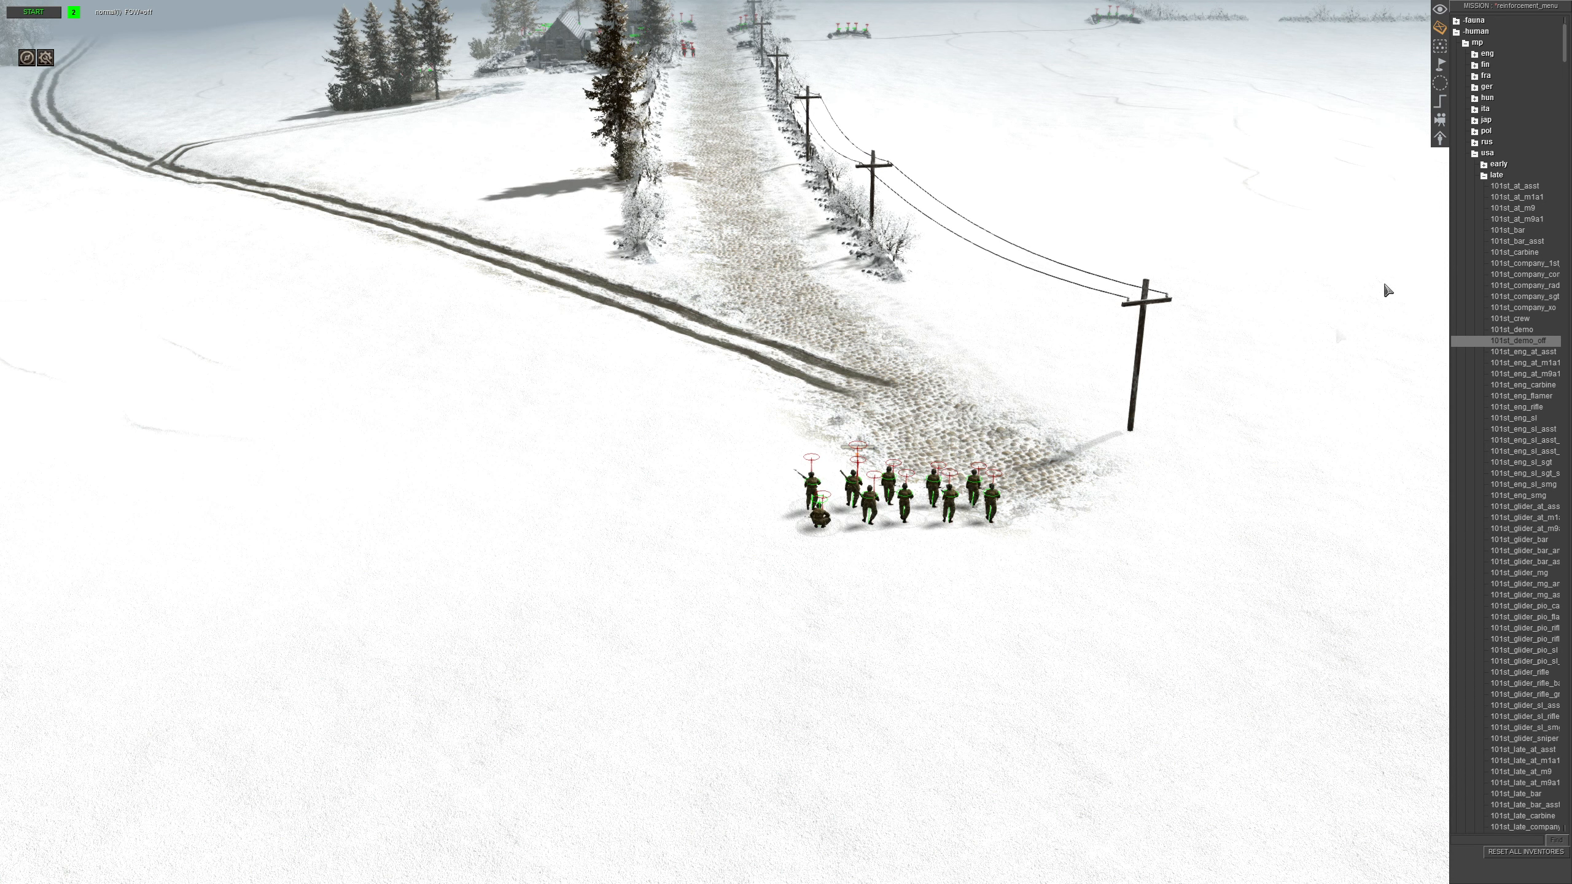
Collapse the late, usa, mp and human folders in the unit list
{"action": "left_click", "coordinate": [1484, 176]}
{"action": "left_click", "coordinate": [1474, 154]}
{"action": "left_click", "coordinate": [1465, 44]}
{"action": "left_click", "coordinate": [1456, 33]}
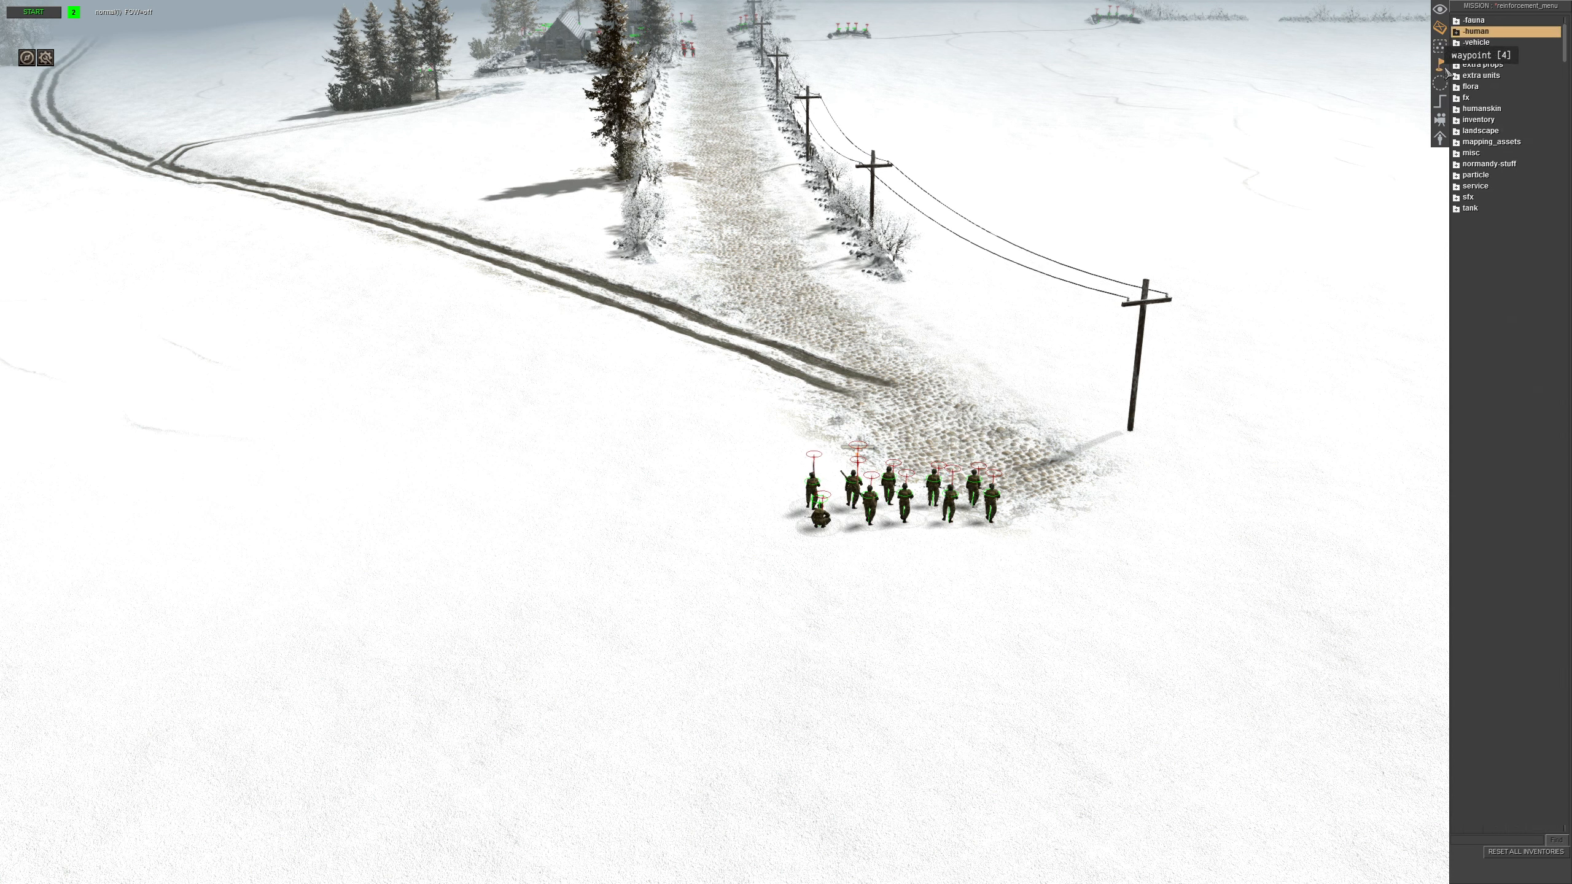
Switch to waypoint editing and create a waypoint group for the reinforcements, with a name starting with player_reinforce
{"action": "left_click", "coordinate": [1444, 69]}
{"action": "left_click", "coordinate": [1542, 34]}
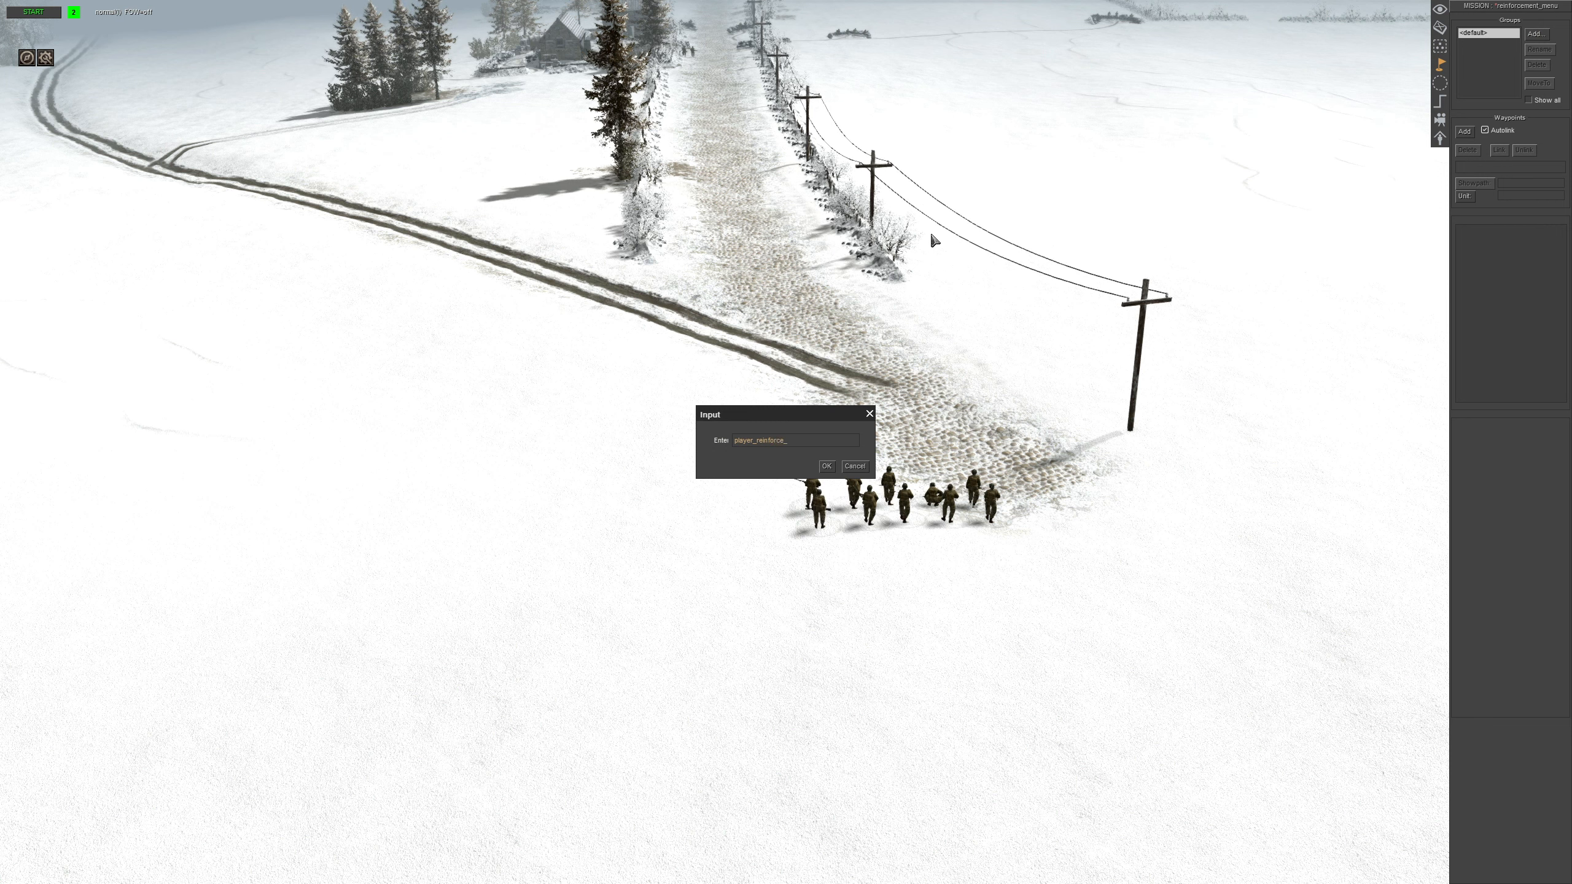
{"action": "key", "text": "Return"}
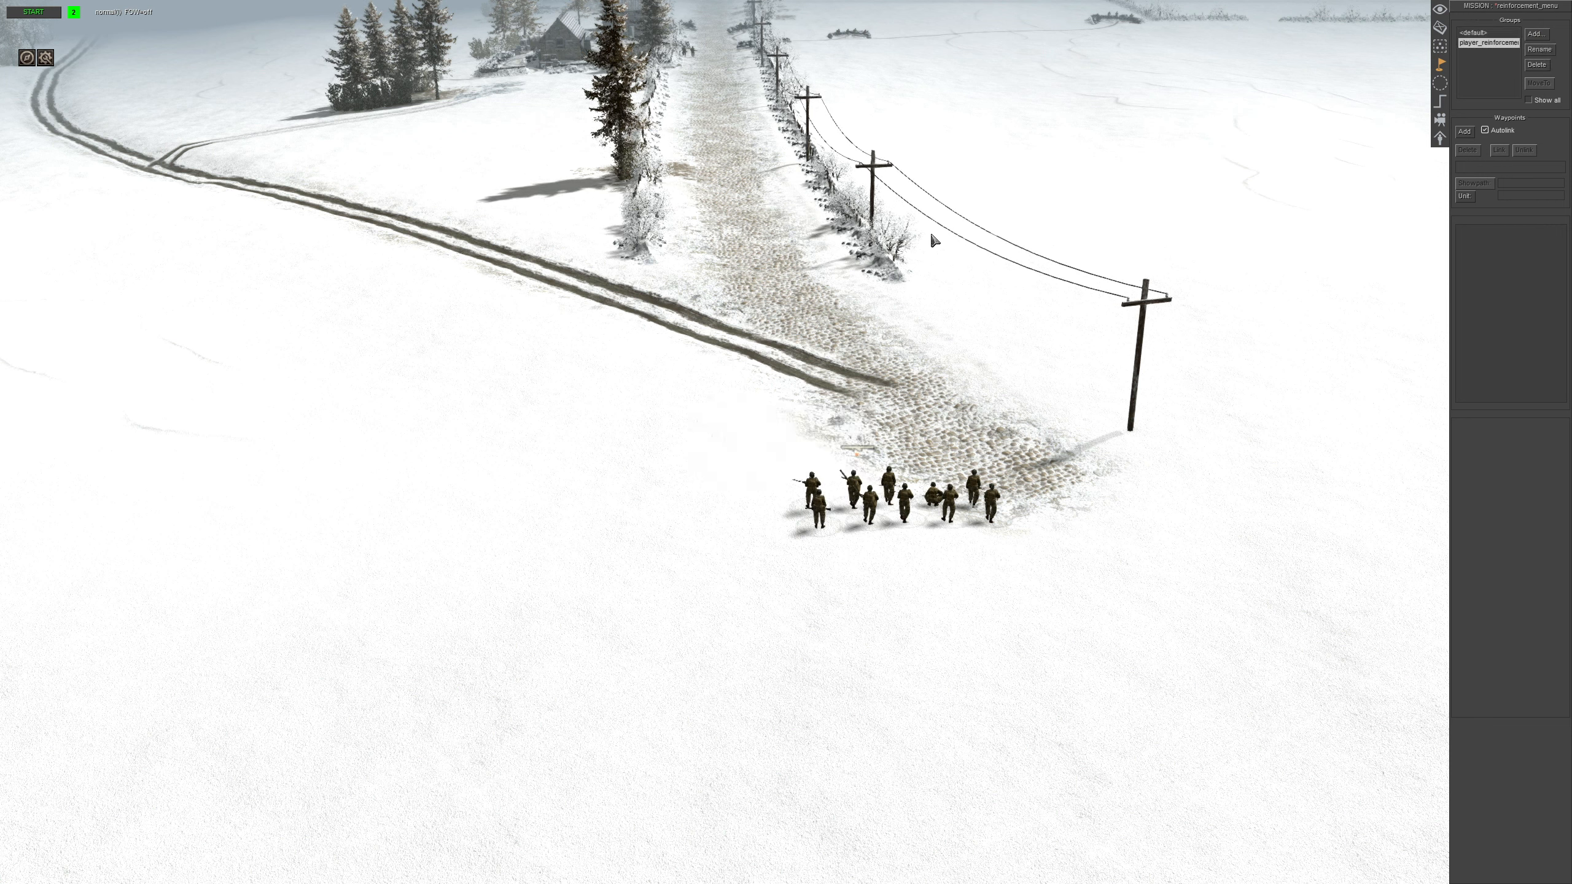
Add two linked waypoints to the reinforcement group, one at the squad and one farther up the cobbled road
{"action": "left_click", "coordinate": [1465, 134]}
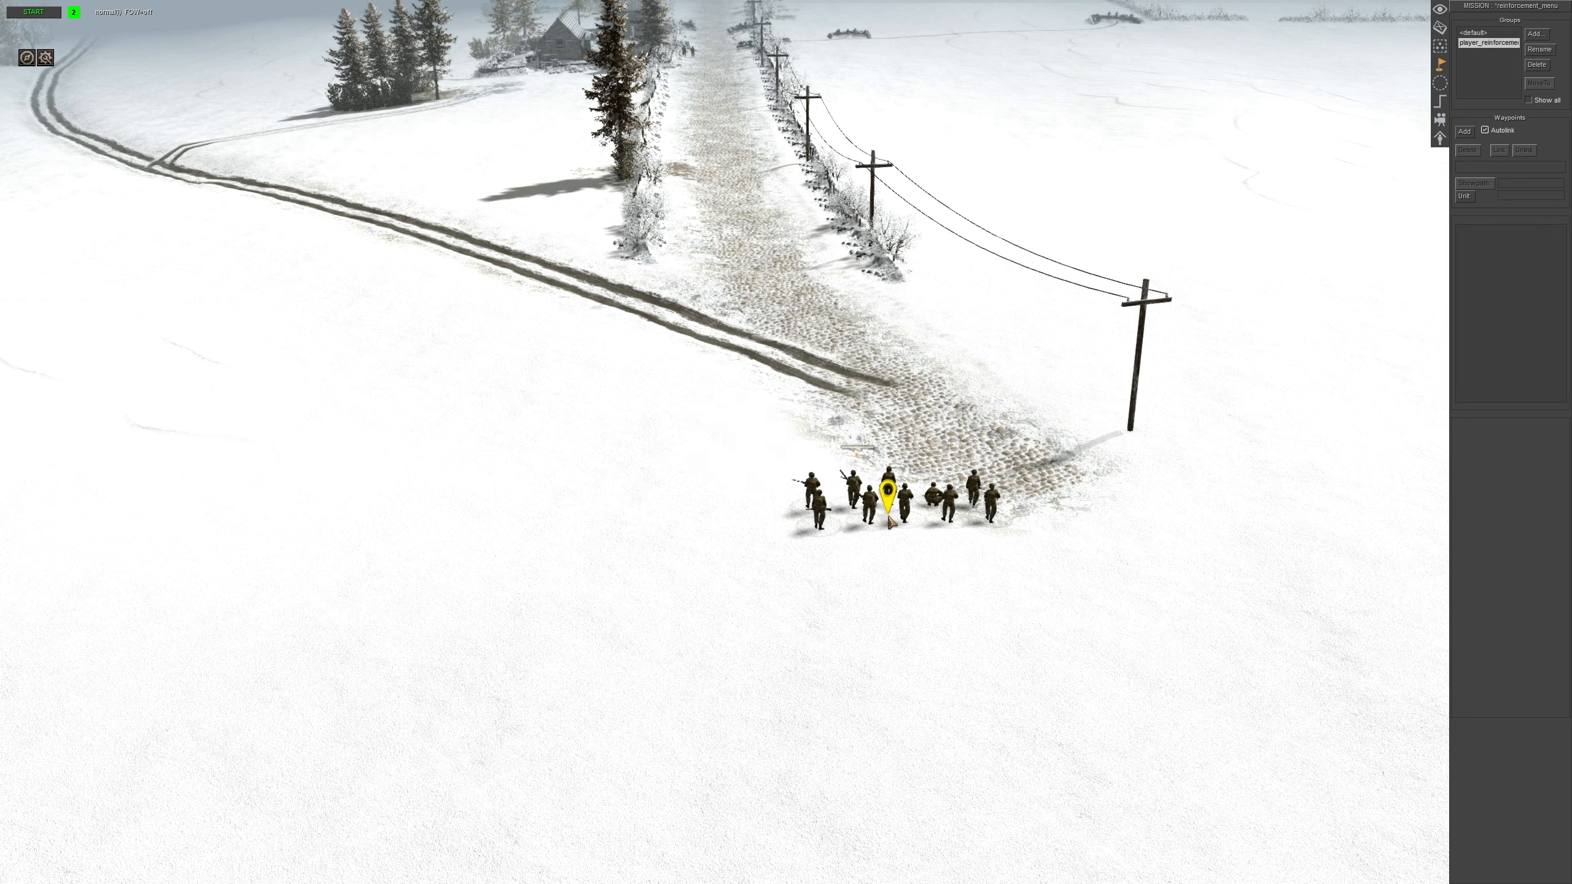
{"action": "left_click", "coordinate": [913, 549]}
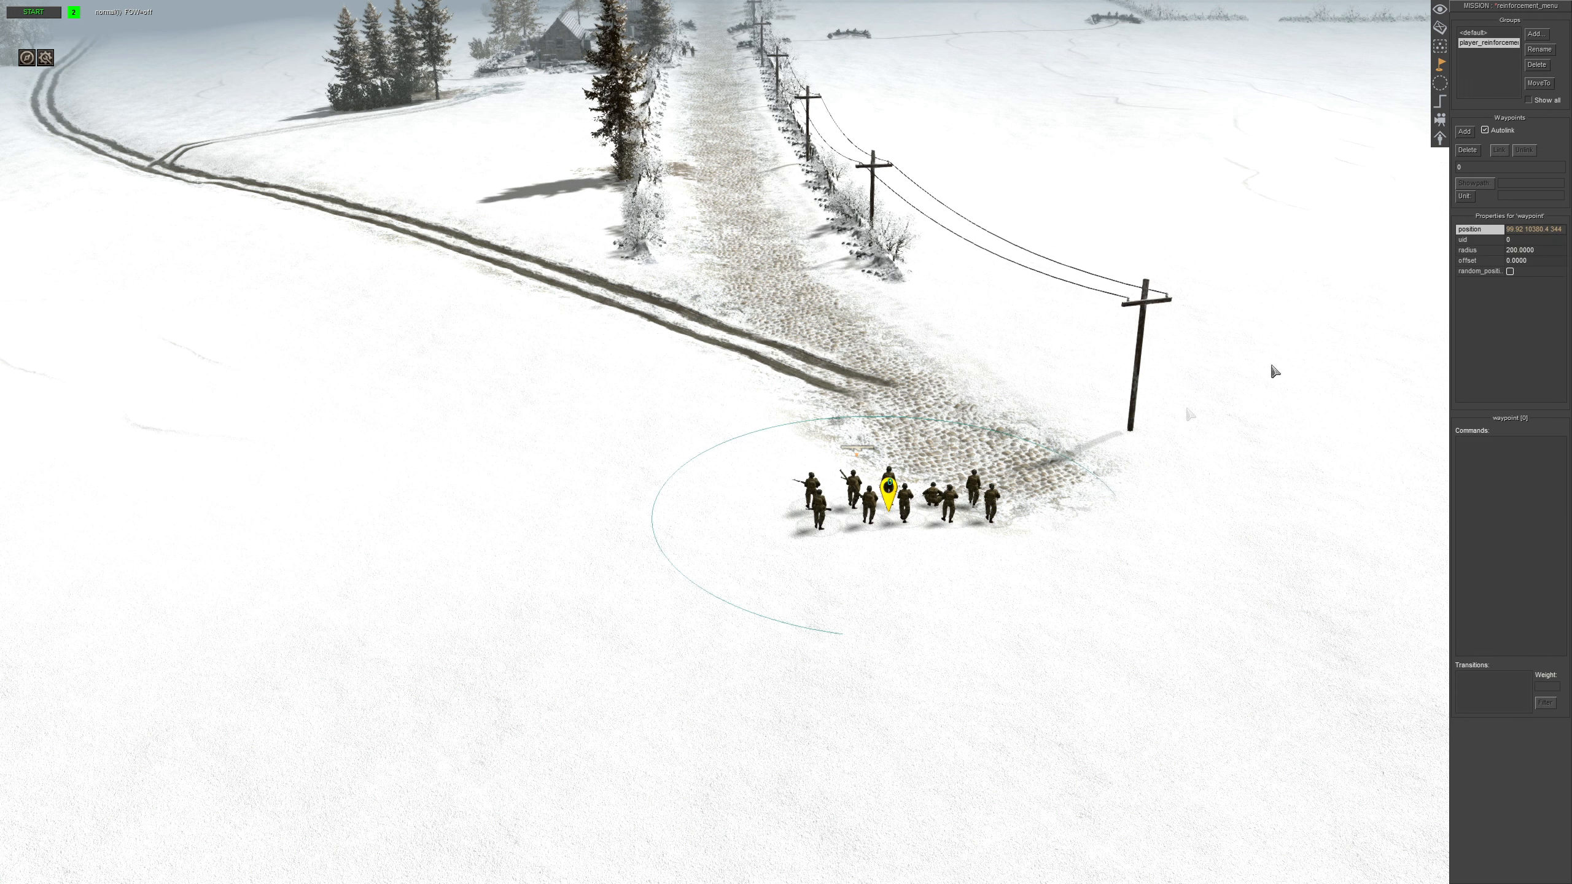
{"action": "left_click", "coordinate": [728, 185]}
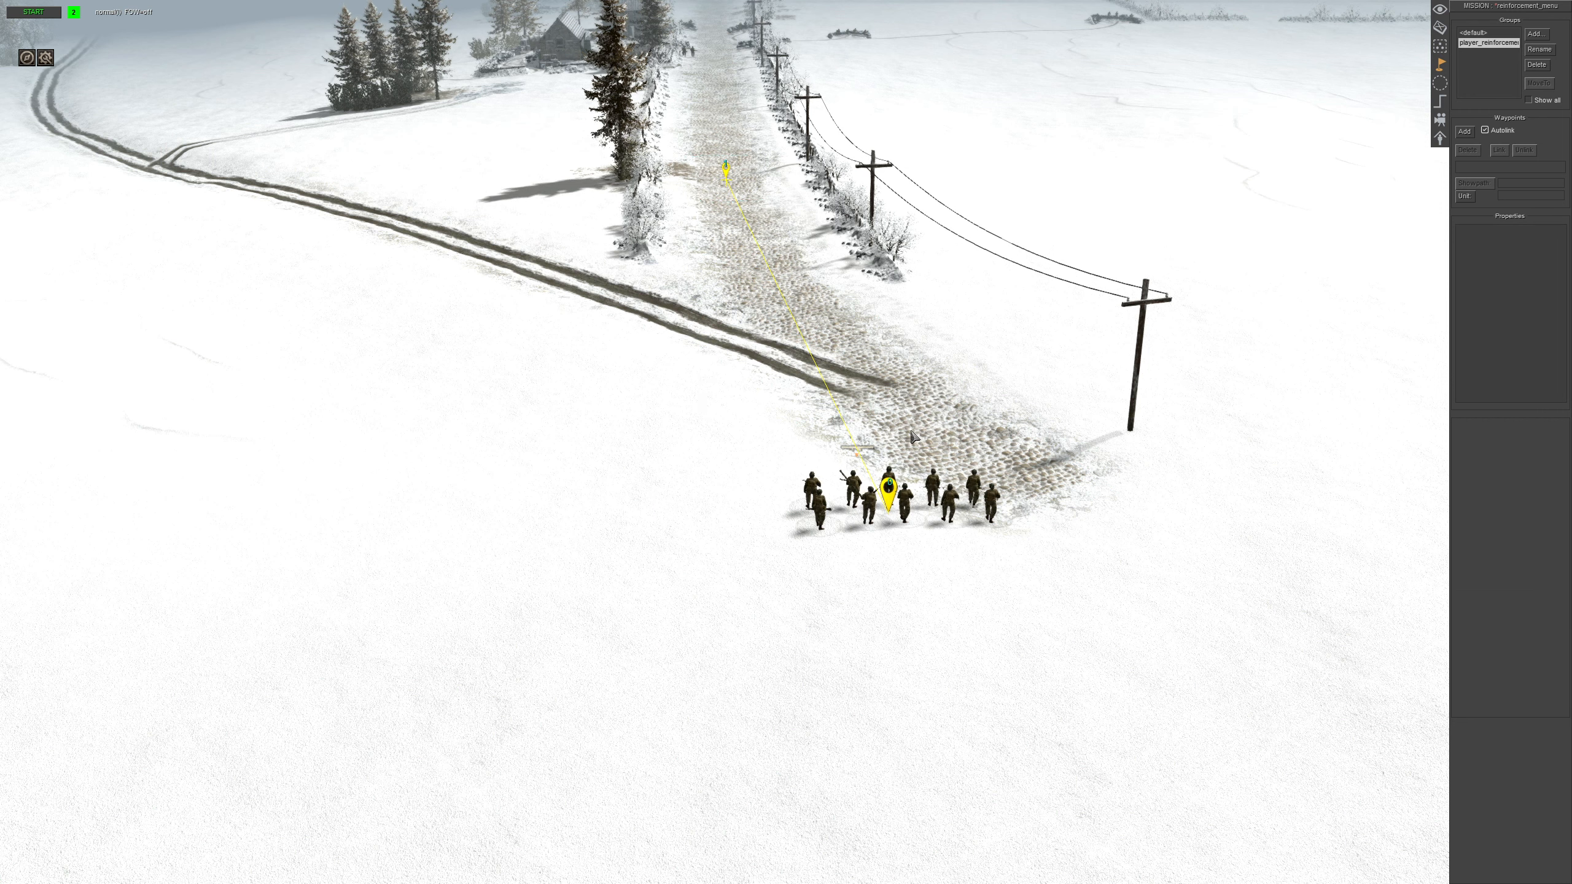
{"action": "middle_click_drag", "start_coordinate": [987, 397], "coordinate": [907, 432]}
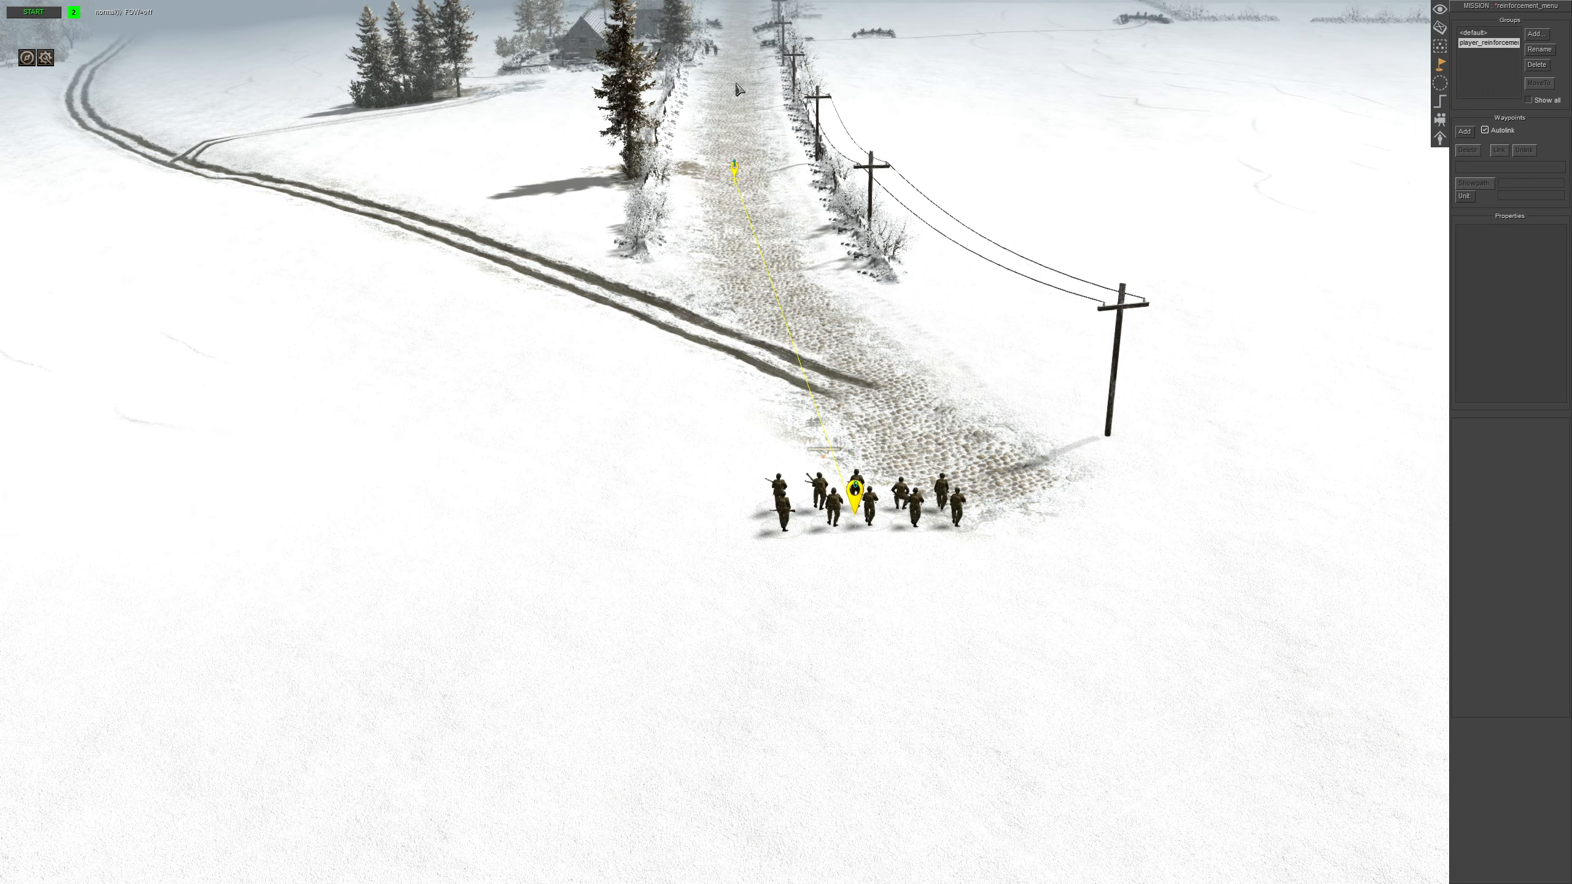
{"action": "mouse_move", "coordinate": [763, 0]}
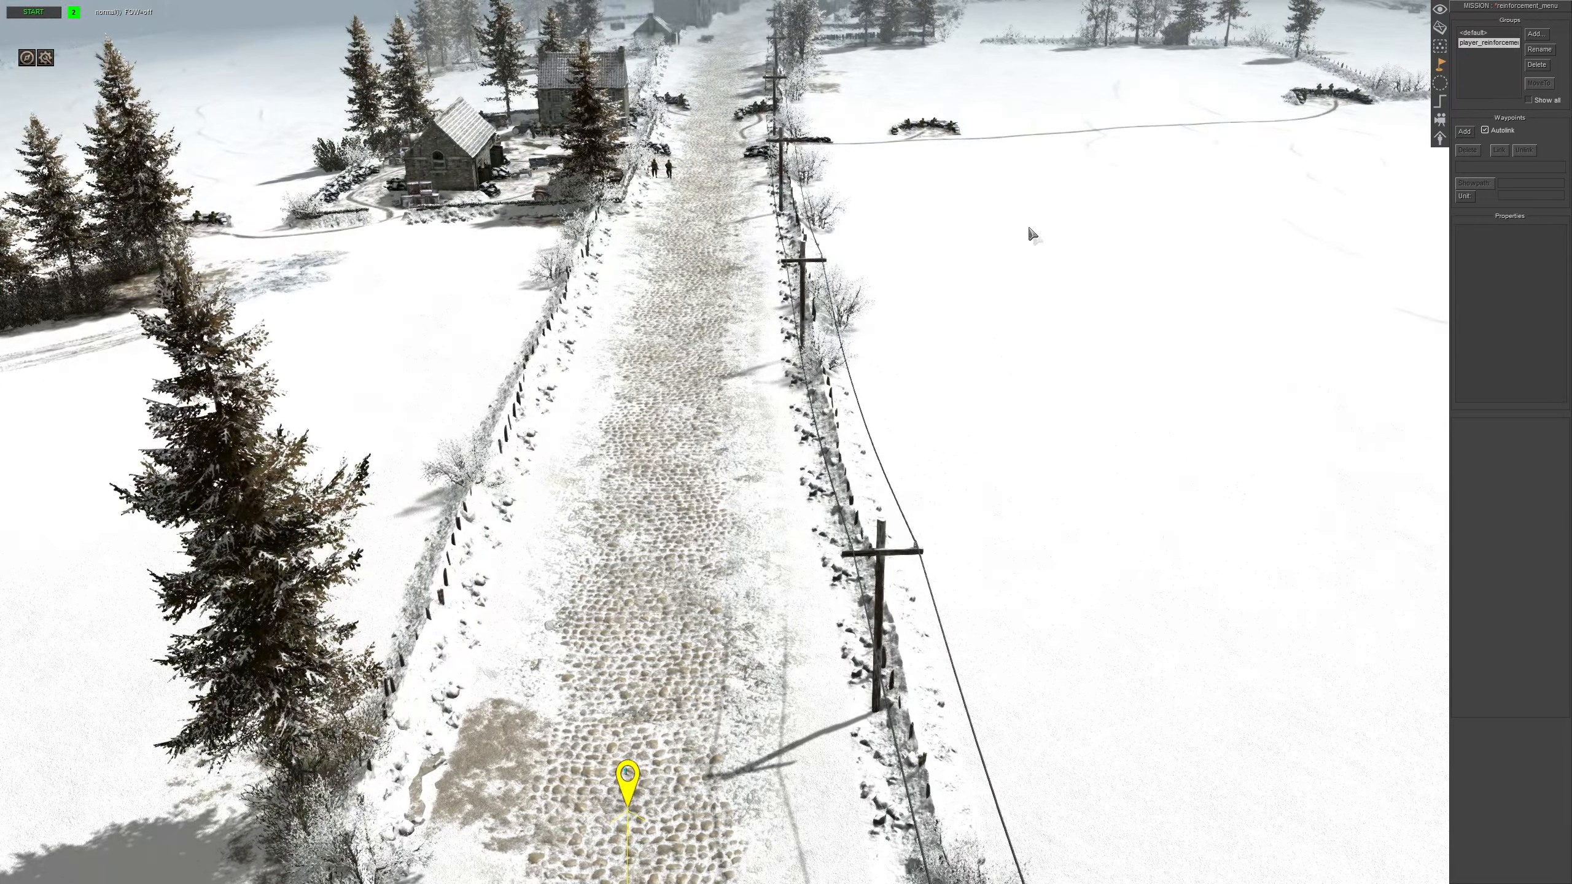
{"action": "mouse_move", "coordinate": [736, 883]}
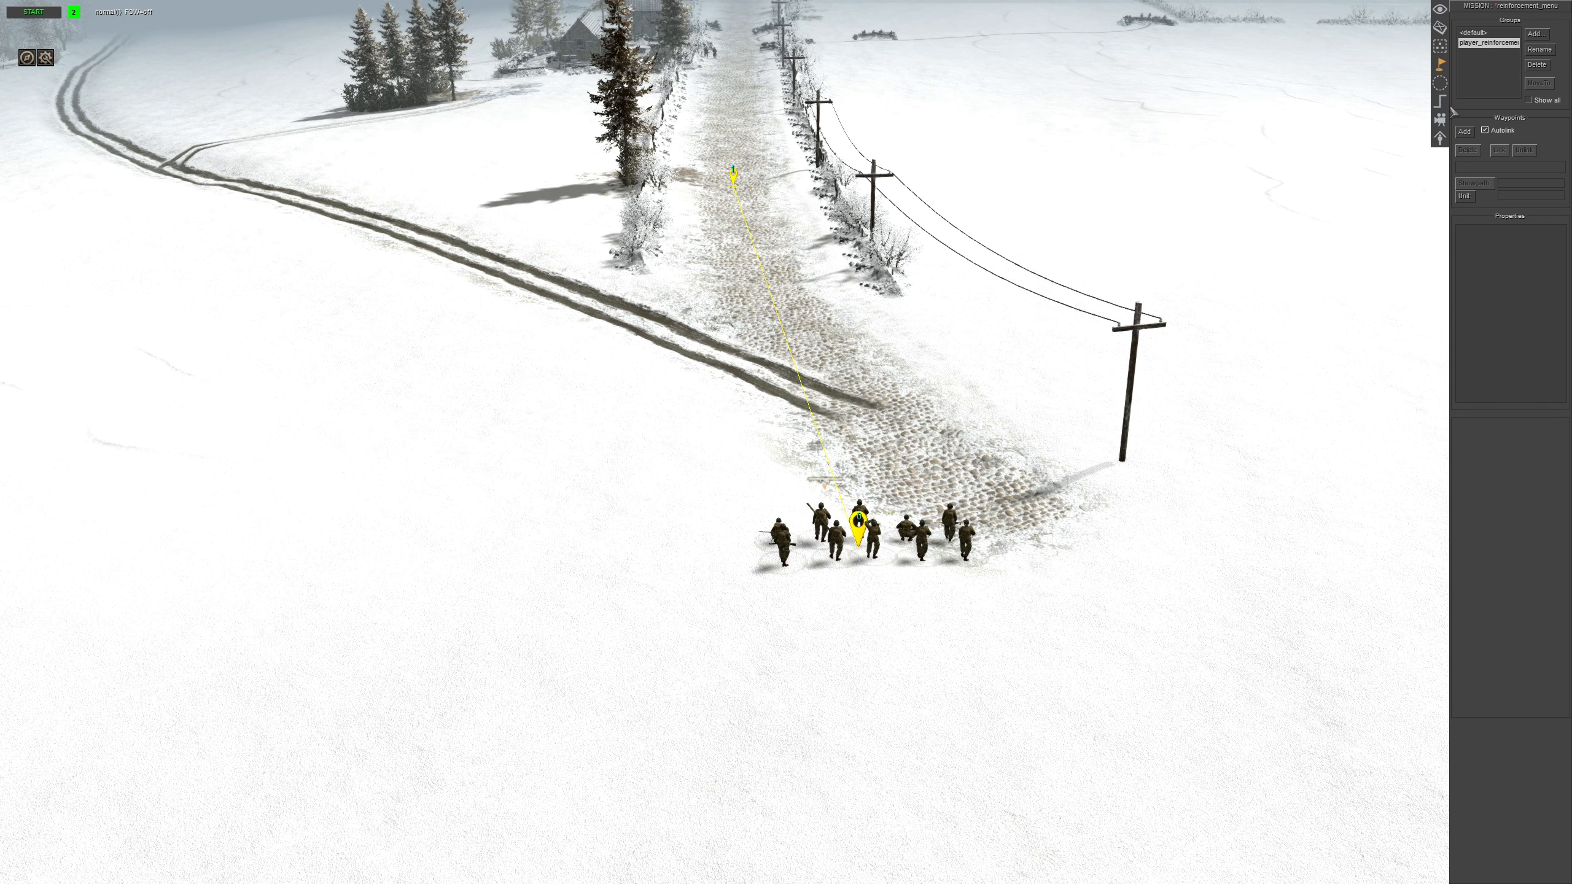
Switch from waypoint to object editing and open the mission properties at the player setting, keeping Player selected
{"action": "left_click", "coordinate": [1441, 32]}
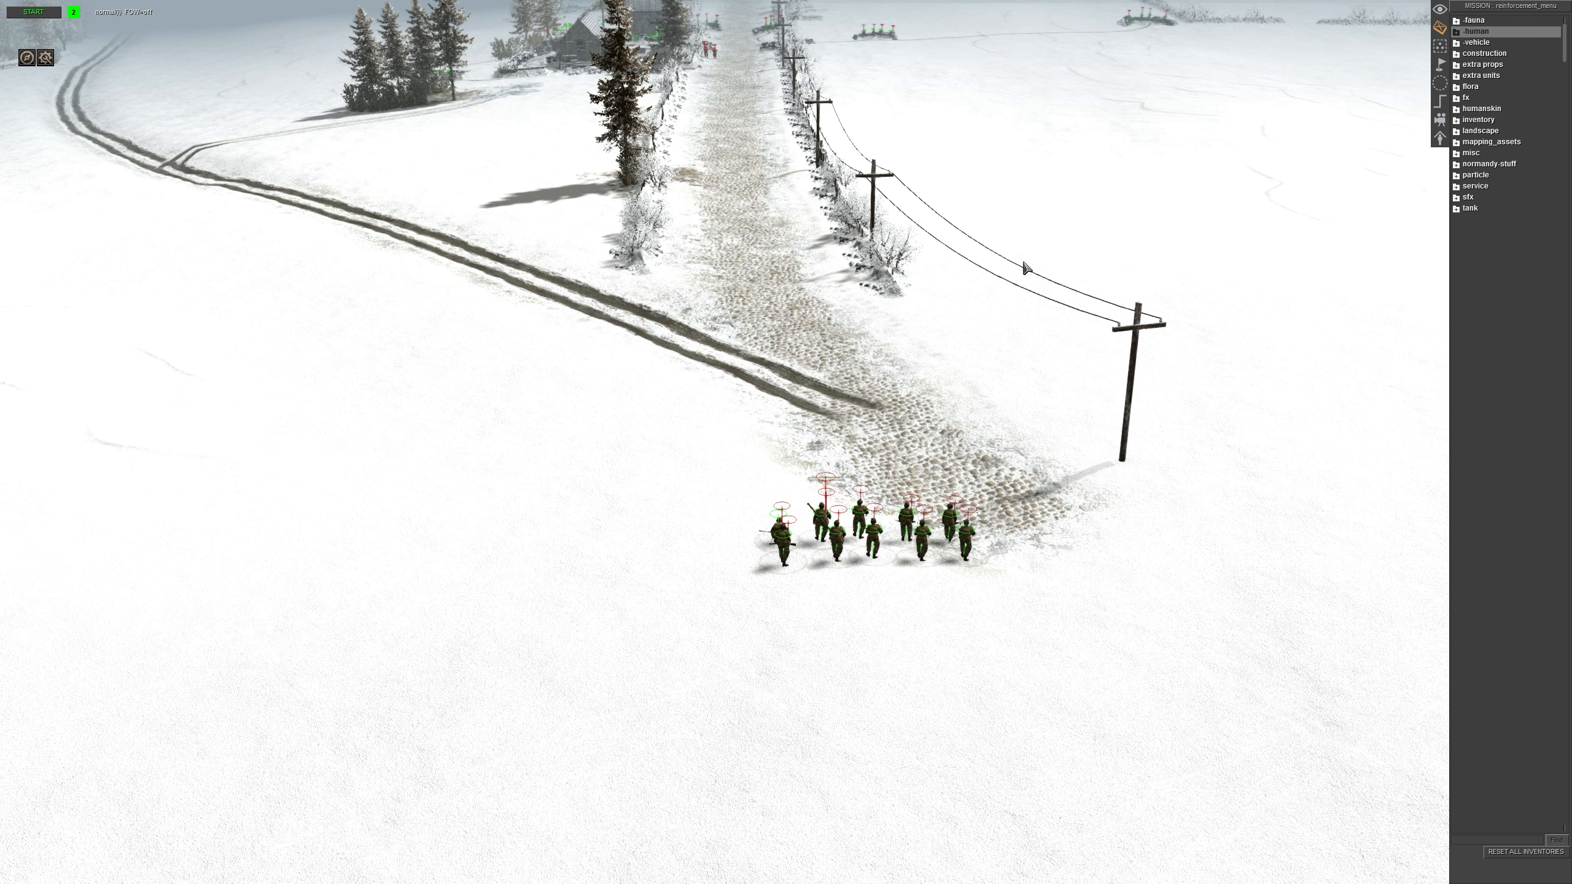
{"action": "key", "text": "e"}
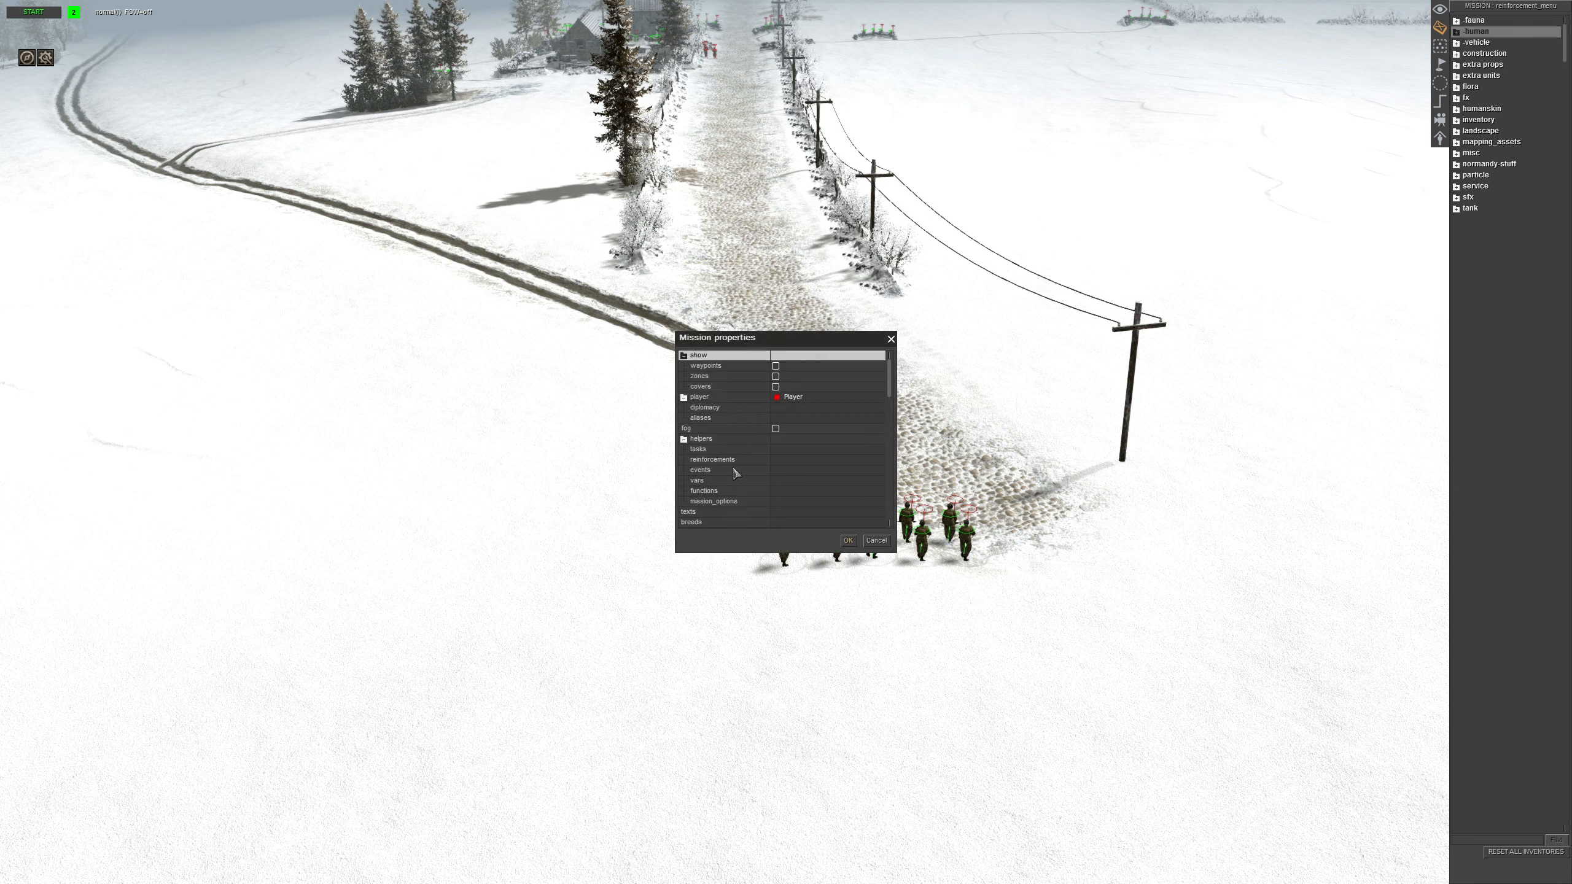
{"action": "left_click", "coordinate": [812, 401]}
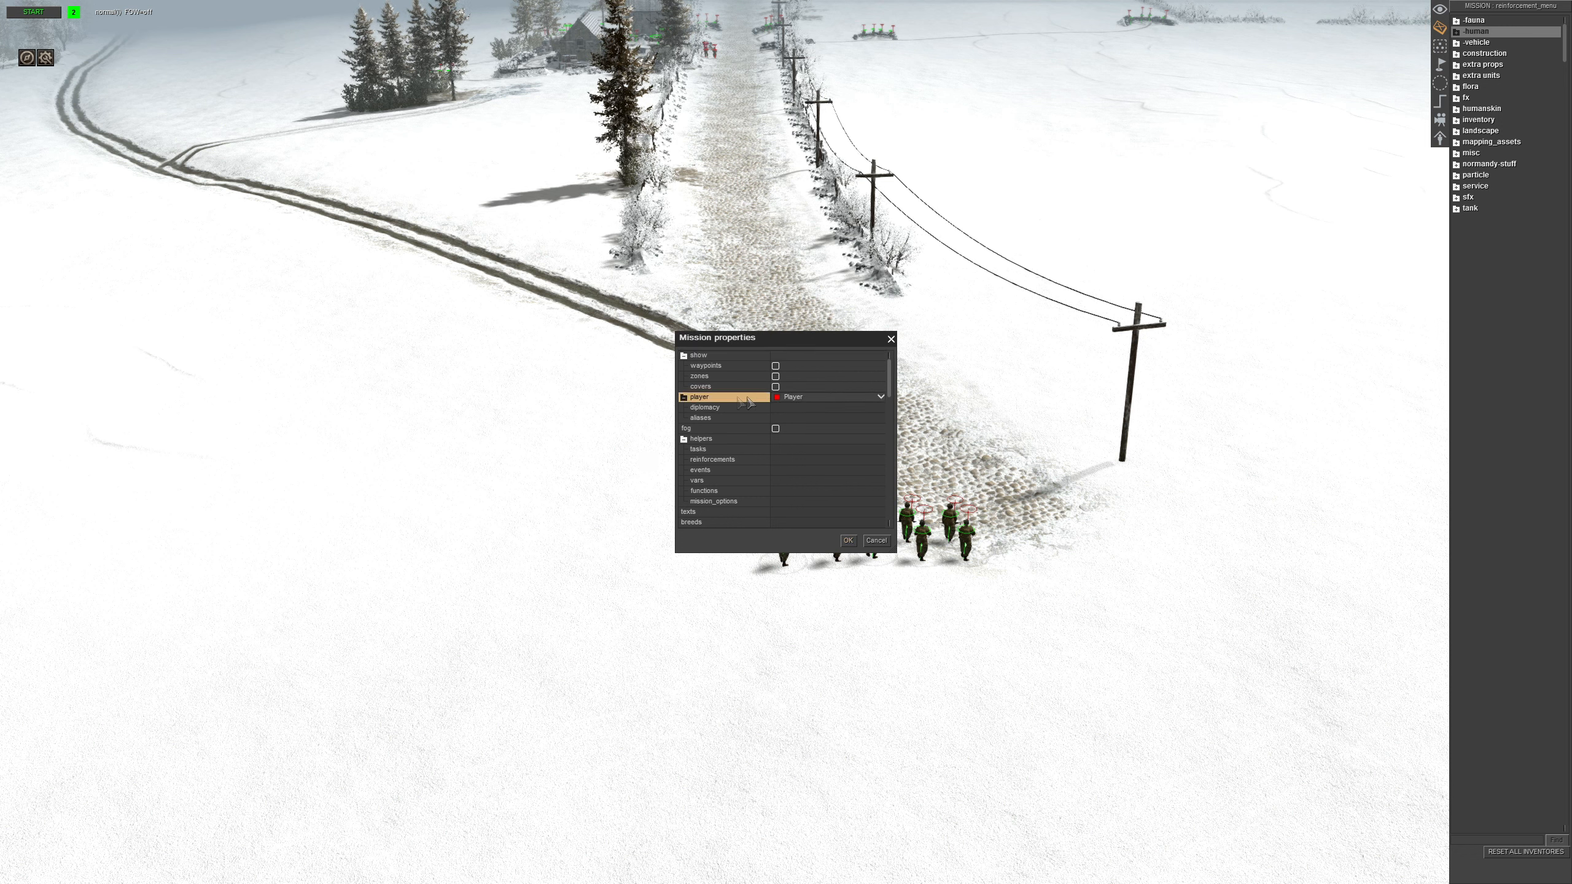
{"action": "left_click", "coordinate": [799, 398]}
{"action": "left_click", "coordinate": [801, 401]}
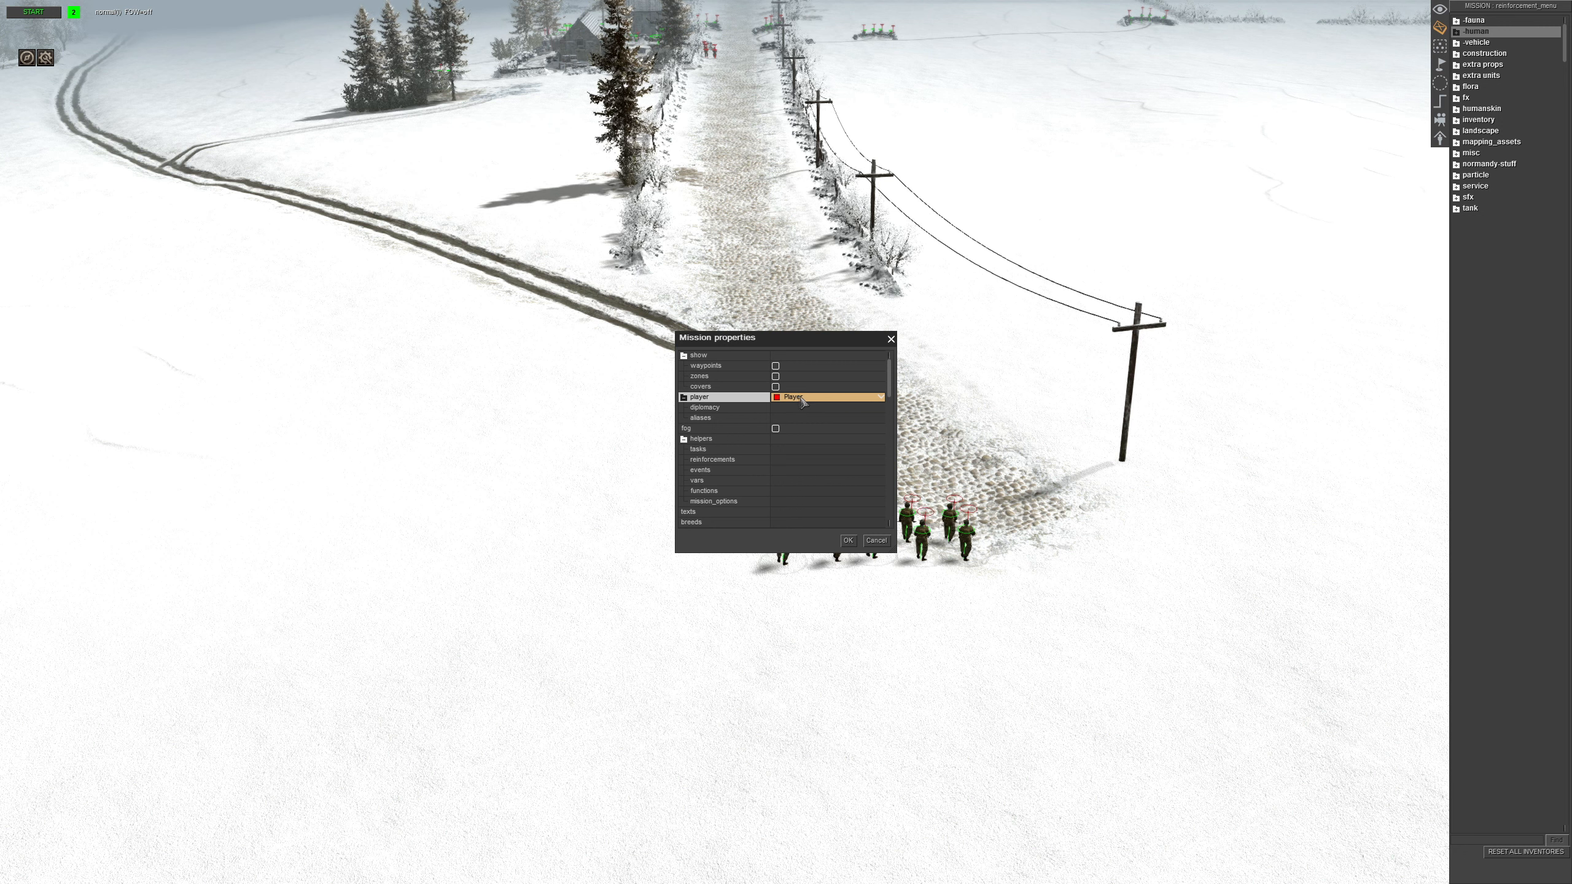
Review the players' diplomacy table and the player aliases, accepting both as they are
{"action": "left_click", "coordinate": [784, 411]}
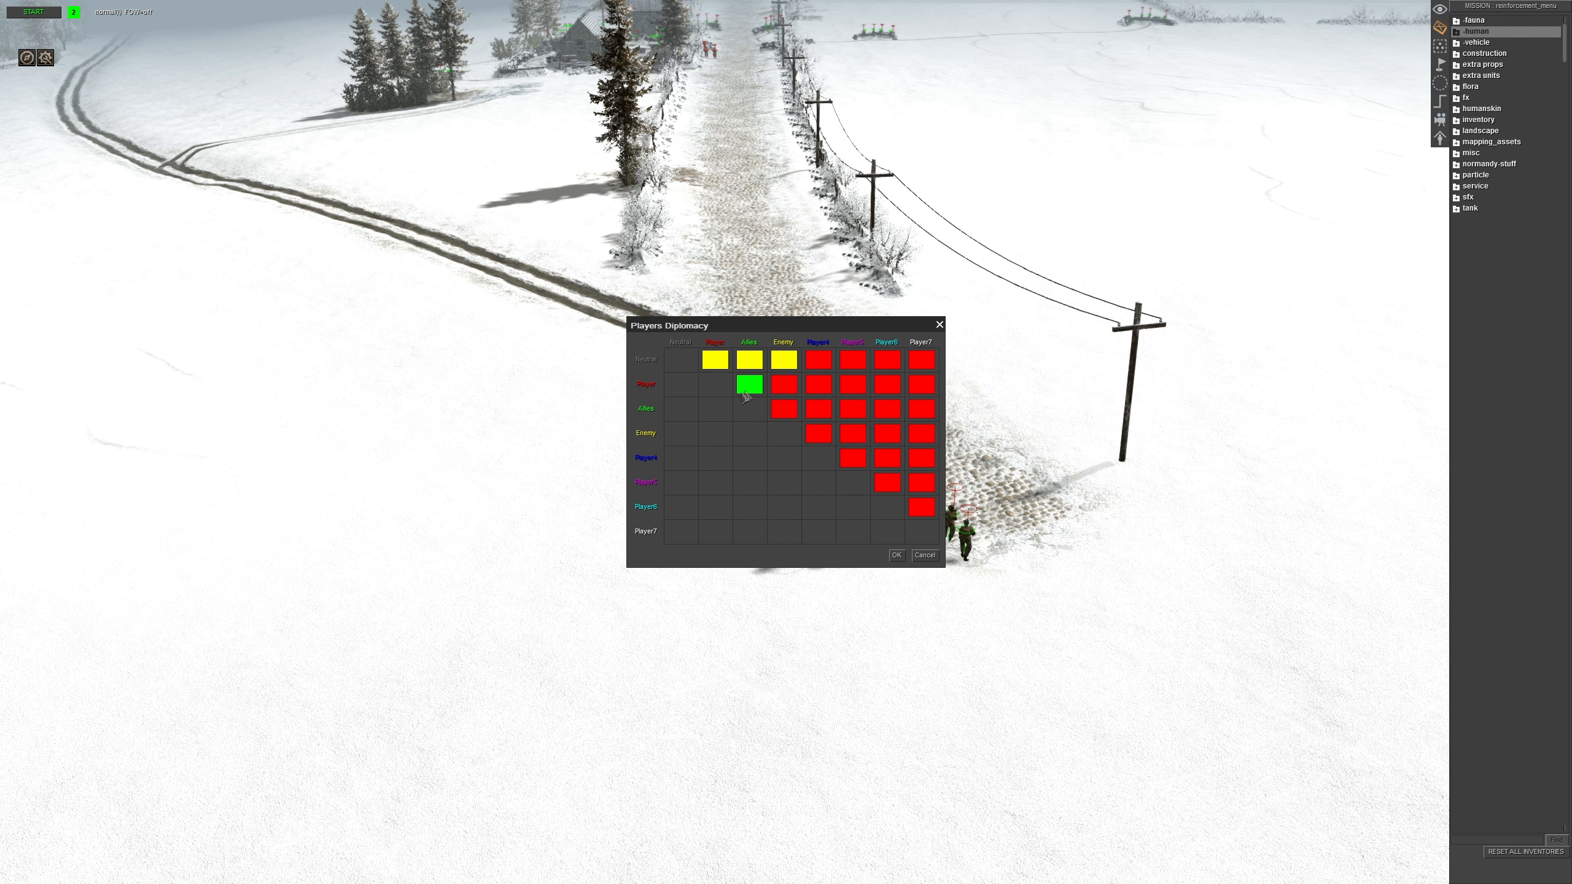
{"action": "left_click", "coordinate": [896, 553]}
{"action": "double_click", "coordinate": [786, 419]}
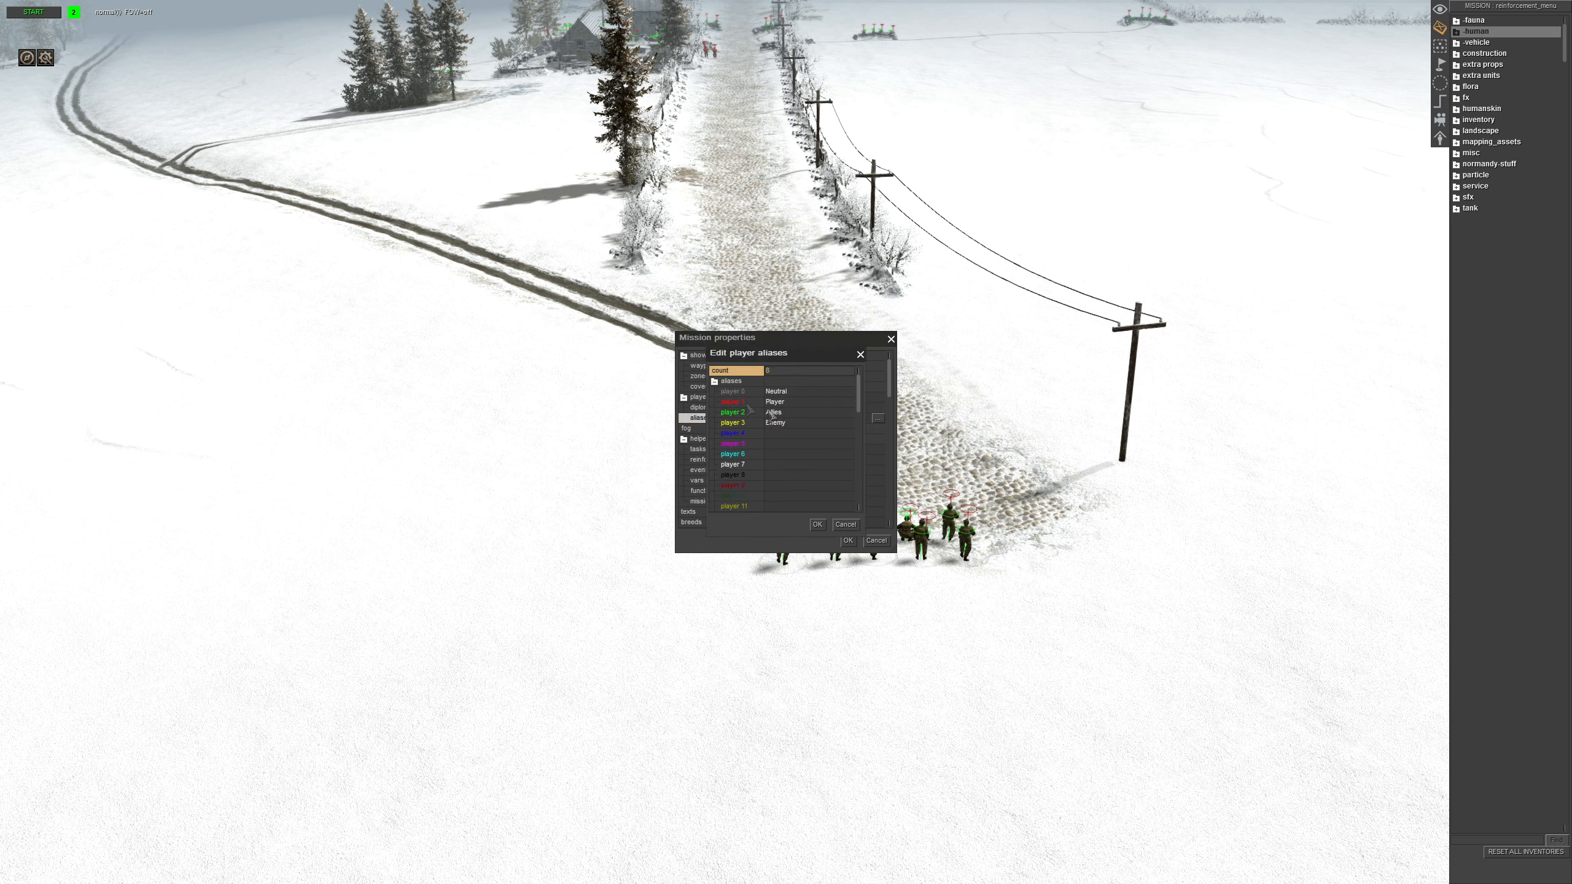
{"action": "left_click", "coordinate": [817, 525]}
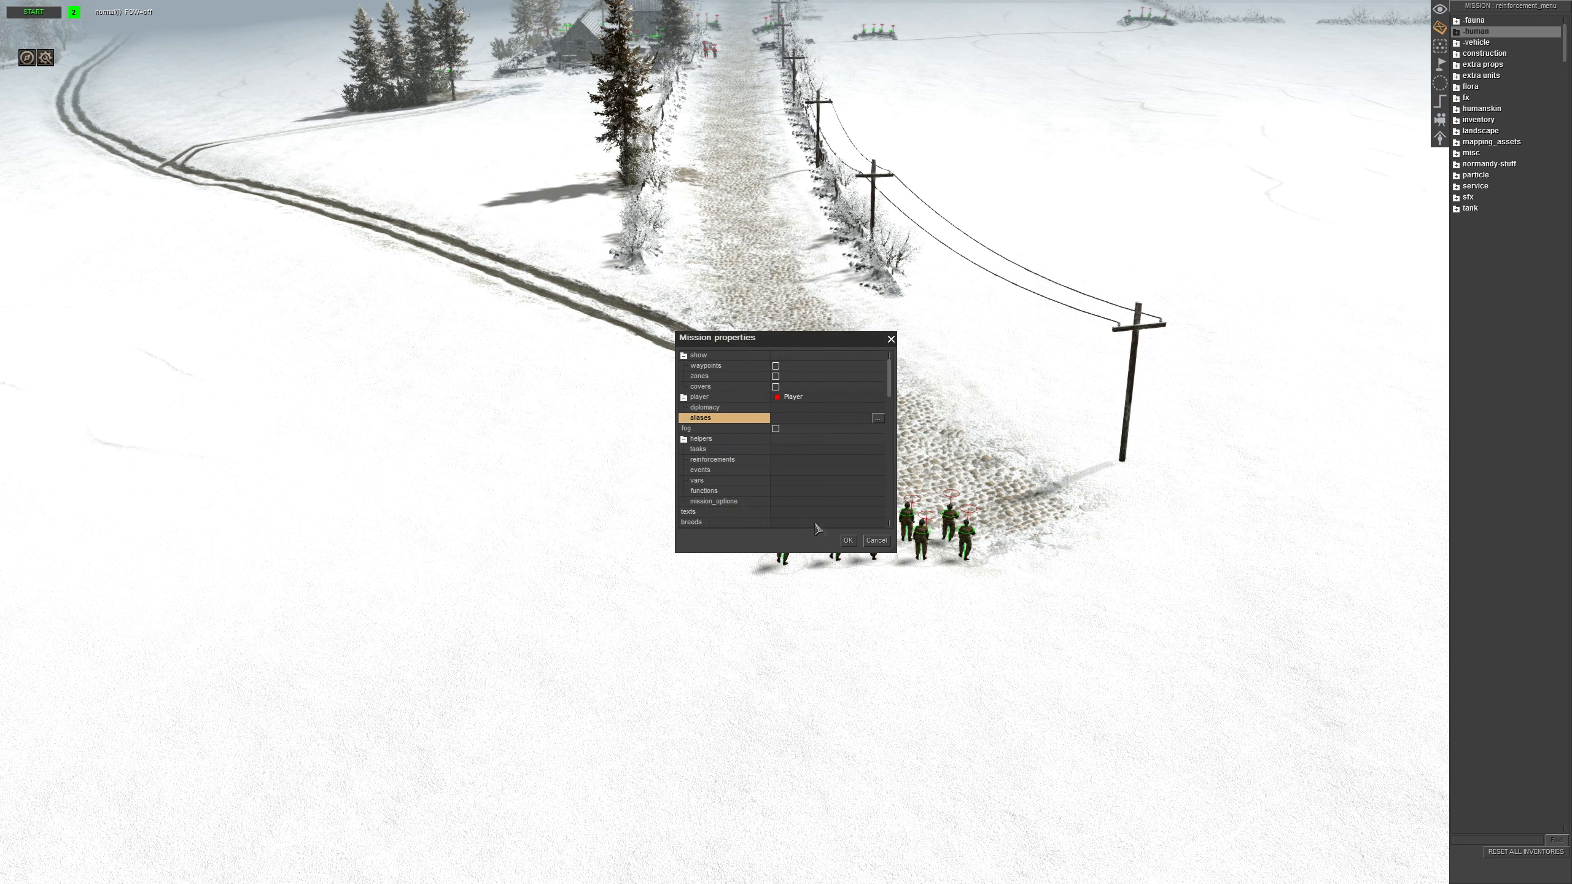
Open the mission's reinforcements helper and set both scoreTotal and scoreCurrent to 5000
{"action": "left_click", "coordinate": [796, 464]}
{"action": "left_click", "coordinate": [878, 460]}
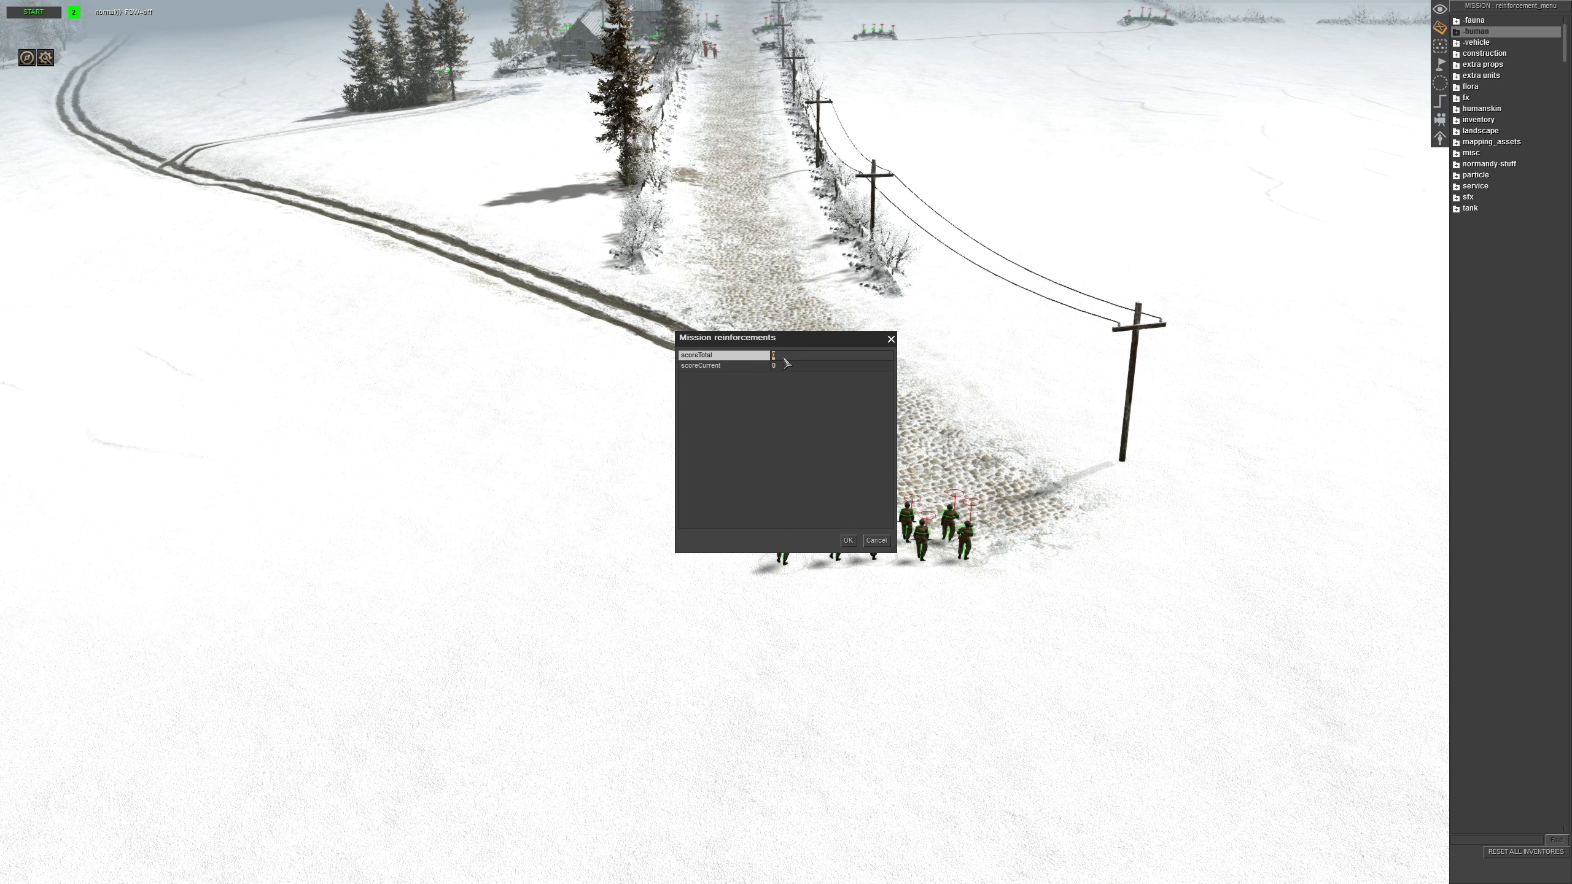
{"action": "type", "text": "5000"}
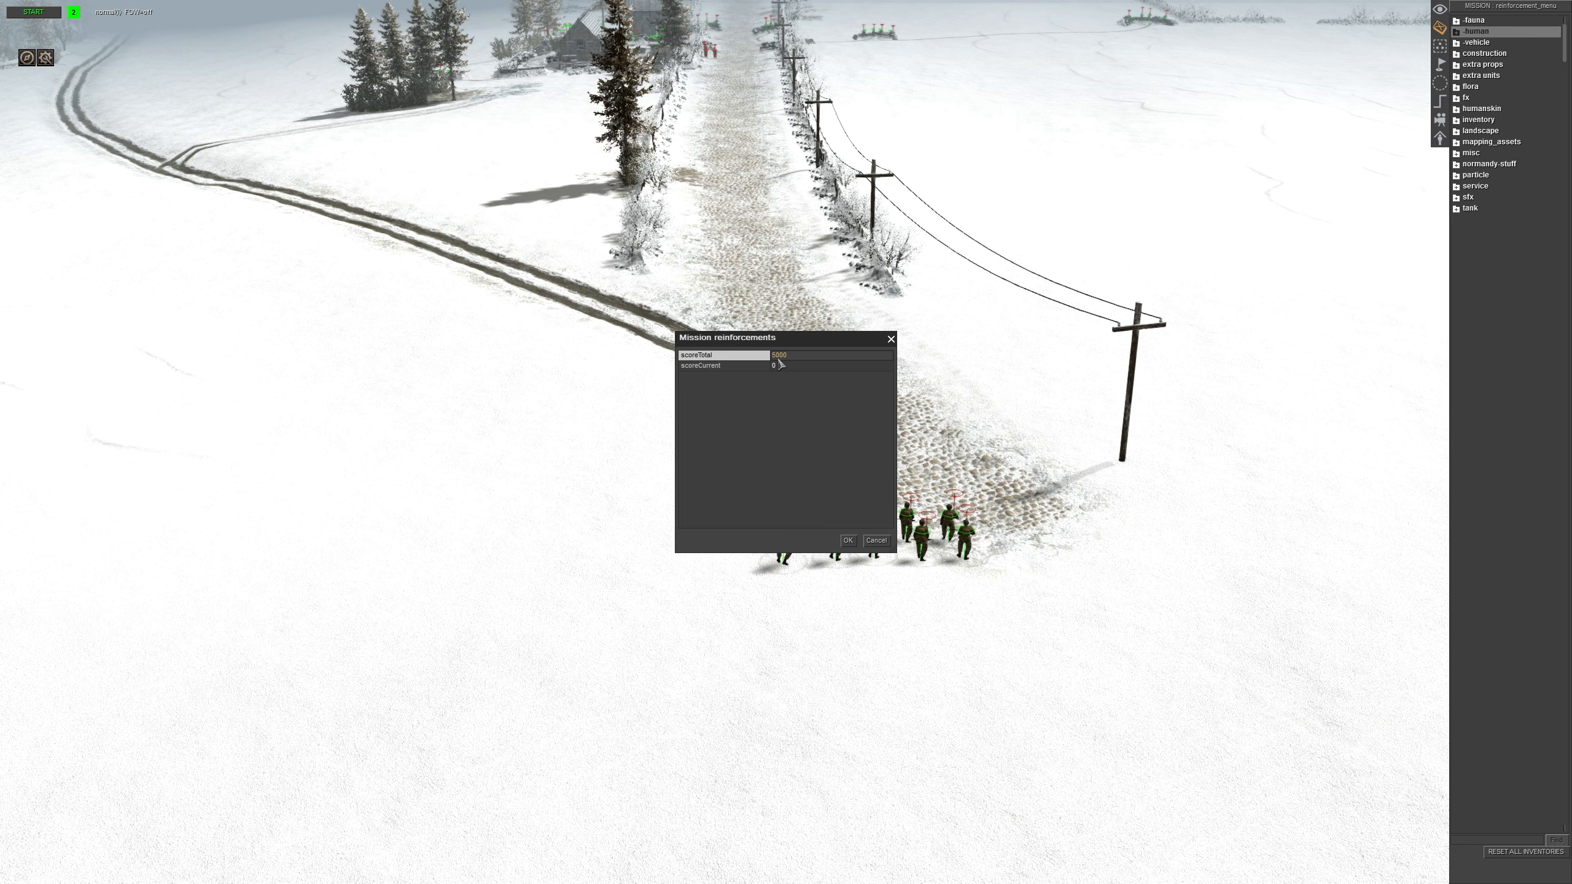
{"action": "left_click", "coordinate": [786, 369]}
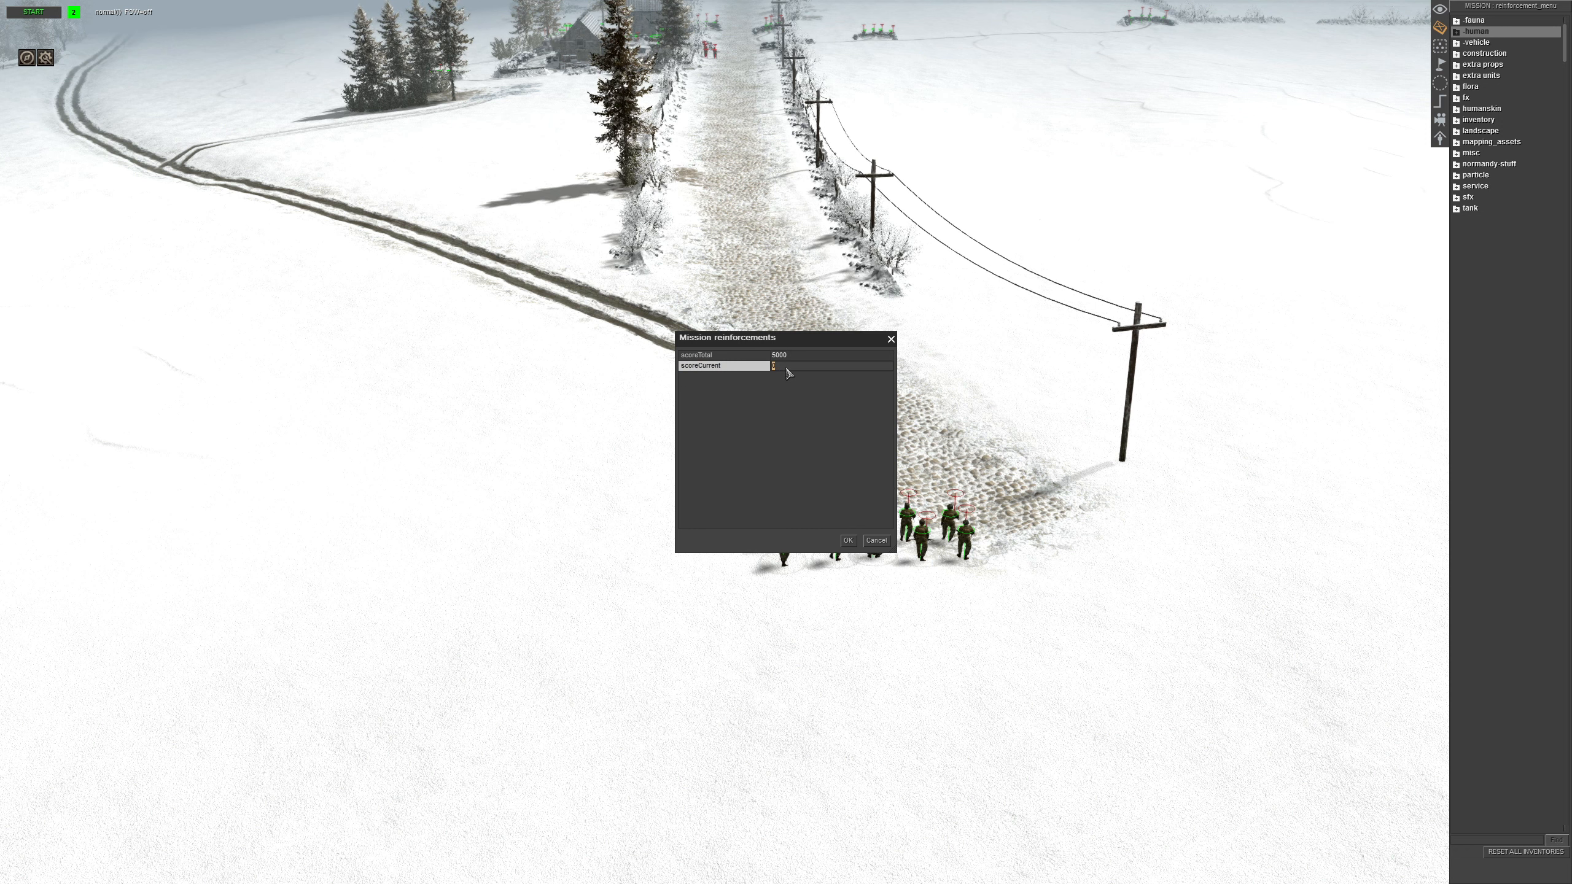
{"action": "type", "text": "5000"}
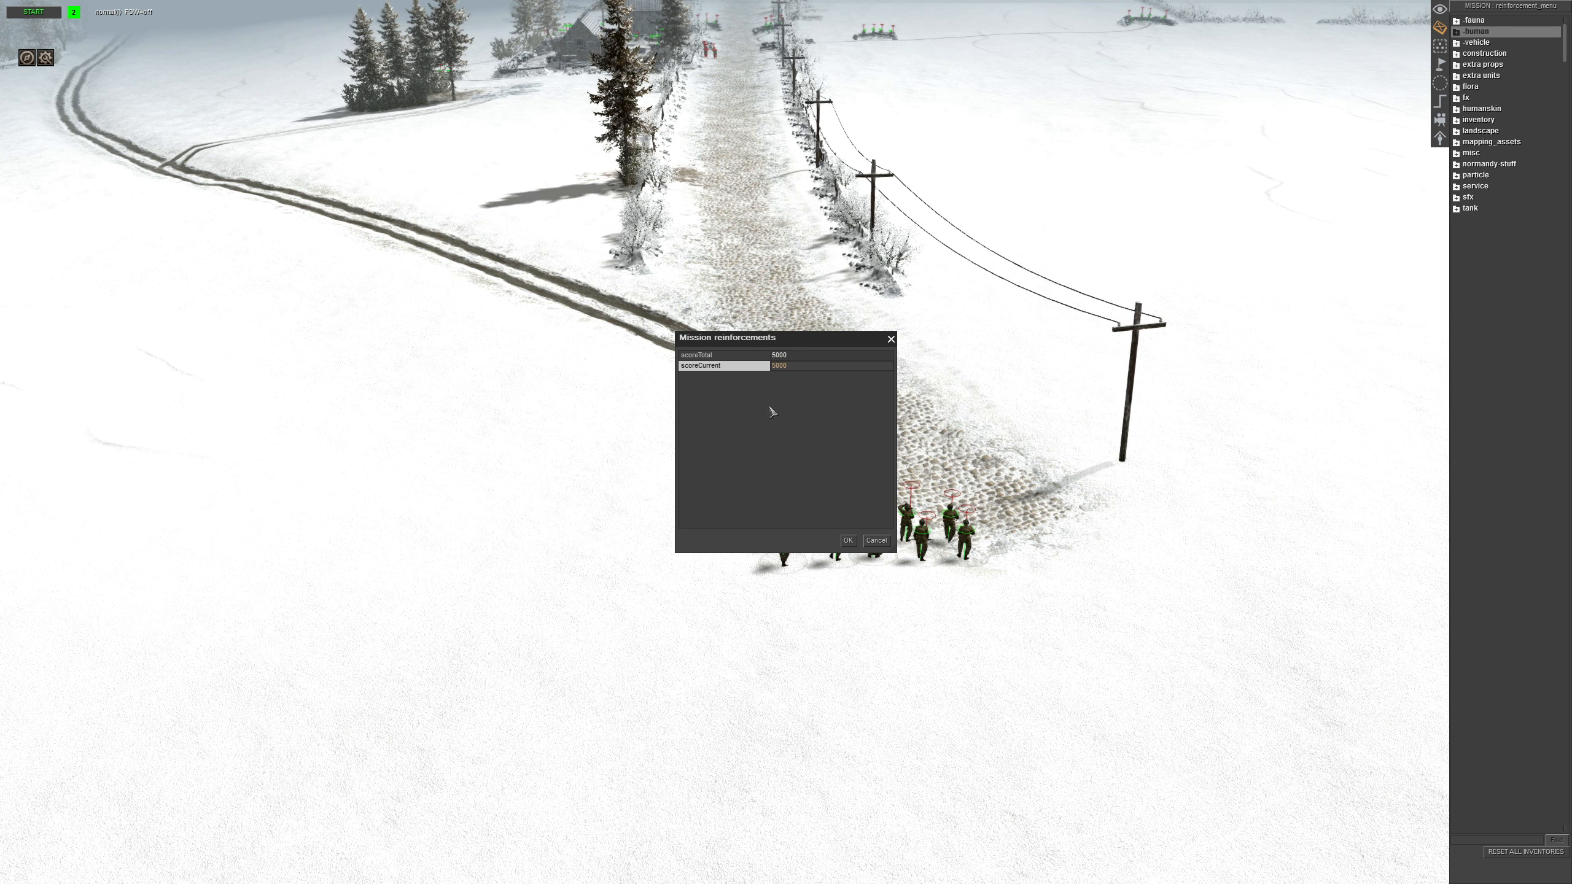
{"action": "key", "text": "Return"}
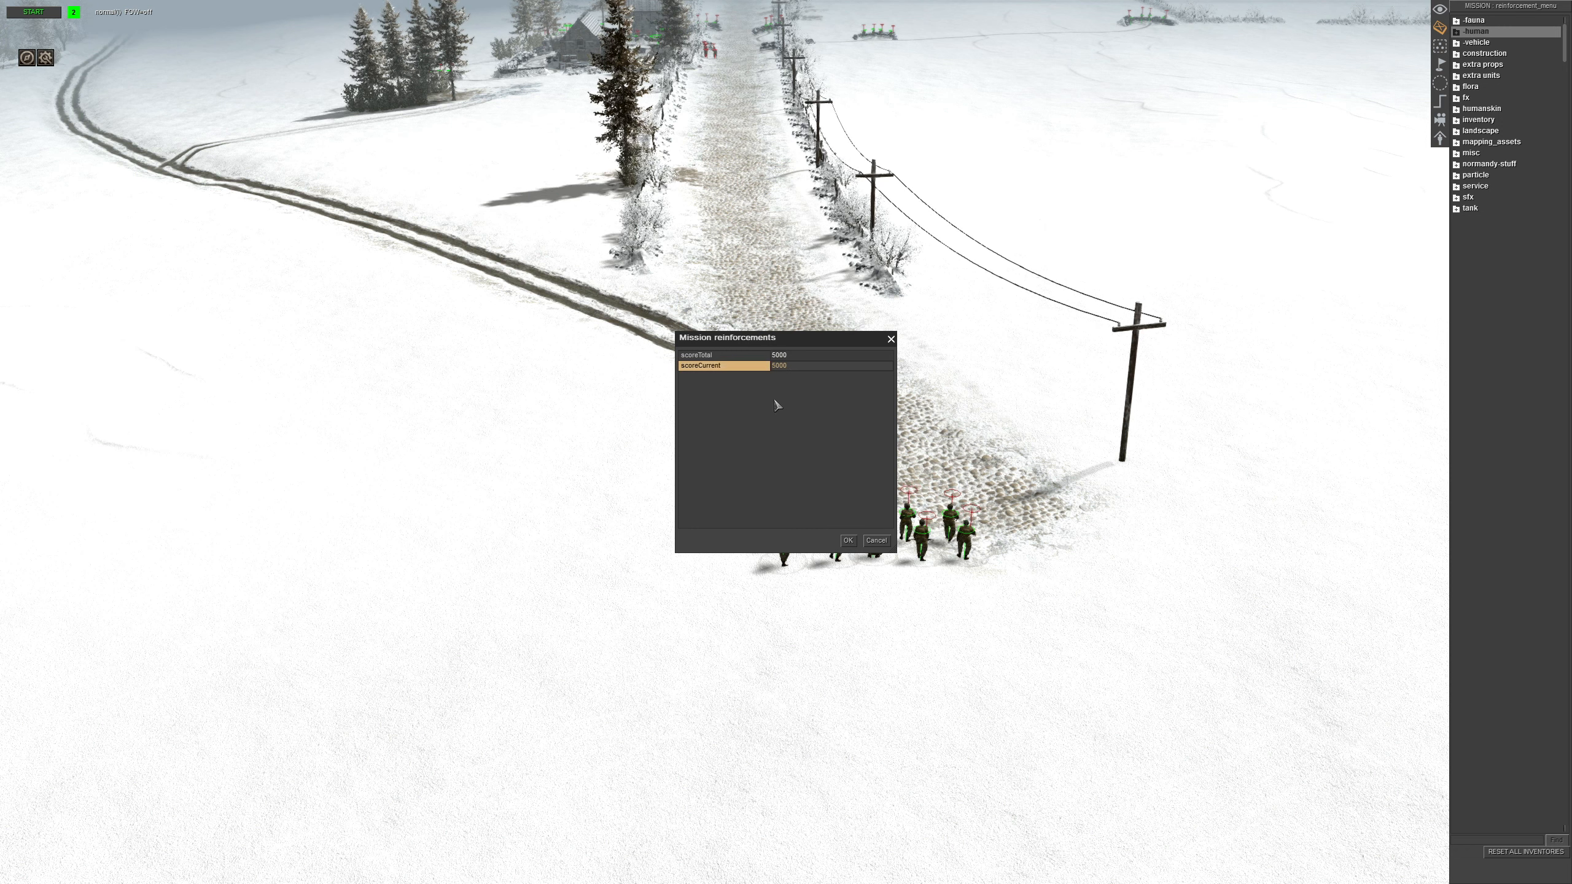
Add a reinforcement item named 101st_infantry to the mission reinforcements
{"action": "right_click", "coordinate": [774, 399]}
{"action": "left_click", "coordinate": [787, 407]}
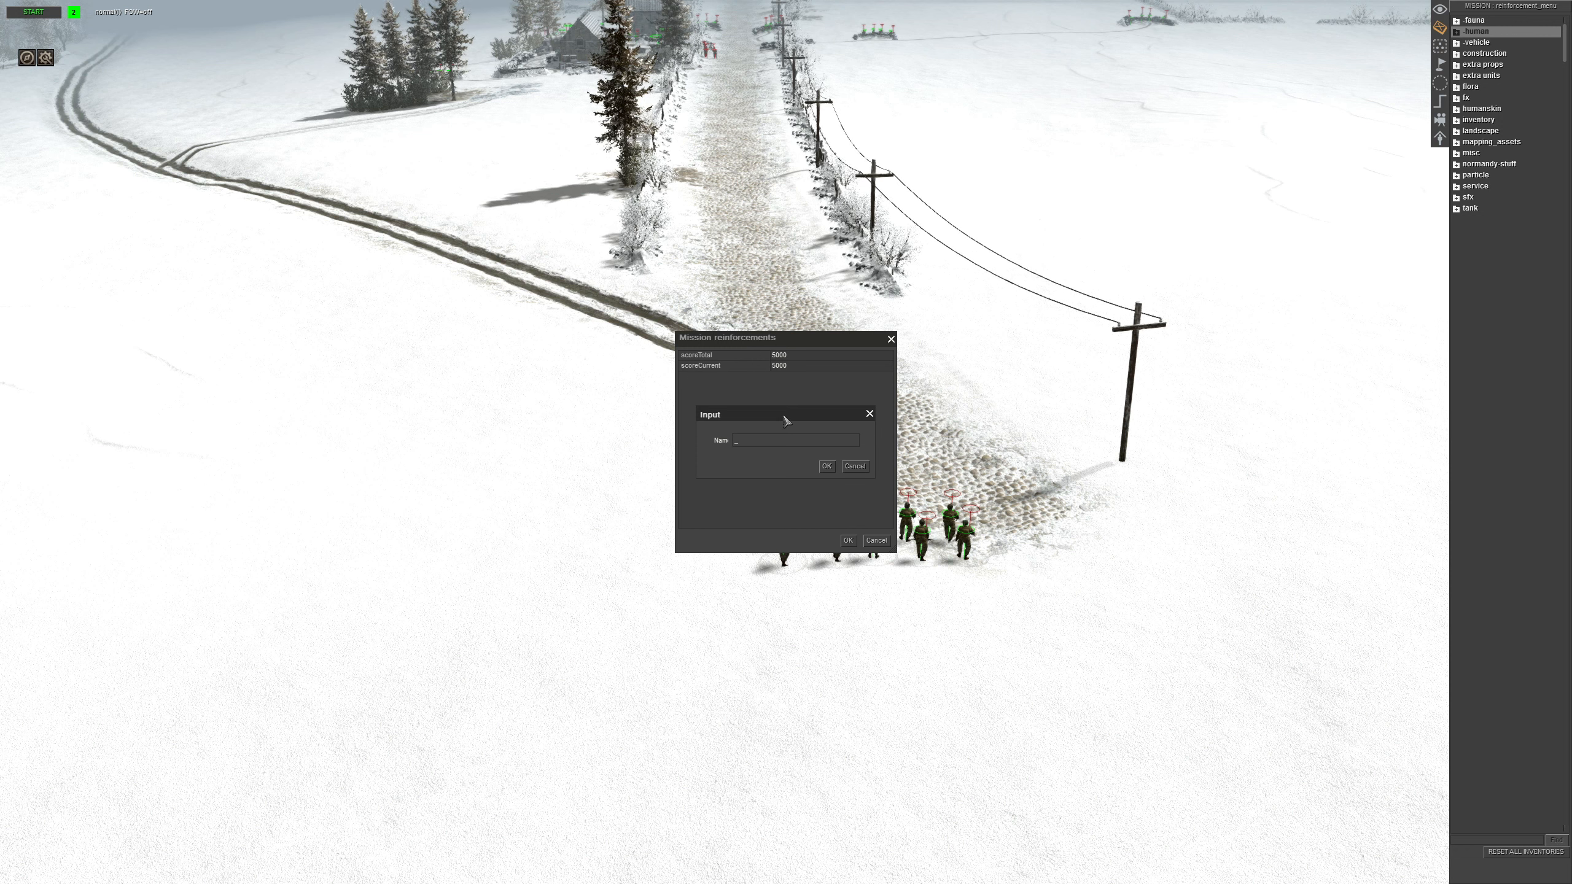
{"action": "type", "text": "101st_infantry"}
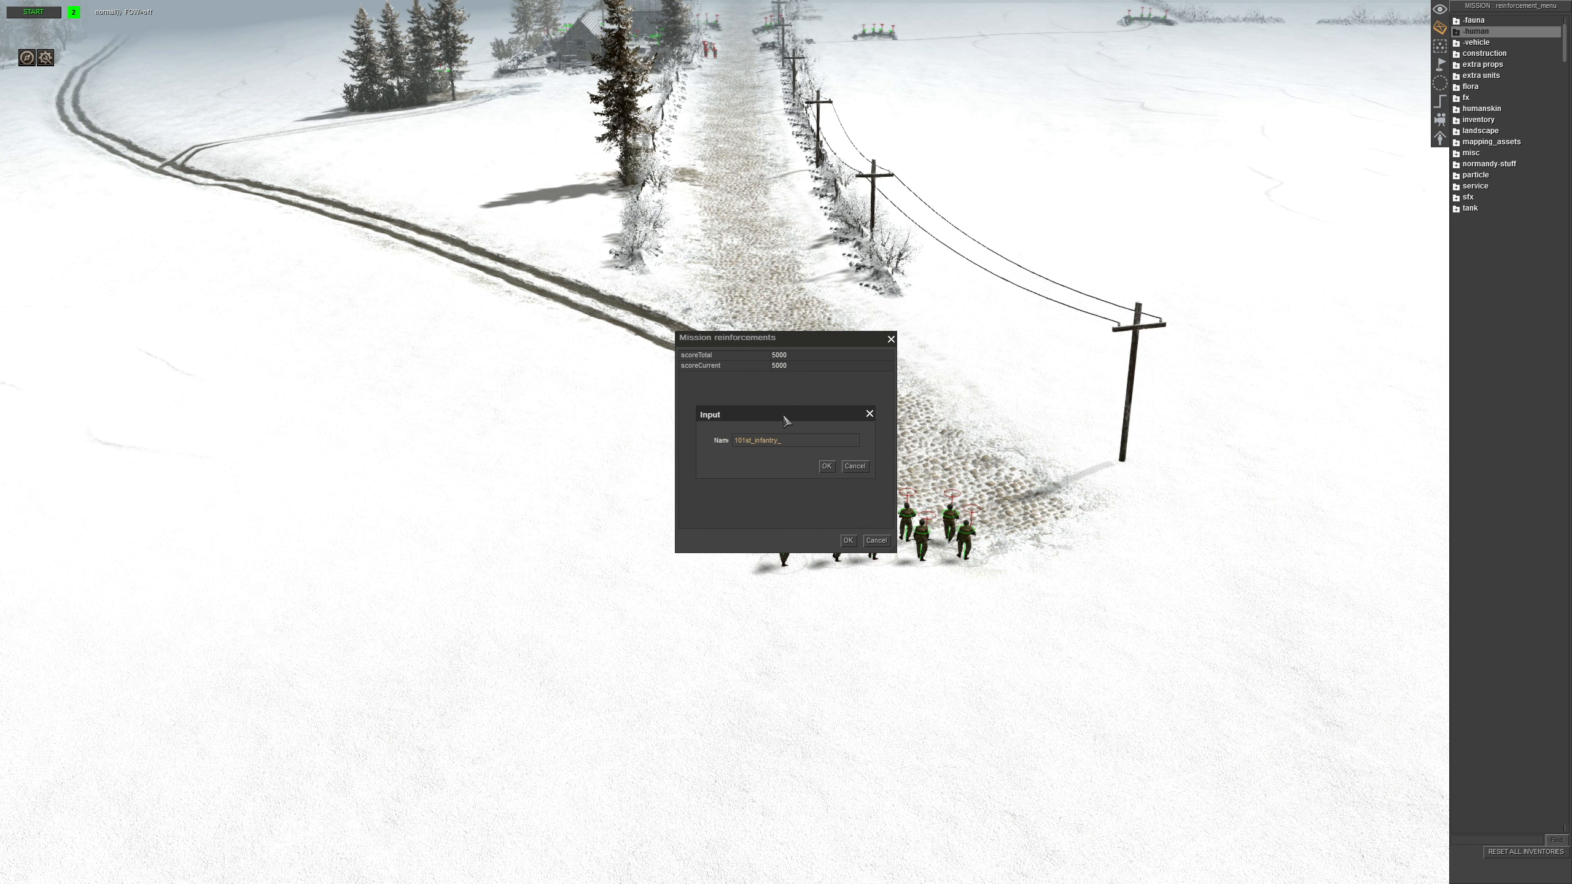
{"action": "key", "text": "Return"}
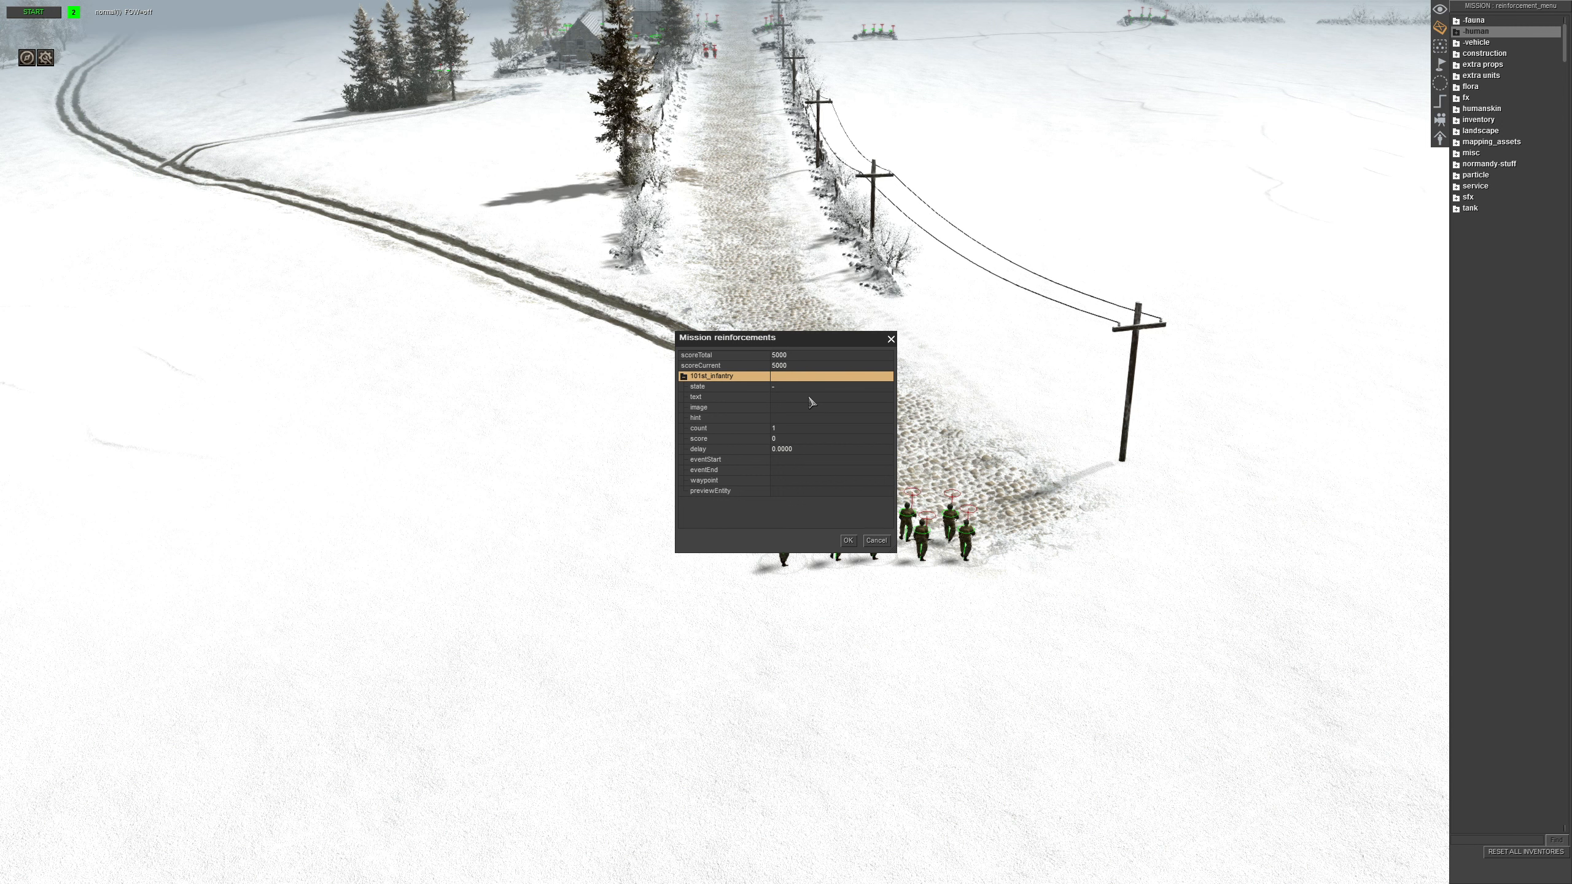
Assign the text entry reinforcement_101st_infantry, reading "101st Infantry Squad", to the 101st_infantry item
{"action": "left_click", "coordinate": [783, 399]}
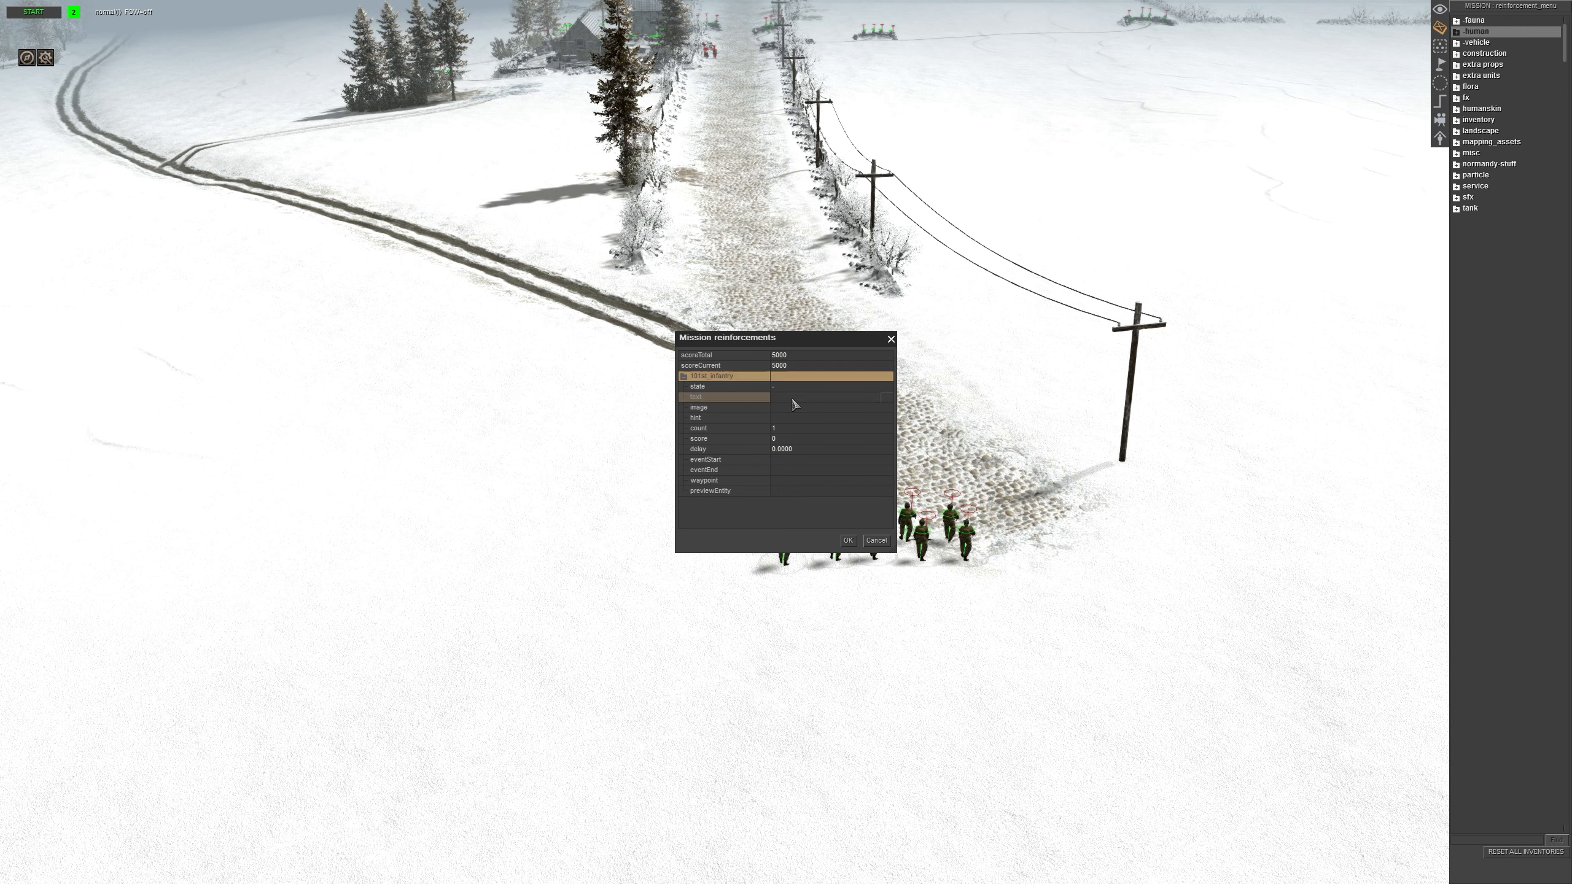
{"action": "left_click", "coordinate": [887, 398]}
{"action": "left_click", "coordinate": [668, 366]}
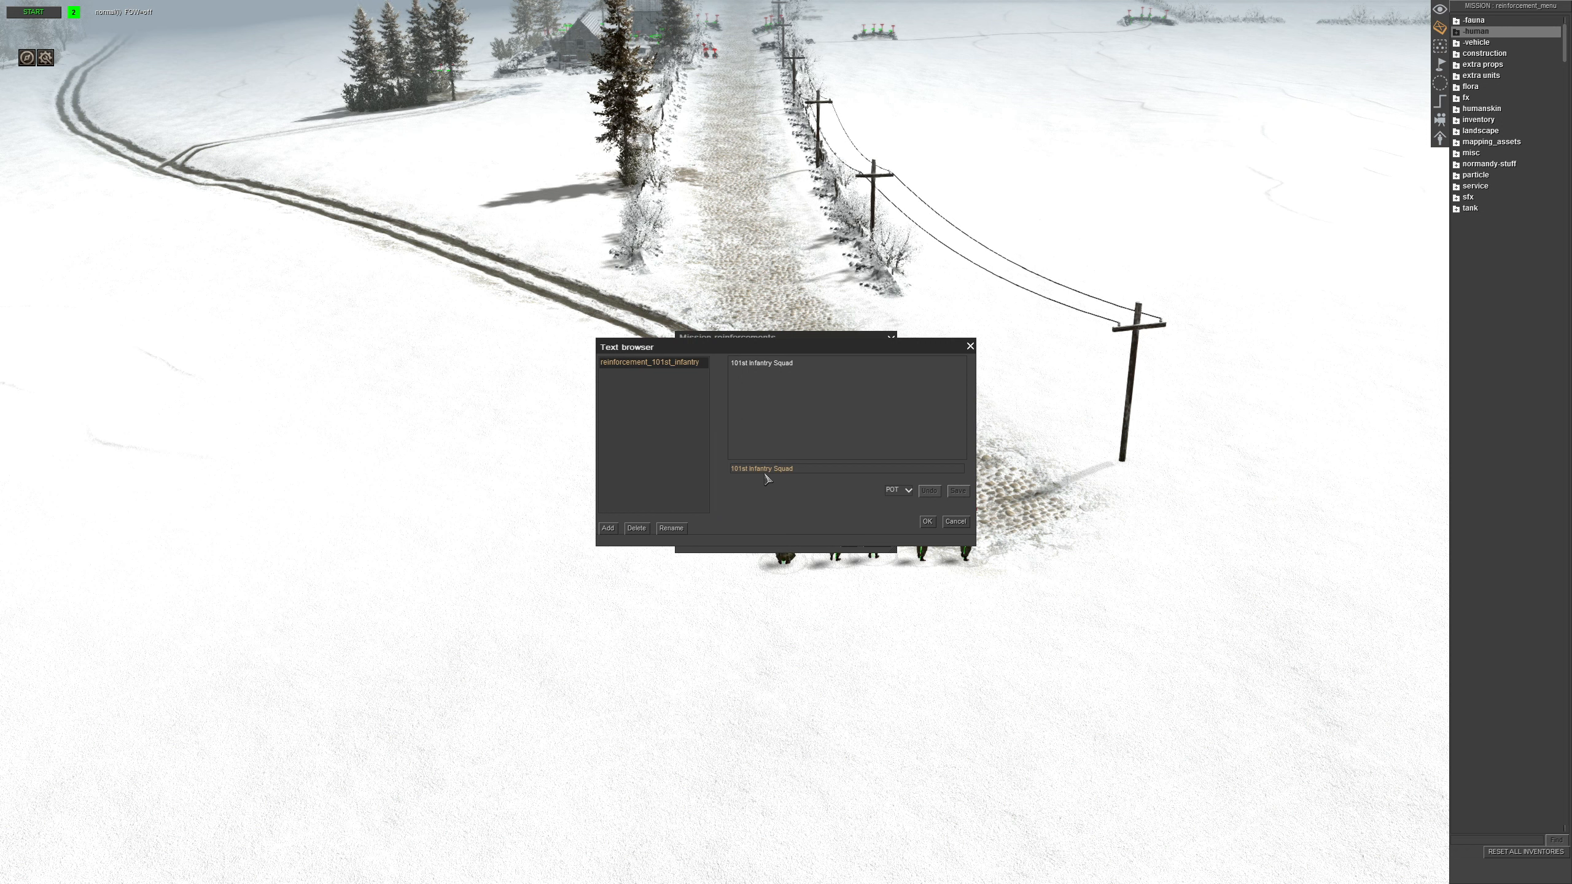
{"action": "key", "text": "Return"}
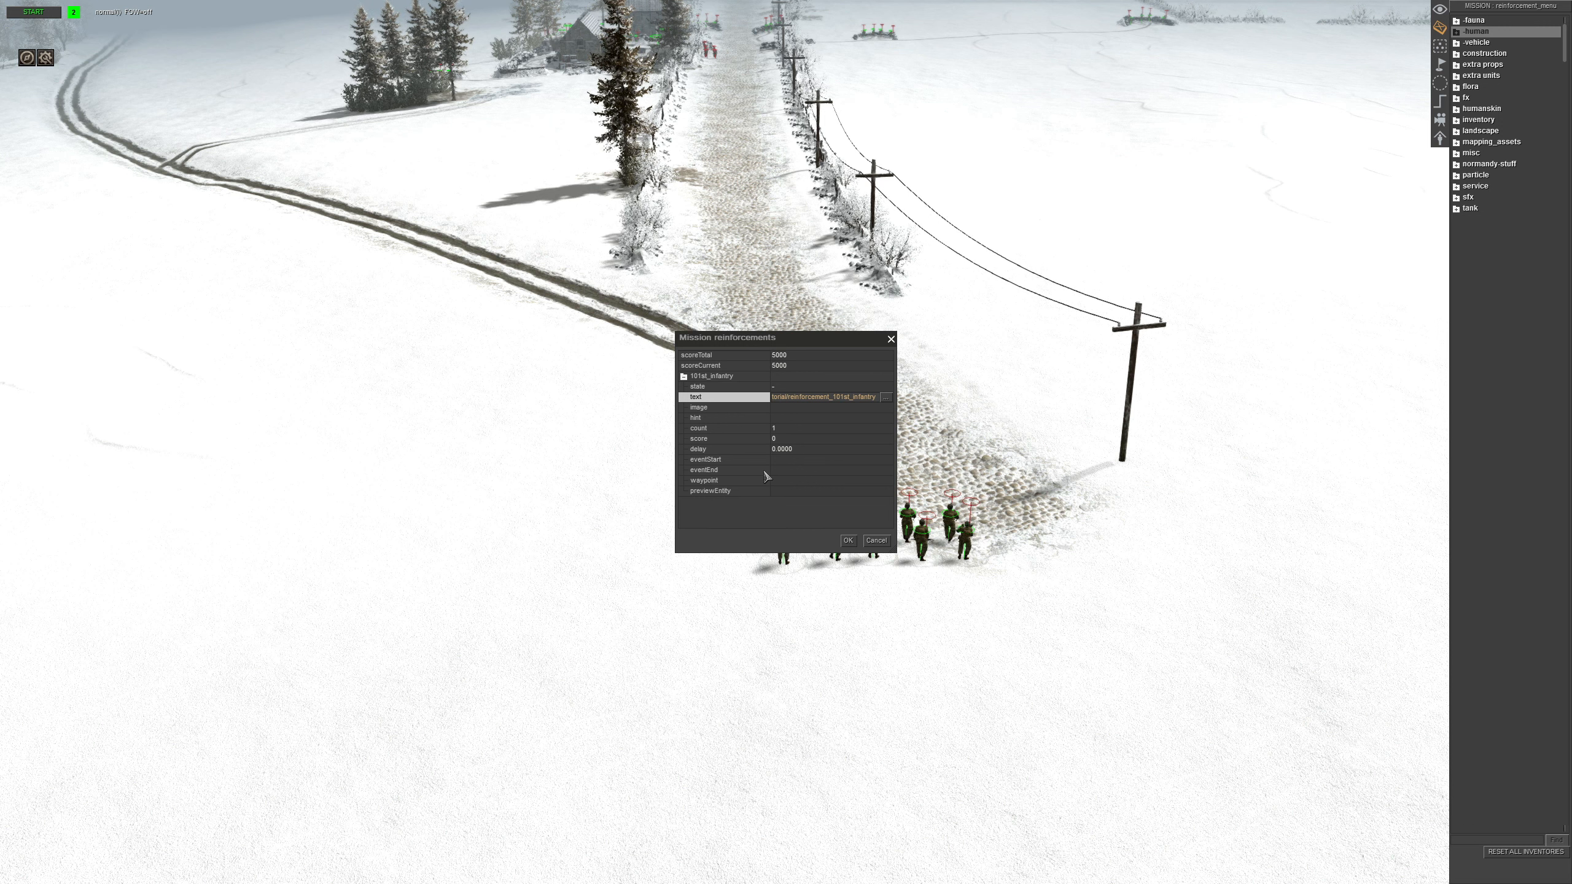
Leave the item's image and hint empty and set its count to 20, score to 250 and delay to 5
{"action": "left_click", "coordinate": [727, 409]}
{"action": "left_click", "coordinate": [797, 412]}
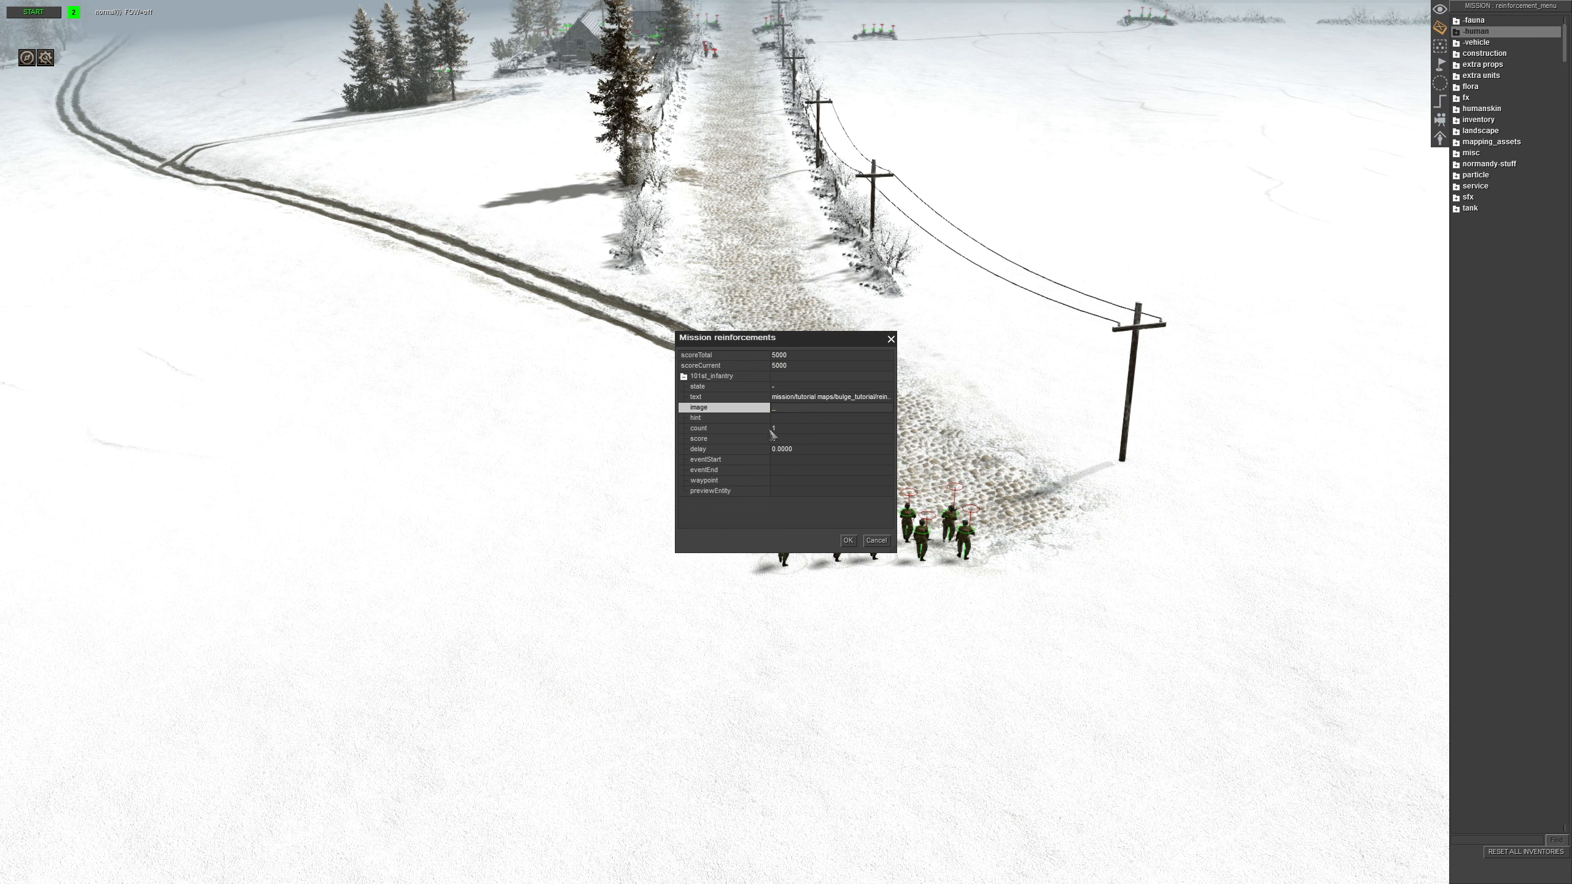
{"action": "left_click", "coordinate": [784, 420]}
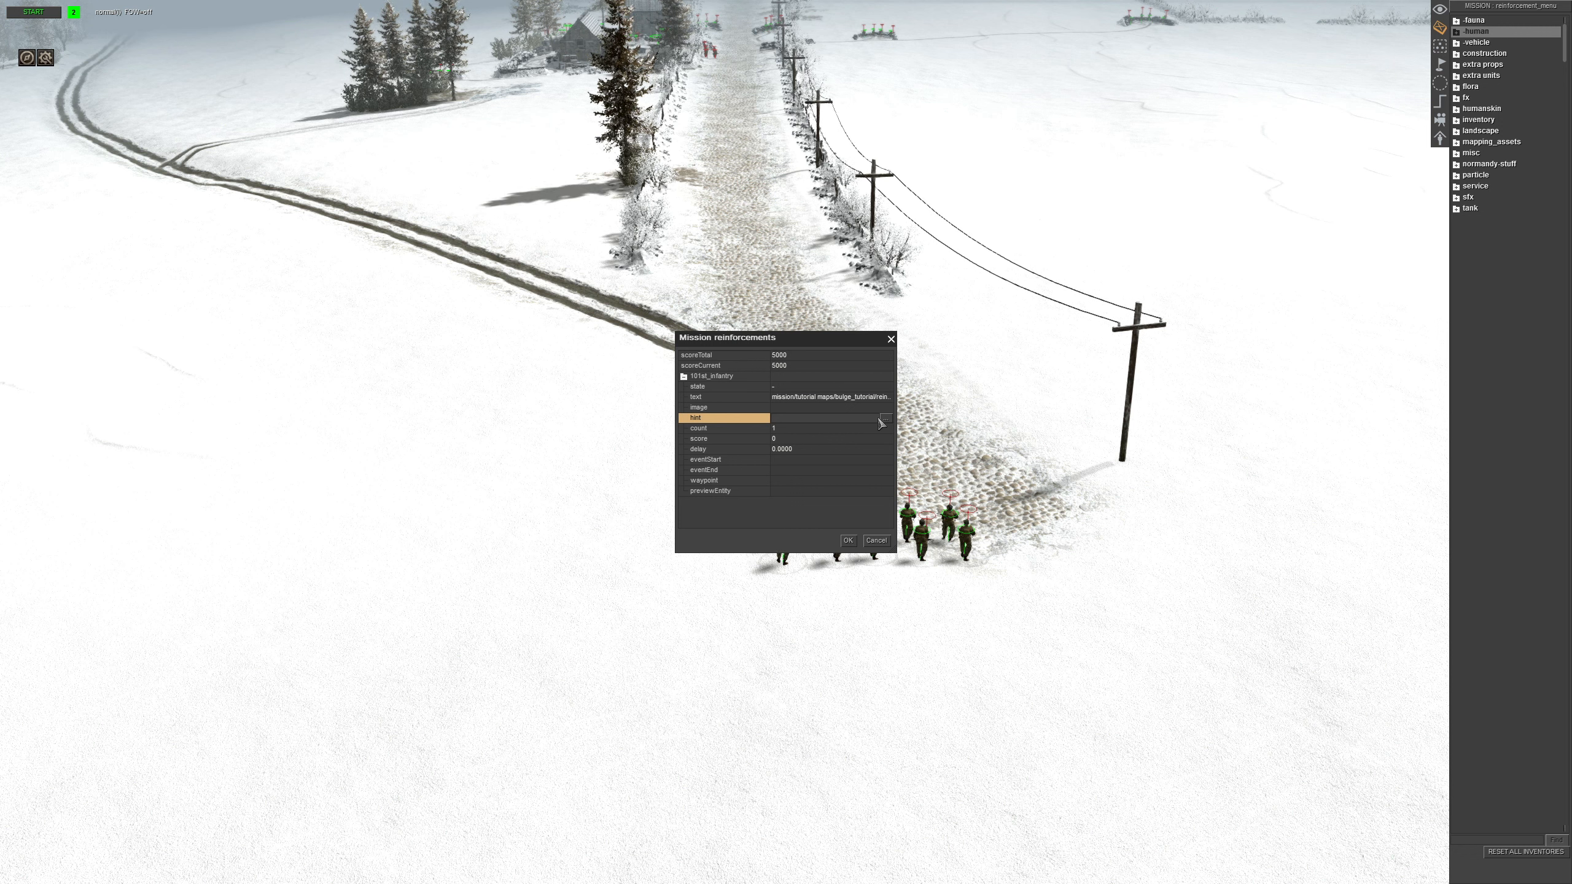
{"action": "left_click", "coordinate": [787, 431]}
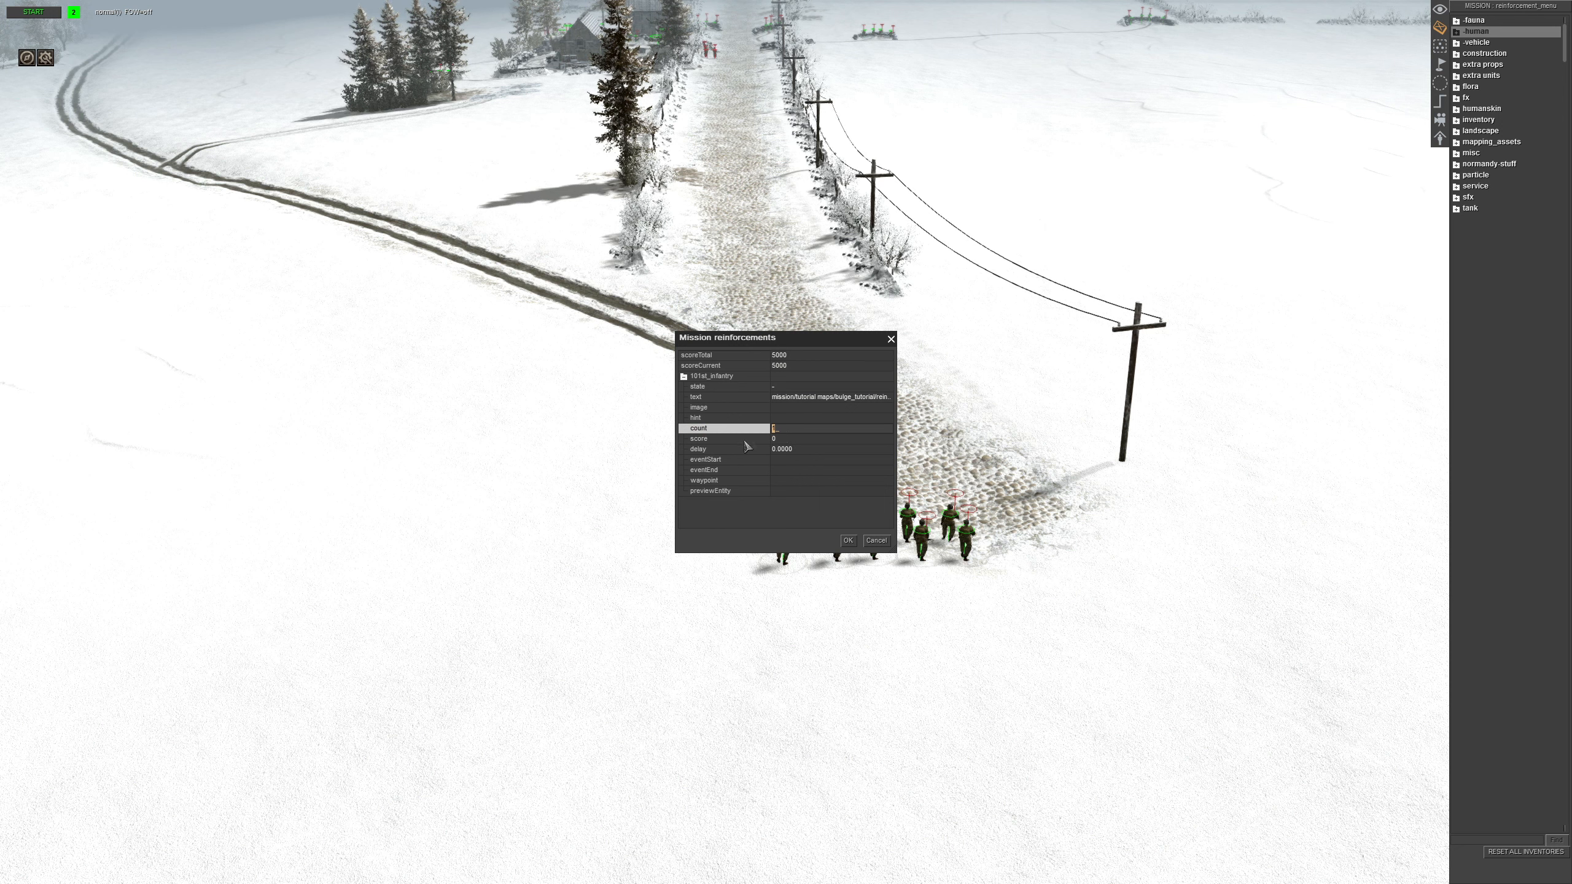
{"action": "left_click", "coordinate": [785, 440]}
{"action": "type", "text": "250"}
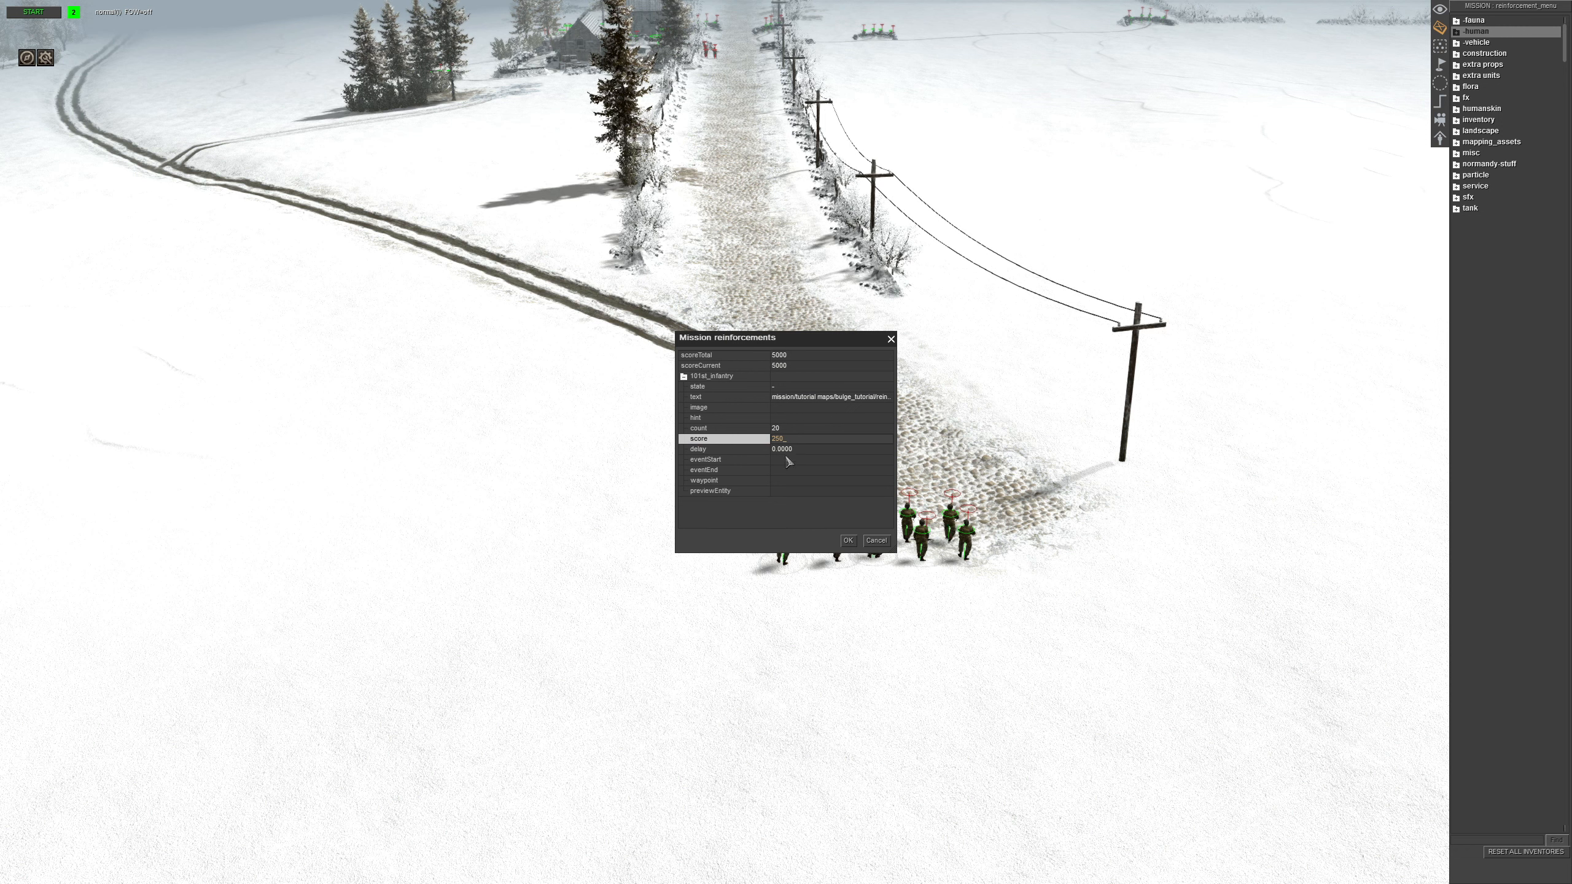
{"action": "left_click", "coordinate": [802, 450]}
{"action": "type", "text": "5"}
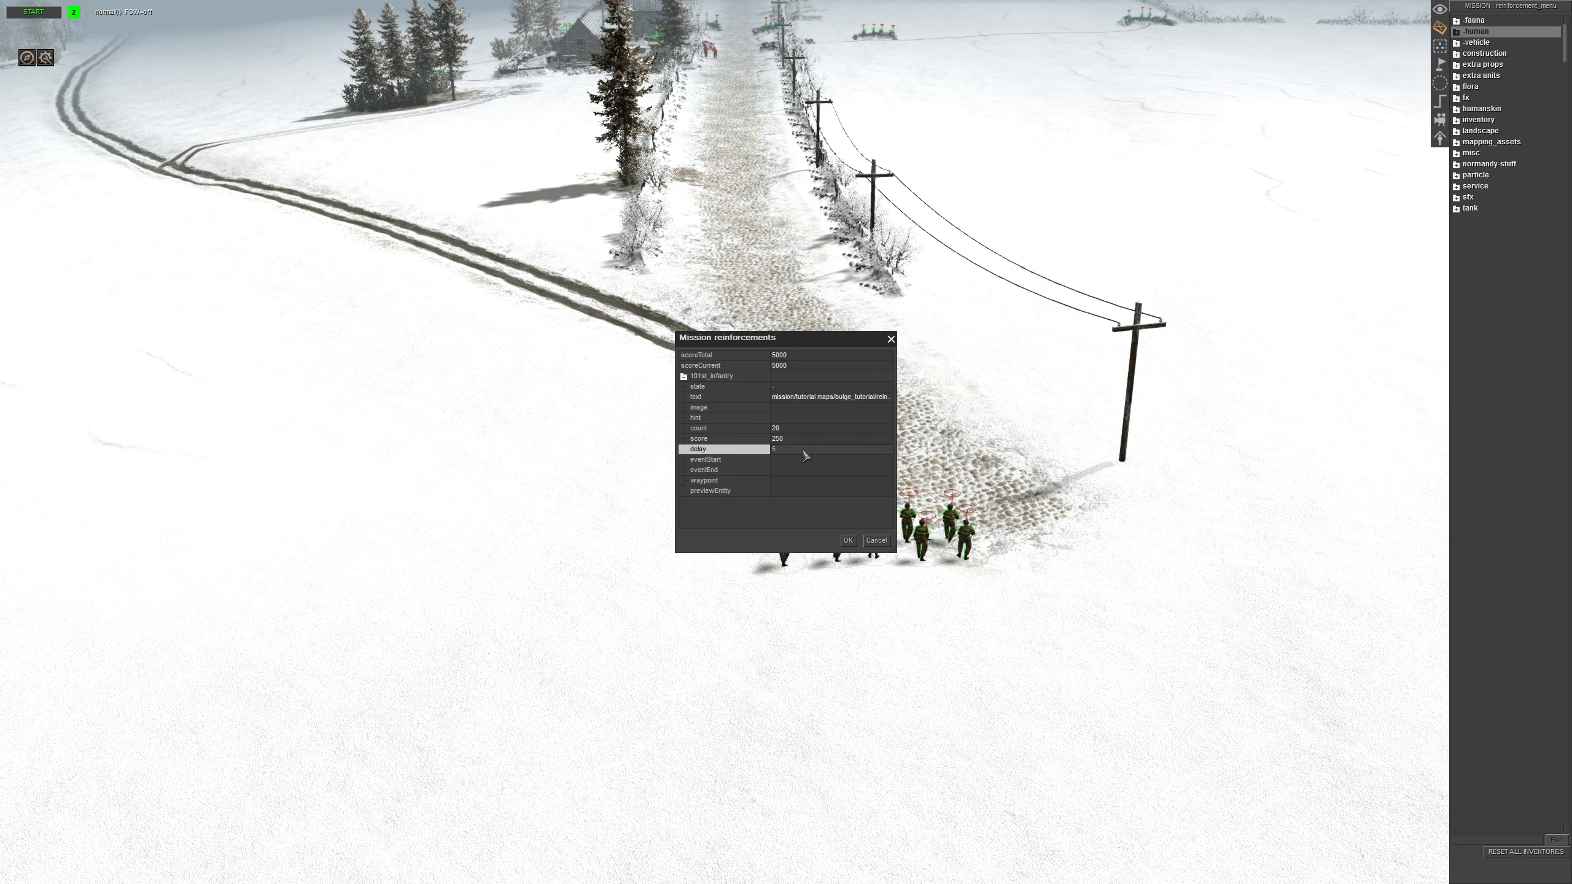
Create a helper event named buy_101st_infantry and assign it as the 101st_infantry item's eventEnd
{"action": "left_click", "coordinate": [733, 463]}
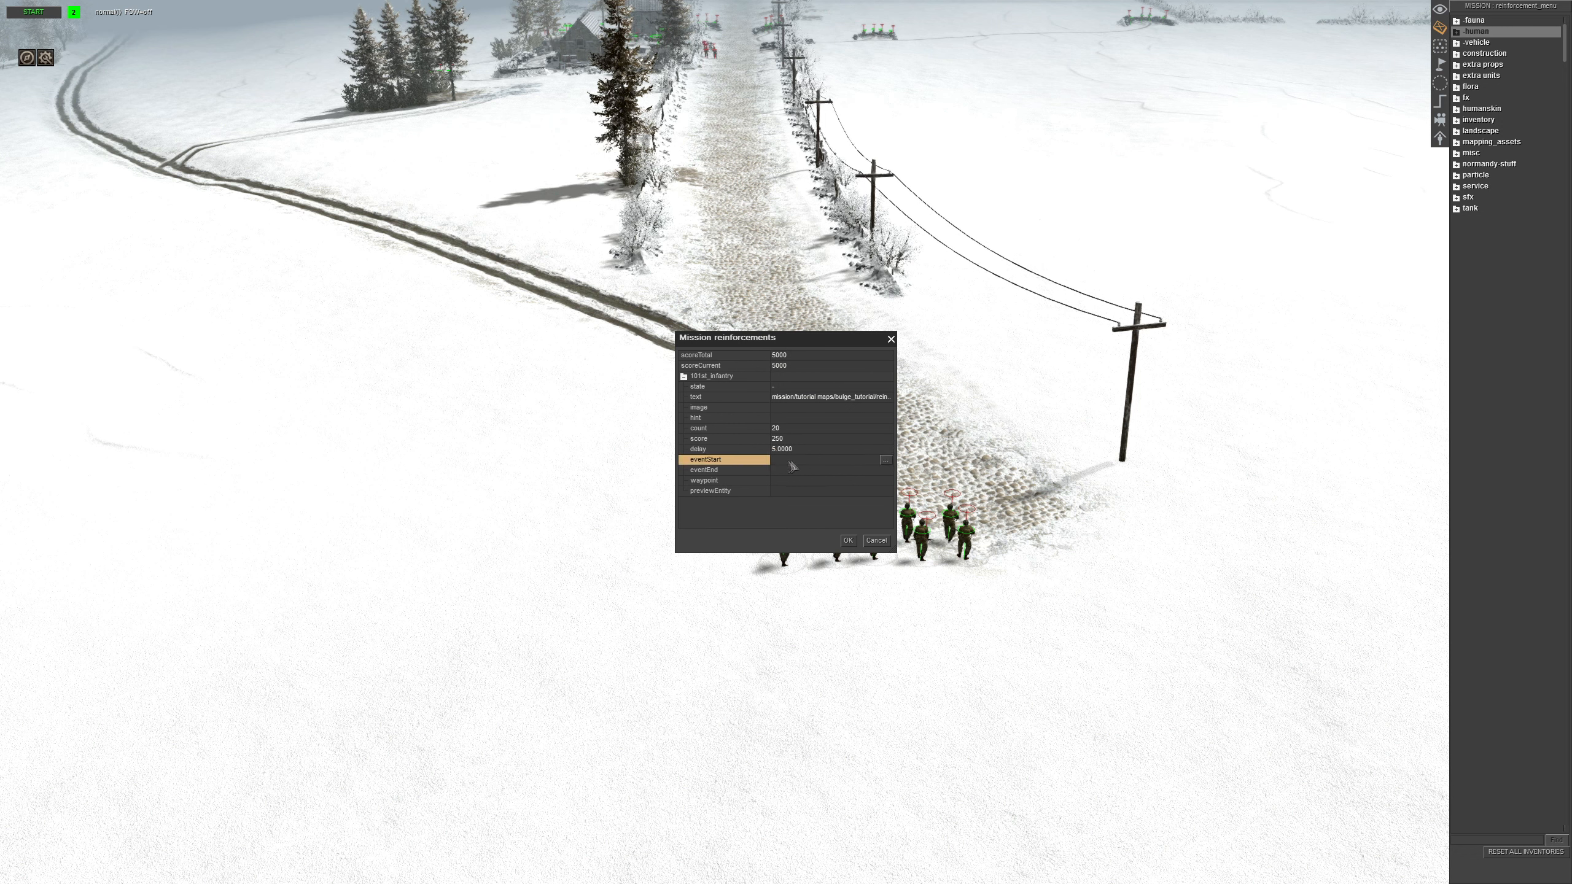
{"action": "left_click", "coordinate": [707, 472]}
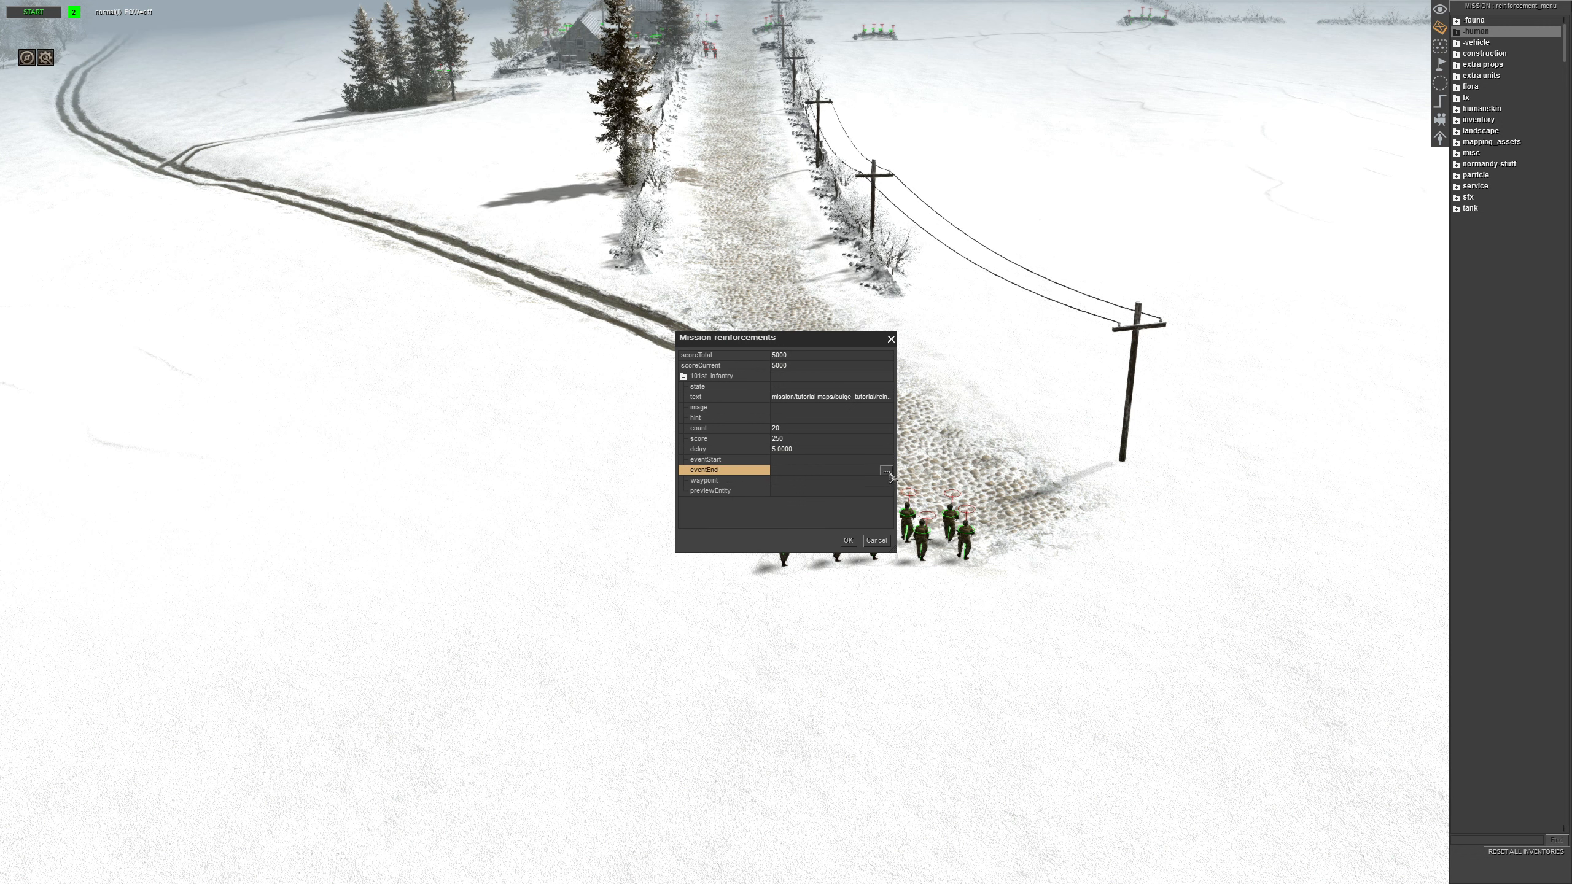
{"action": "left_click", "coordinate": [887, 471]}
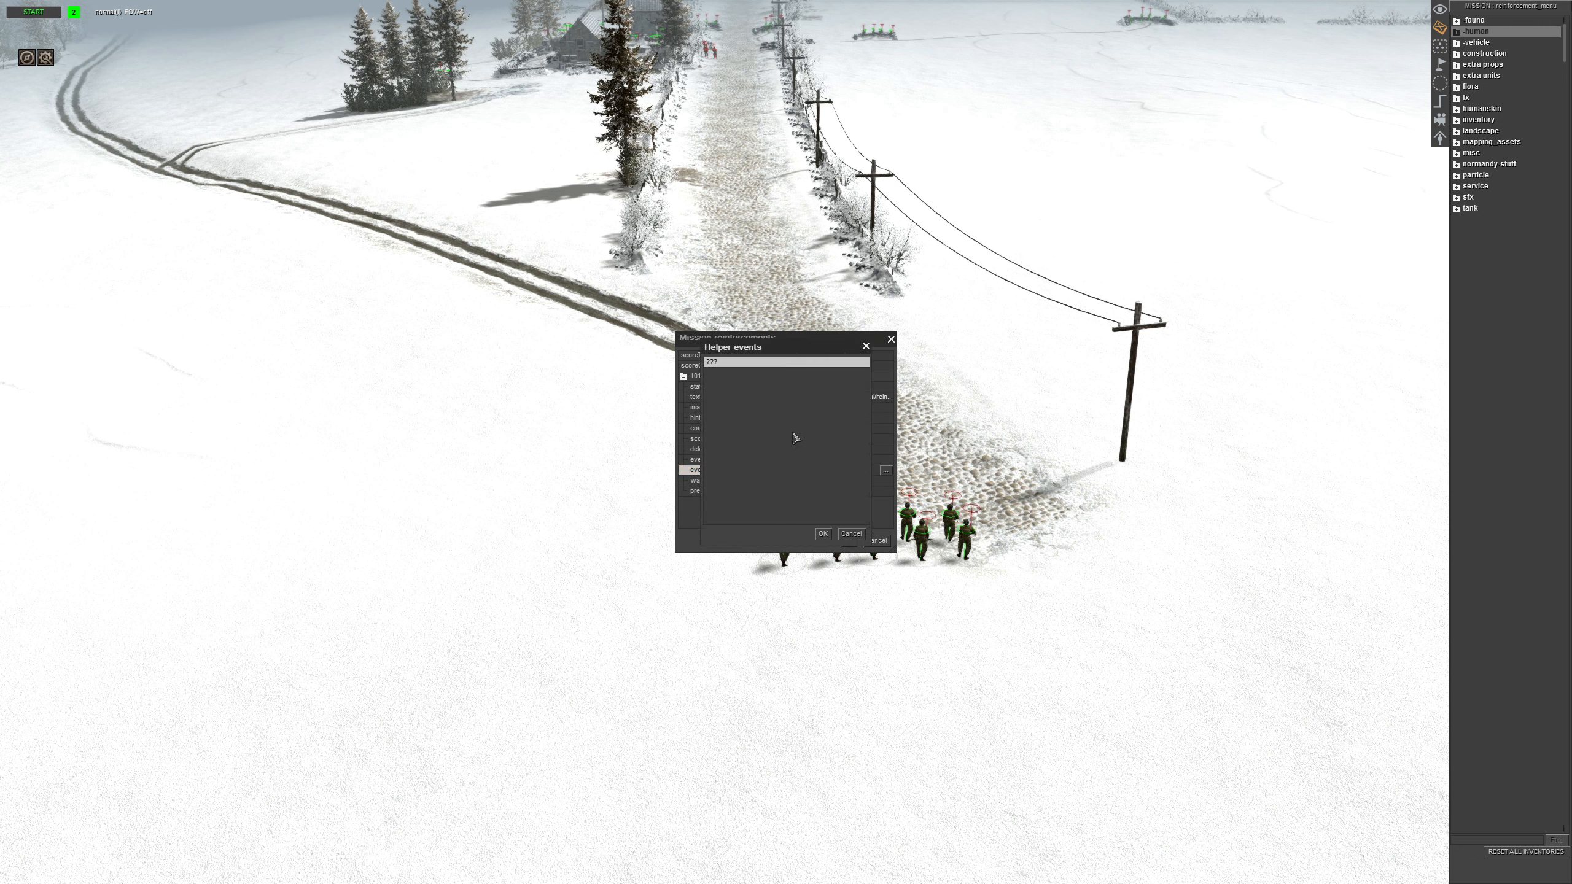
{"action": "right_click", "coordinate": [756, 404]}
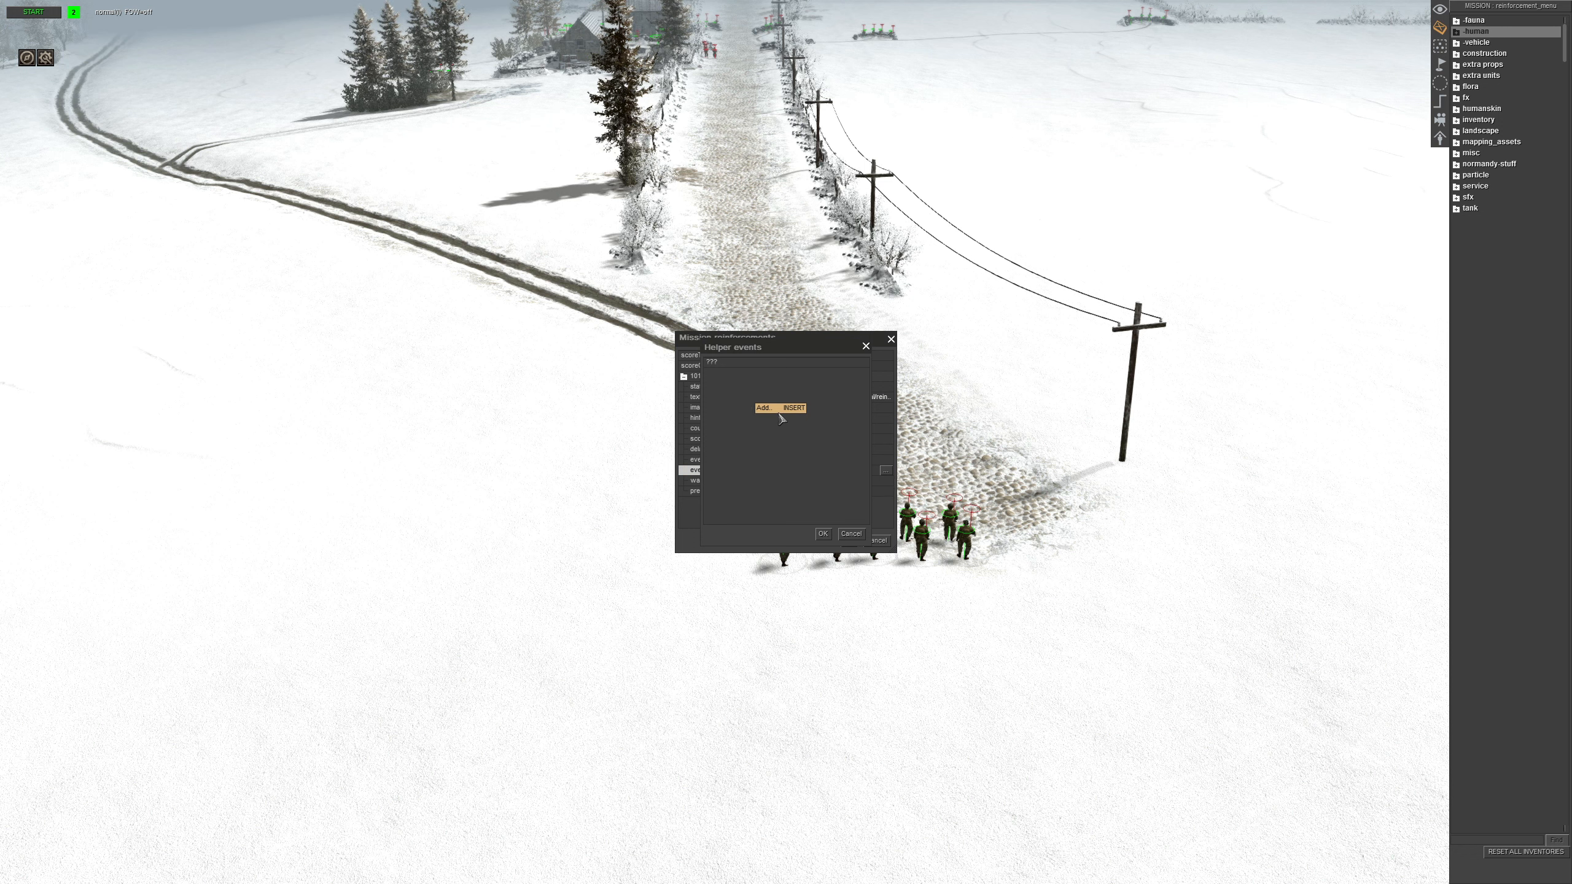
{"action": "left_click", "coordinate": [778, 412]}
{"action": "type", "text": "buy_101"}
{"action": "type", "text": "st_"}
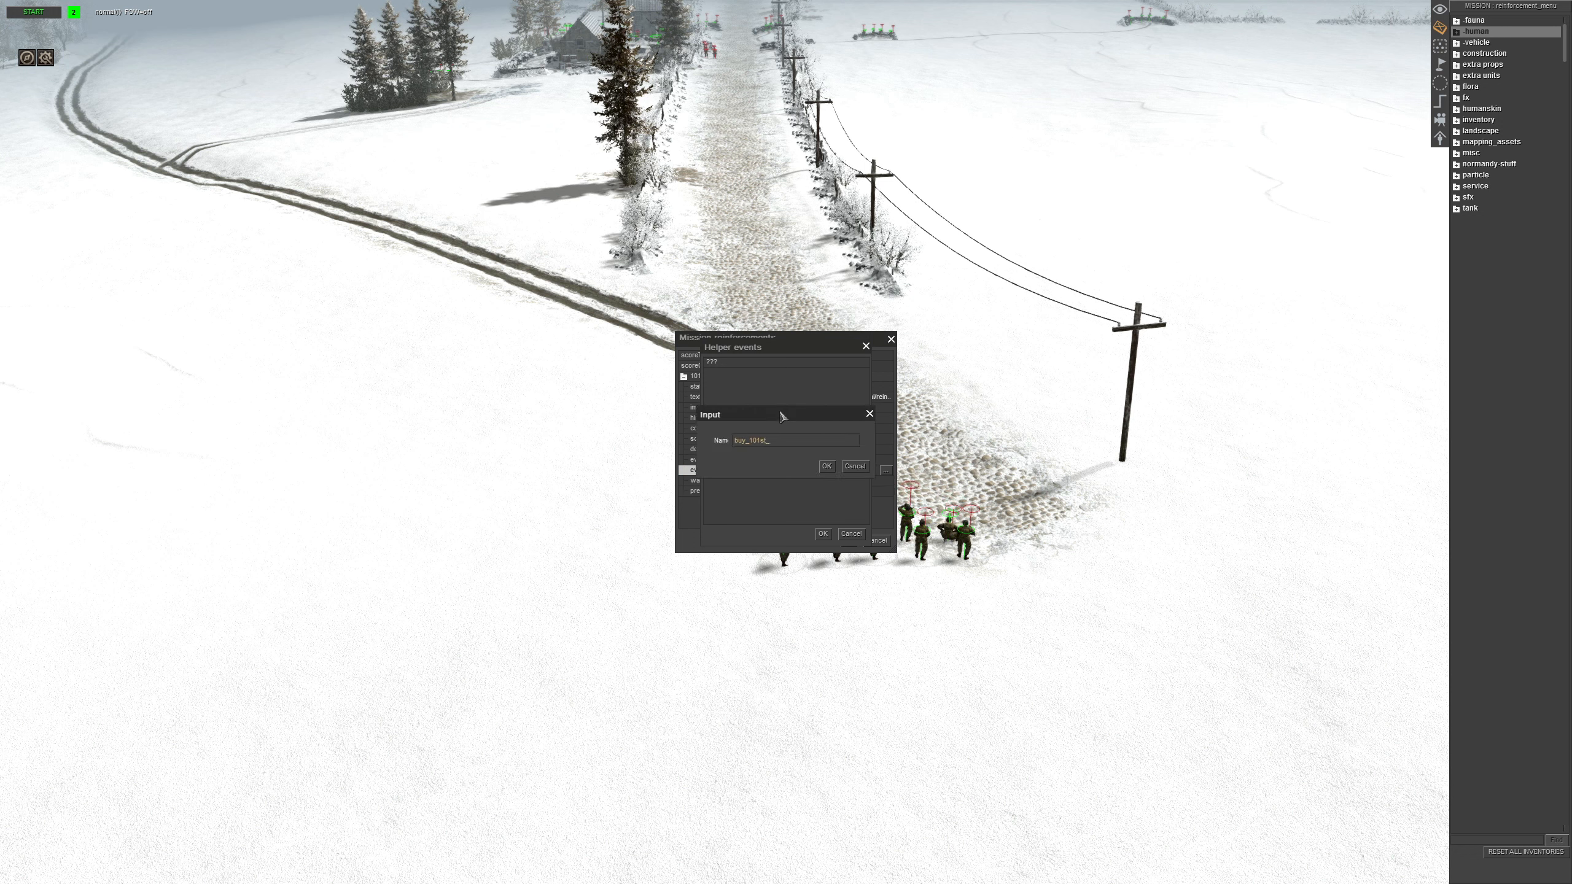
{"action": "type", "text": "infantry_"}
{"action": "key", "text": "Return"}
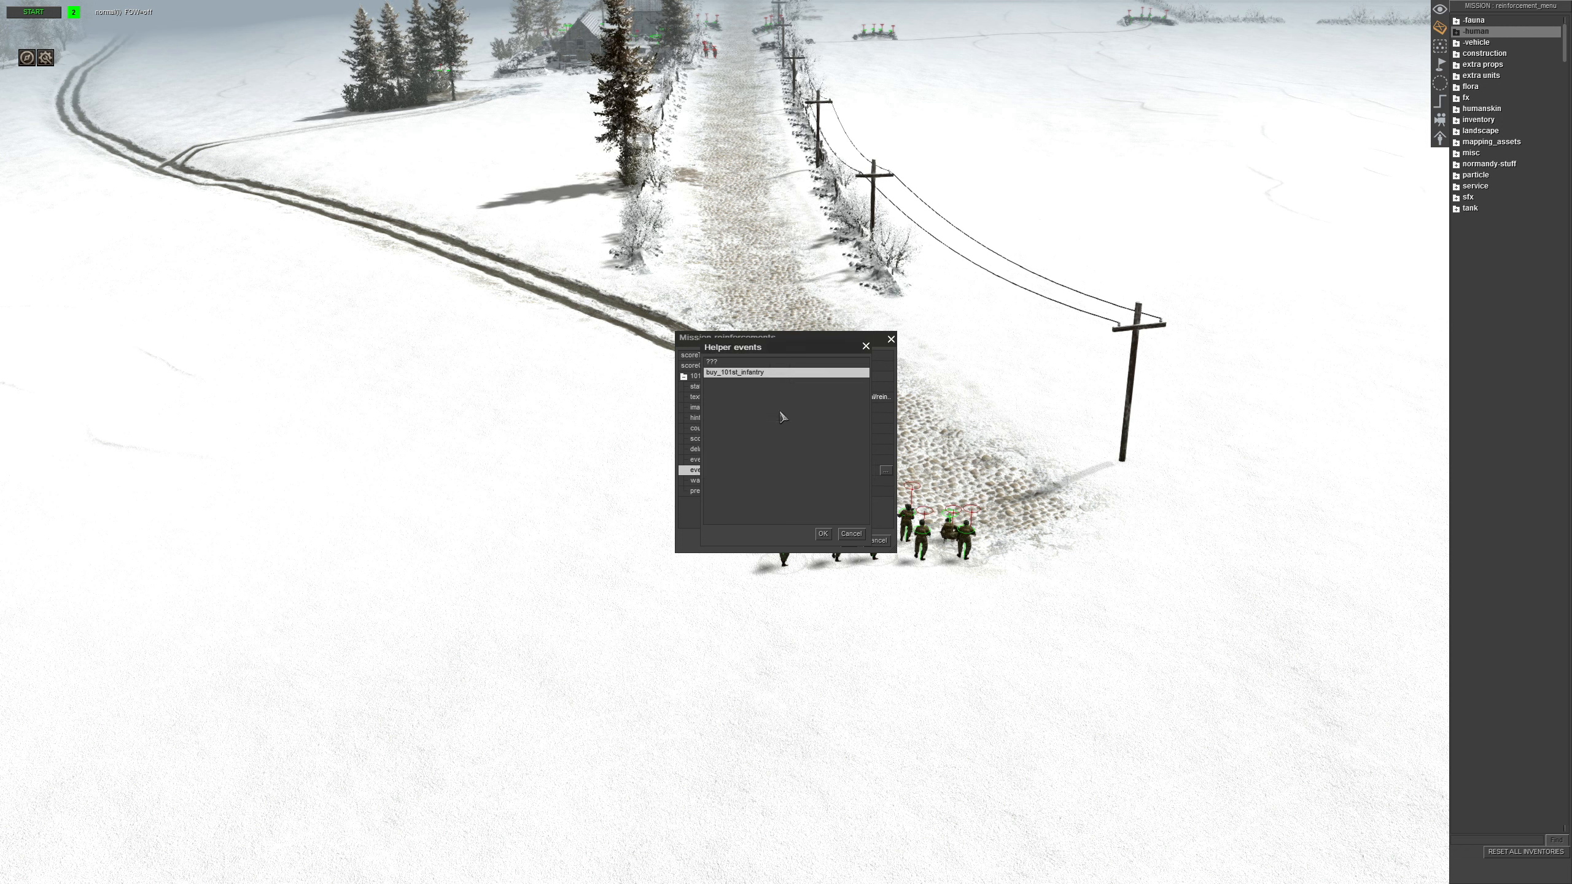
{"action": "left_click", "coordinate": [822, 533]}
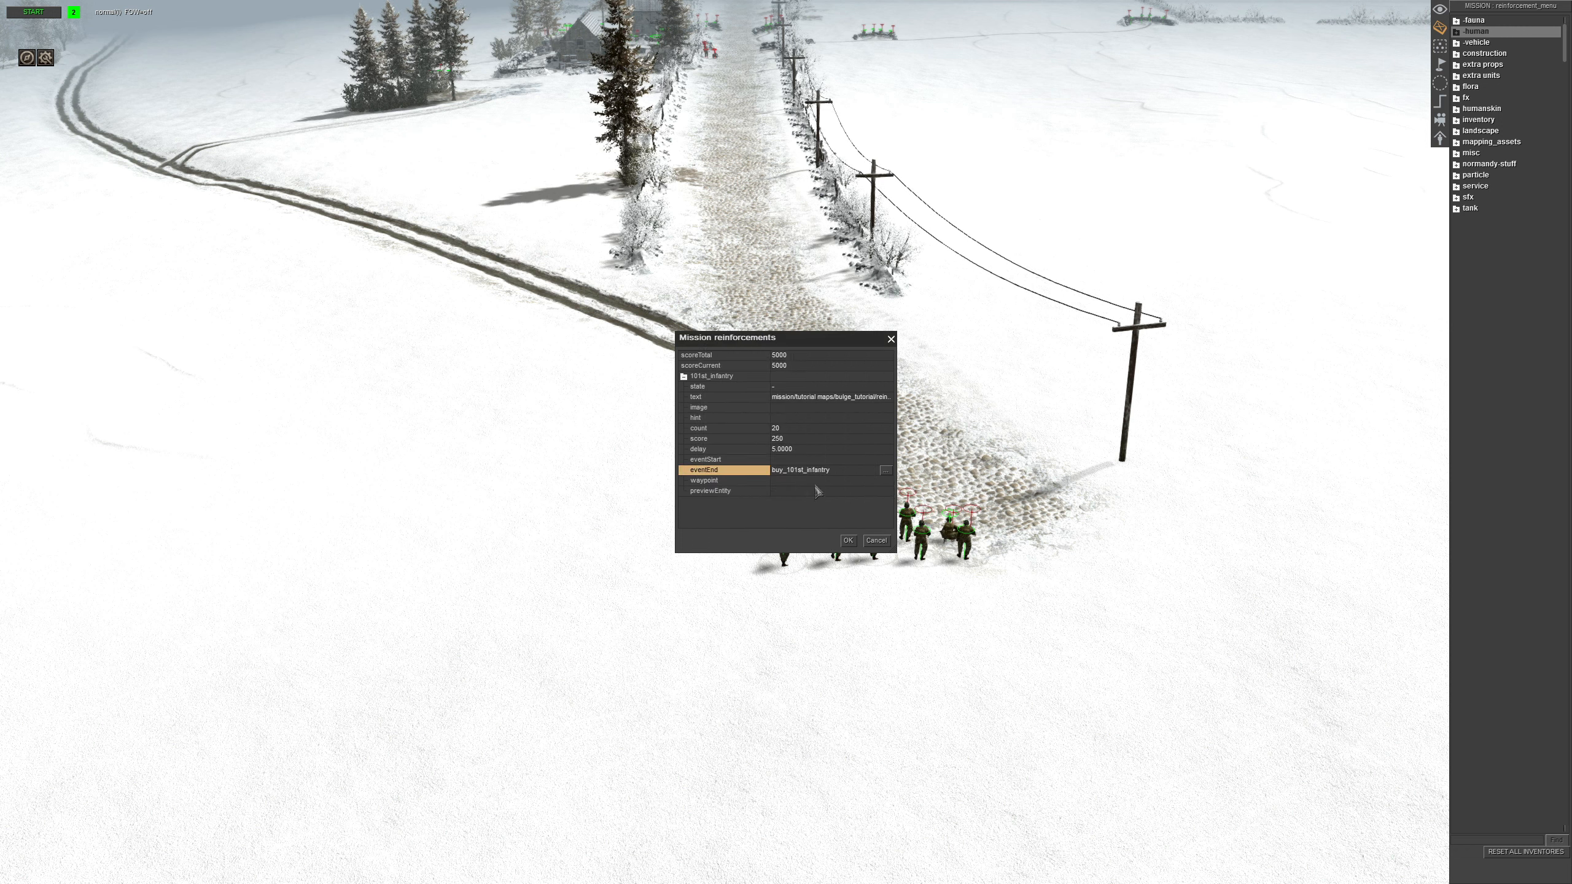
Set the item's waypoint to 0, then accept the mission reinforcements and the mission properties
{"action": "left_click", "coordinate": [779, 481]}
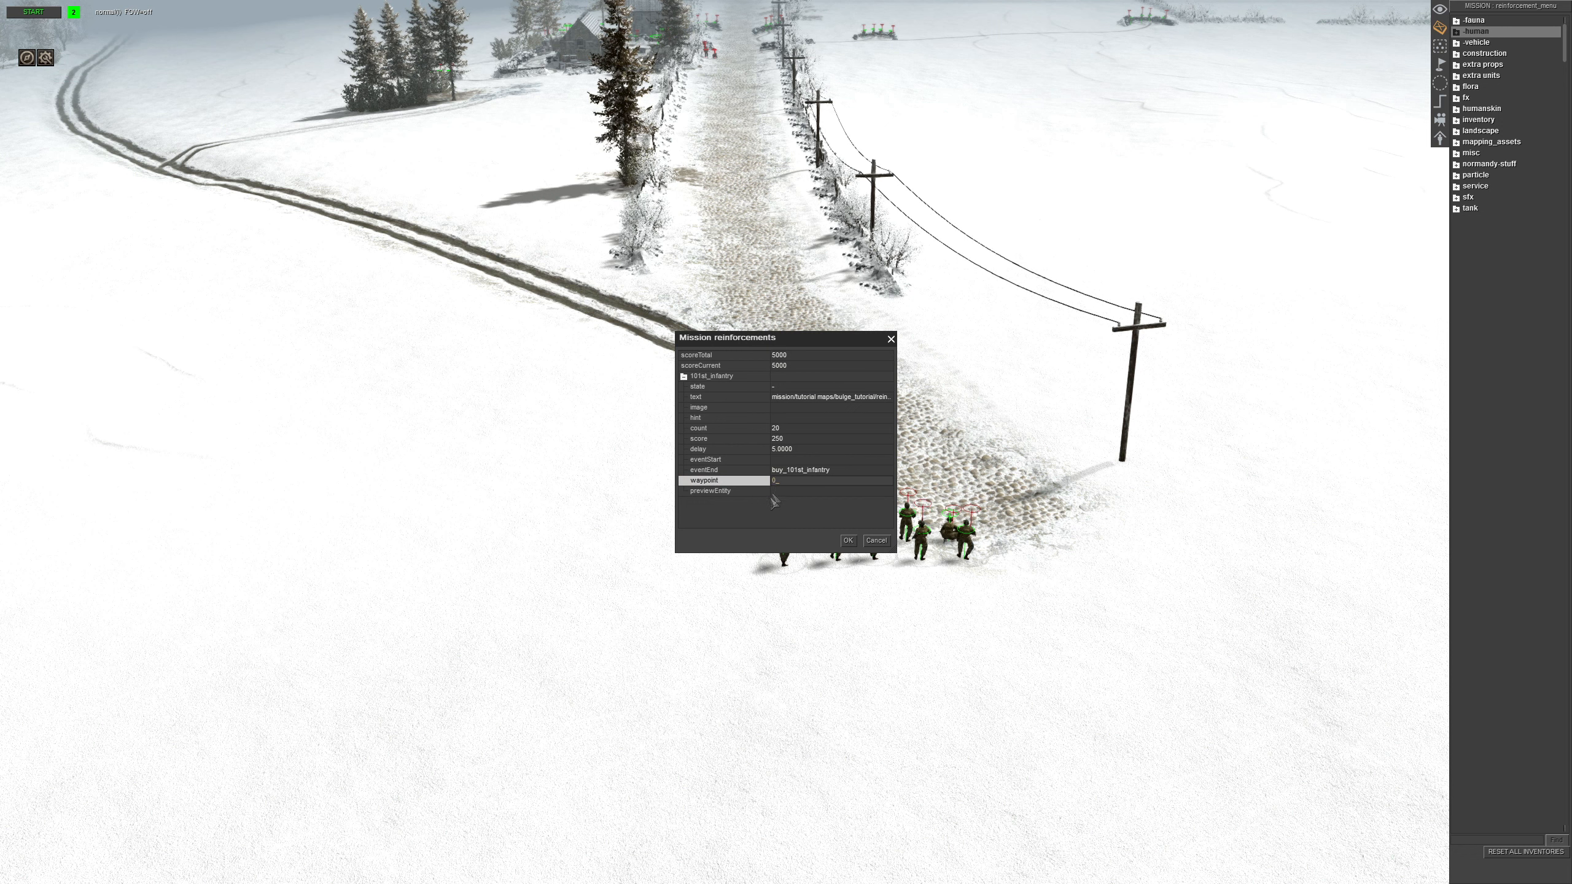
{"action": "left_click", "coordinate": [721, 493]}
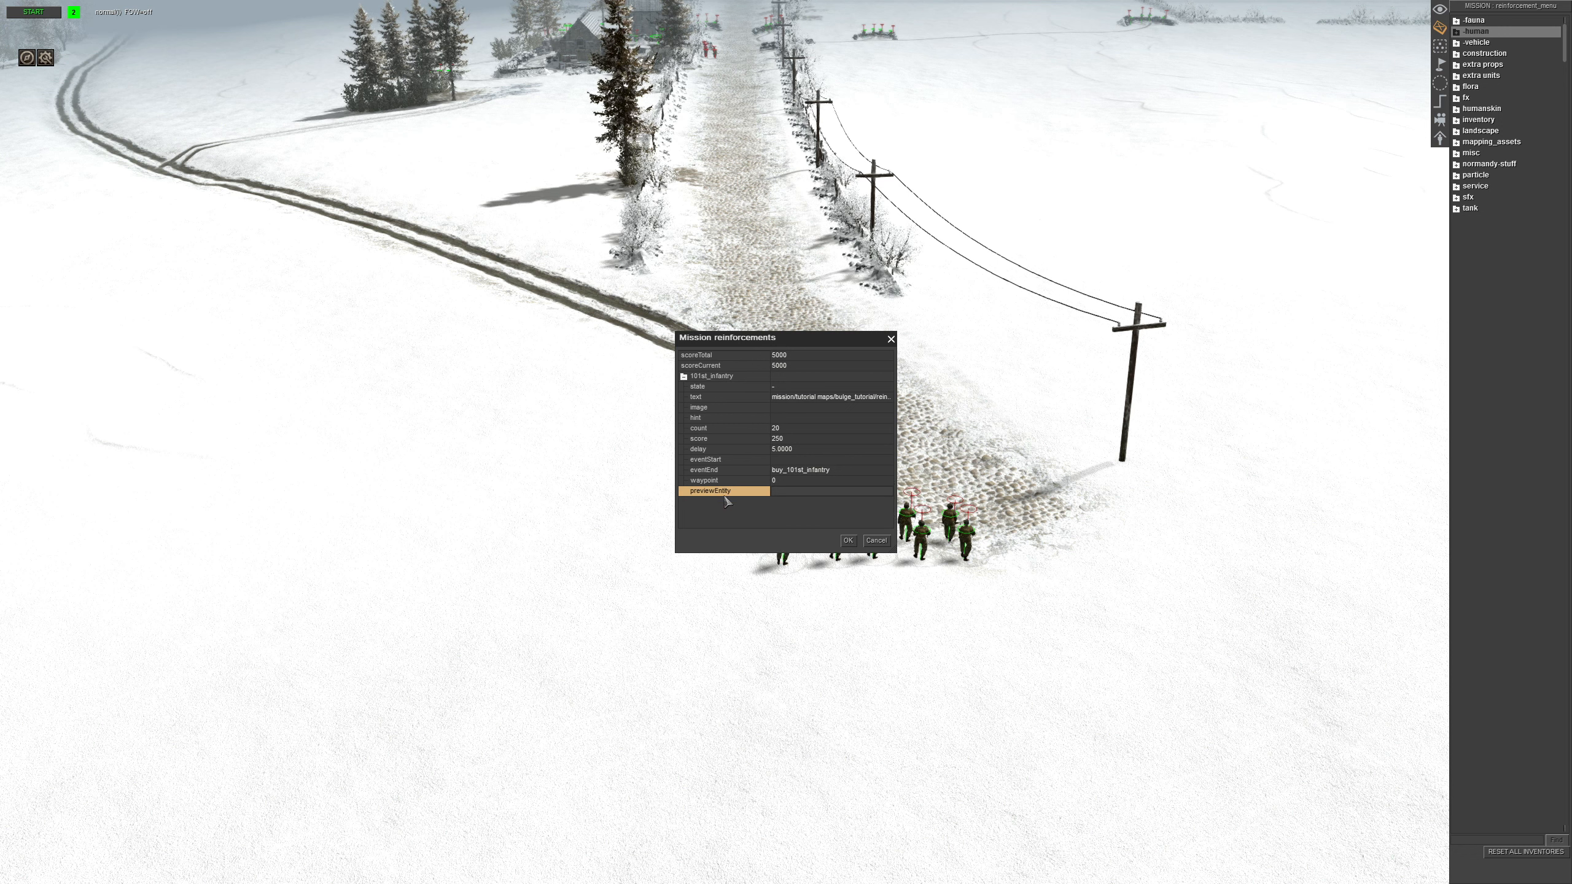
{"action": "left_click", "coordinate": [714, 485]}
{"action": "left_click", "coordinate": [717, 492]}
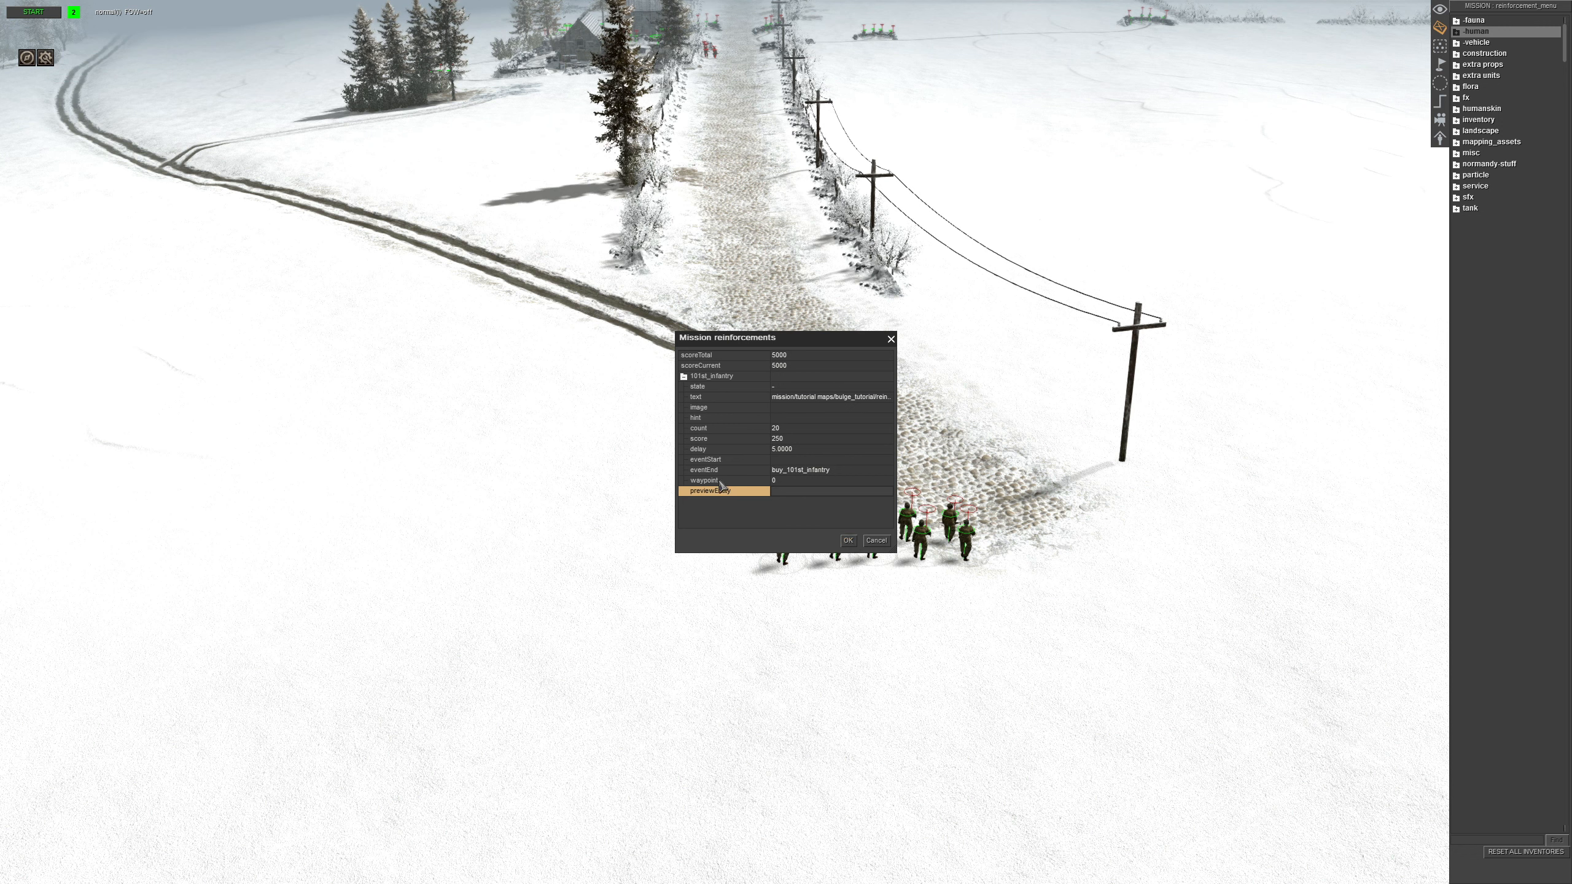
{"action": "left_click", "coordinate": [848, 541]}
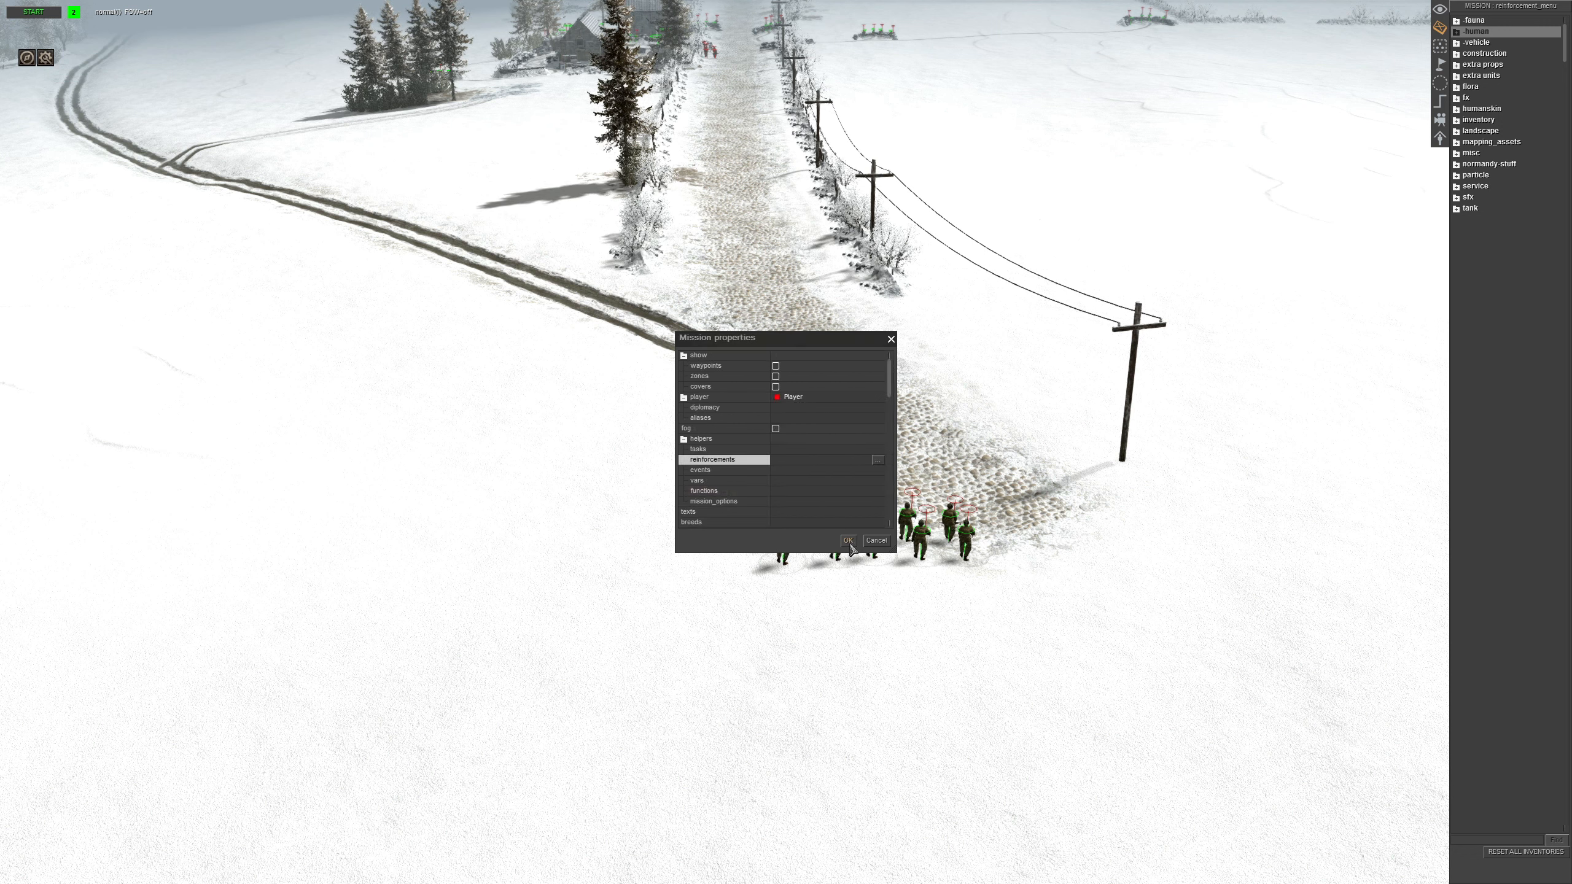
{"action": "left_click", "coordinate": [849, 541]}
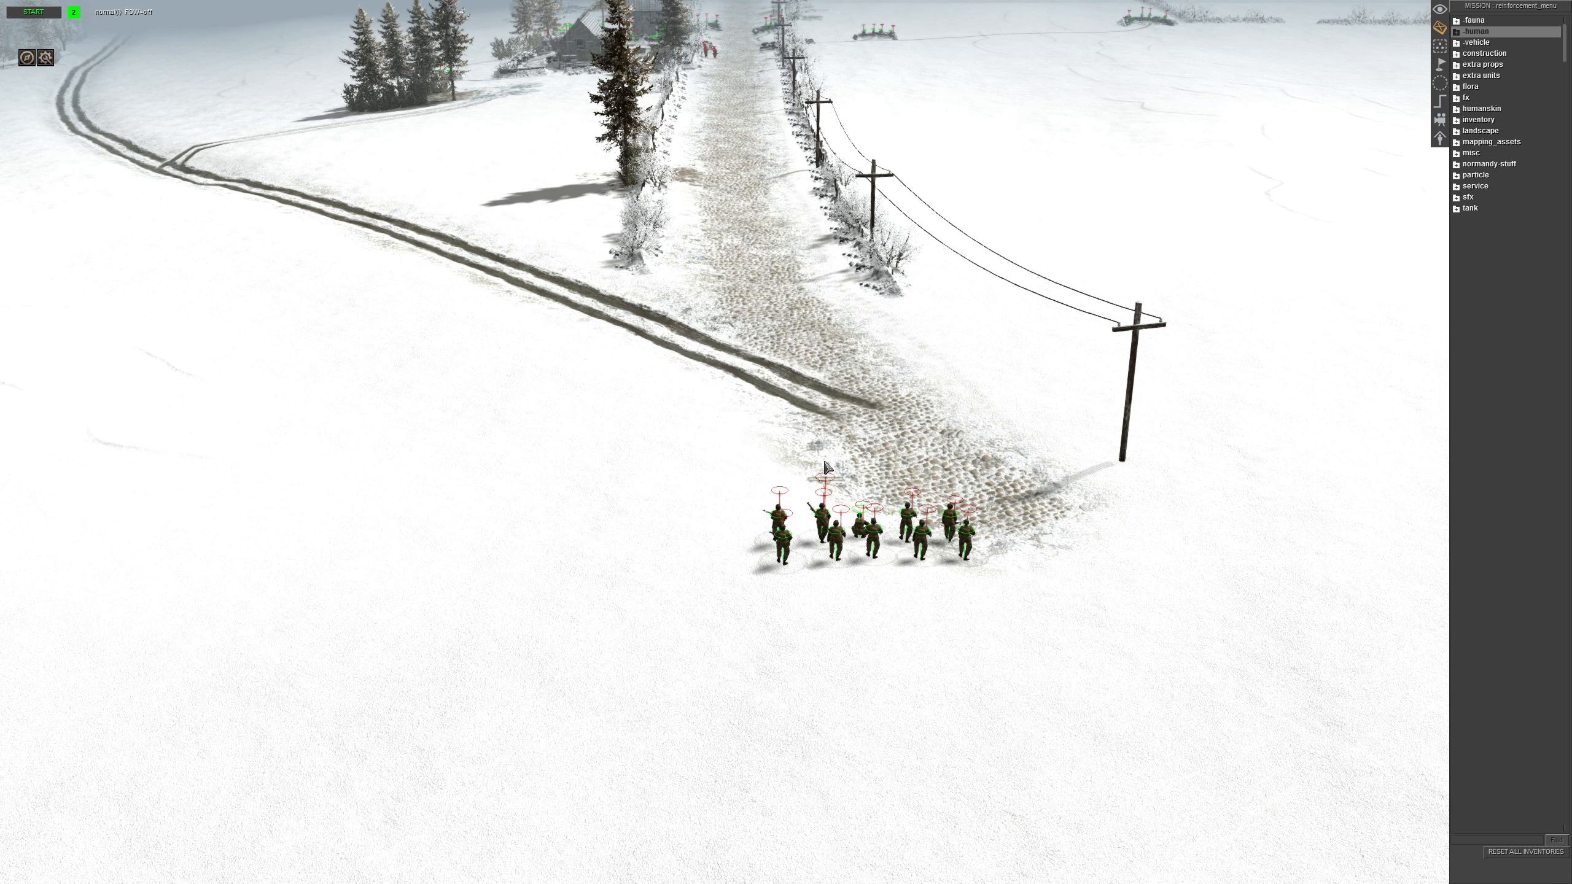
Create a trigger named player_reinforcements/show_reinforcement/101st_infantry
{"action": "left_click_drag", "start_coordinate": [652, 447], "coordinate": [1065, 632]}
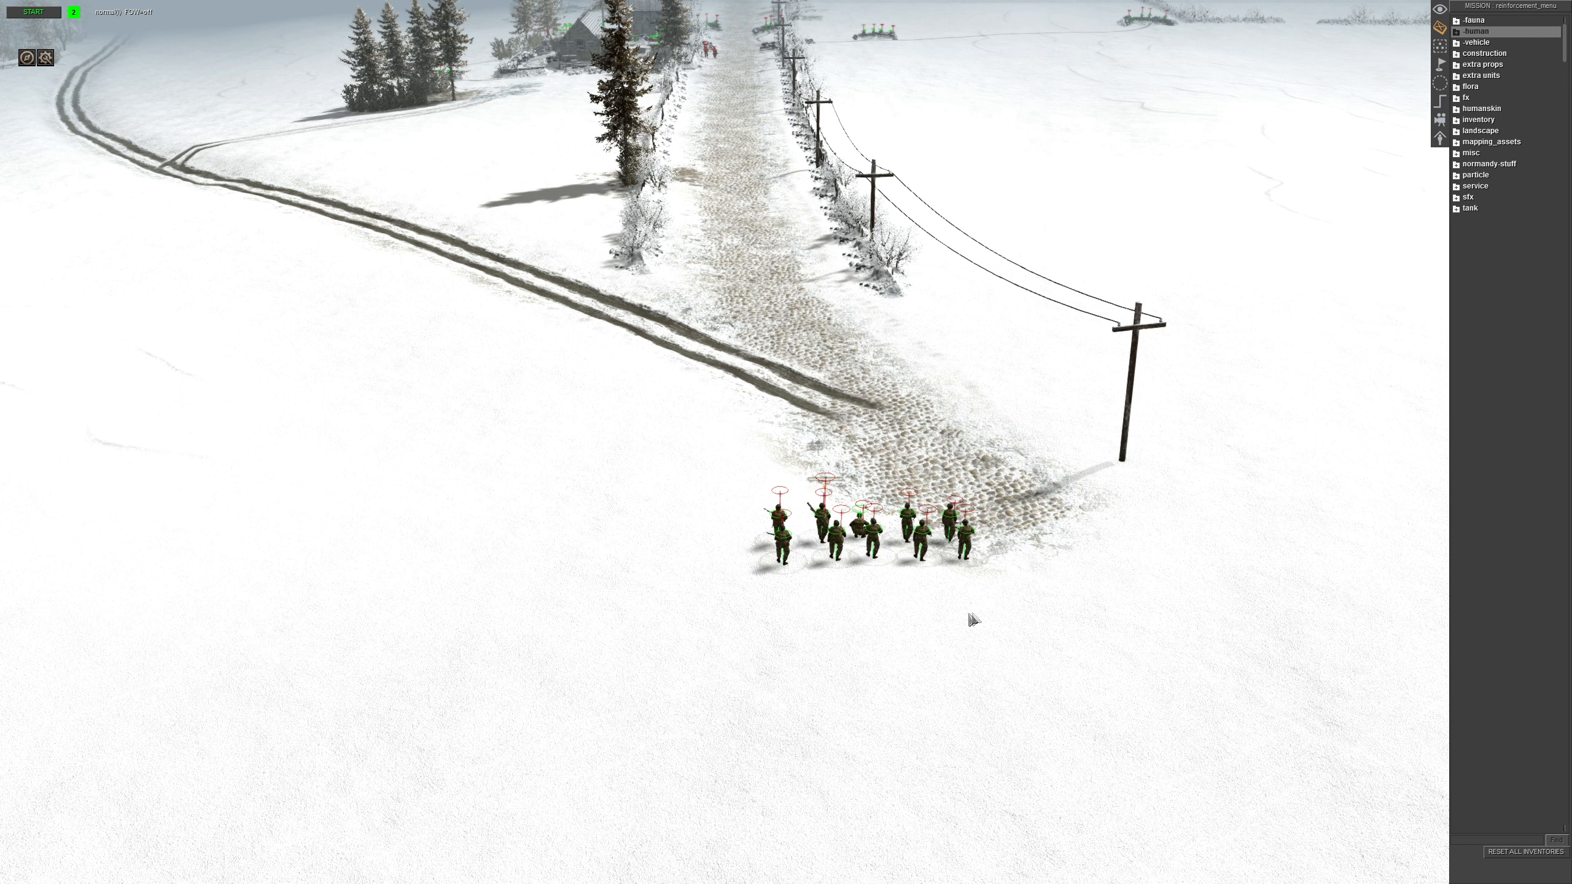
{"action": "left_click", "coordinate": [1441, 104]}
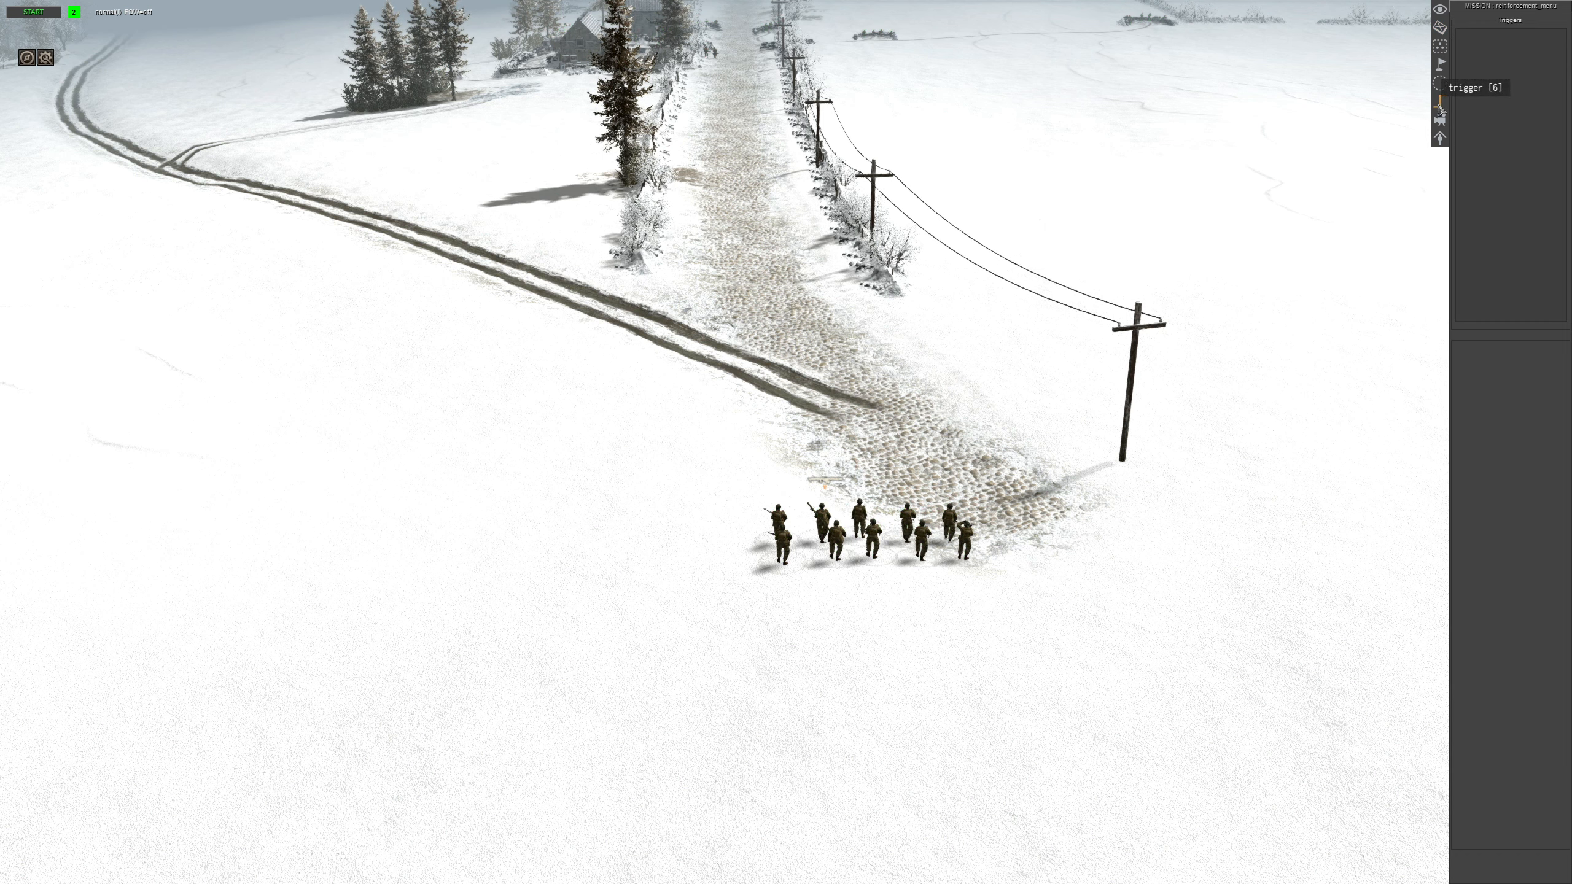
{"action": "right_click", "coordinate": [1507, 75]}
{"action": "left_click", "coordinate": [1514, 83]}
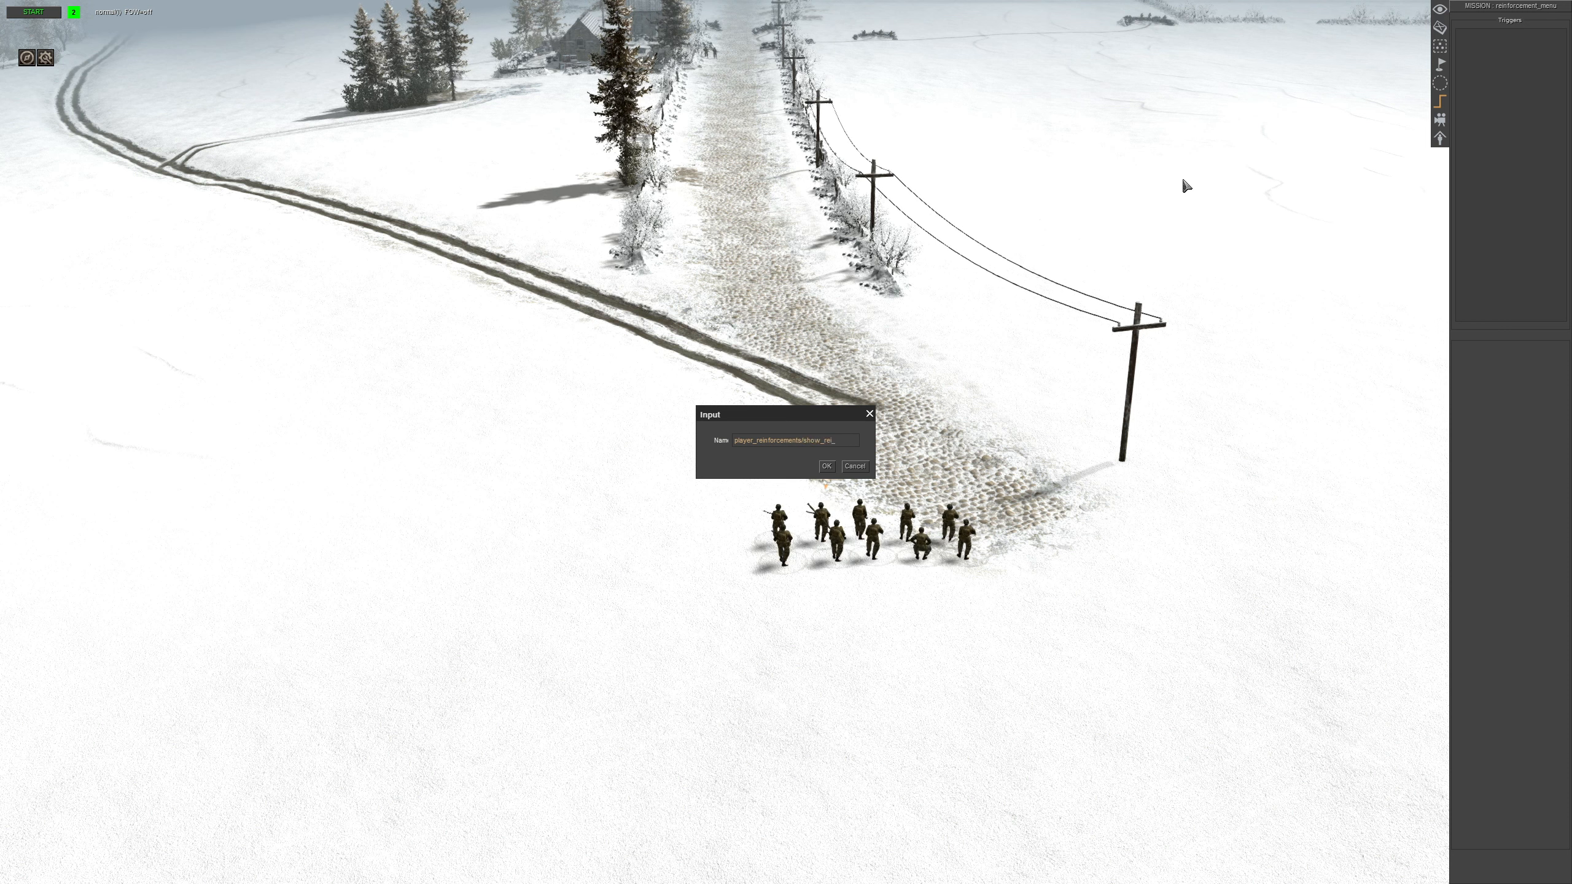
{"action": "type", "text": "ment"}
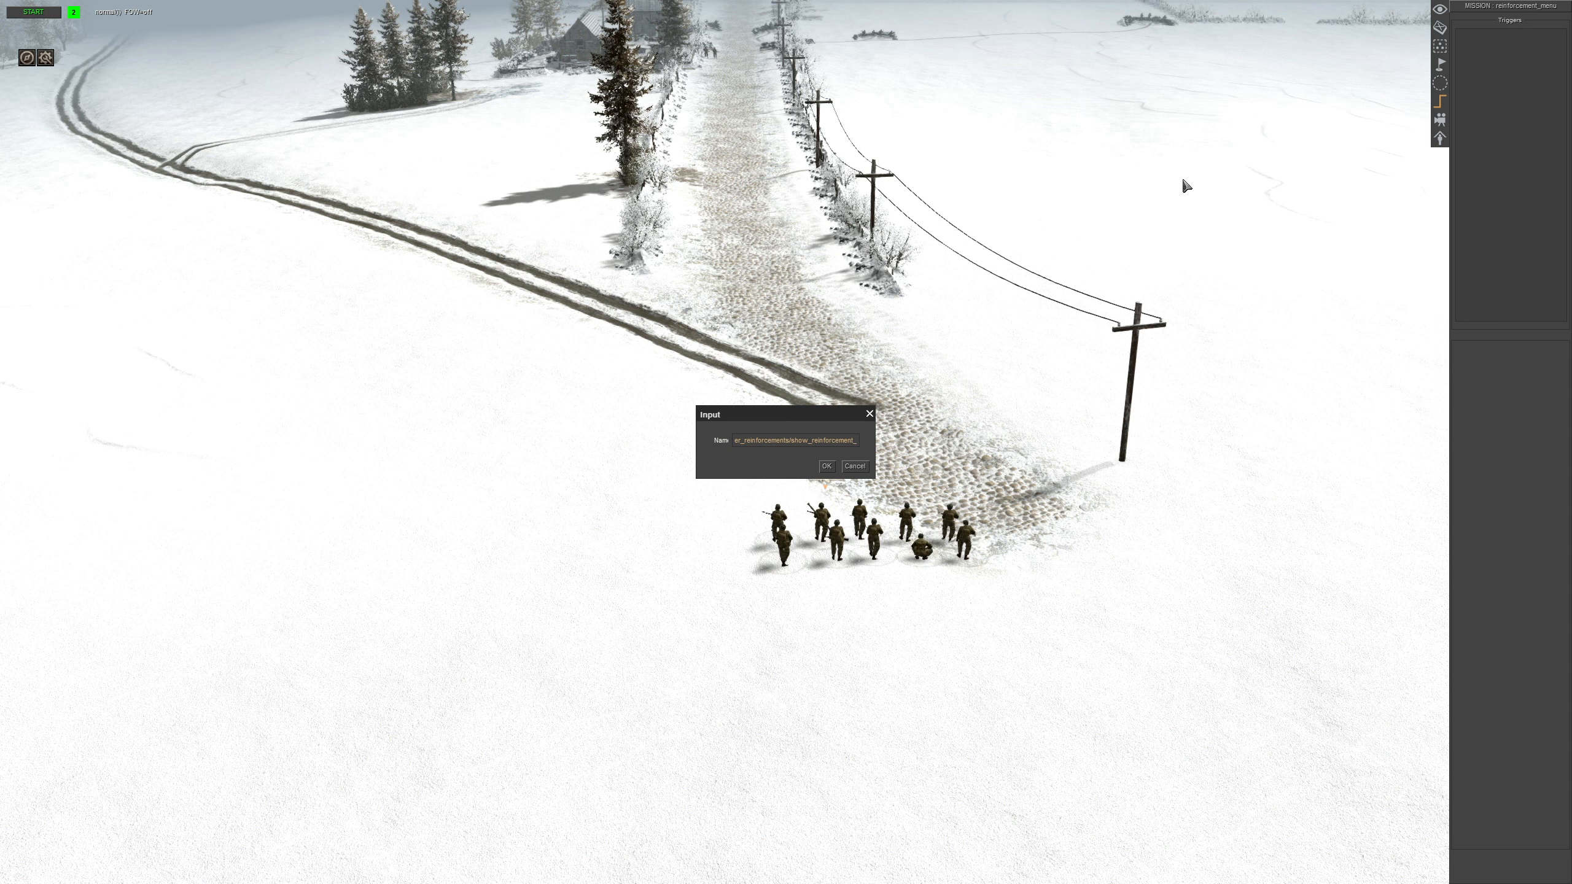
{"action": "type", "text": "/"}
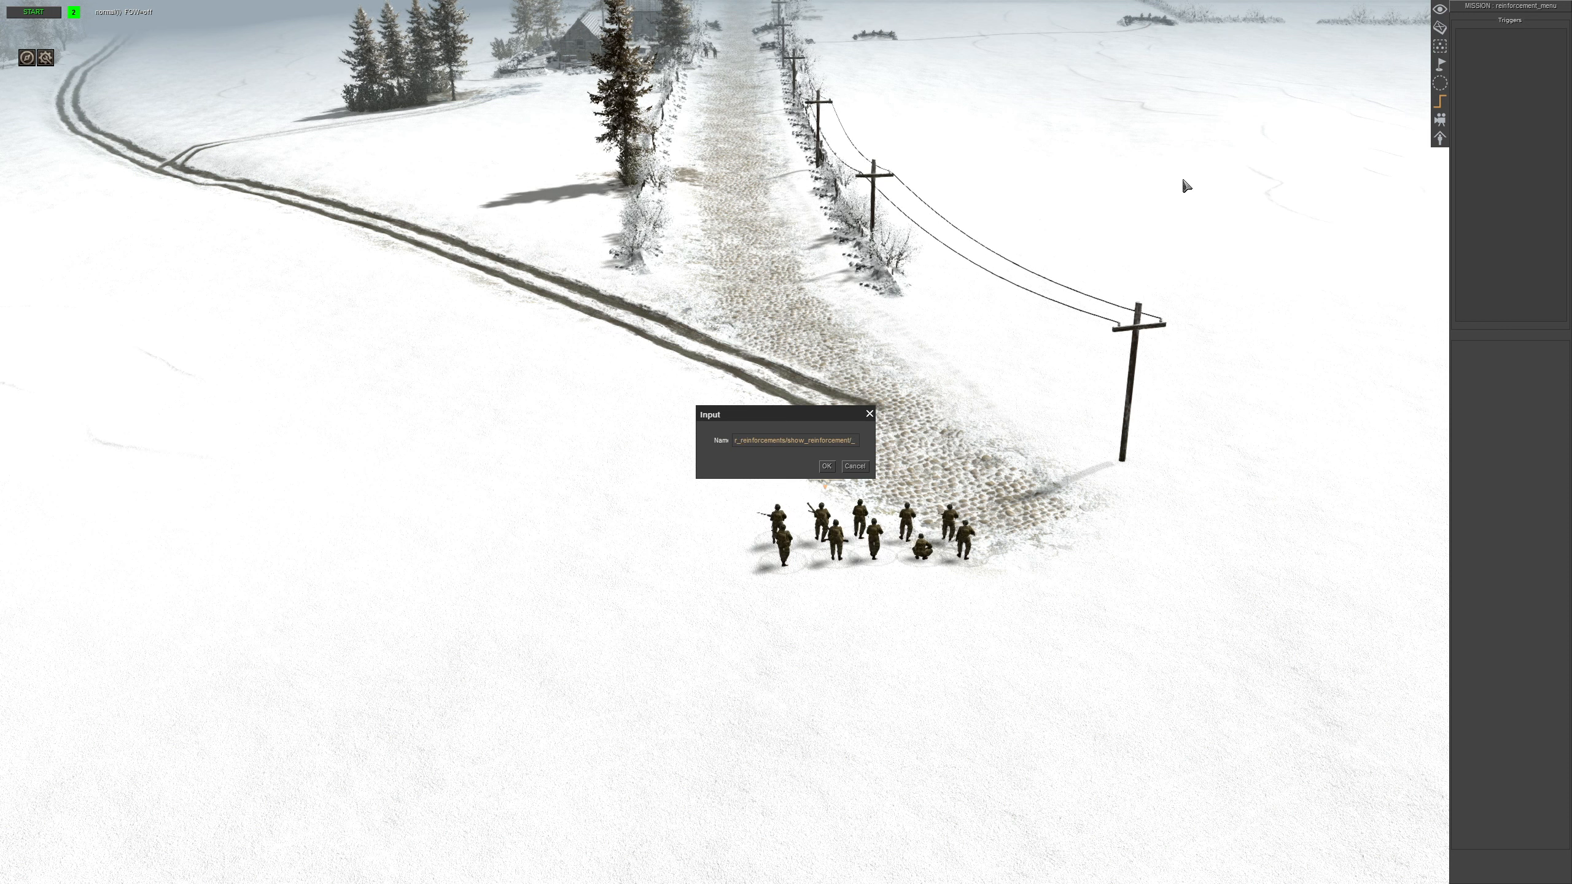
{"action": "type", "text": "101st_"}
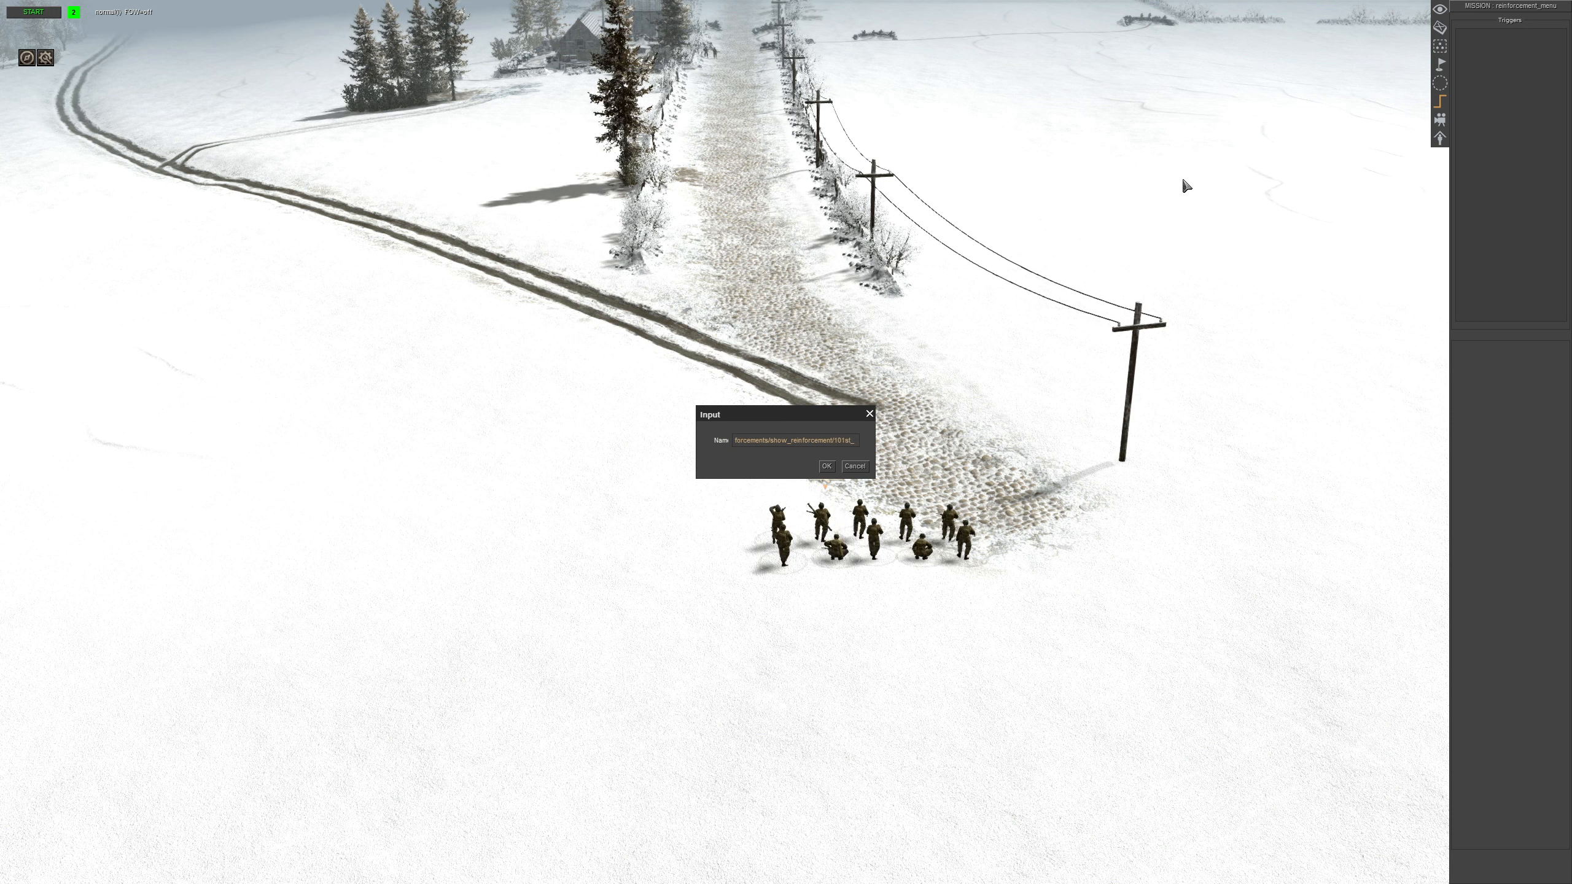
{"action": "type", "text": "infantry_"}
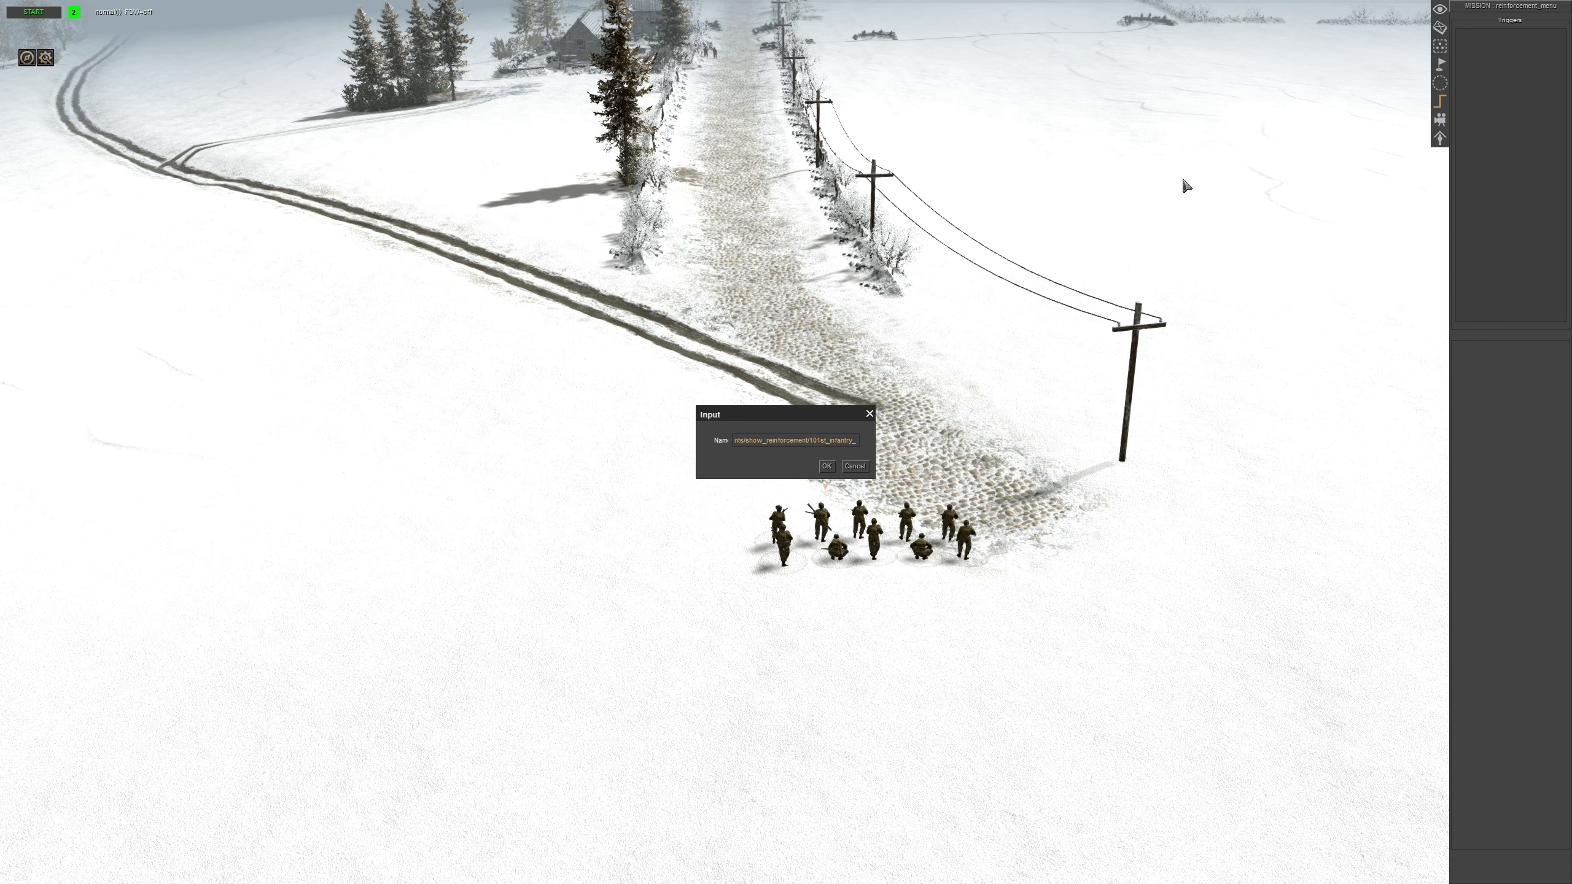
{"action": "key", "text": "Return"}
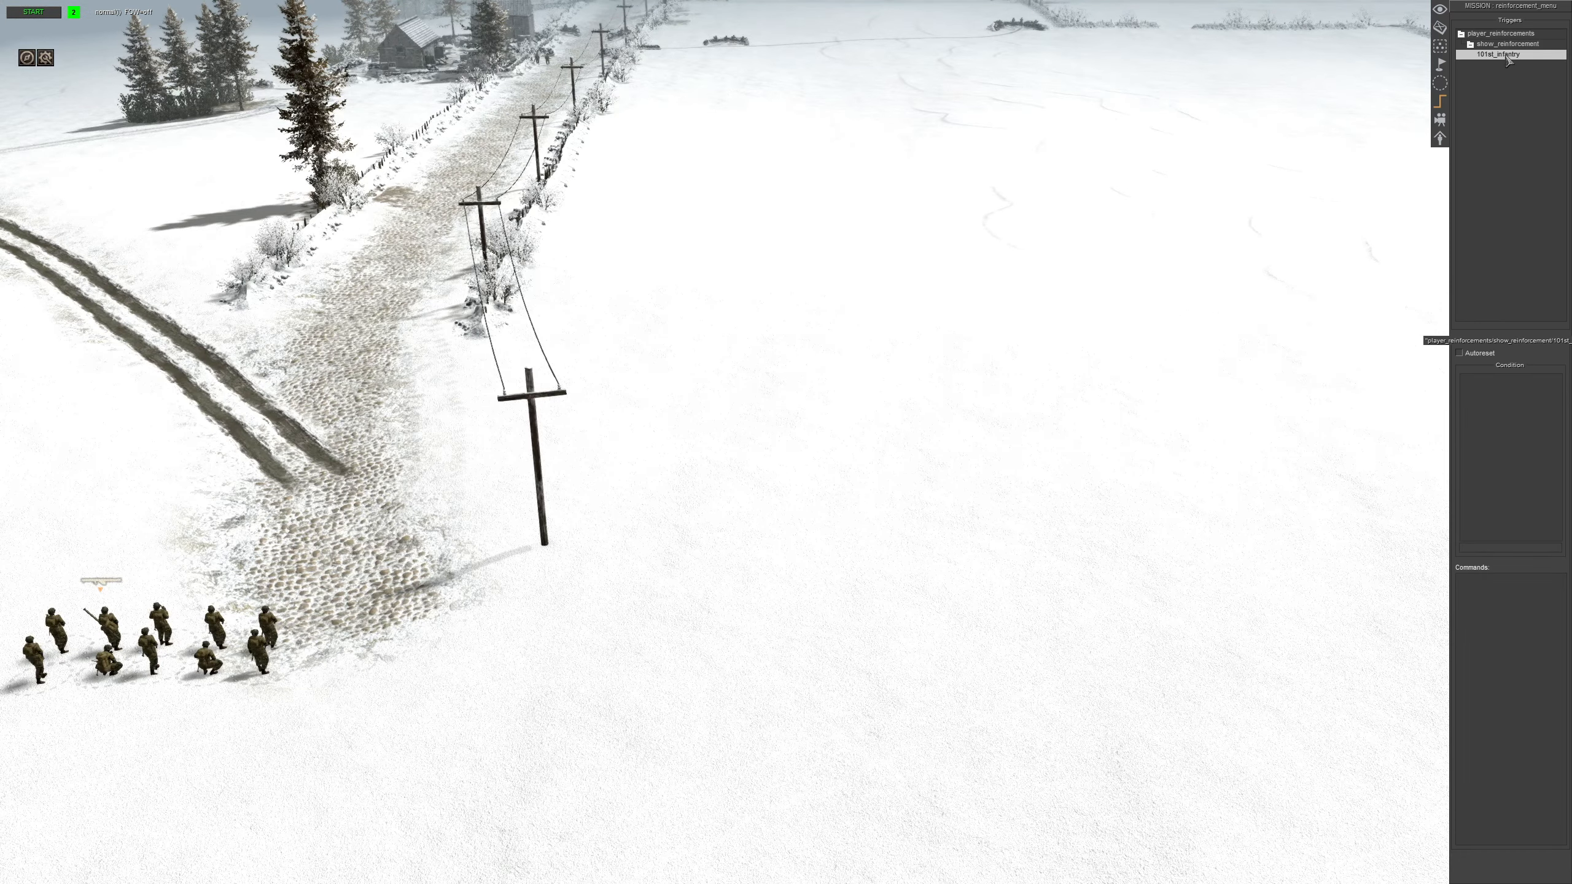
Add a reinforcement command to the show_reinforcement trigger with operation show and name 101st_infantry
{"action": "middle_click_drag", "start_coordinate": [423, 468], "coordinate": [489, 455]}
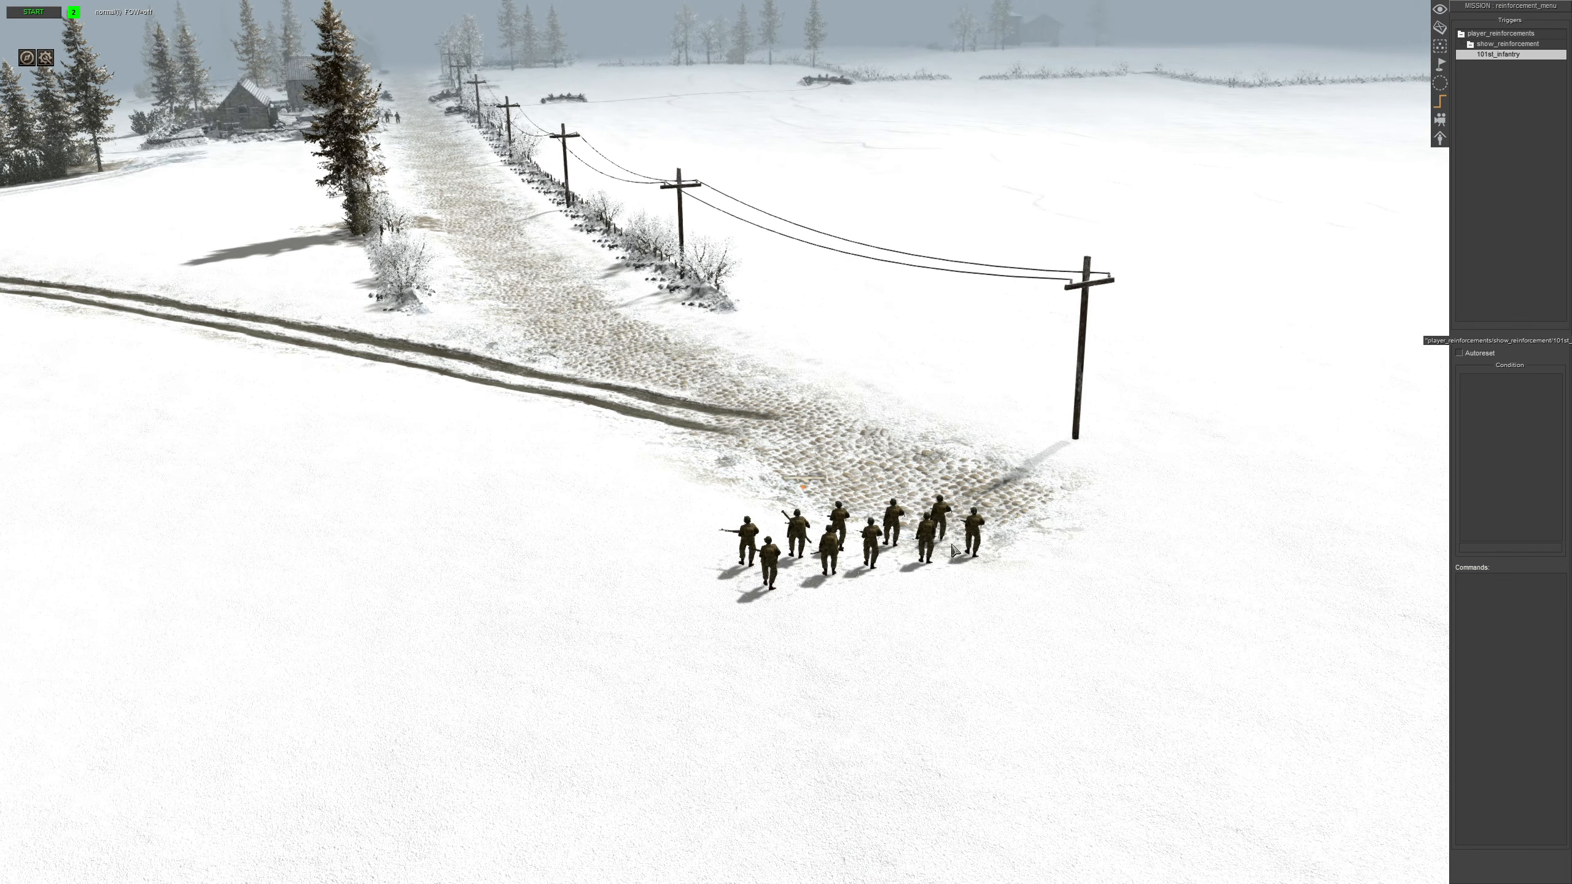
{"action": "middle_click_drag", "start_coordinate": [981, 547], "coordinate": [940, 551]}
{"action": "right_click", "coordinate": [1496, 593]}
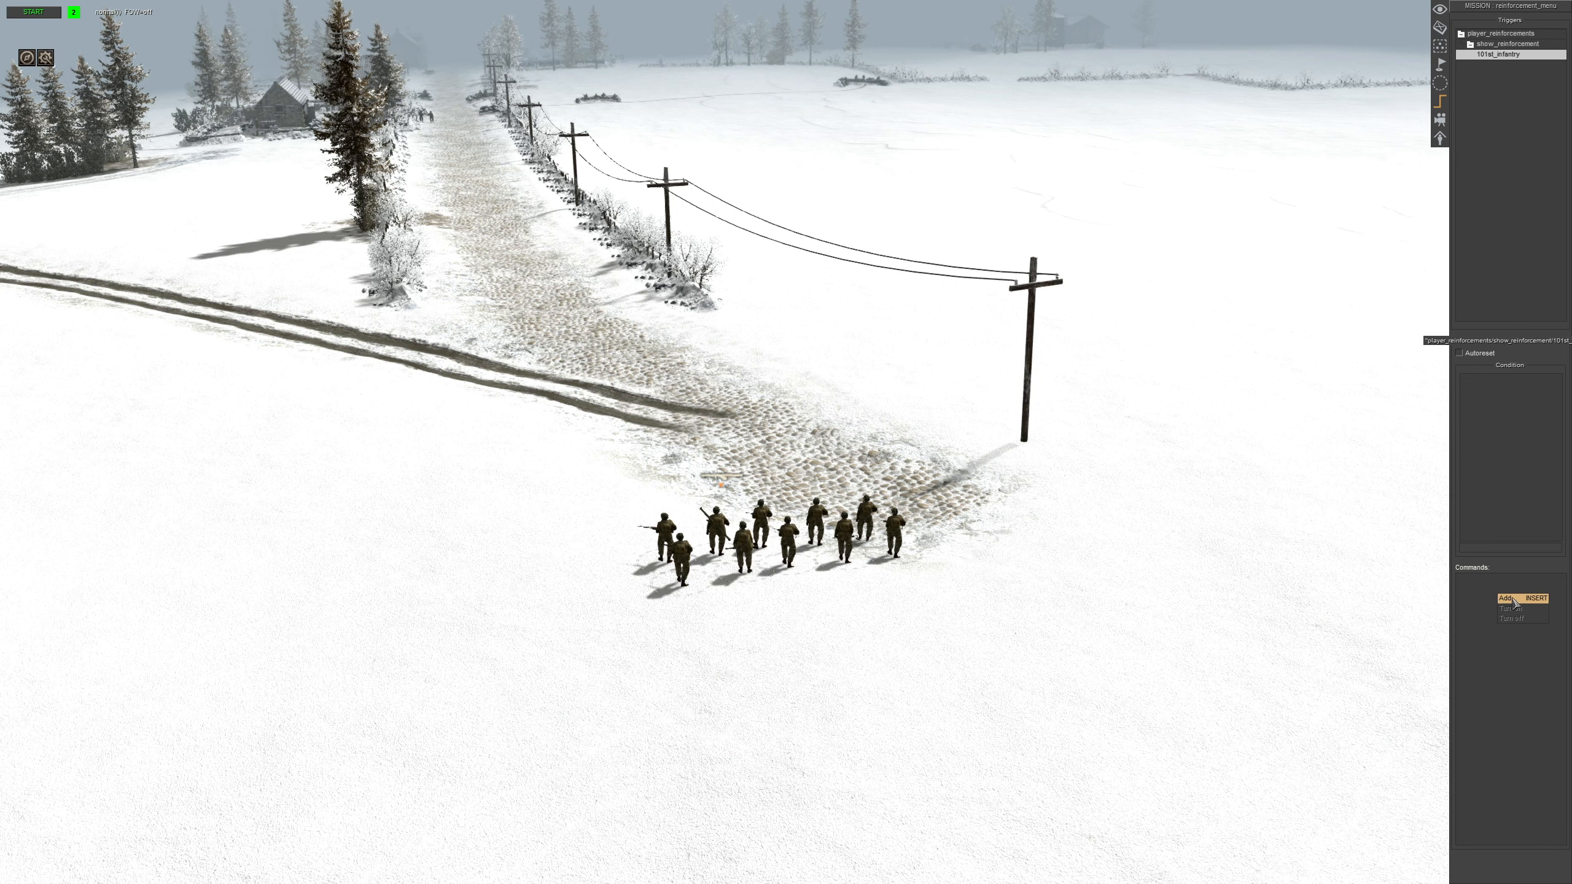
{"action": "left_click", "coordinate": [1510, 602]}
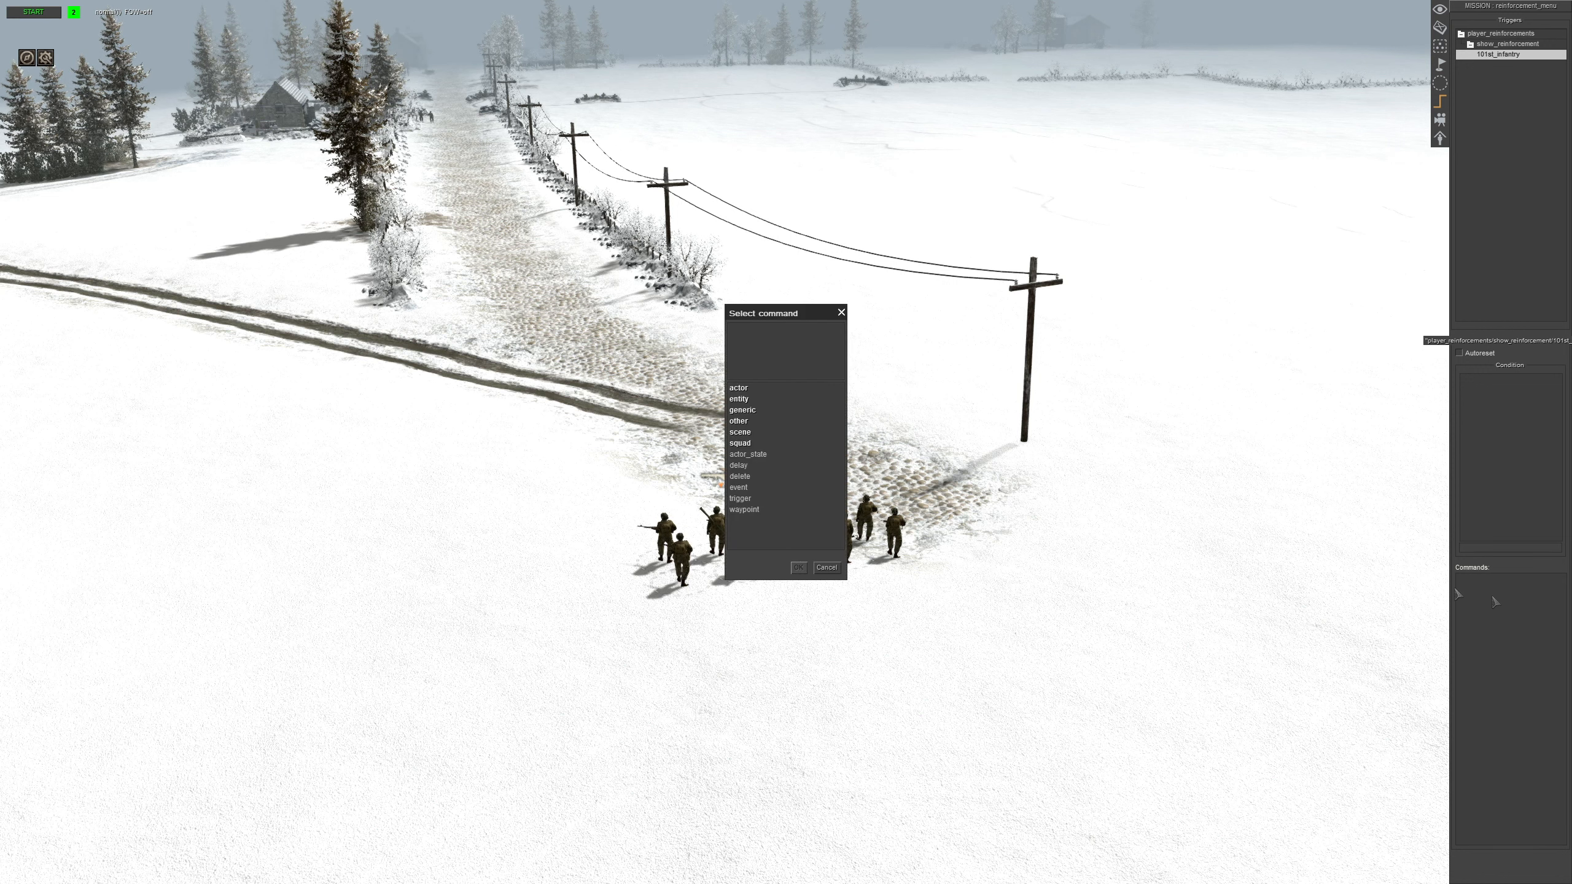
{"action": "double_click", "coordinate": [741, 424]}
{"action": "double_click", "coordinate": [756, 536]}
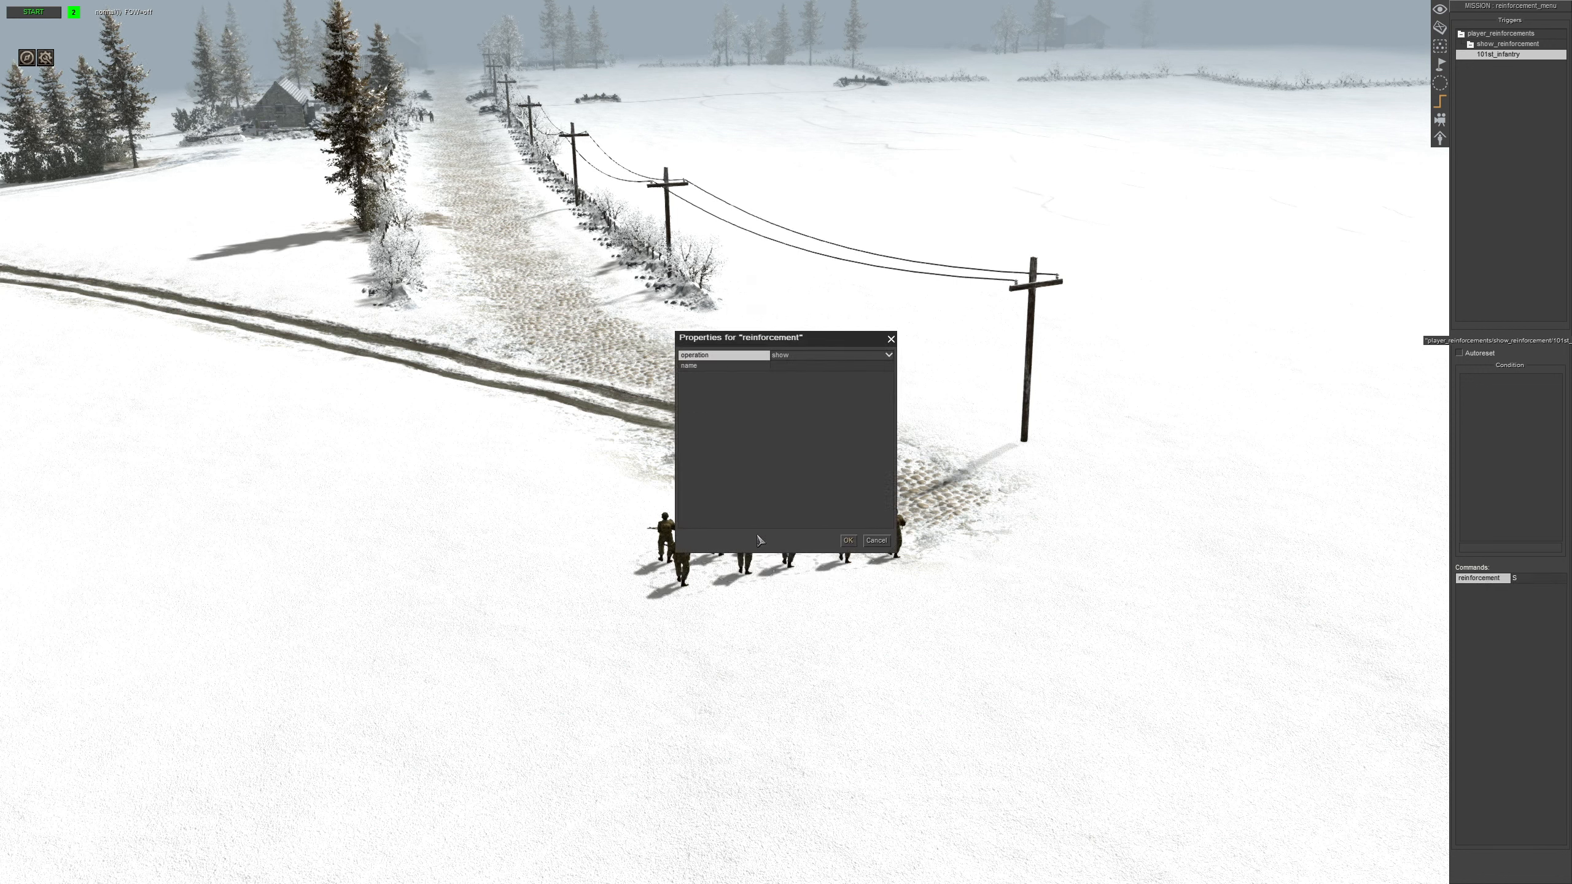
{"action": "left_click", "coordinate": [795, 369]}
{"action": "left_click", "coordinate": [795, 369]}
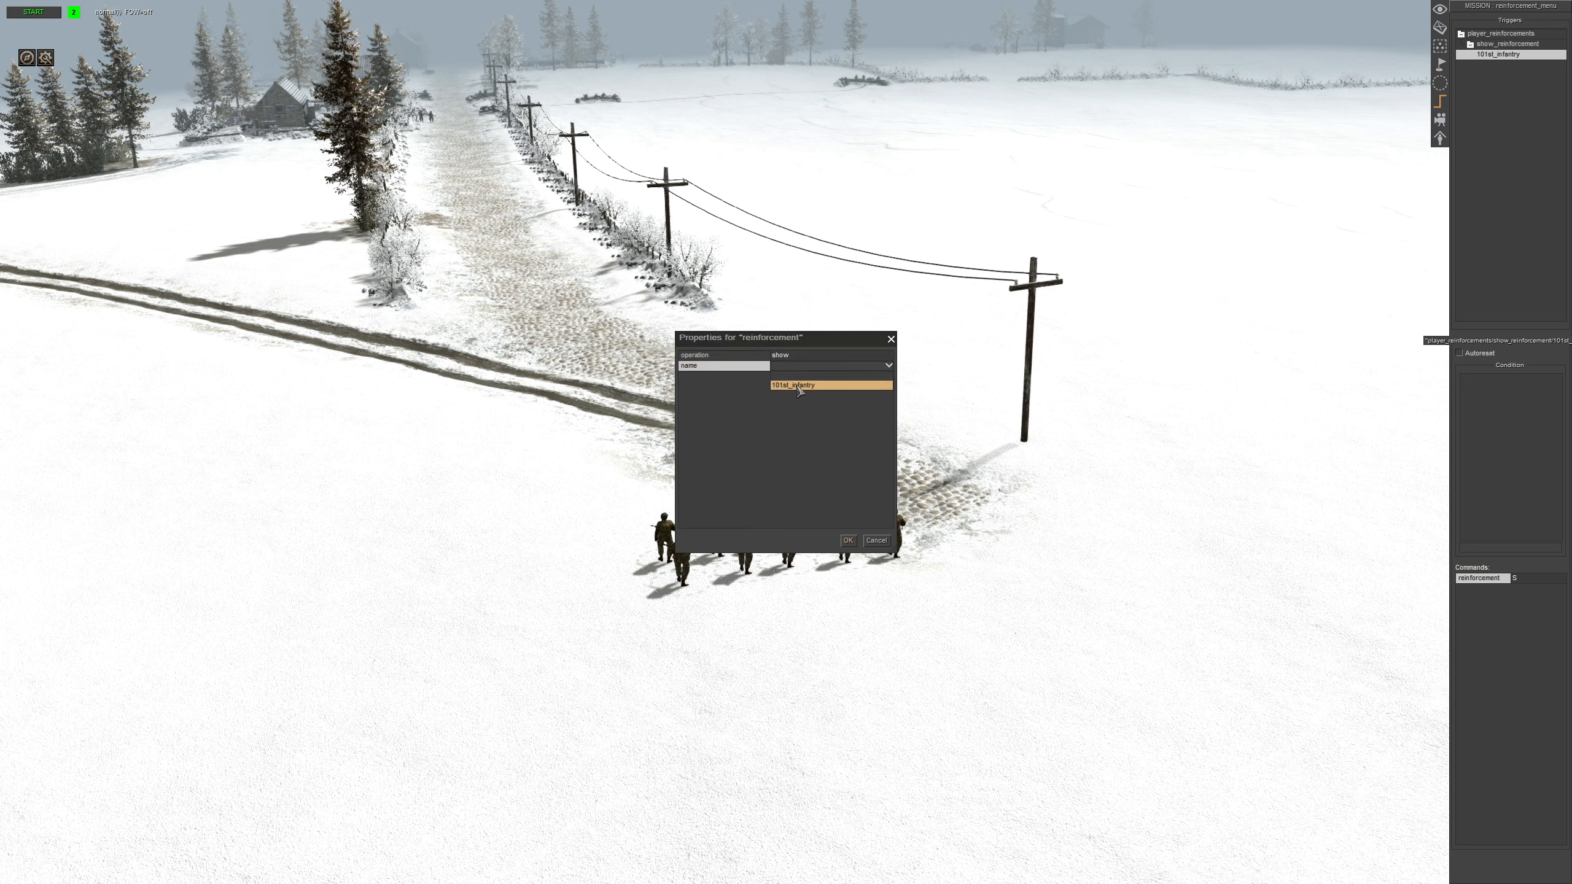
{"action": "left_click", "coordinate": [799, 385]}
{"action": "left_click", "coordinate": [850, 539]}
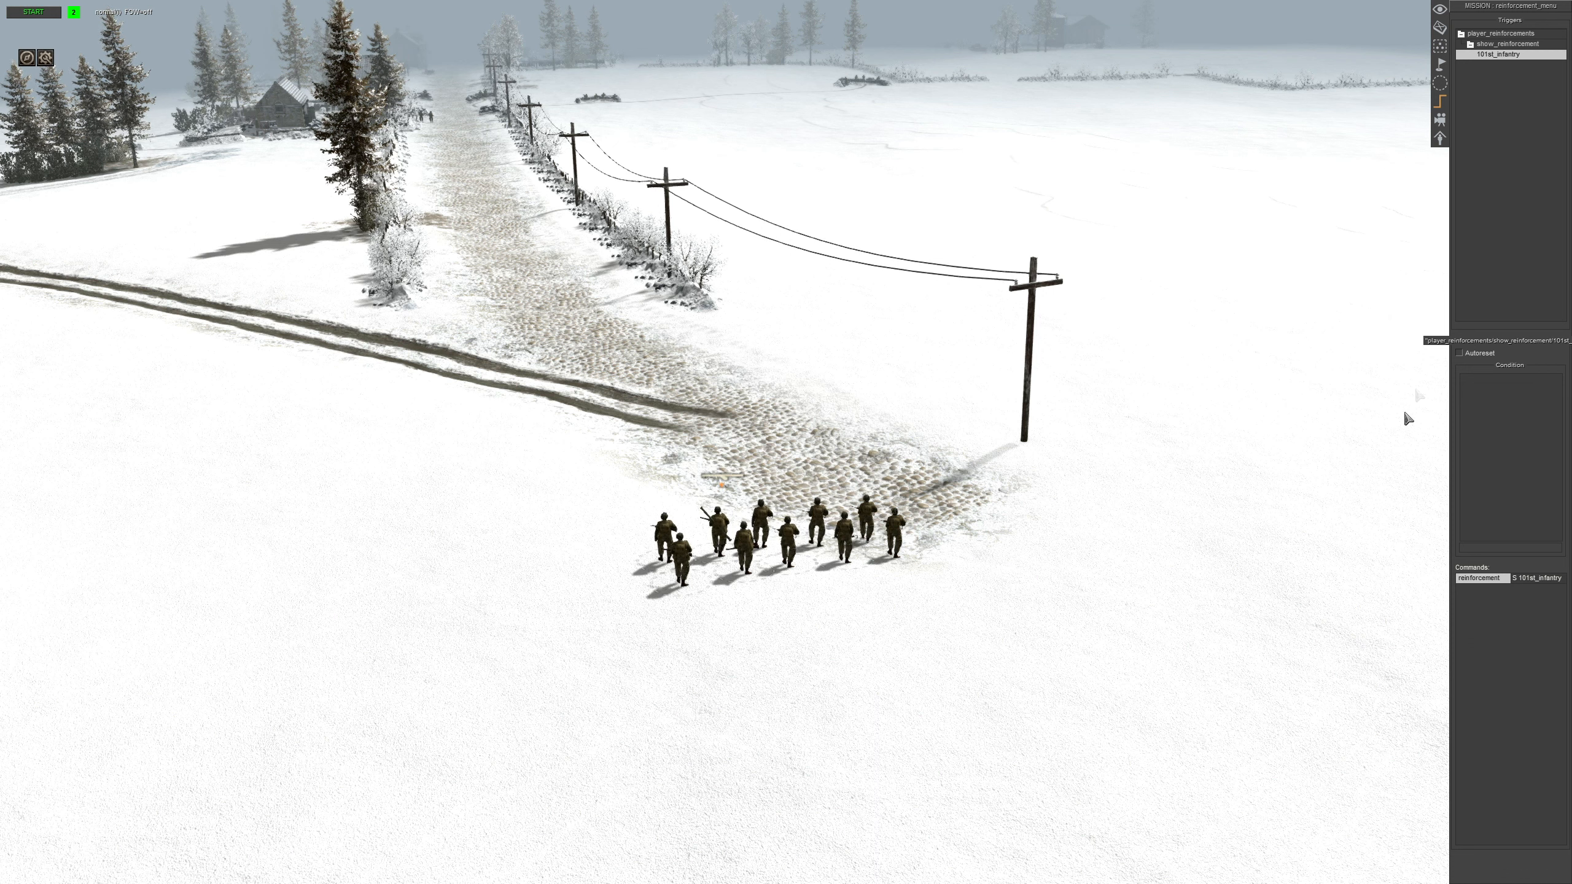
{"action": "right_click", "coordinate": [1492, 56]}
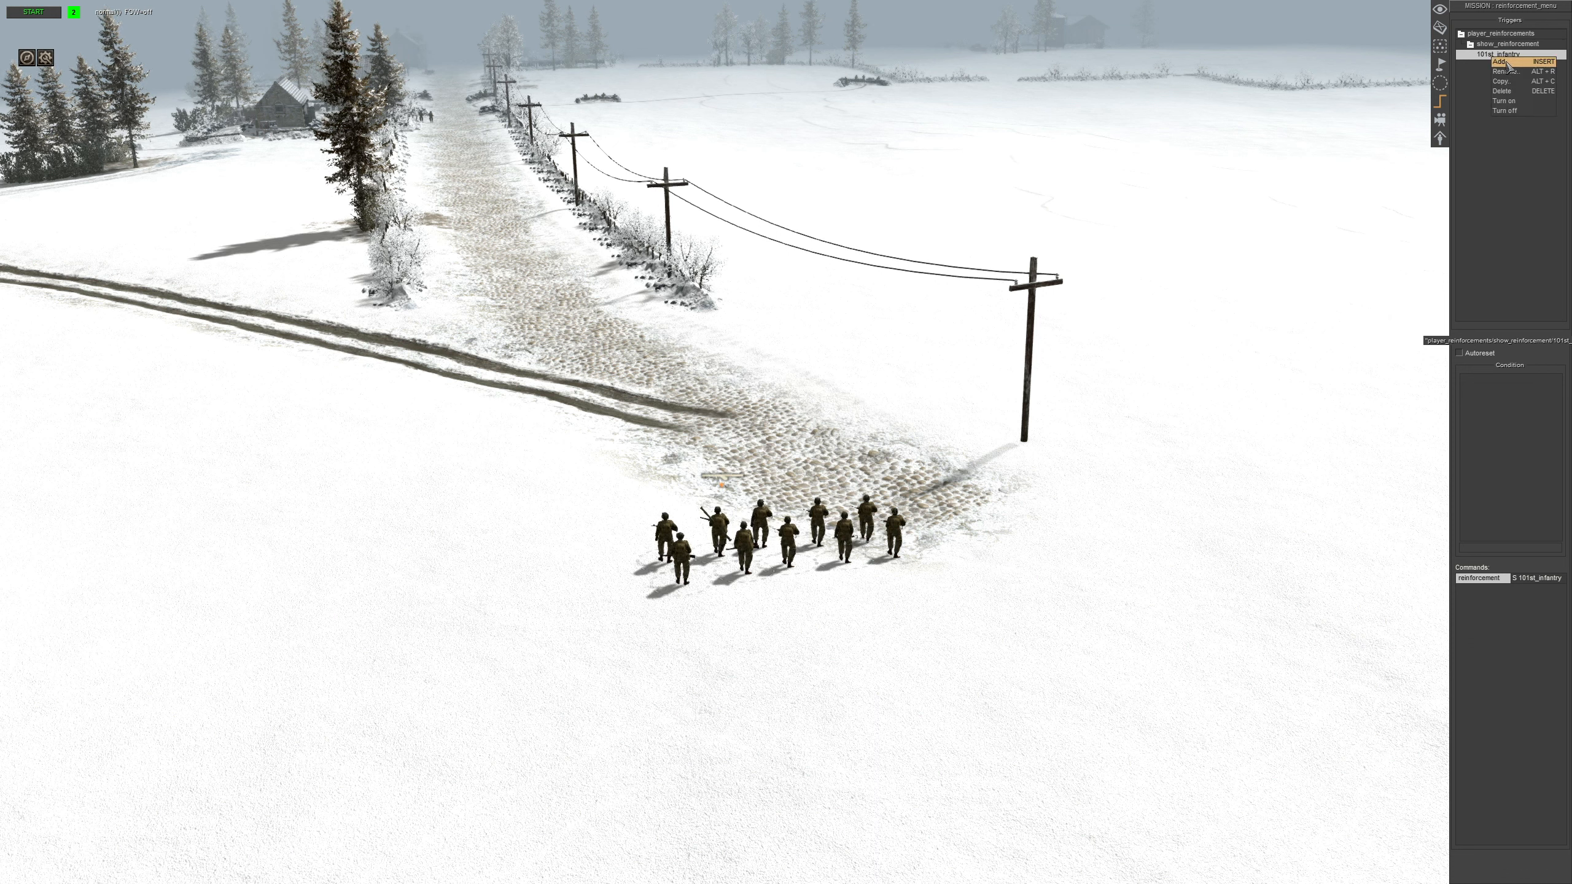
{"action": "left_click", "coordinate": [1505, 62]}
{"action": "type", "text": "pla"}
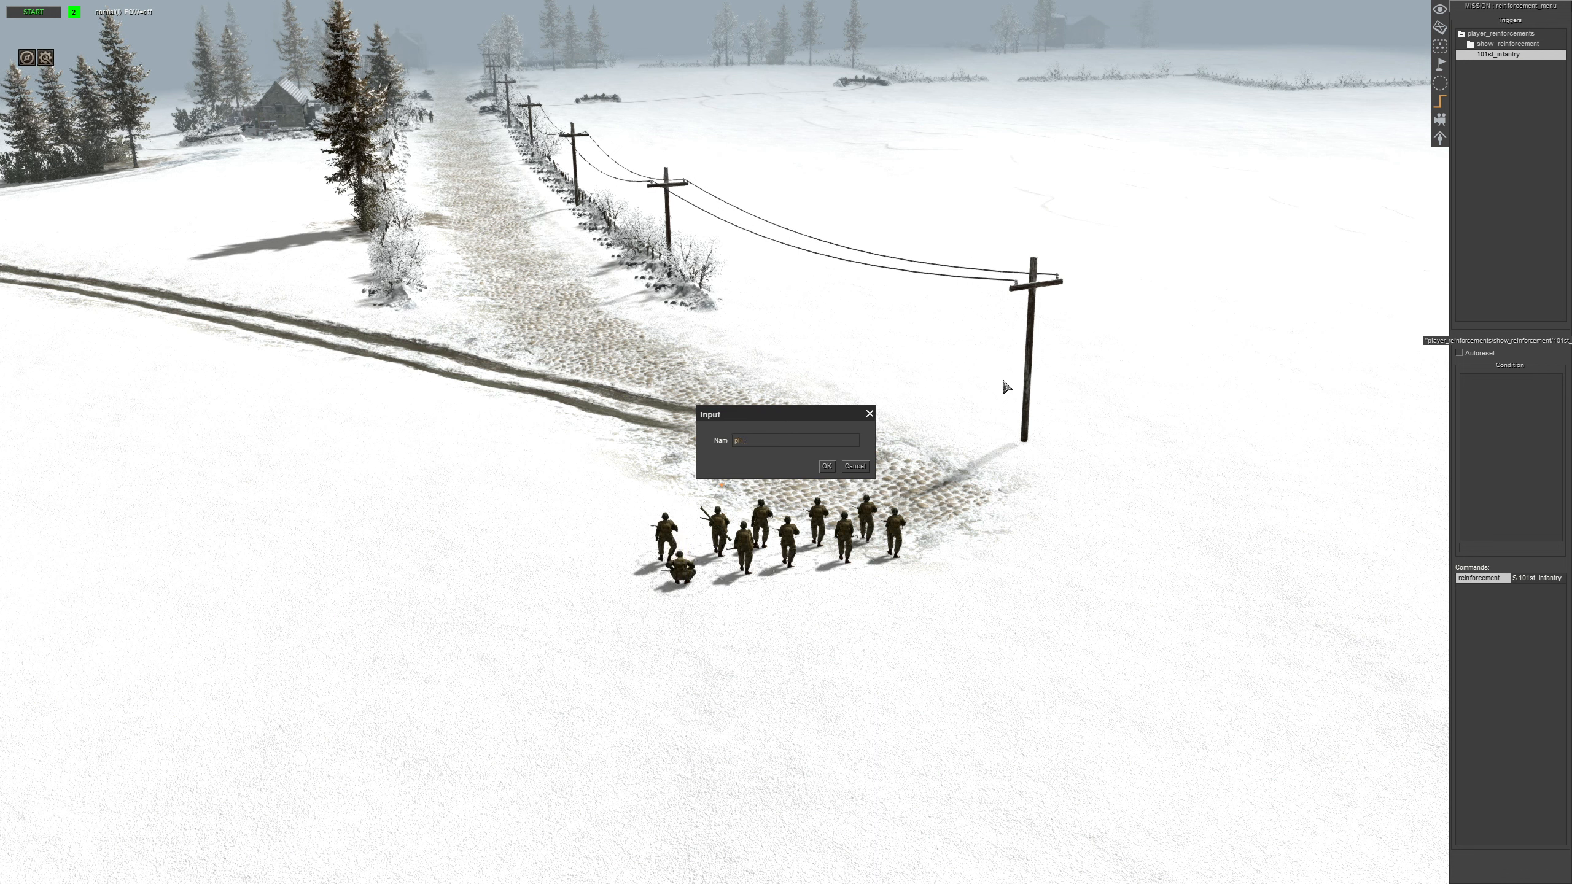
{"action": "left_click", "coordinate": [857, 467]}
Create a second trigger named player_reinforcements/spawn_reinforcements/101st_infantry
{"action": "right_click", "coordinate": [1493, 60]}
{"action": "left_click", "coordinate": [1497, 65]}
{"action": "key", "text": "BackSpace"}
{"action": "key", "text": "BackSpace"}
{"action": "key", "text": "BackSpace"}
{"action": "key", "text": "BackSpace"}
{"action": "key", "text": "BackSpace"}
{"action": "key", "text": "BackSpace"}
{"action": "key", "text": "BackSpace"}
{"action": "key", "text": "BackSpace"}
{"action": "key", "text": "BackSpace"}
{"action": "key", "text": "BackSpace"}
{"action": "key", "text": "BackSpace"}
{"action": "key", "text": "BackSpace"}
{"action": "key", "text": "BackSpace"}
{"action": "key", "text": "BackSpace"}
{"action": "key", "text": "BackSpace"}
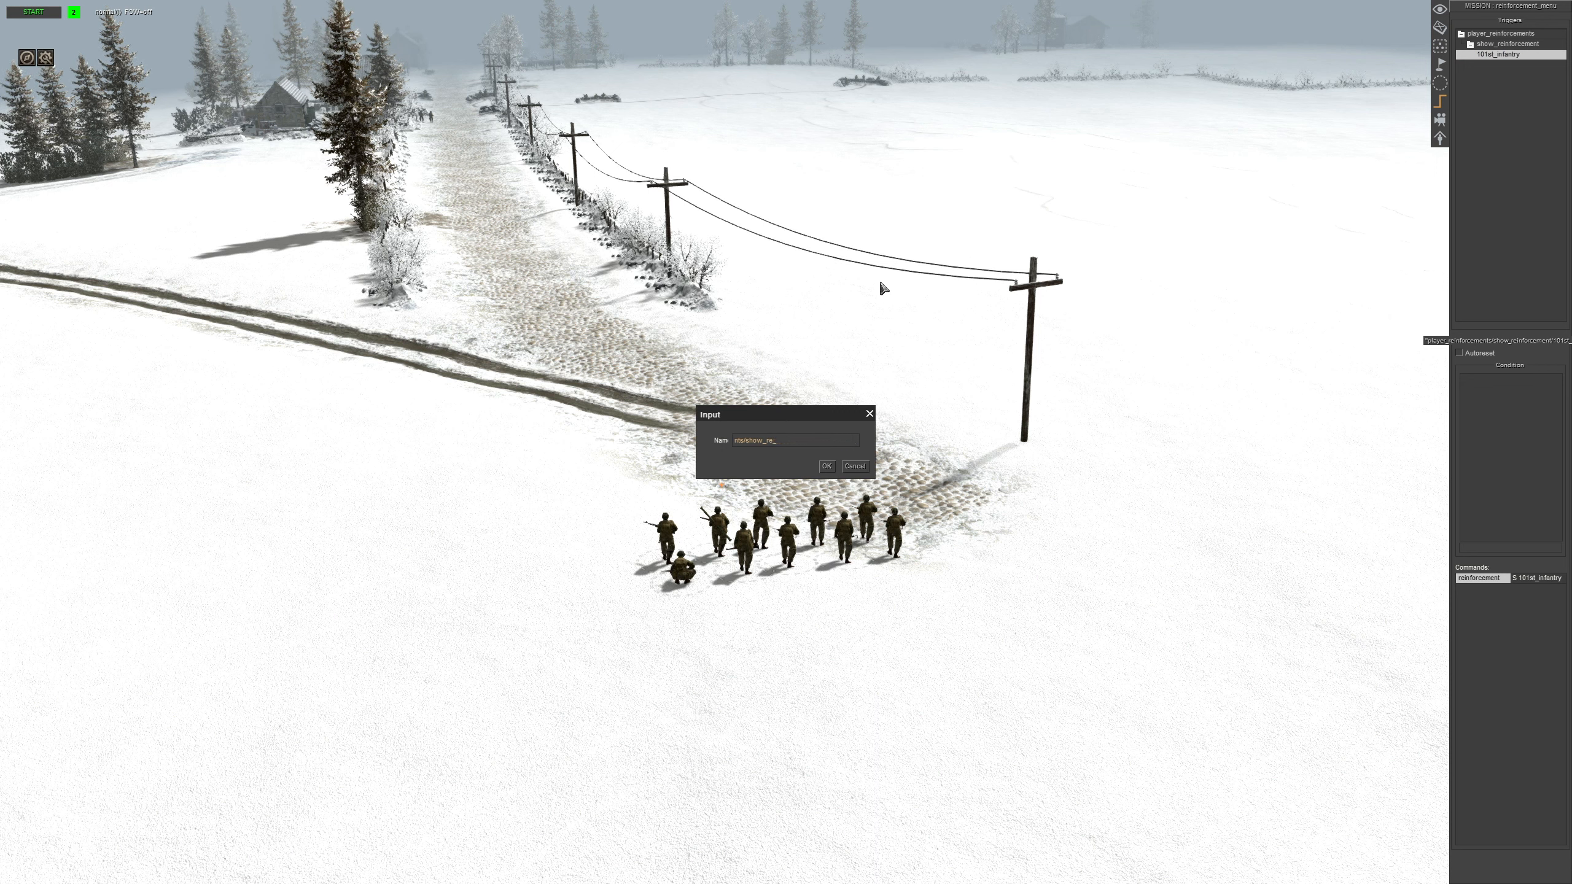
{"action": "type", "text": "s/"}
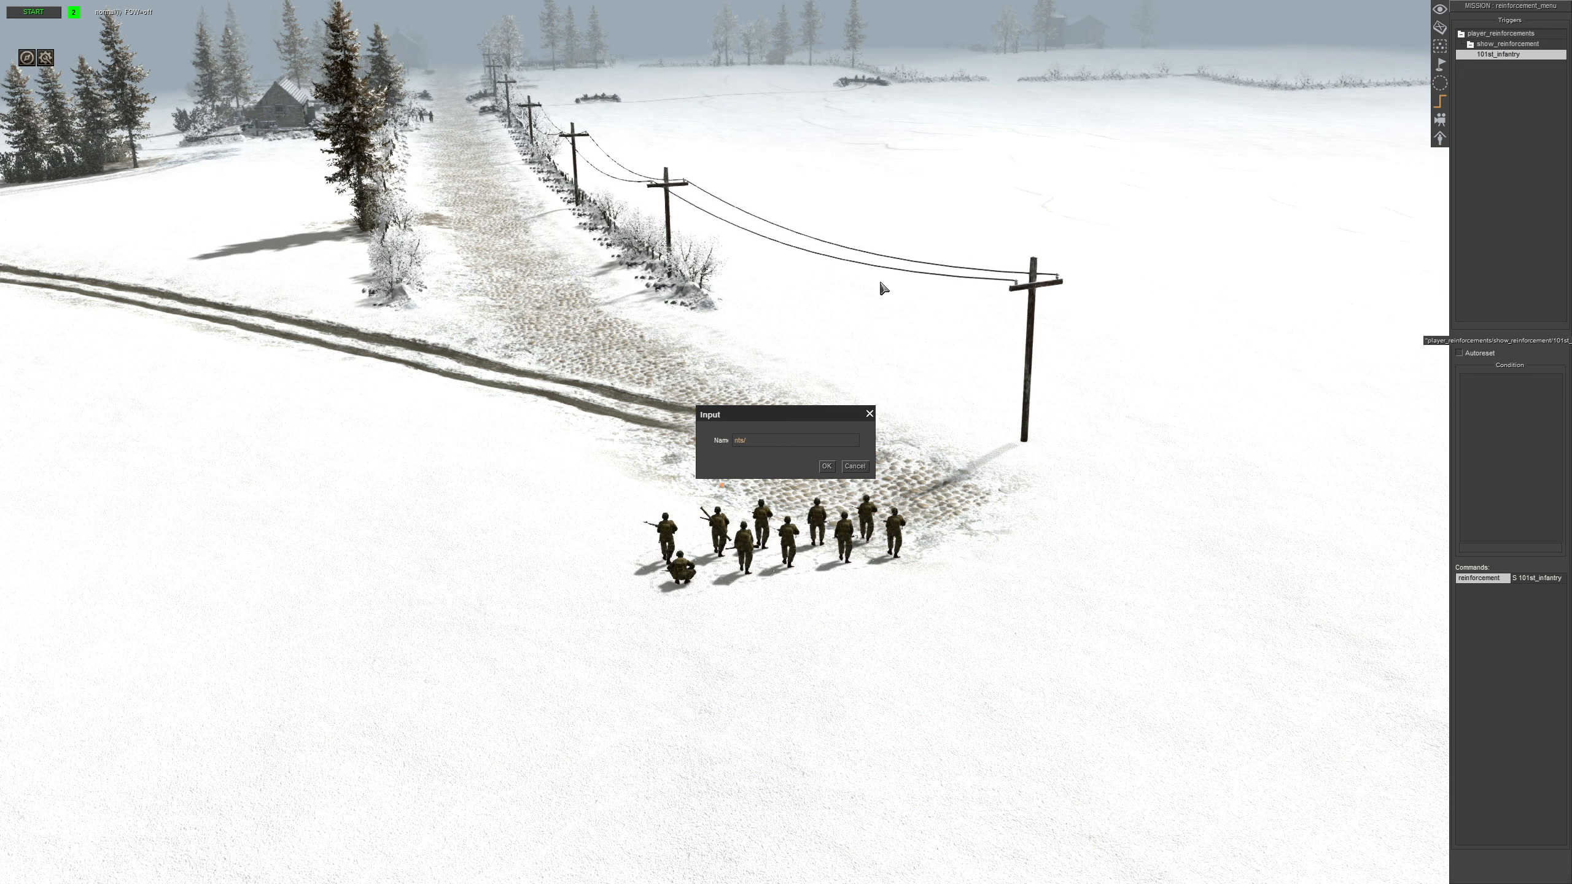
{"action": "type", "text": "spawn_"}
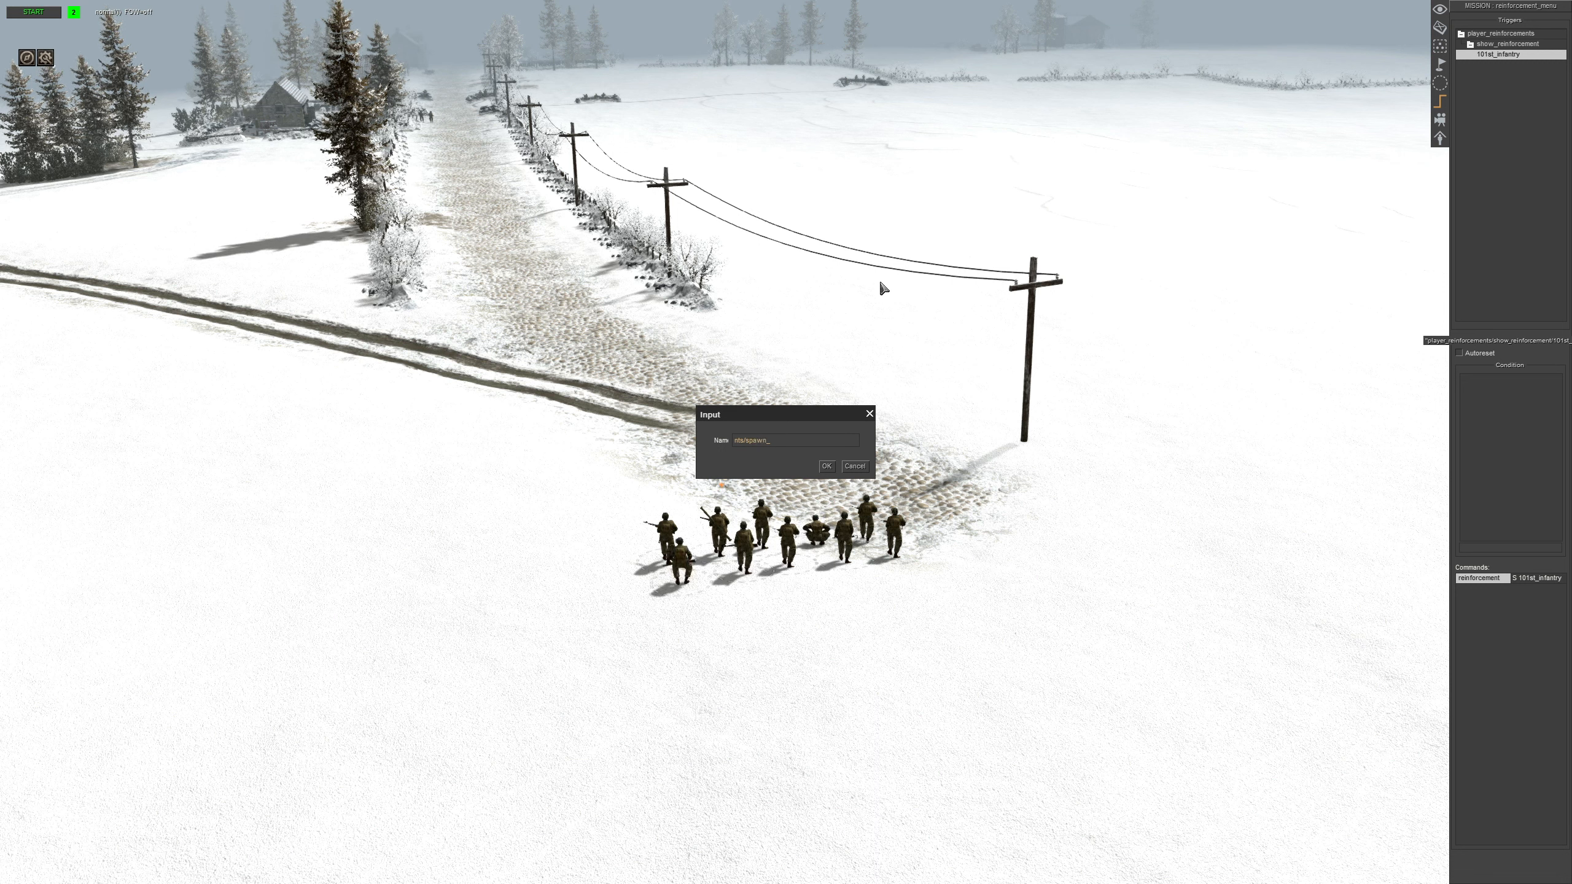
{"action": "type", "text": "reinf"}
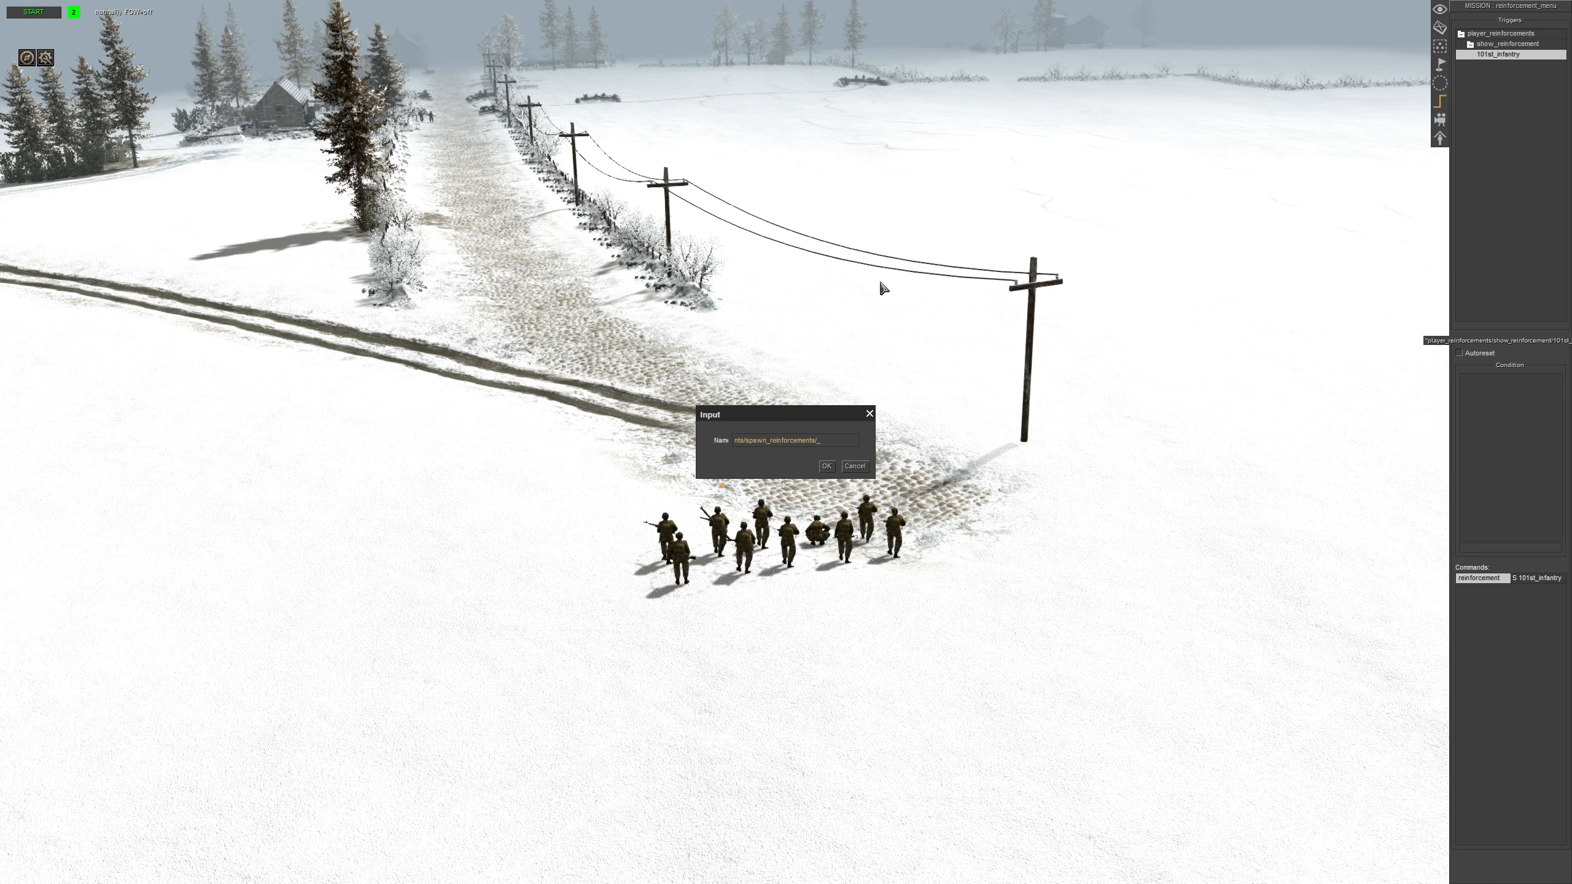
{"action": "type", "text": "orcements/101st"}
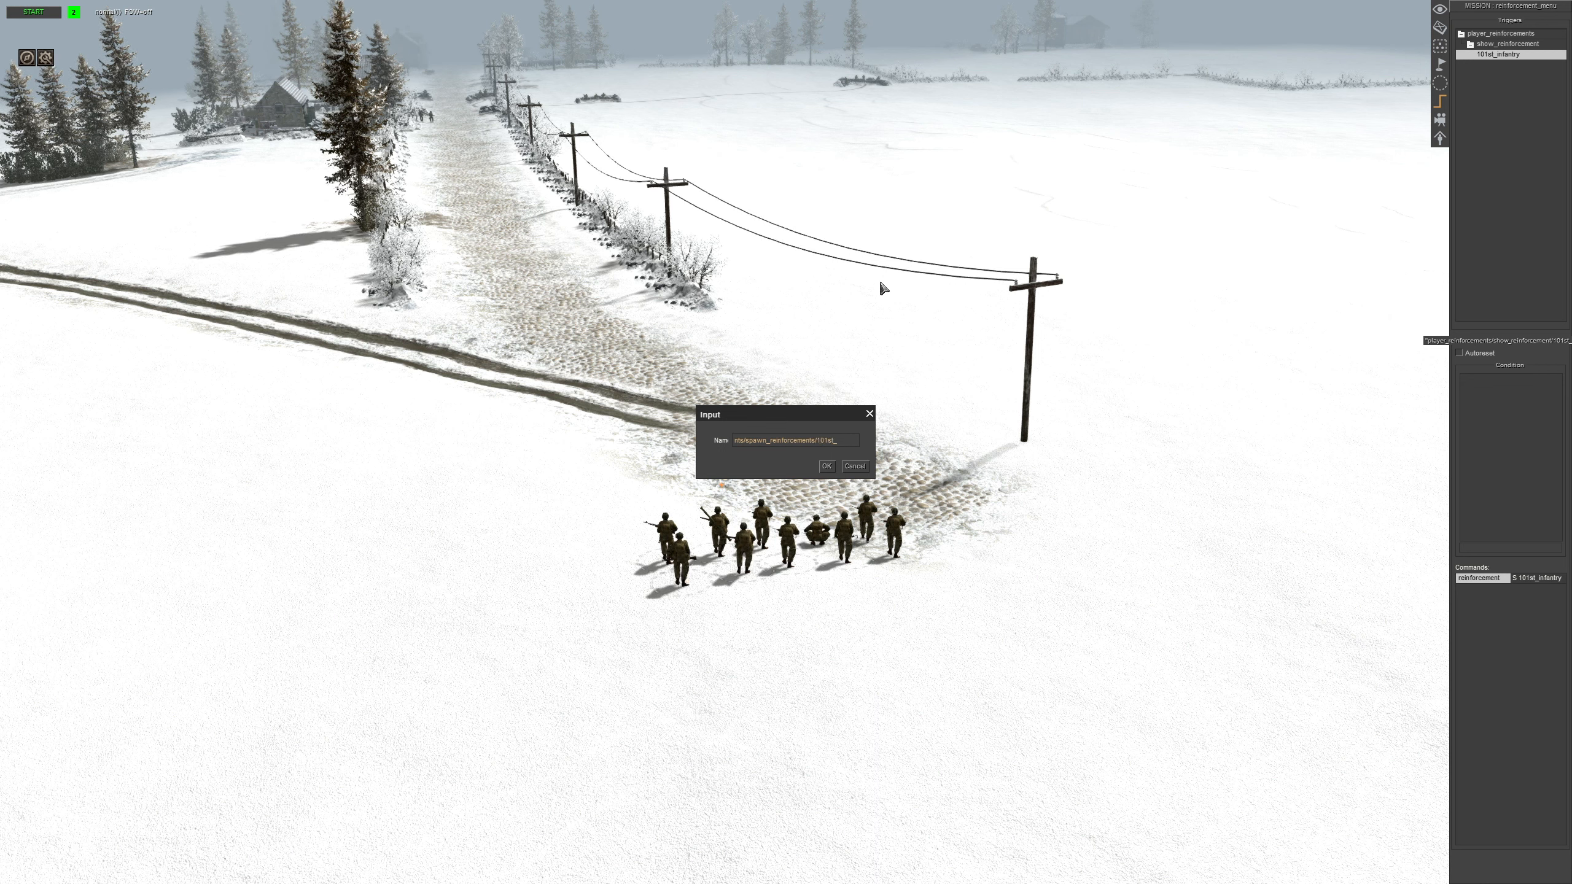
{"action": "type", "text": "_infantry"}
{"action": "key", "text": "Return"}
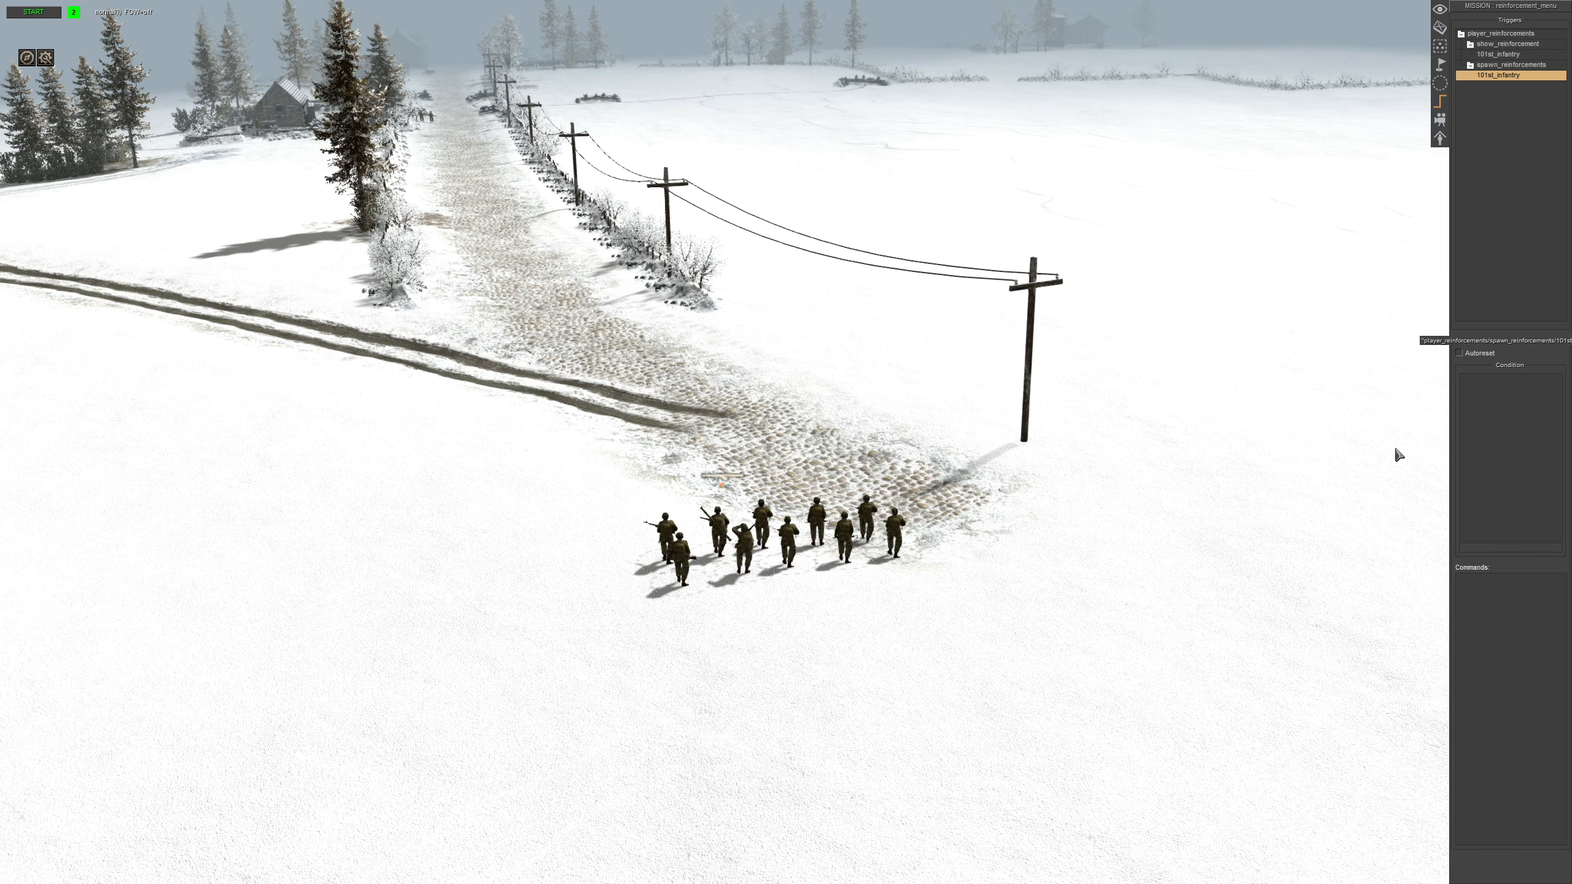
Add an event condition for buy_101st_infantry to the spawn_reinforcements trigger
{"action": "middle_click_drag", "start_coordinate": [931, 513], "coordinate": [866, 505]}
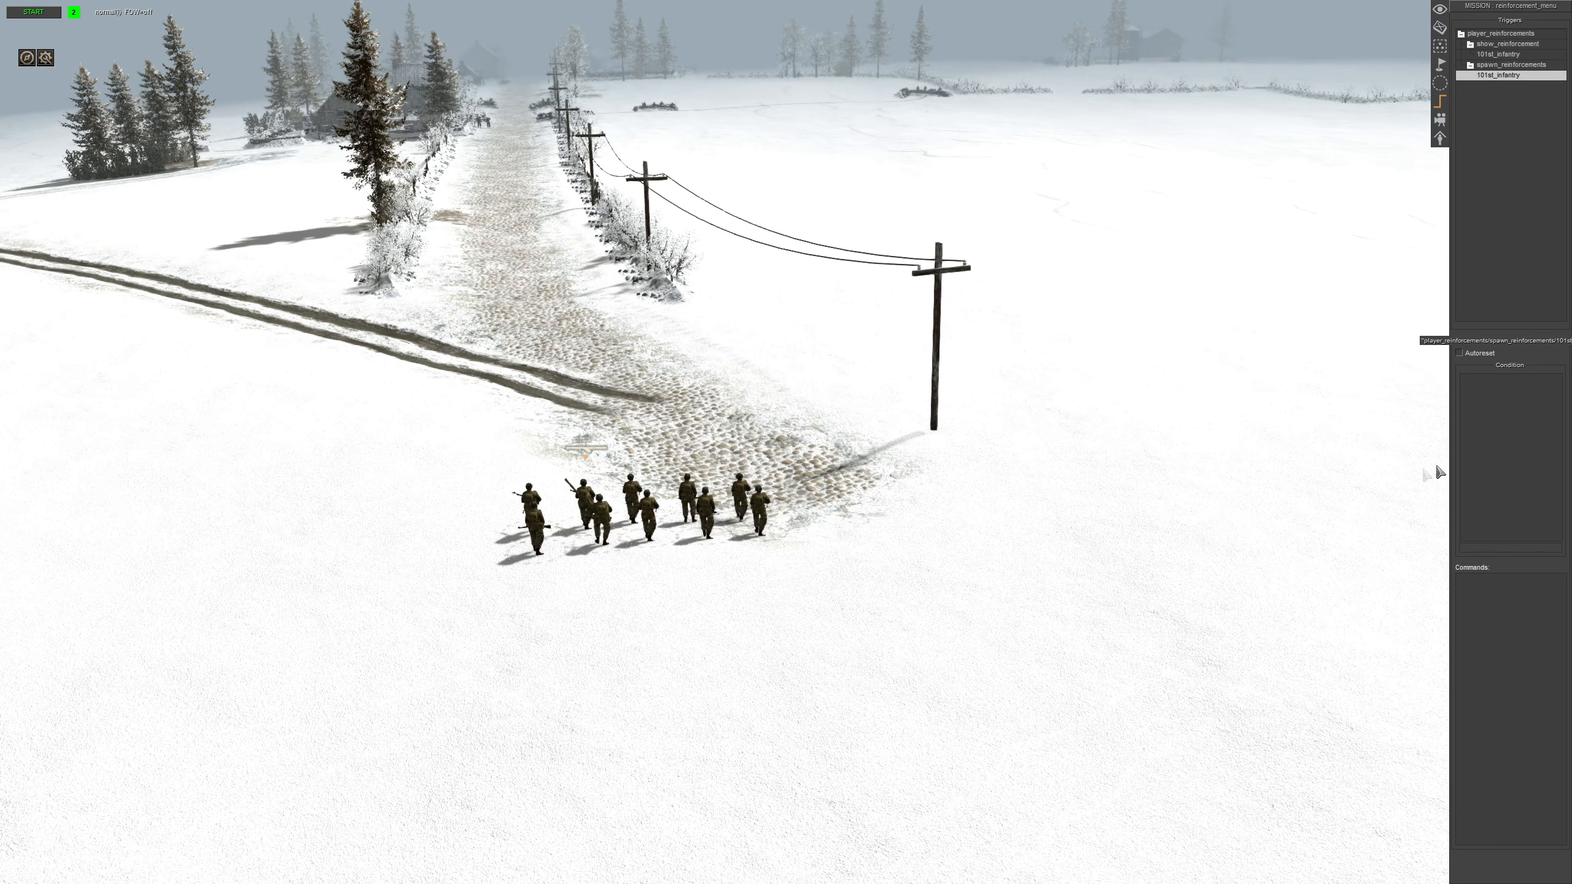
{"action": "right_click", "coordinate": [1484, 422]}
{"action": "left_click", "coordinate": [1491, 527]}
{"action": "double_click", "coordinate": [1479, 379]}
{"action": "double_click", "coordinate": [828, 367]}
{"action": "left_click", "coordinate": [734, 372]}
{"action": "left_click", "coordinate": [823, 534]}
{"action": "left_click", "coordinate": [853, 541]}
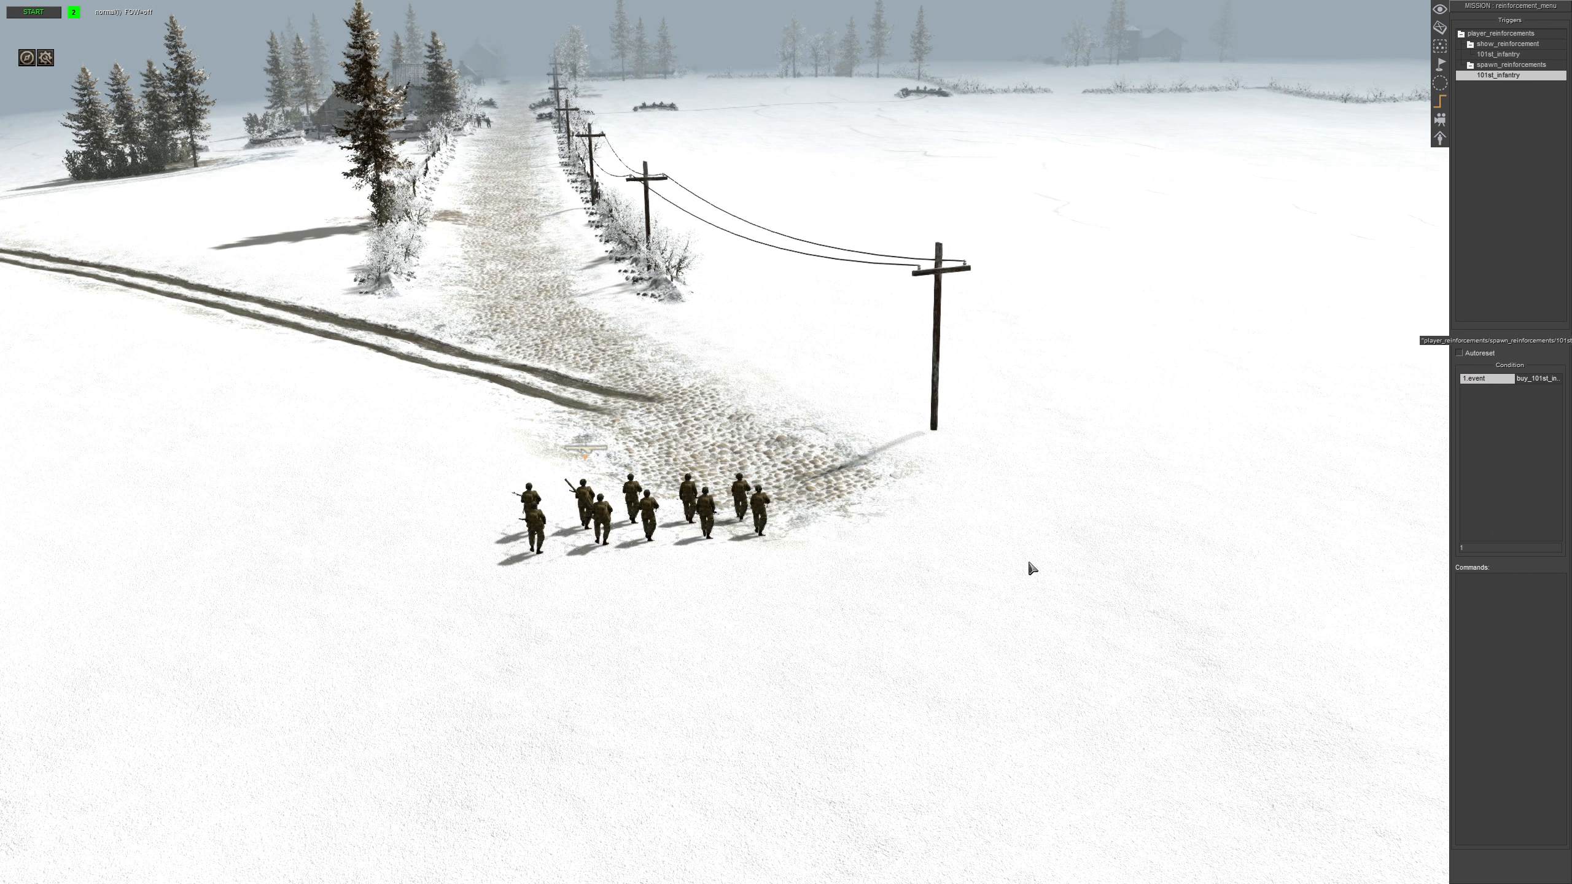
Add a waypoint command to the spawn trigger, targeting actors with the tag player_re-forcement_101st_infantry
{"action": "right_click", "coordinate": [1493, 598]}
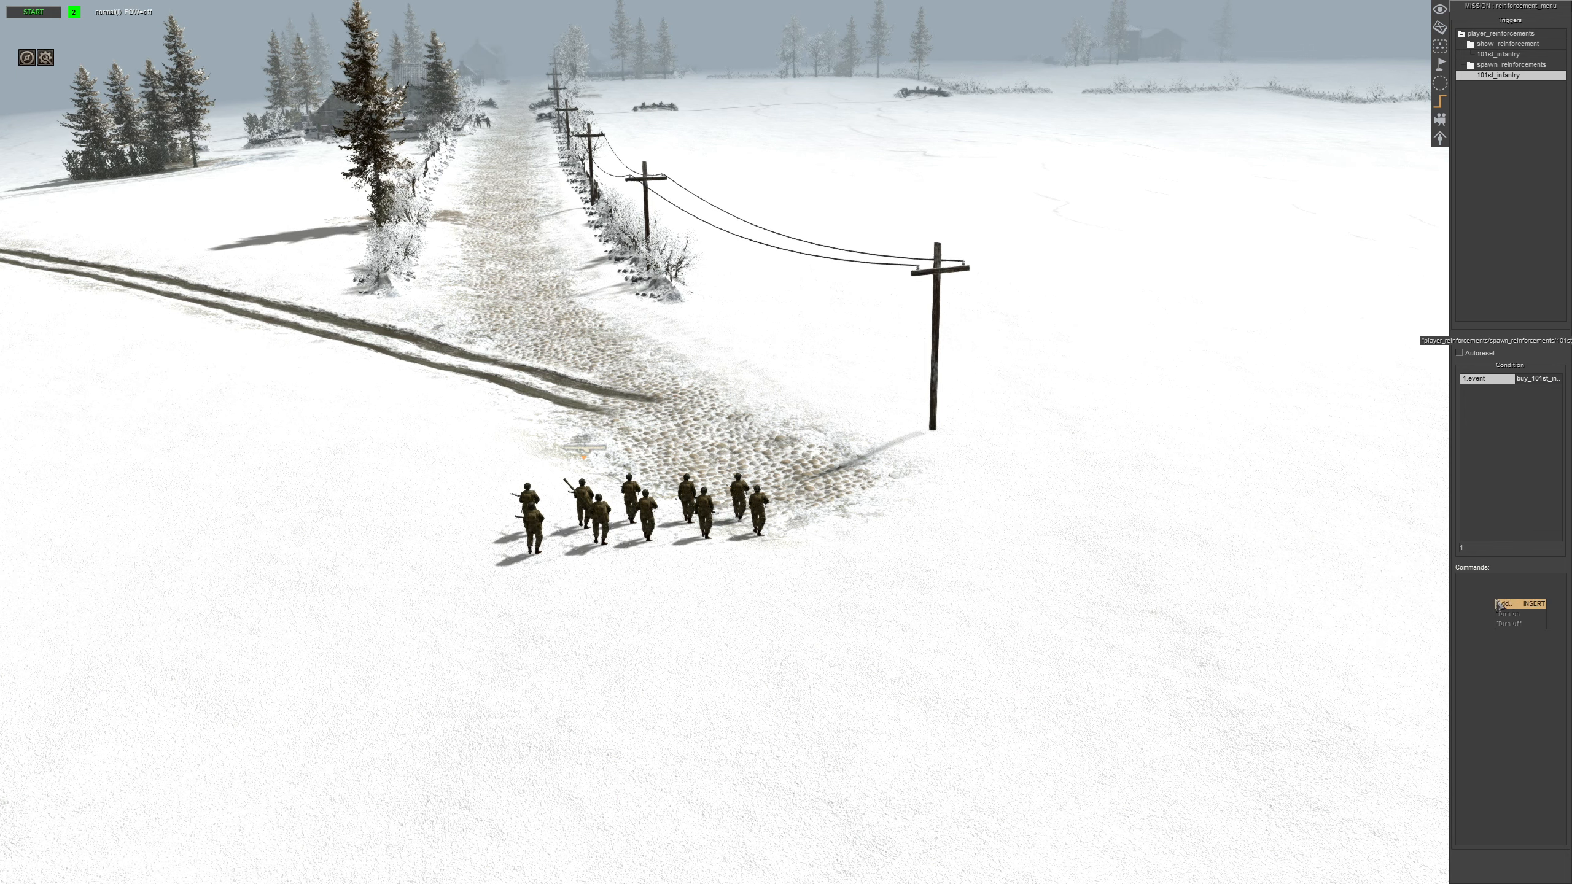
{"action": "left_click", "coordinate": [1510, 606]}
{"action": "left_click", "coordinate": [744, 510]}
{"action": "left_click", "coordinate": [799, 567]}
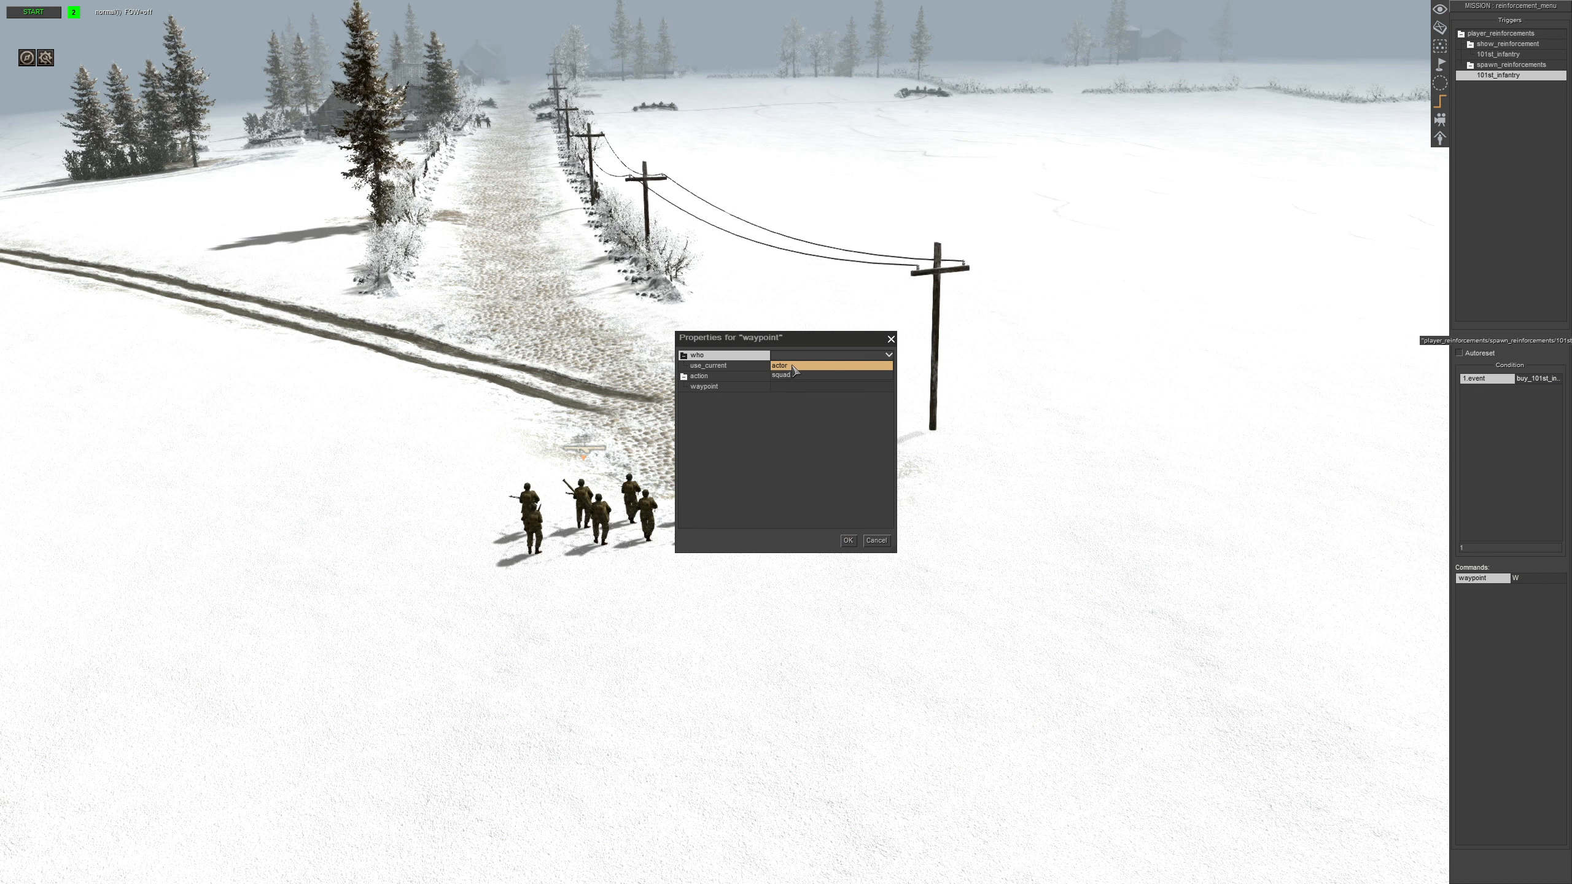
{"action": "left_click", "coordinate": [790, 366]}
{"action": "left_click", "coordinate": [810, 432]}
{"action": "left_click", "coordinate": [810, 433]}
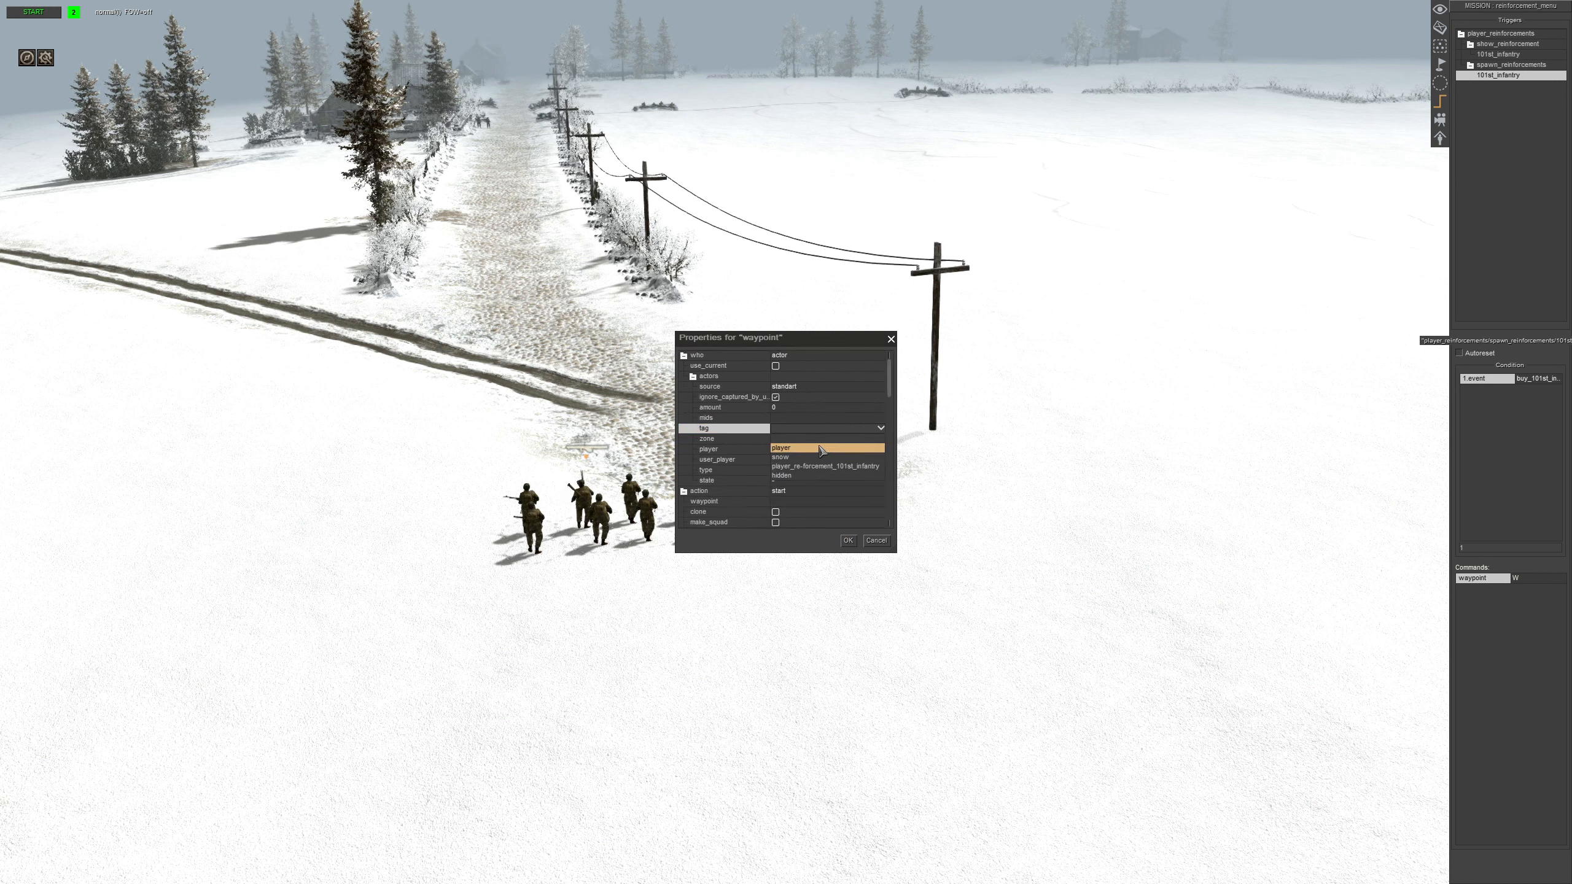
{"action": "left_click", "coordinate": [797, 468]}
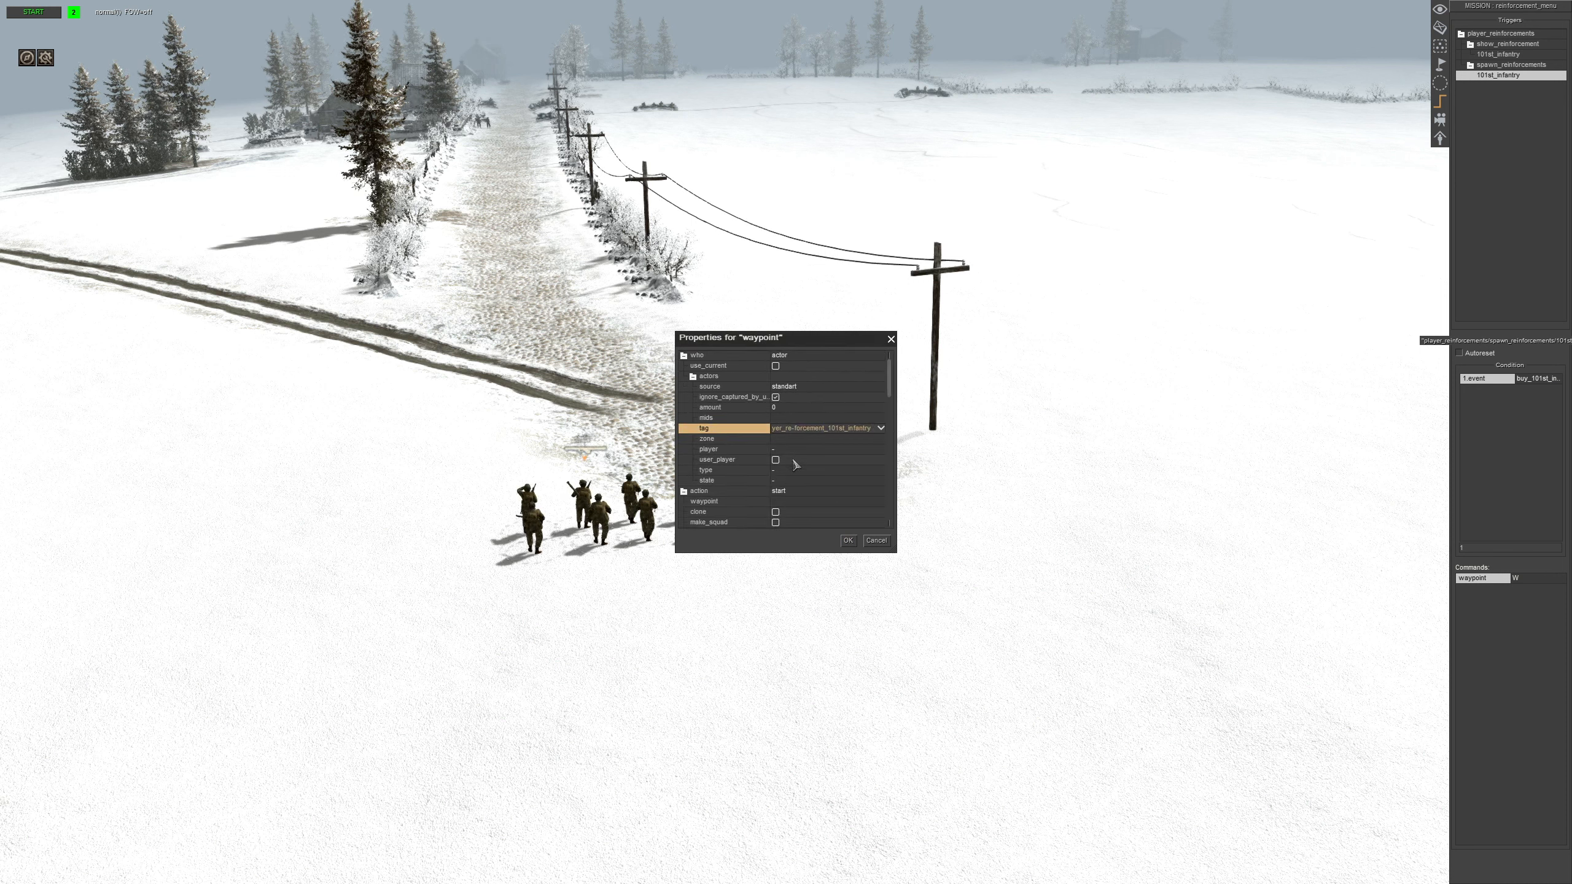
Set the command's waypoint to 0, enable clone and make_squad, and name the squad 101st_infantry_squad
{"action": "left_click", "coordinate": [789, 504]}
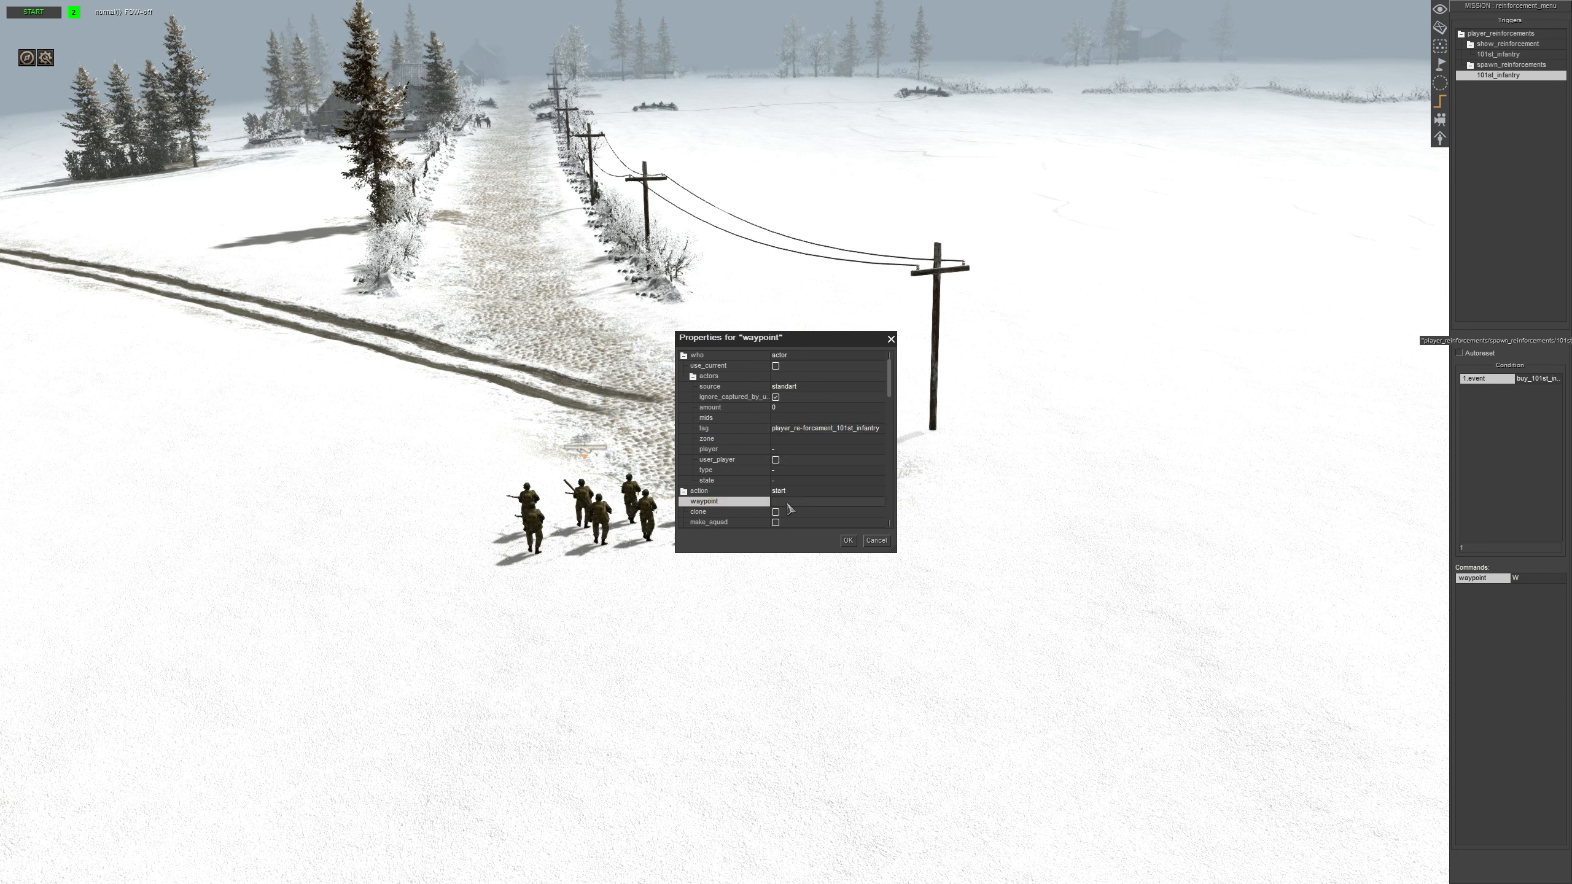
{"action": "left_click", "coordinate": [776, 512]}
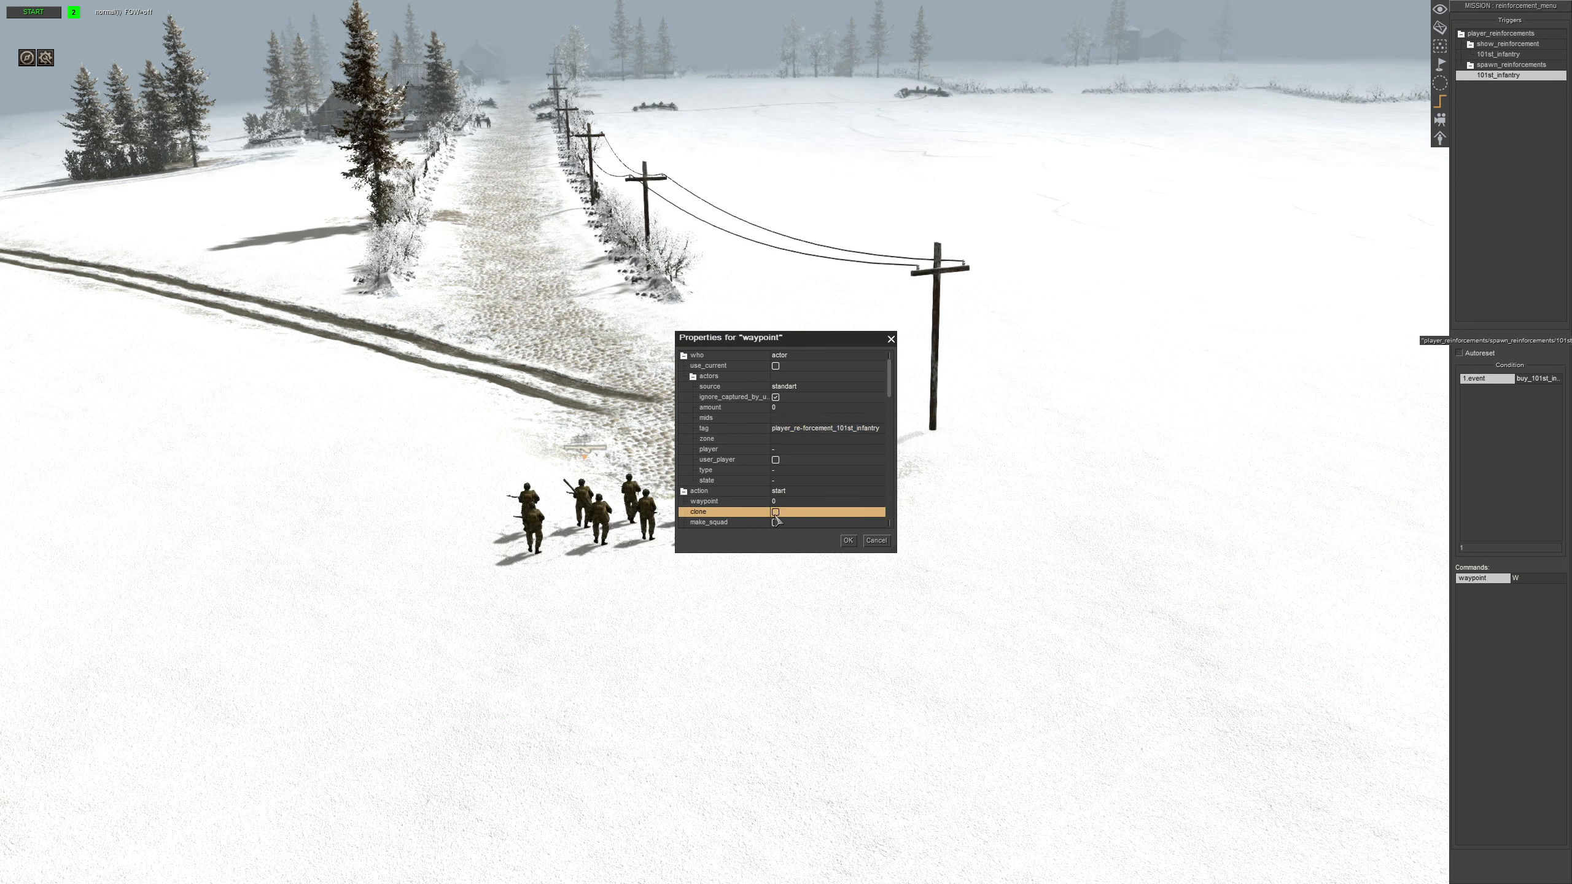
{"action": "scroll", "coordinate": [786, 503], "scroll_direction": "down", "scroll_amount": 1}
{"action": "left_click", "coordinate": [776, 492]}
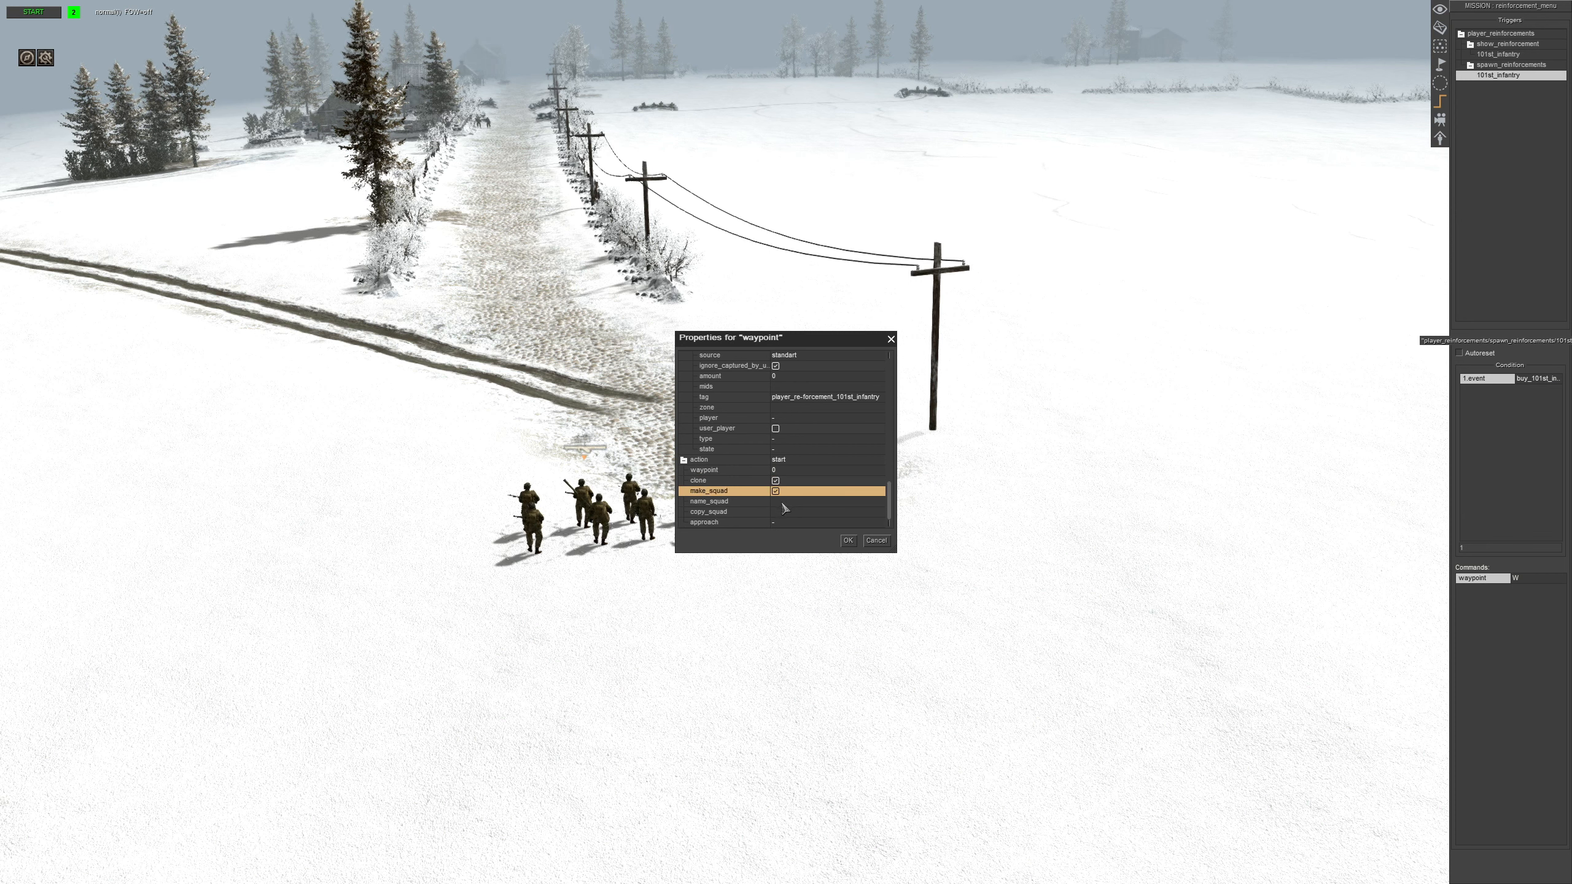
{"action": "left_click", "coordinate": [789, 507]}
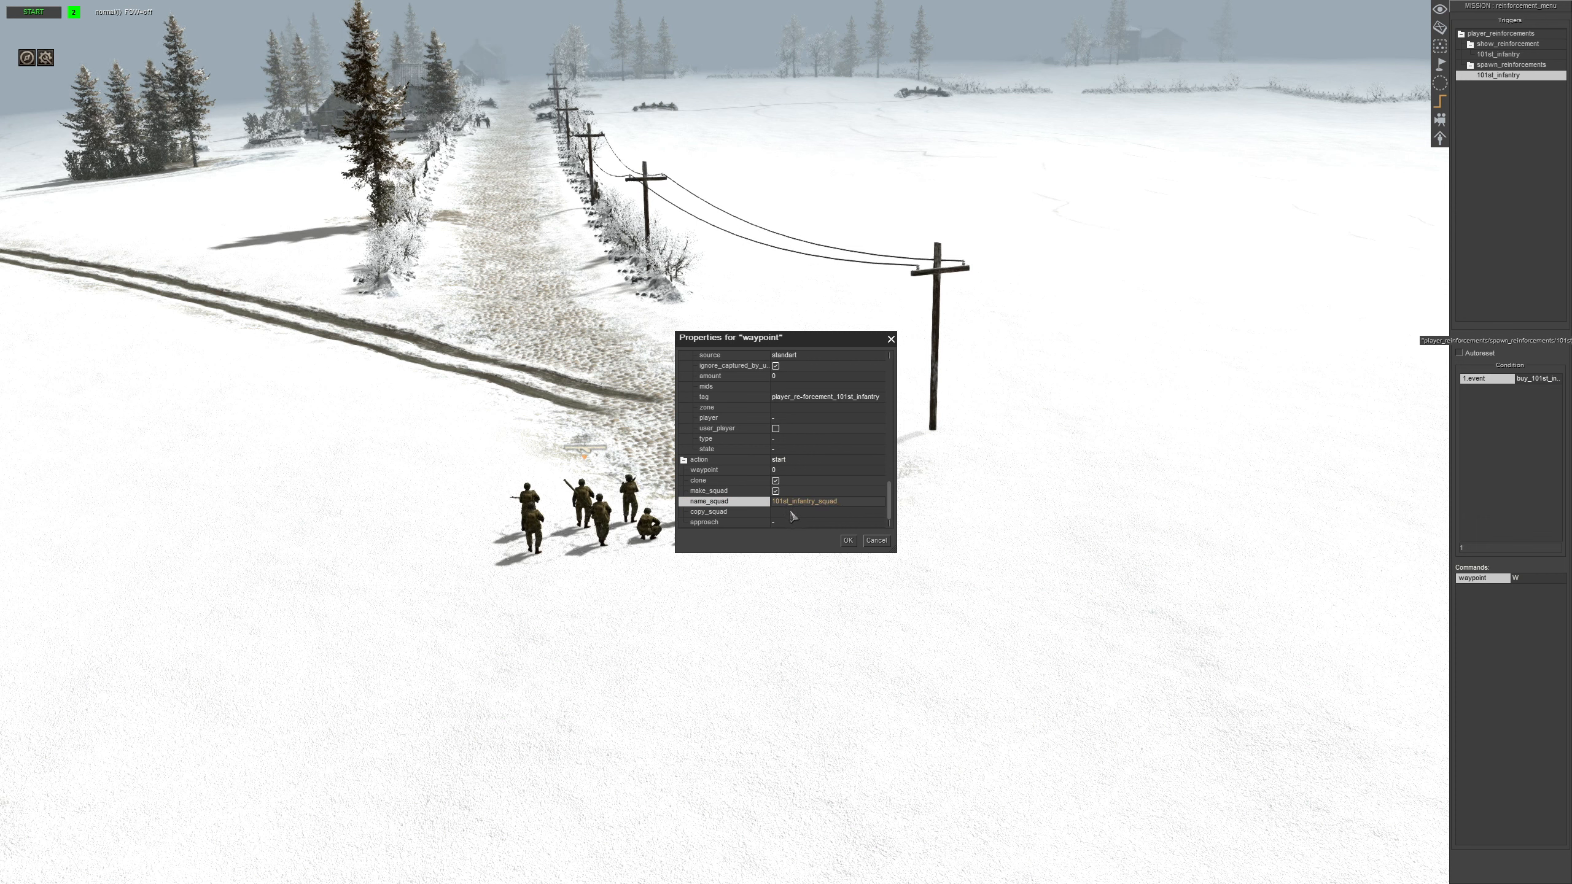
{"action": "left_click", "coordinate": [848, 540]}
Add an actor_state command to the spawn trigger and set its selector tag to player_re-forcement_101st_infantry
{"action": "middle_click_drag", "start_coordinate": [729, 570], "coordinate": [737, 559]}
{"action": "right_click", "coordinate": [1460, 592]}
{"action": "left_click", "coordinate": [1488, 598]}
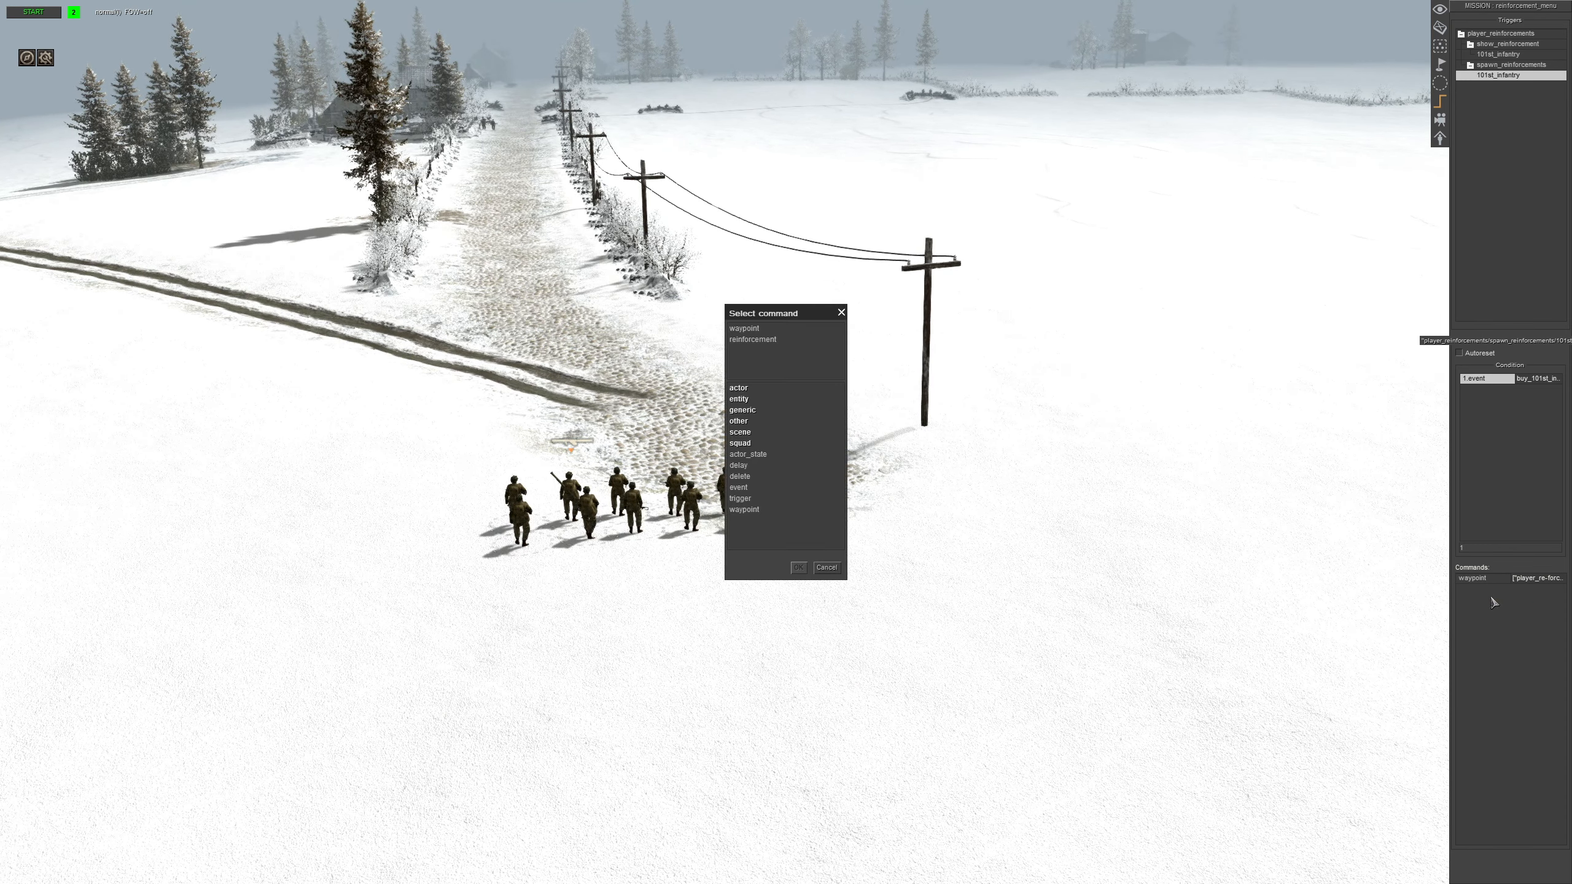
{"action": "double_click", "coordinate": [748, 455]}
{"action": "left_click", "coordinate": [769, 380]}
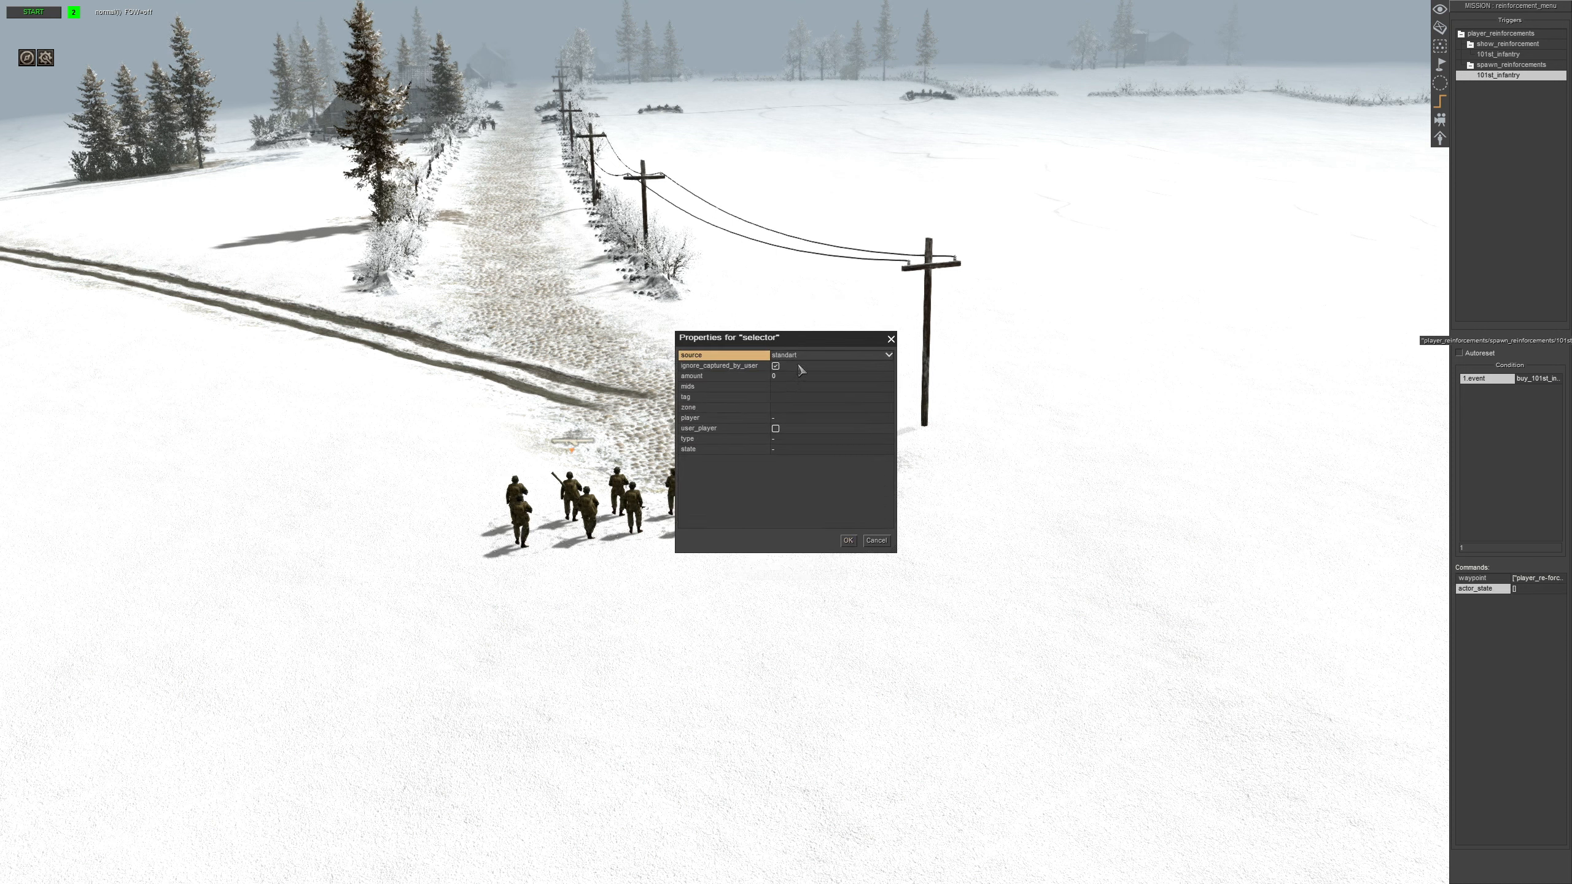
{"action": "left_click", "coordinate": [793, 397]}
{"action": "left_click", "coordinate": [793, 397]}
{"action": "left_click", "coordinate": [792, 437]}
{"action": "left_click", "coordinate": [848, 540]}
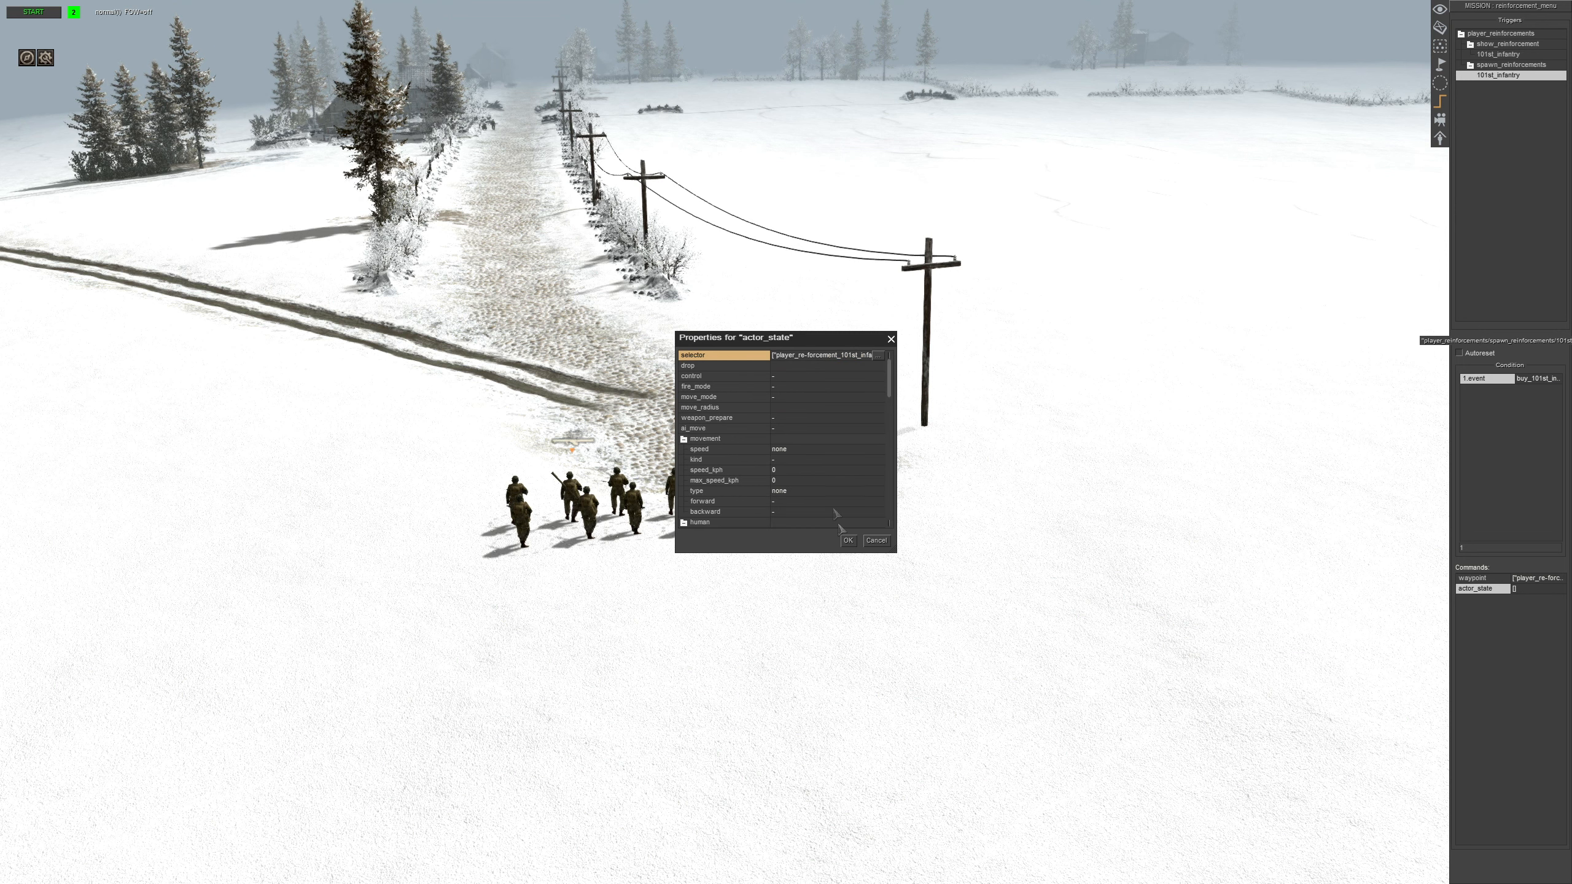
Set the actor_state command's control to AI, fire_mode to return, move_mode to hold and weapon_prepare to on
{"action": "left_click", "coordinate": [779, 376]}
{"action": "left_click", "coordinate": [779, 376]}
{"action": "left_click", "coordinate": [783, 397]}
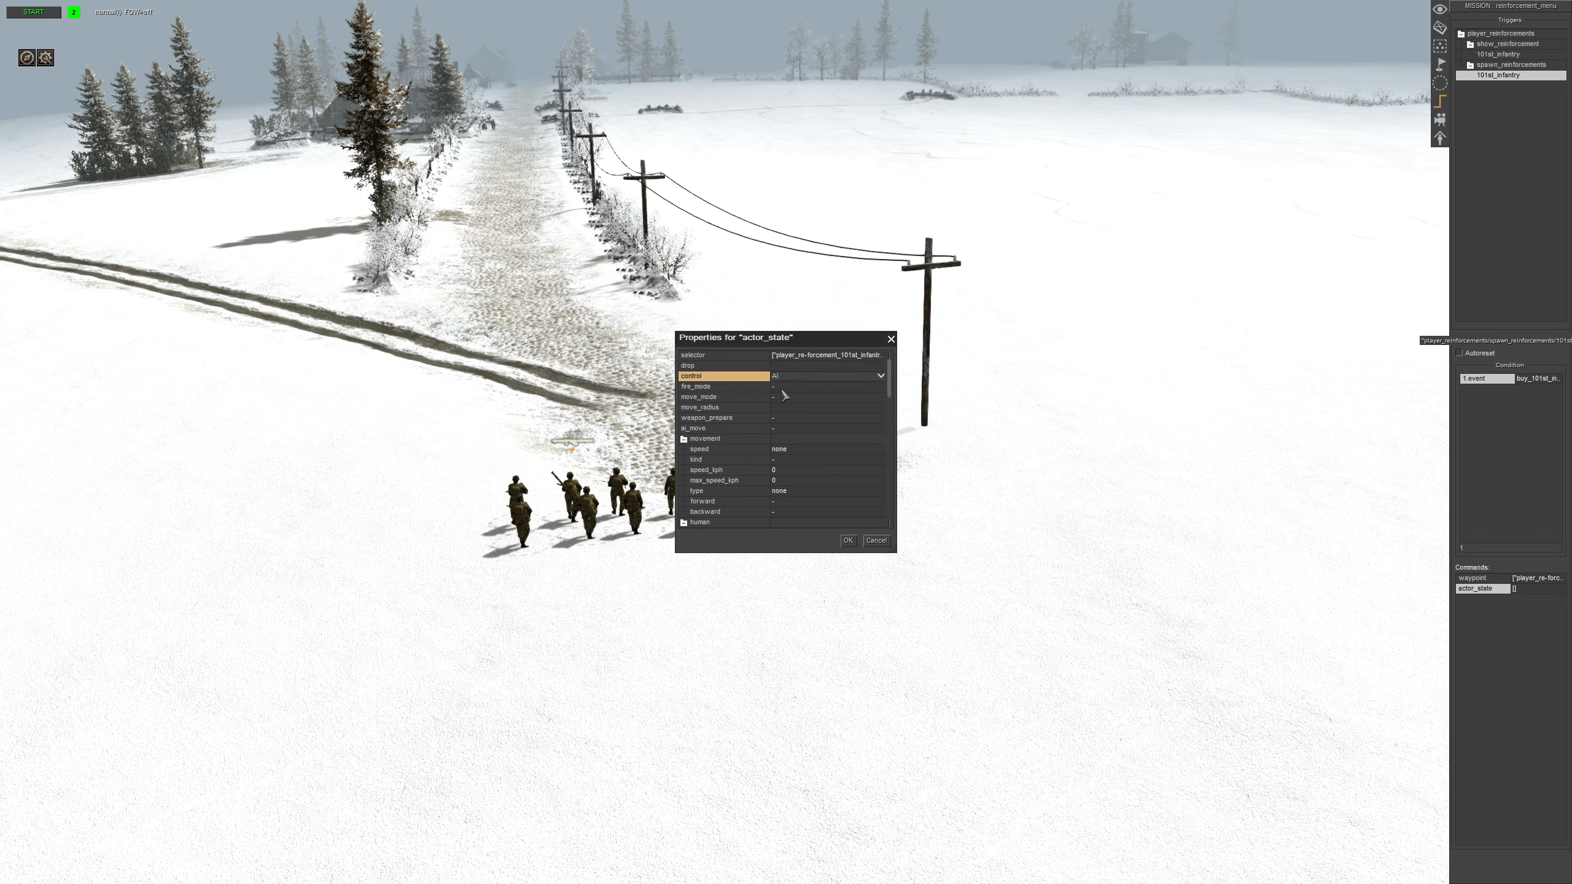
{"action": "double_click", "coordinate": [787, 387]}
{"action": "left_click", "coordinate": [781, 415]}
{"action": "double_click", "coordinate": [789, 397]}
{"action": "left_click", "coordinate": [791, 417]}
{"action": "double_click", "coordinate": [791, 417]}
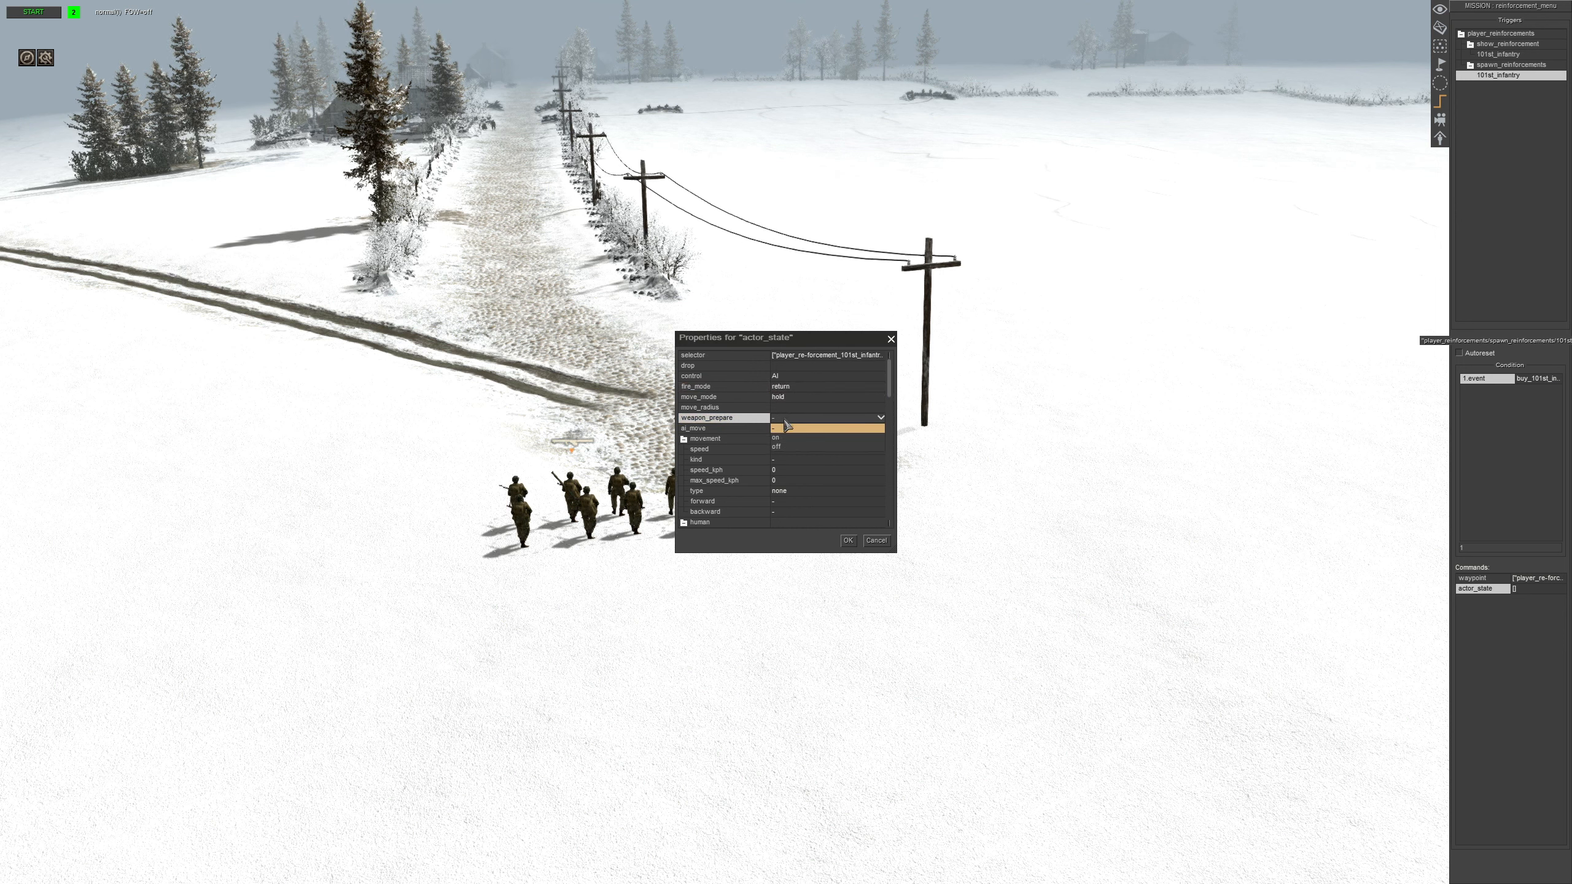
{"action": "left_click", "coordinate": [784, 439]}
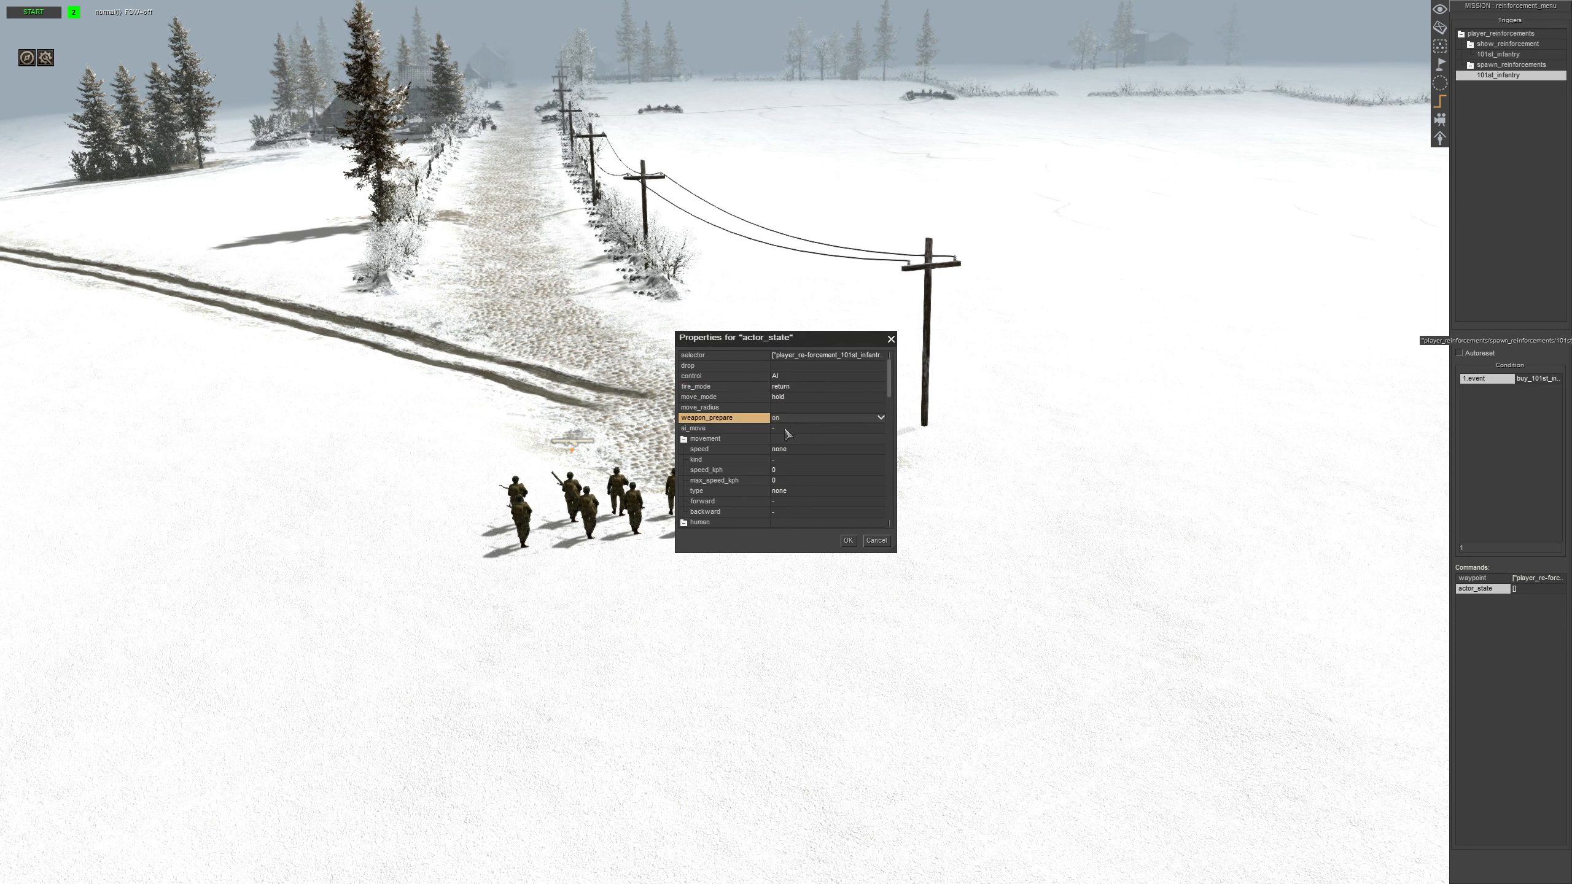
Set the actor_state command's ai_move to disable and movement speed to assault, and accept the properties
{"action": "double_click", "coordinate": [788, 428]}
{"action": "left_click", "coordinate": [787, 449]}
{"action": "double_click", "coordinate": [789, 460]}
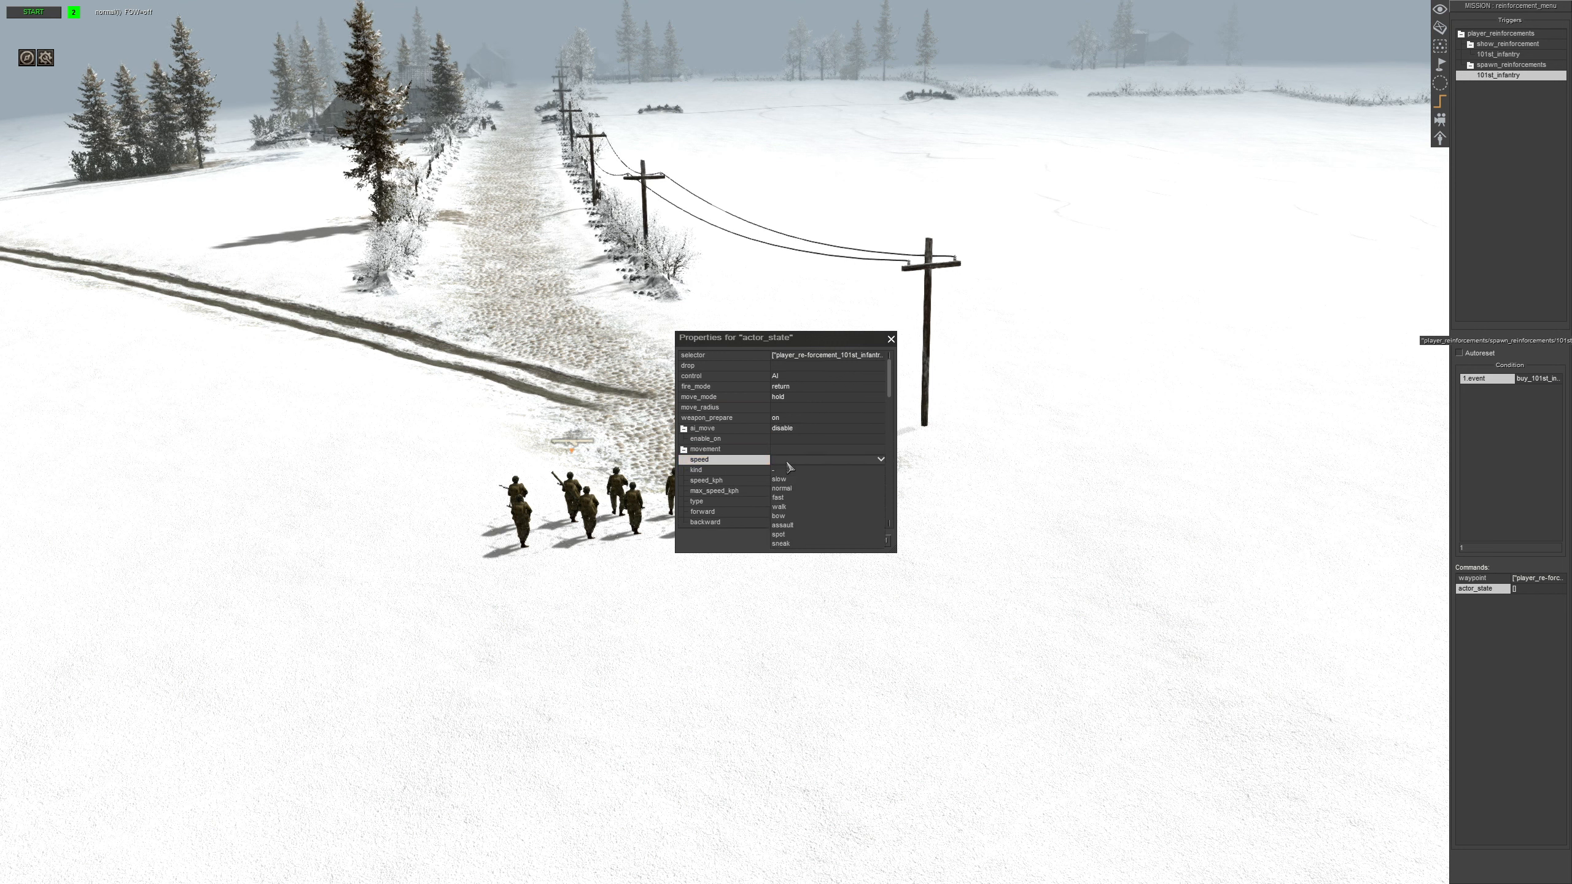
{"action": "left_click", "coordinate": [805, 525]}
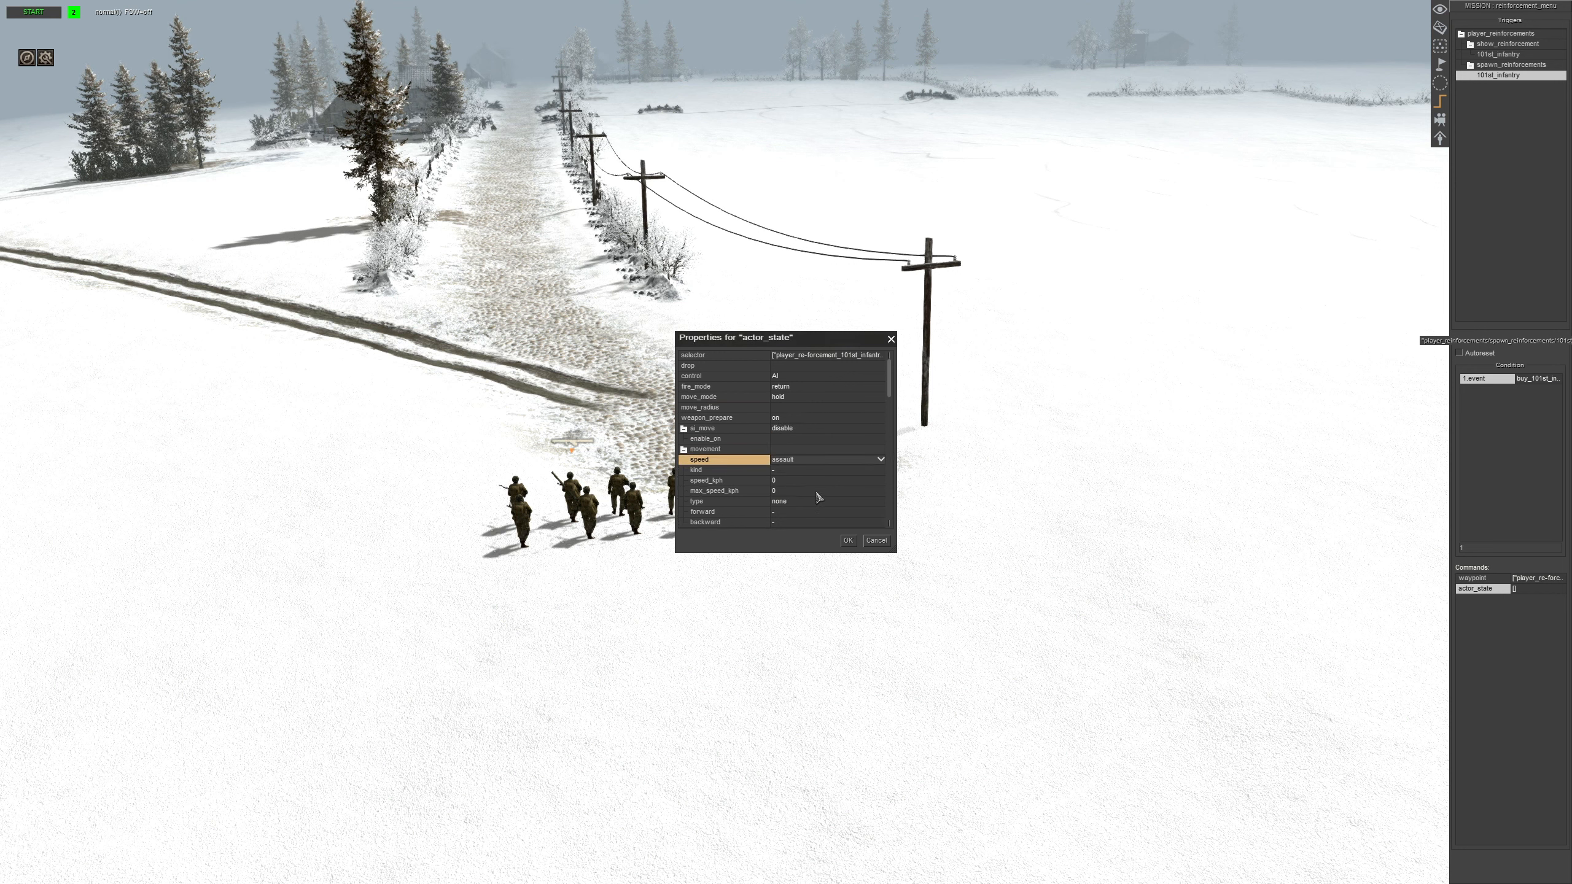
{"action": "scroll", "coordinate": [798, 520], "scroll_direction": "down", "scroll_amount": 3}
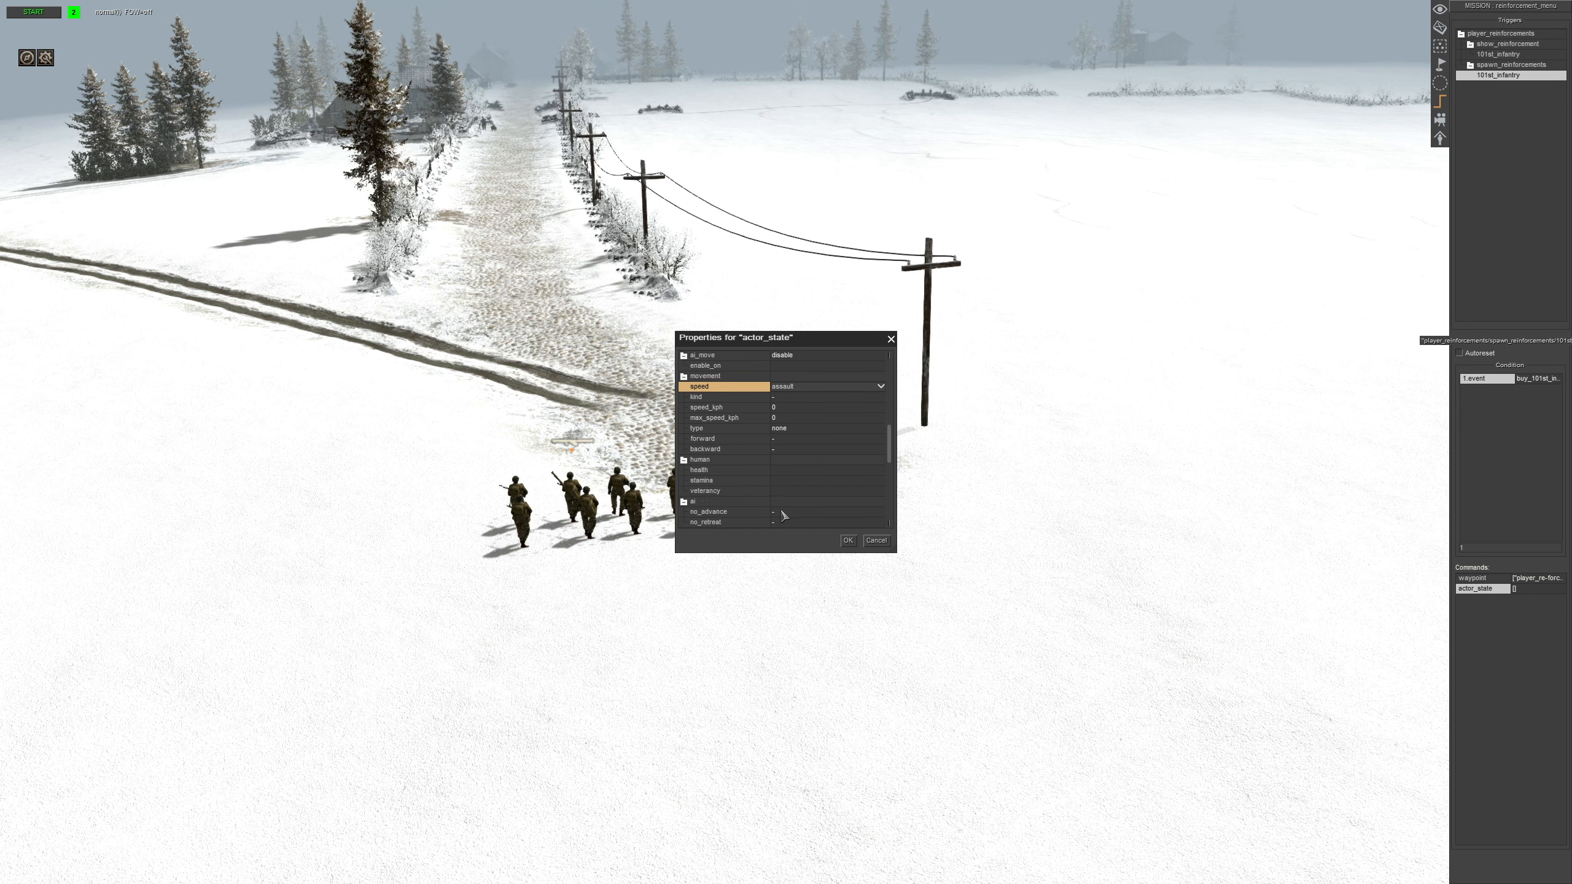
{"action": "left_click", "coordinate": [848, 540]}
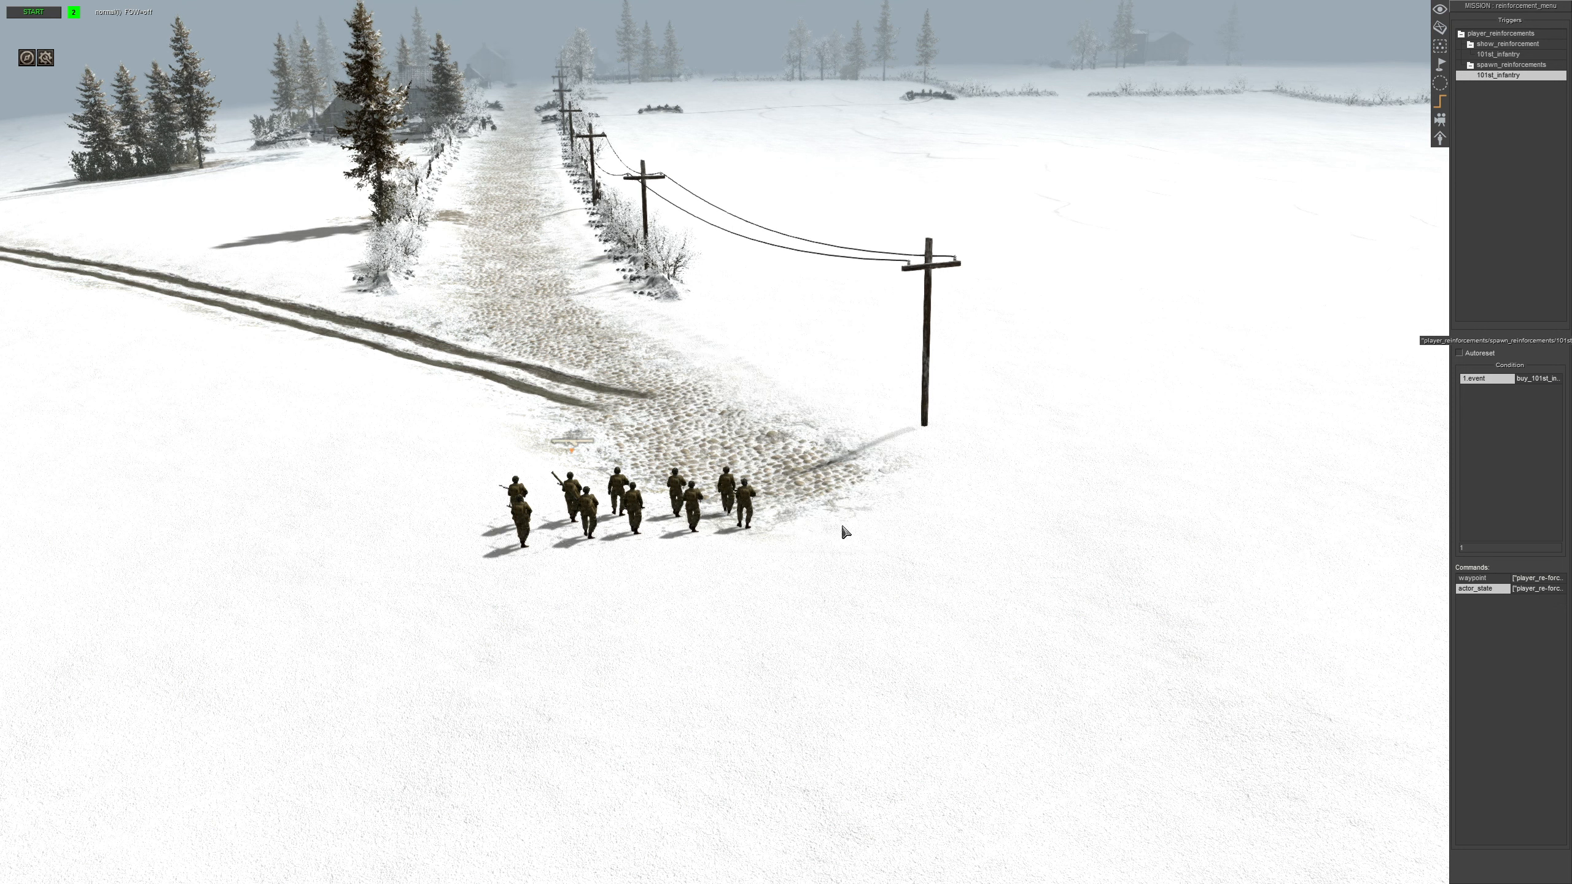
Add an event command to the spawn trigger and assign it the buy_101st_infantry event
{"action": "double_click", "coordinate": [1480, 615]}
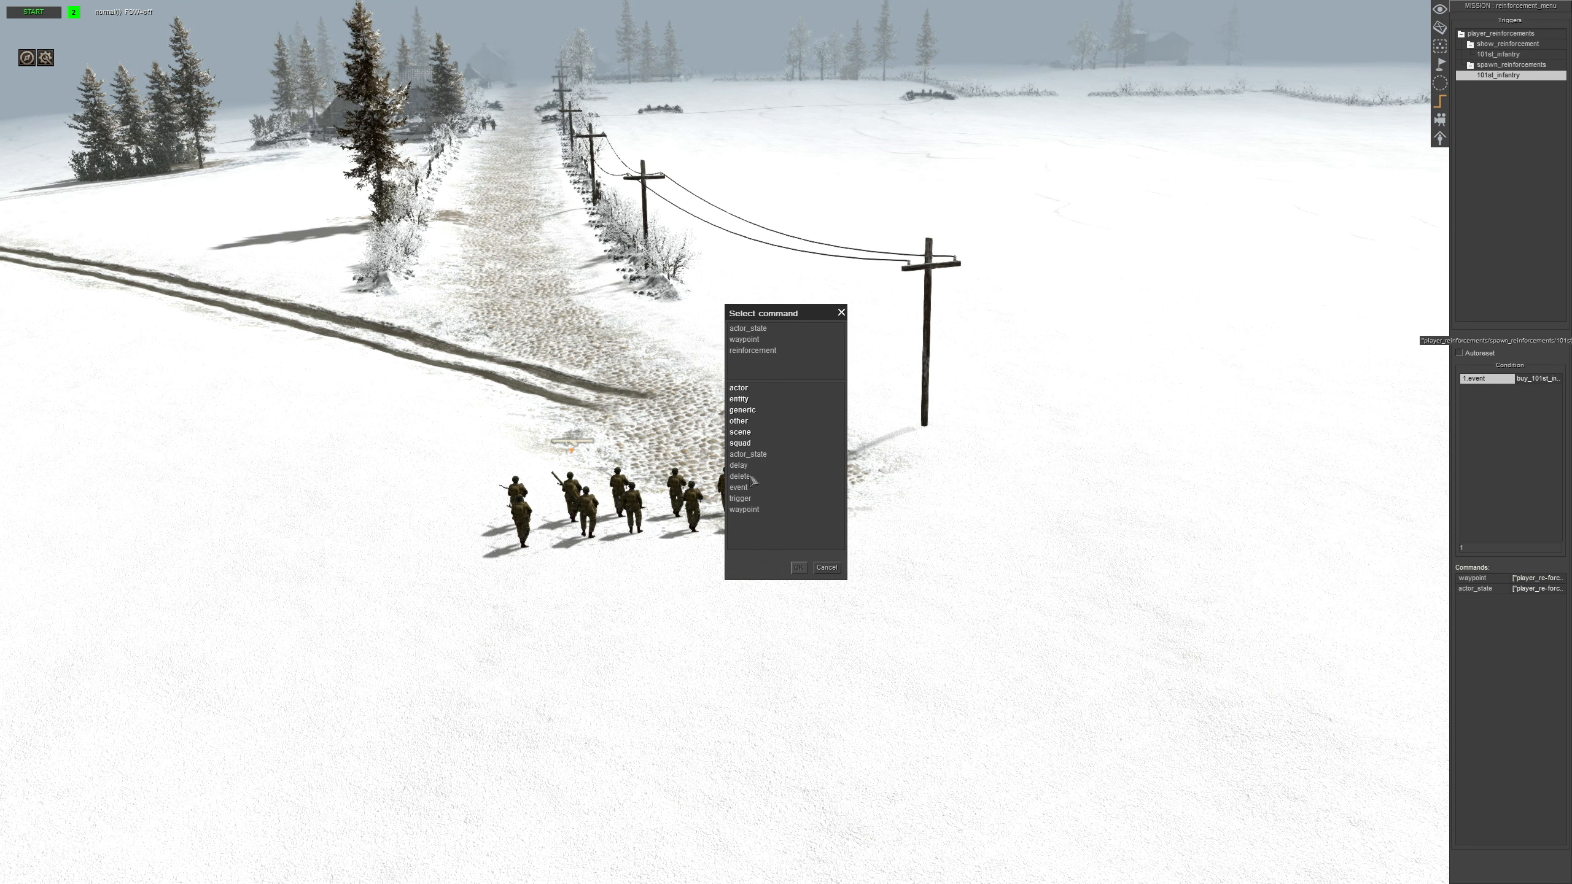
{"action": "double_click", "coordinate": [749, 487]}
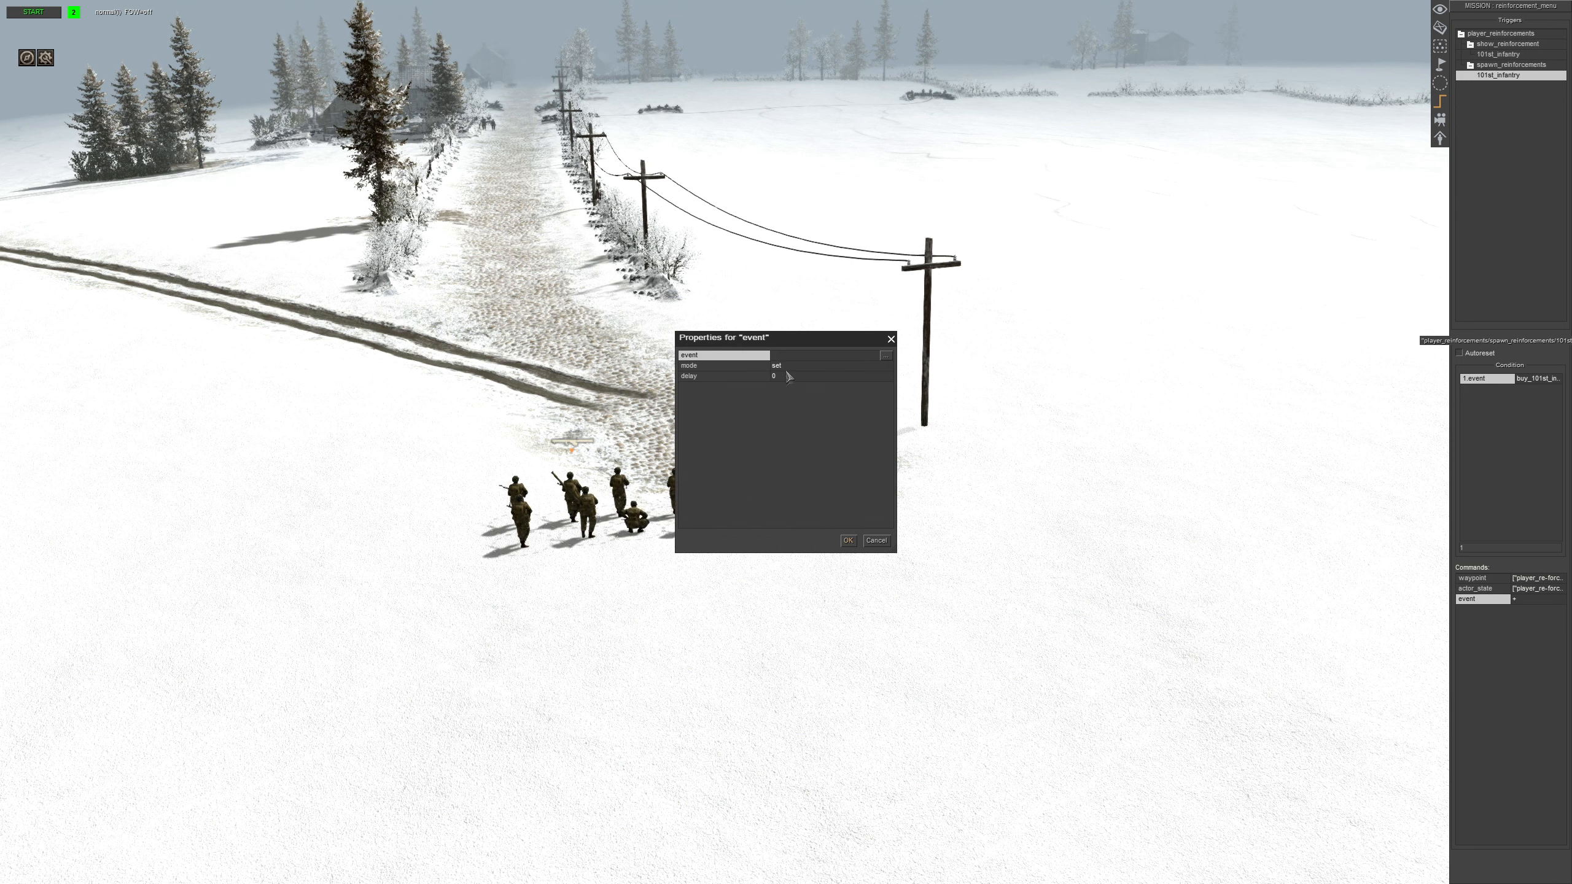
{"action": "double_click", "coordinate": [789, 359]}
{"action": "left_click", "coordinate": [774, 362]}
{"action": "left_click", "coordinate": [848, 539]}
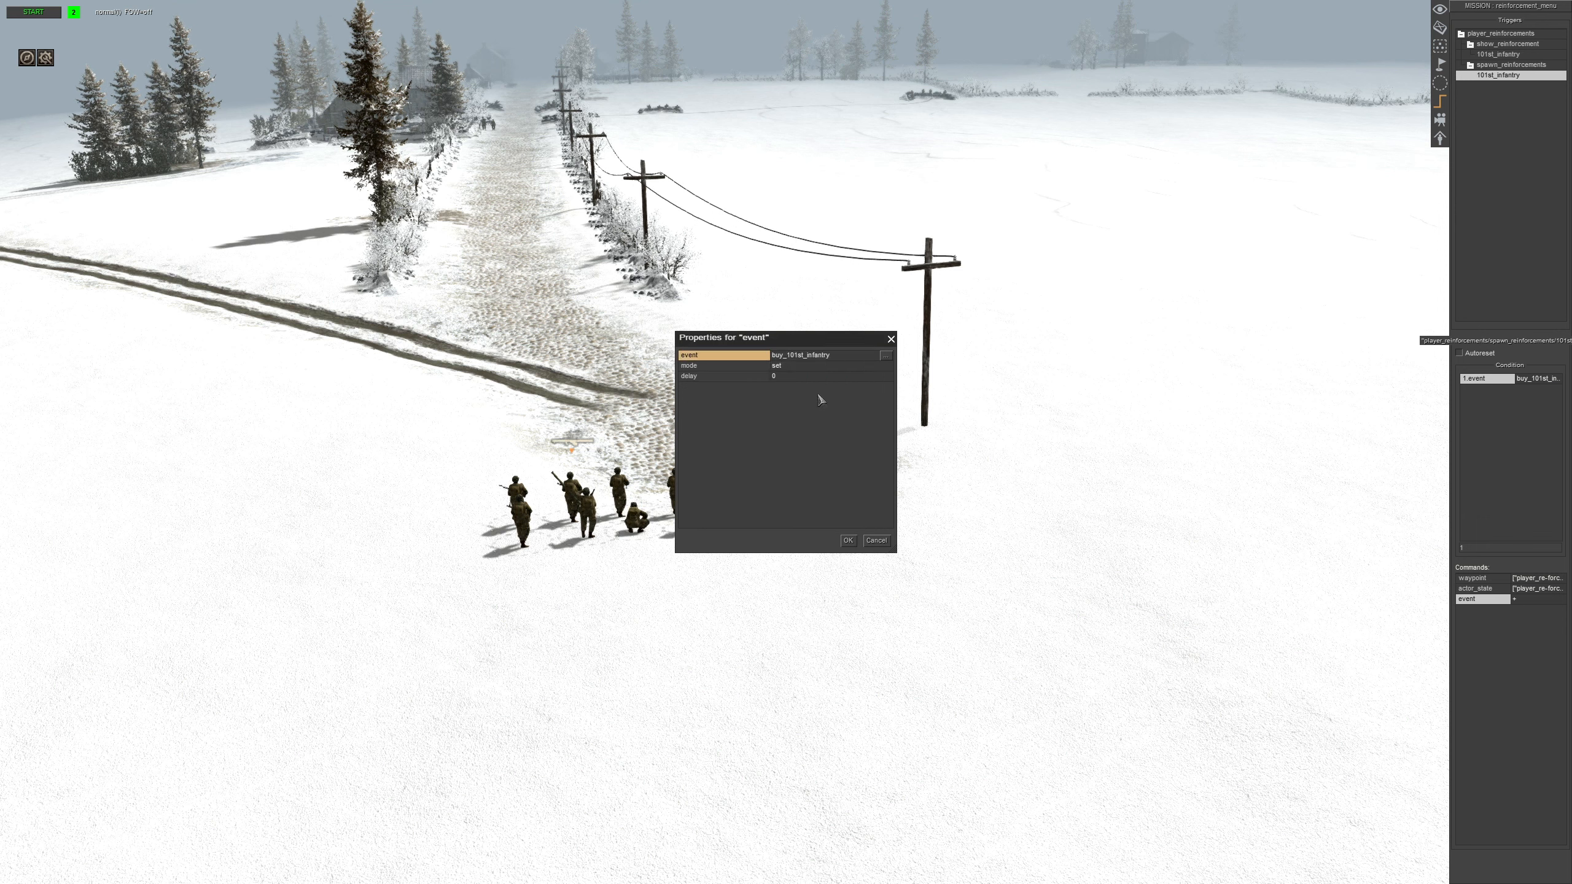
Set the event command's mode to reset and its delay to 5
{"action": "left_click", "coordinate": [740, 367]}
{"action": "left_click", "coordinate": [793, 365]}
{"action": "left_click", "coordinate": [797, 384]}
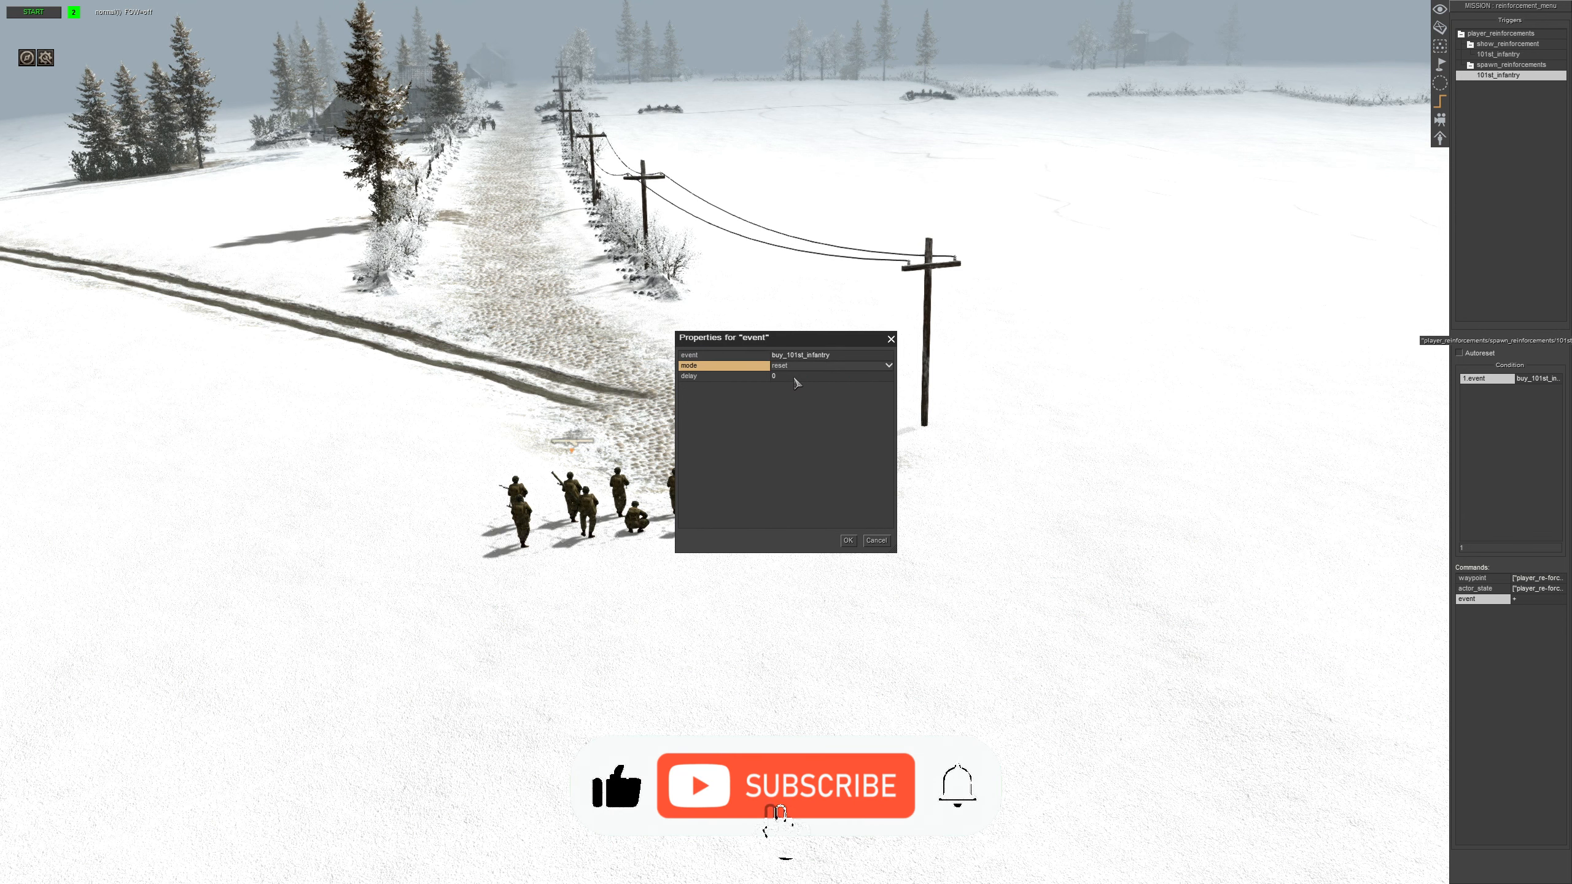
{"action": "left_click", "coordinate": [796, 378]}
{"action": "type", "text": "5"}
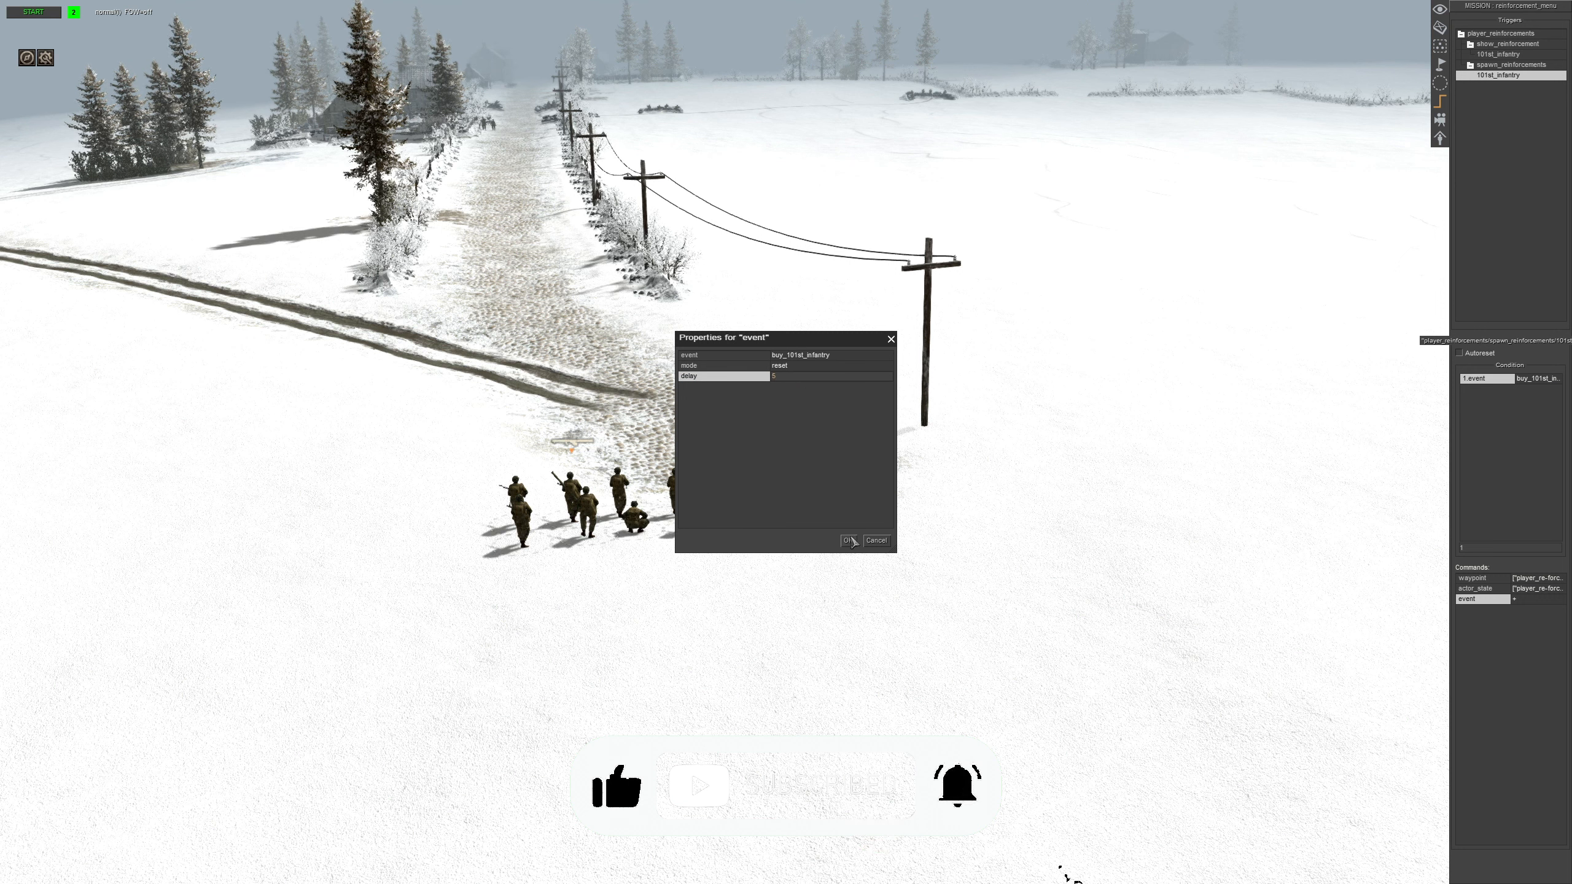
{"action": "left_click", "coordinate": [849, 540]}
Add a delay command with a time of 5 to the spawn trigger
{"action": "right_click", "coordinate": [1480, 627]}
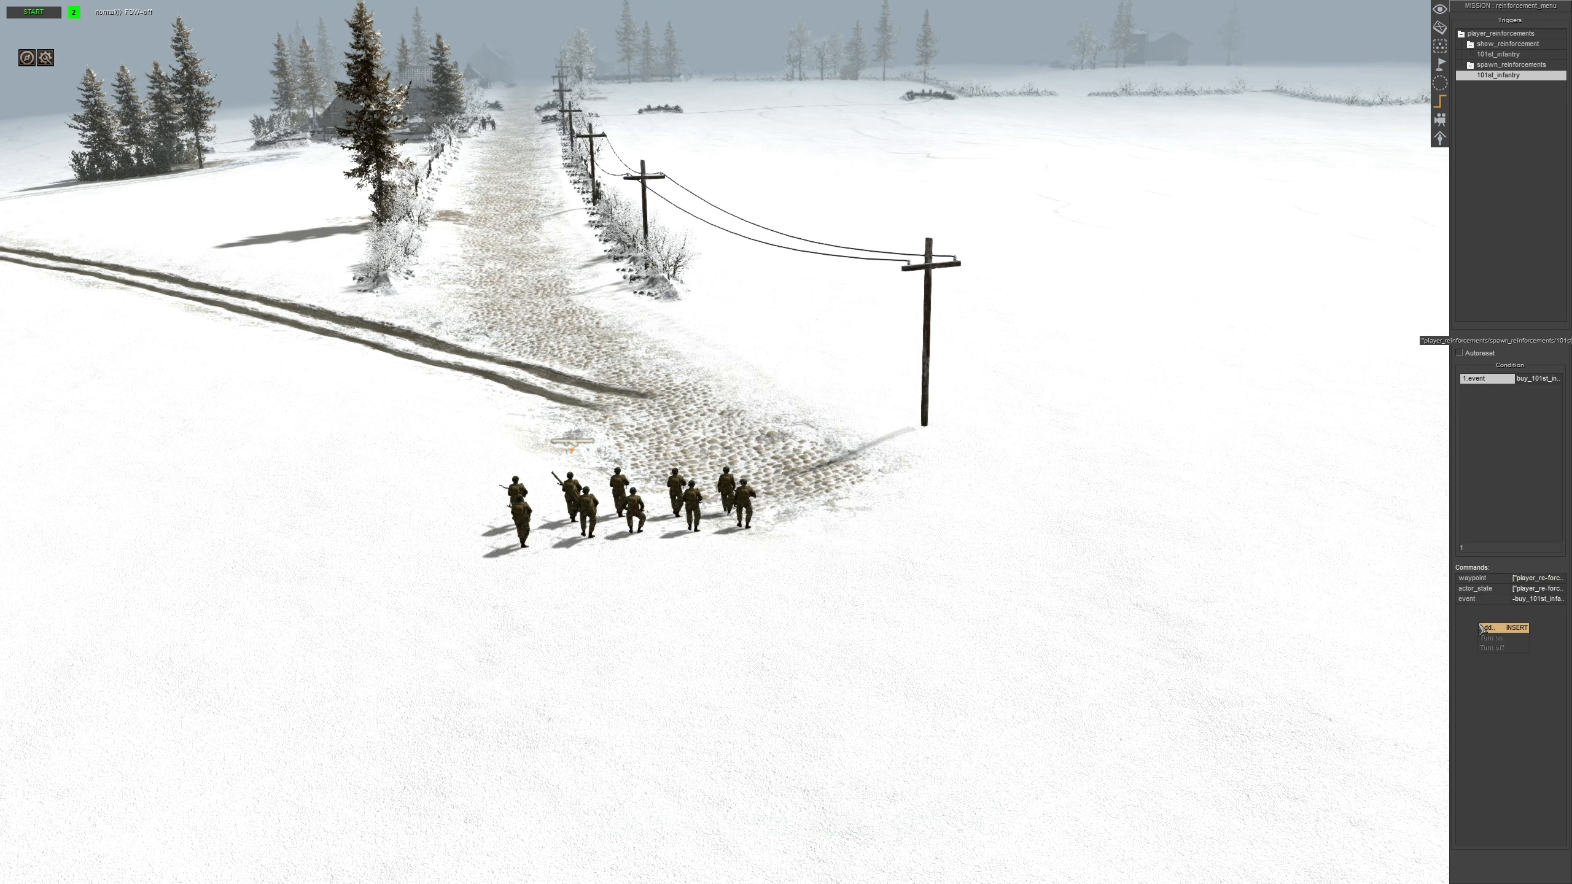
{"action": "left_click", "coordinate": [1486, 628]}
{"action": "double_click", "coordinate": [783, 384]}
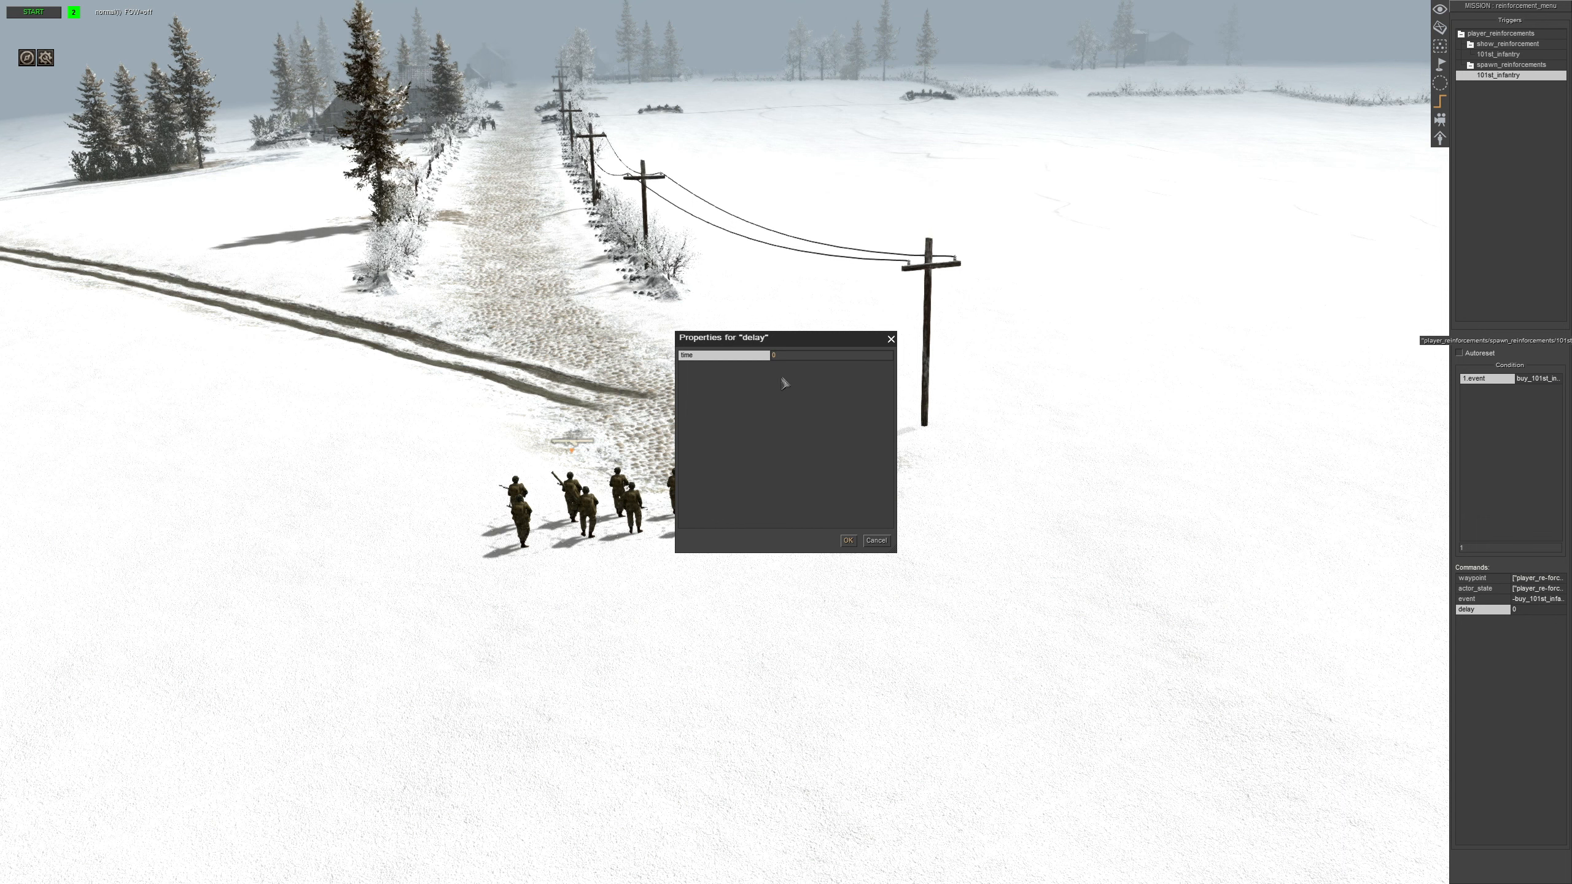
{"action": "type", "text": "5"}
{"action": "key", "text": "Return"}
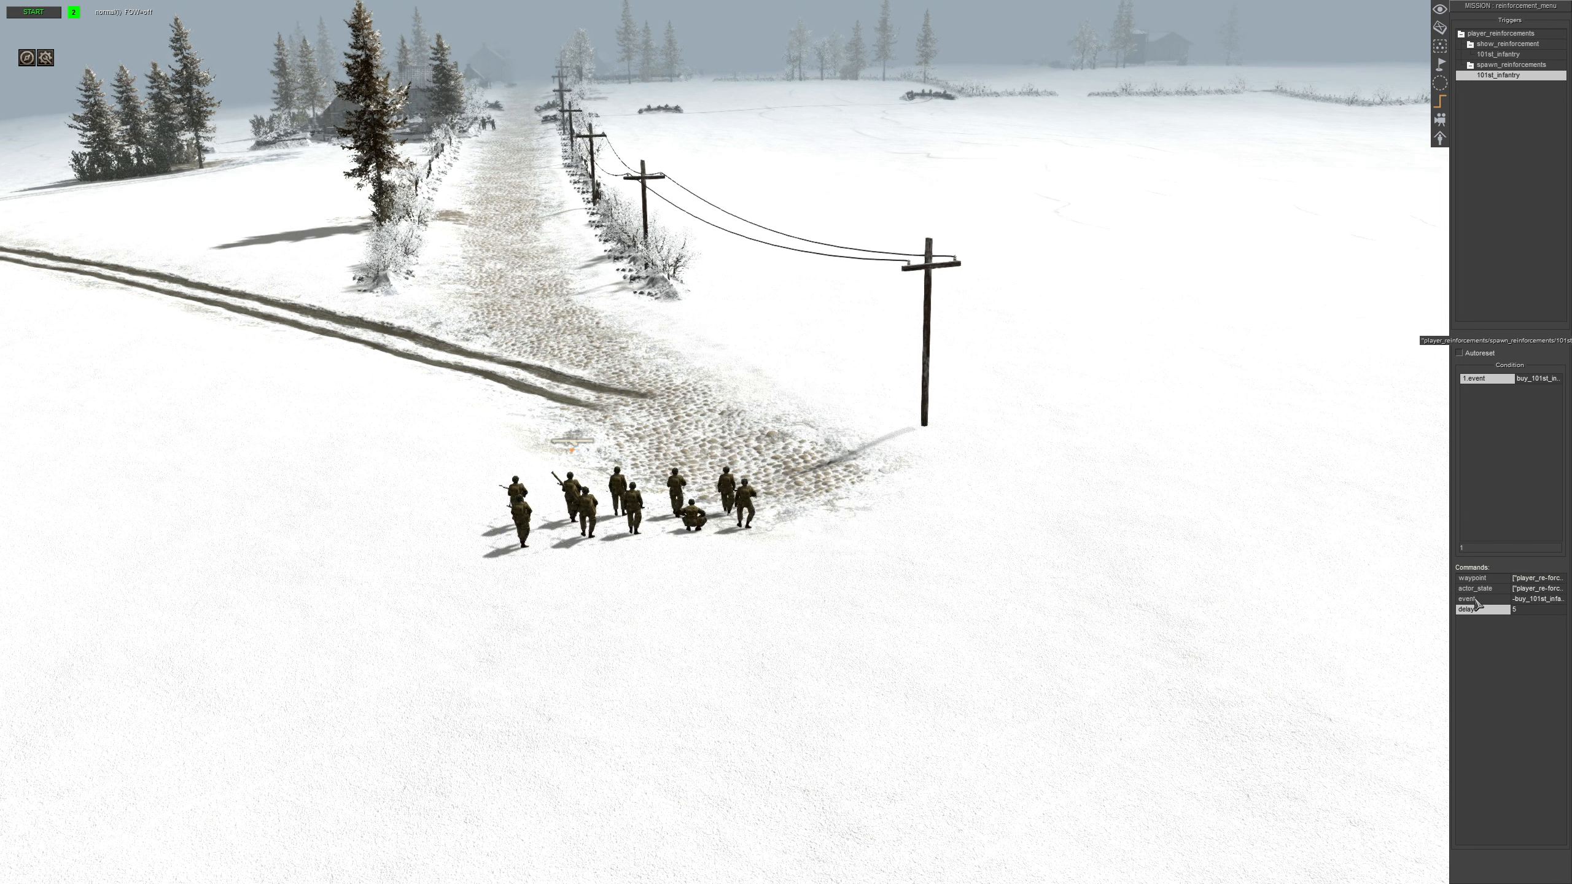
Add a trigger command that turns off the 101st_infantry trigger under spawn_reinforcements
{"action": "middle_click_drag", "start_coordinate": [1062, 606], "coordinate": [1146, 613]}
{"action": "right_click", "coordinate": [1478, 639]}
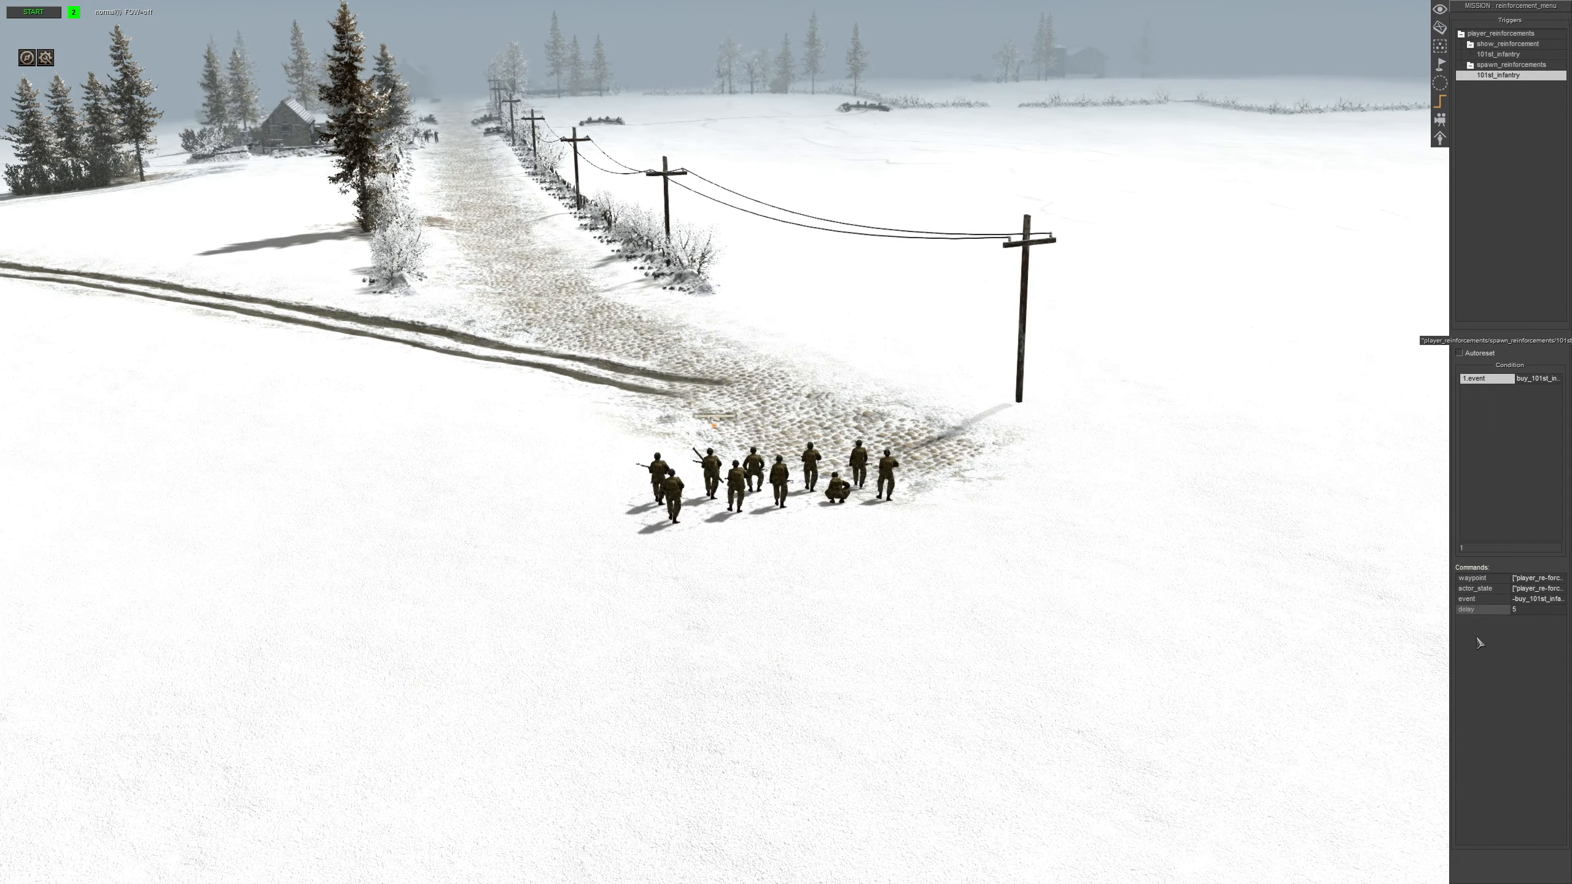
{"action": "left_click", "coordinate": [1485, 644]}
{"action": "double_click", "coordinate": [766, 500]}
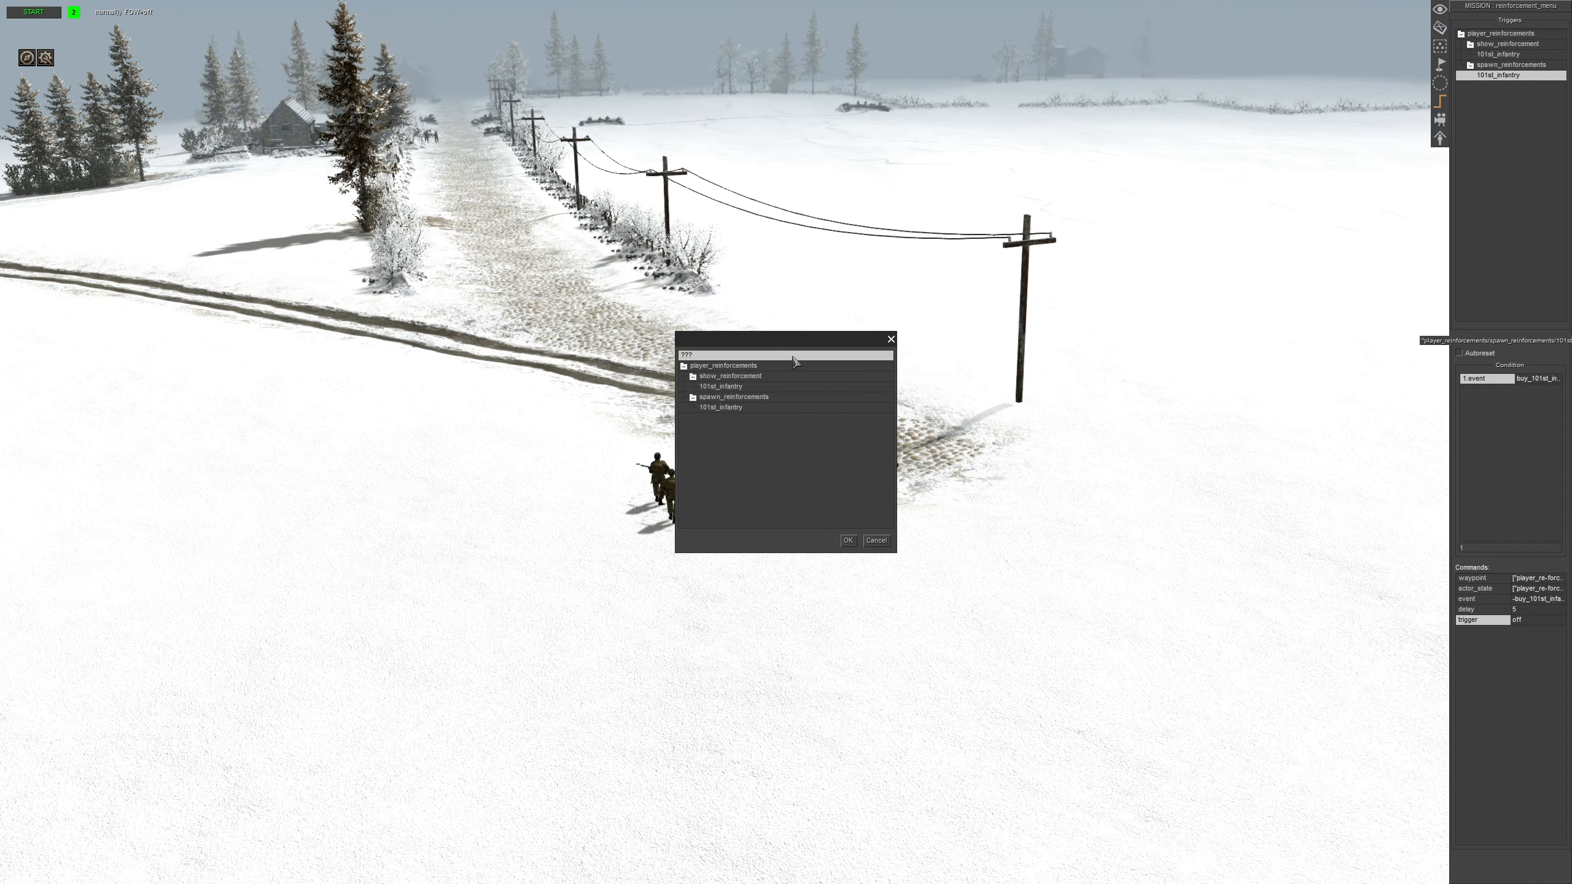
{"action": "left_click", "coordinate": [723, 410]}
{"action": "left_click", "coordinate": [855, 543]}
{"action": "left_click", "coordinate": [855, 543]}
{"action": "middle_click_drag", "start_coordinate": [1102, 466], "coordinate": [1099, 466]}
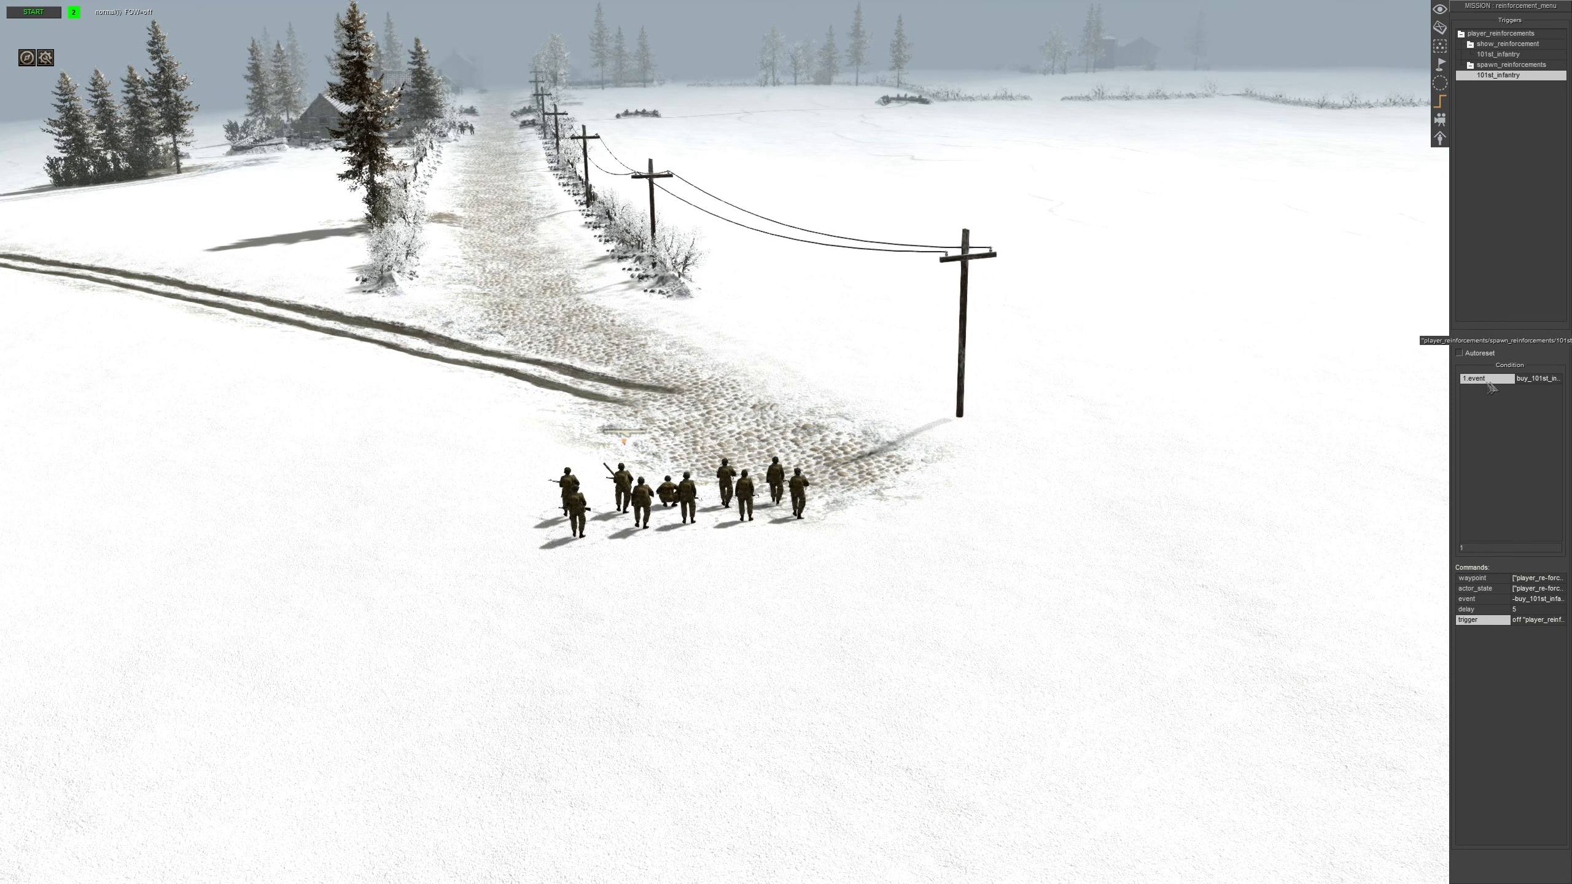
Compare the spawn trigger's event condition with the eventEnd of the 101st_infantry entry in the mission reinforcements
{"action": "double_click", "coordinate": [1486, 379]}
{"action": "left_click", "coordinate": [848, 538]}
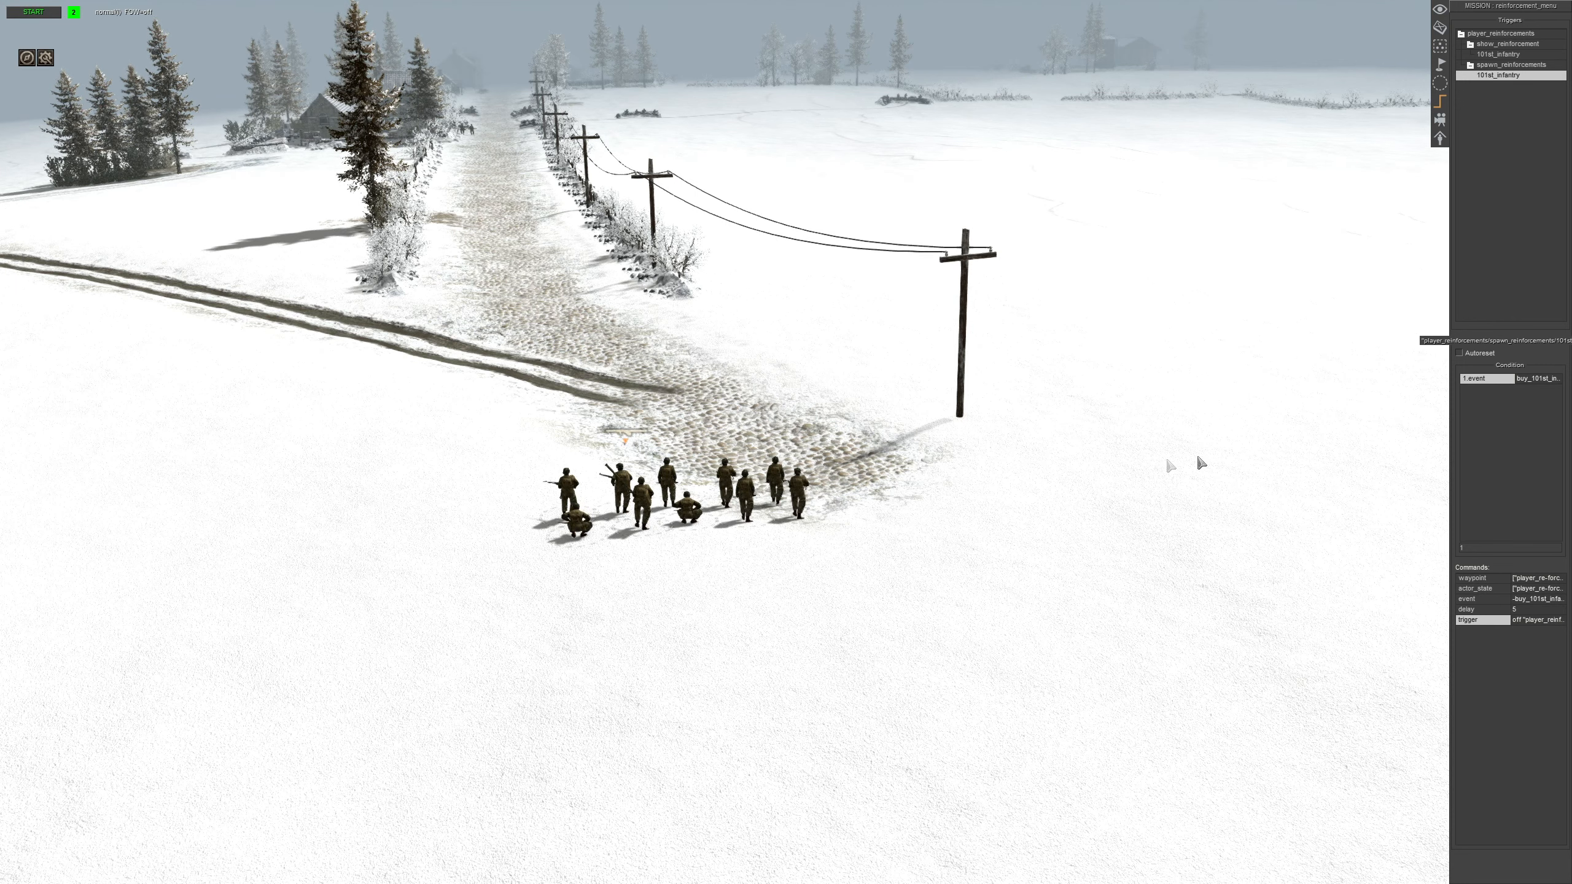
{"action": "key", "text": "m"}
{"action": "left_click", "coordinate": [754, 459]}
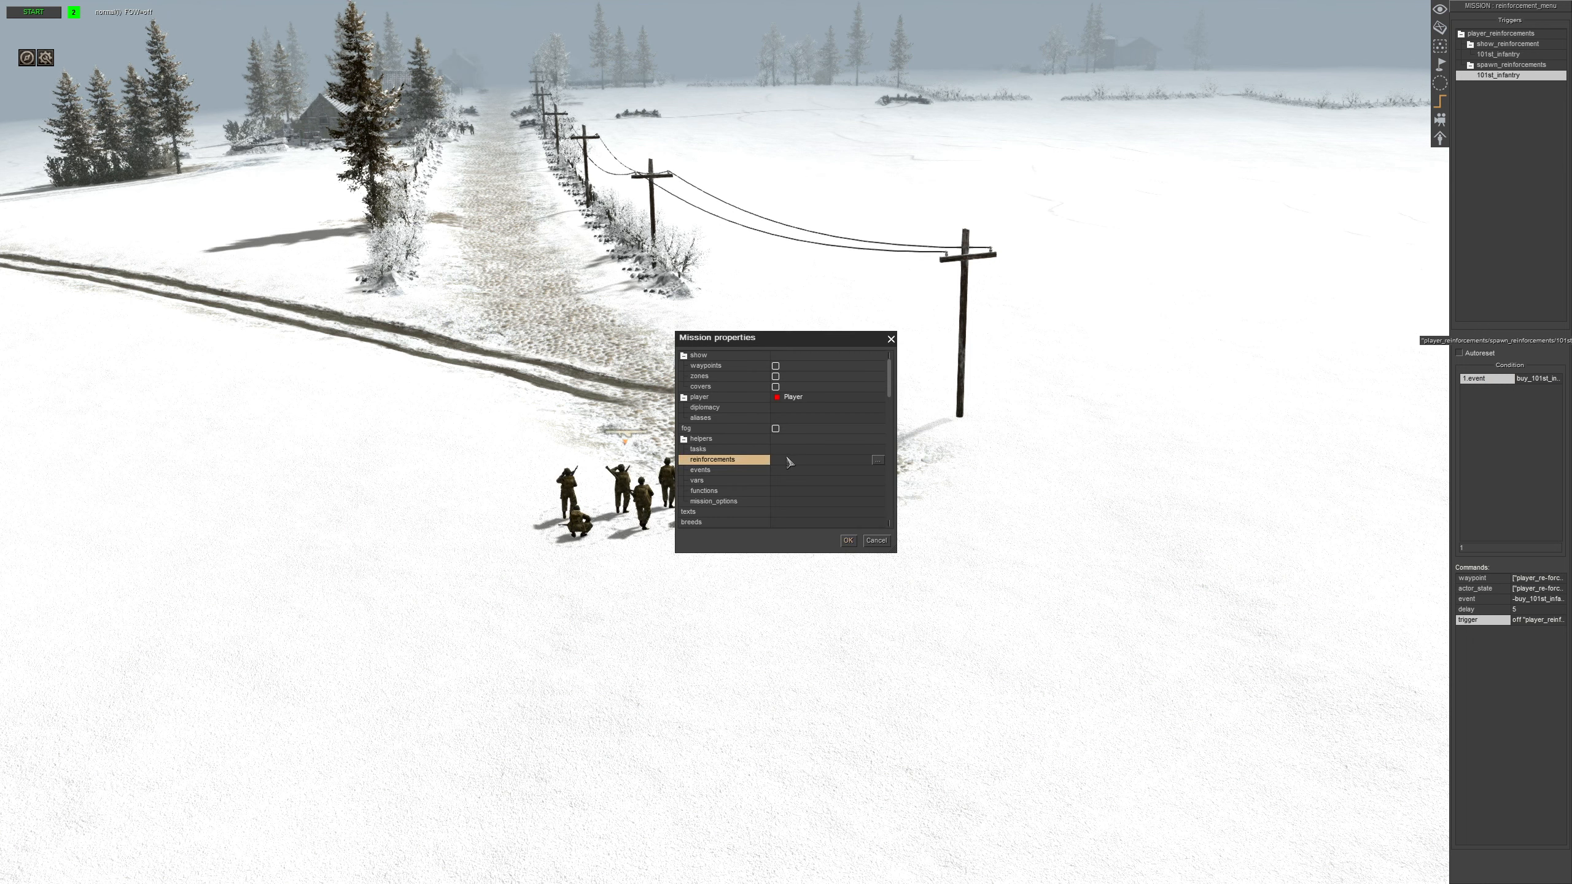
{"action": "double_click", "coordinate": [755, 458]}
{"action": "left_click", "coordinate": [741, 470]}
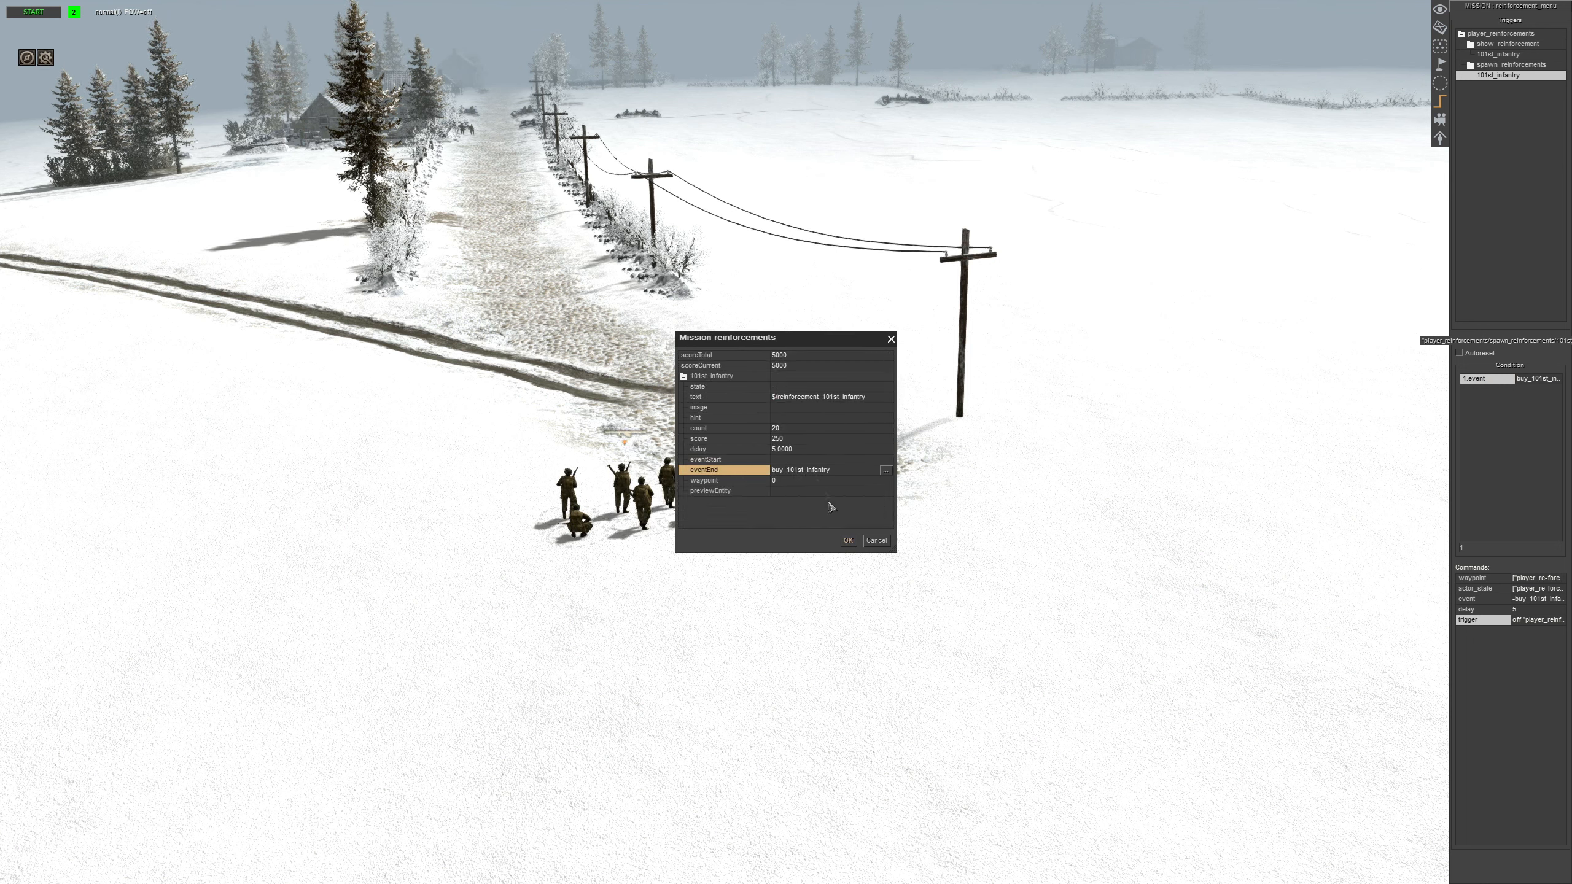
{"action": "left_click", "coordinate": [849, 541]}
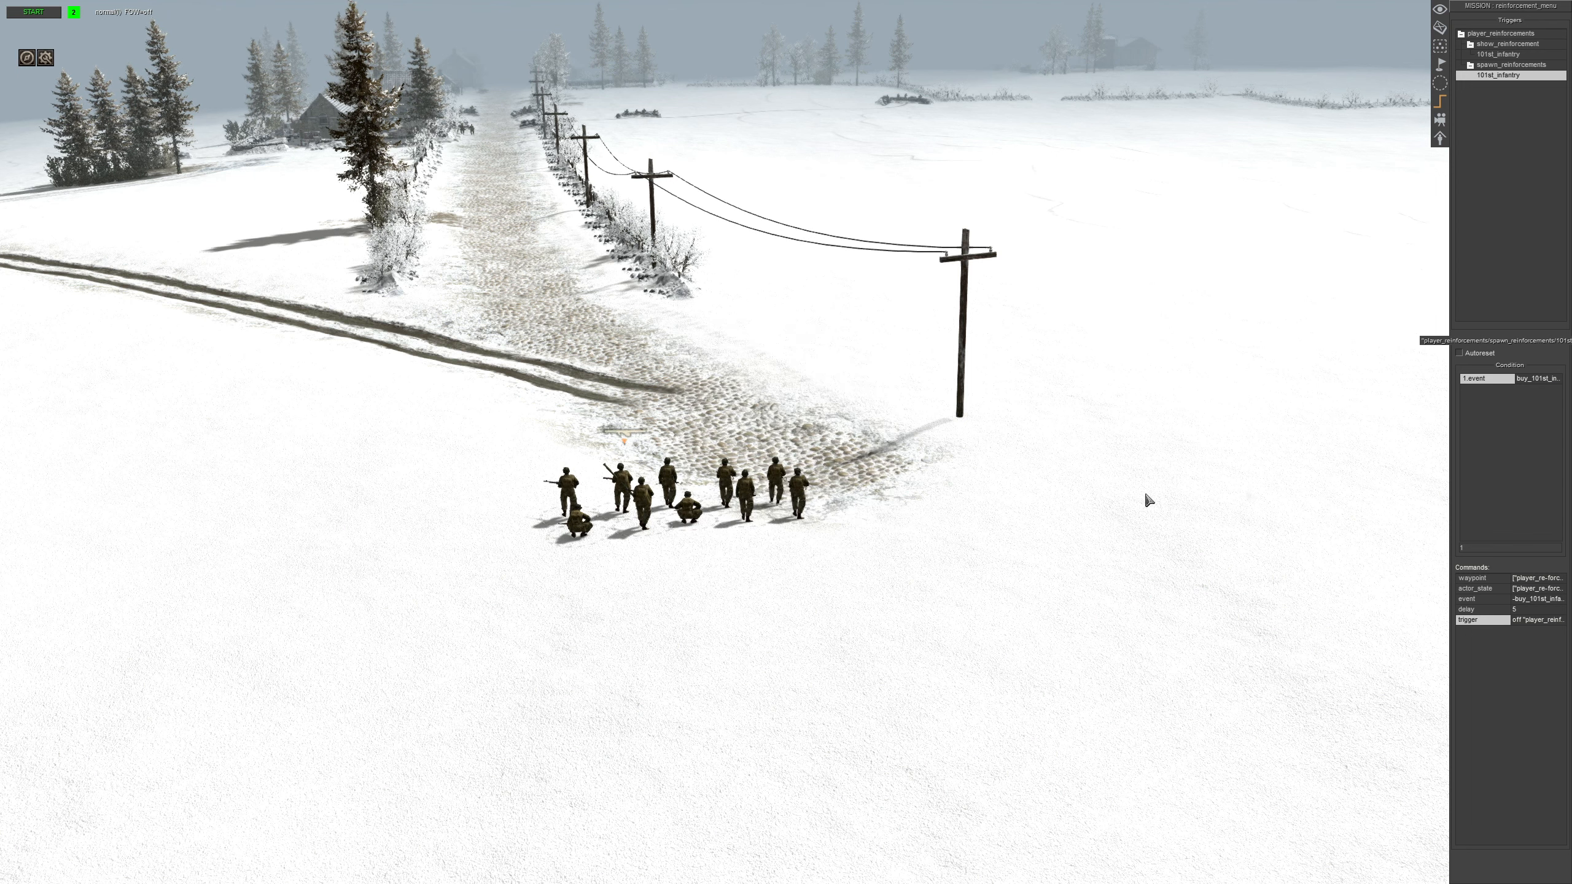
Review the spawn trigger's command list, examining the properties of its event and trigger commands
{"action": "left_click", "coordinate": [1482, 580]}
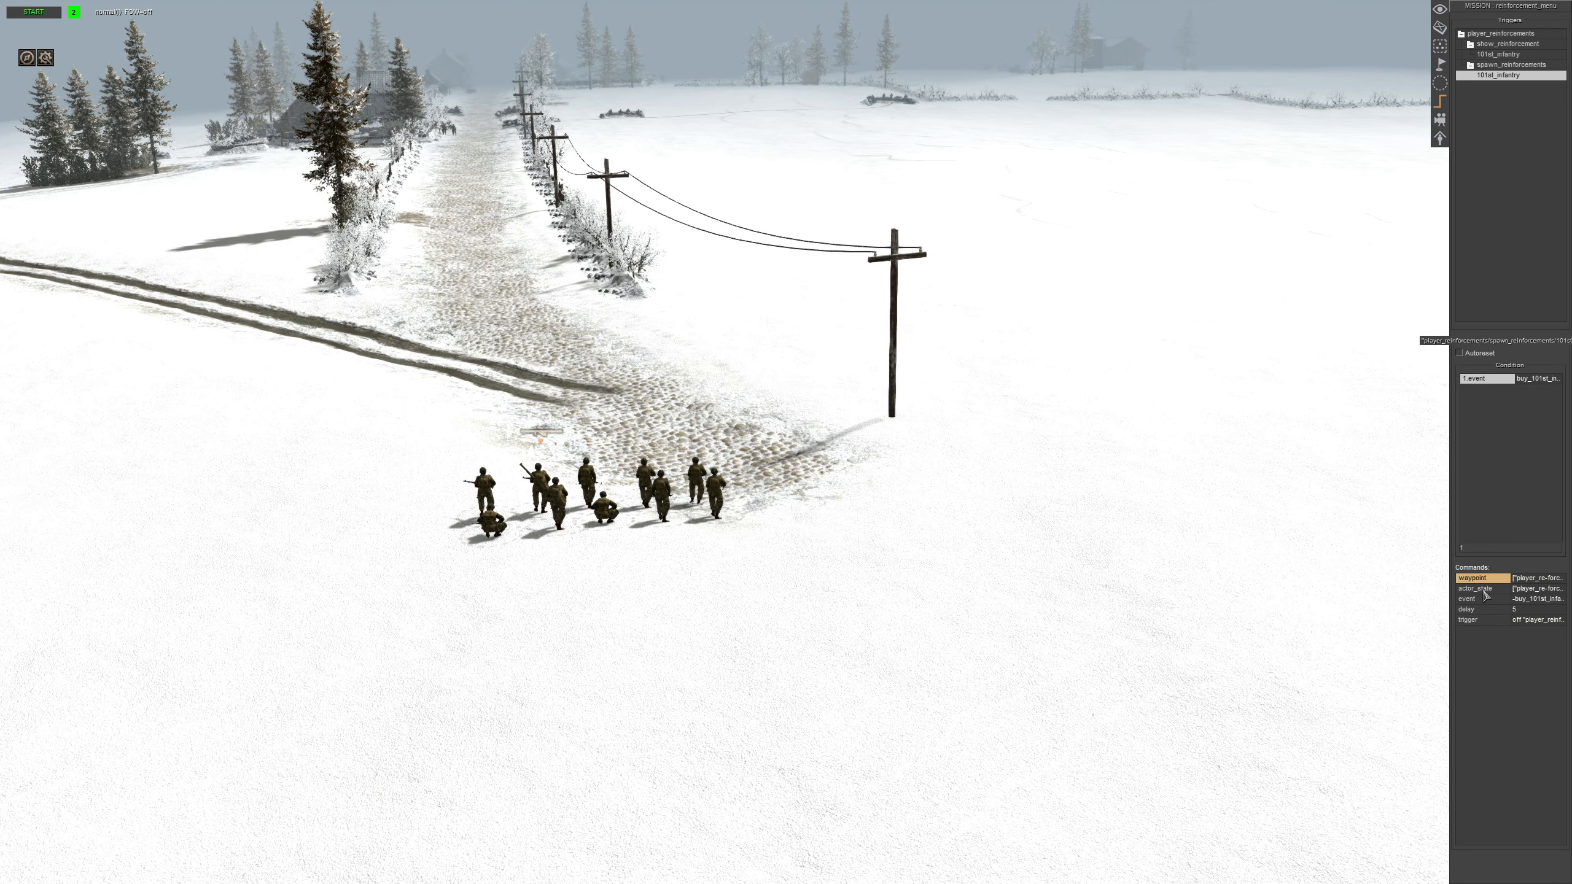
{"action": "left_click", "coordinate": [1484, 590]}
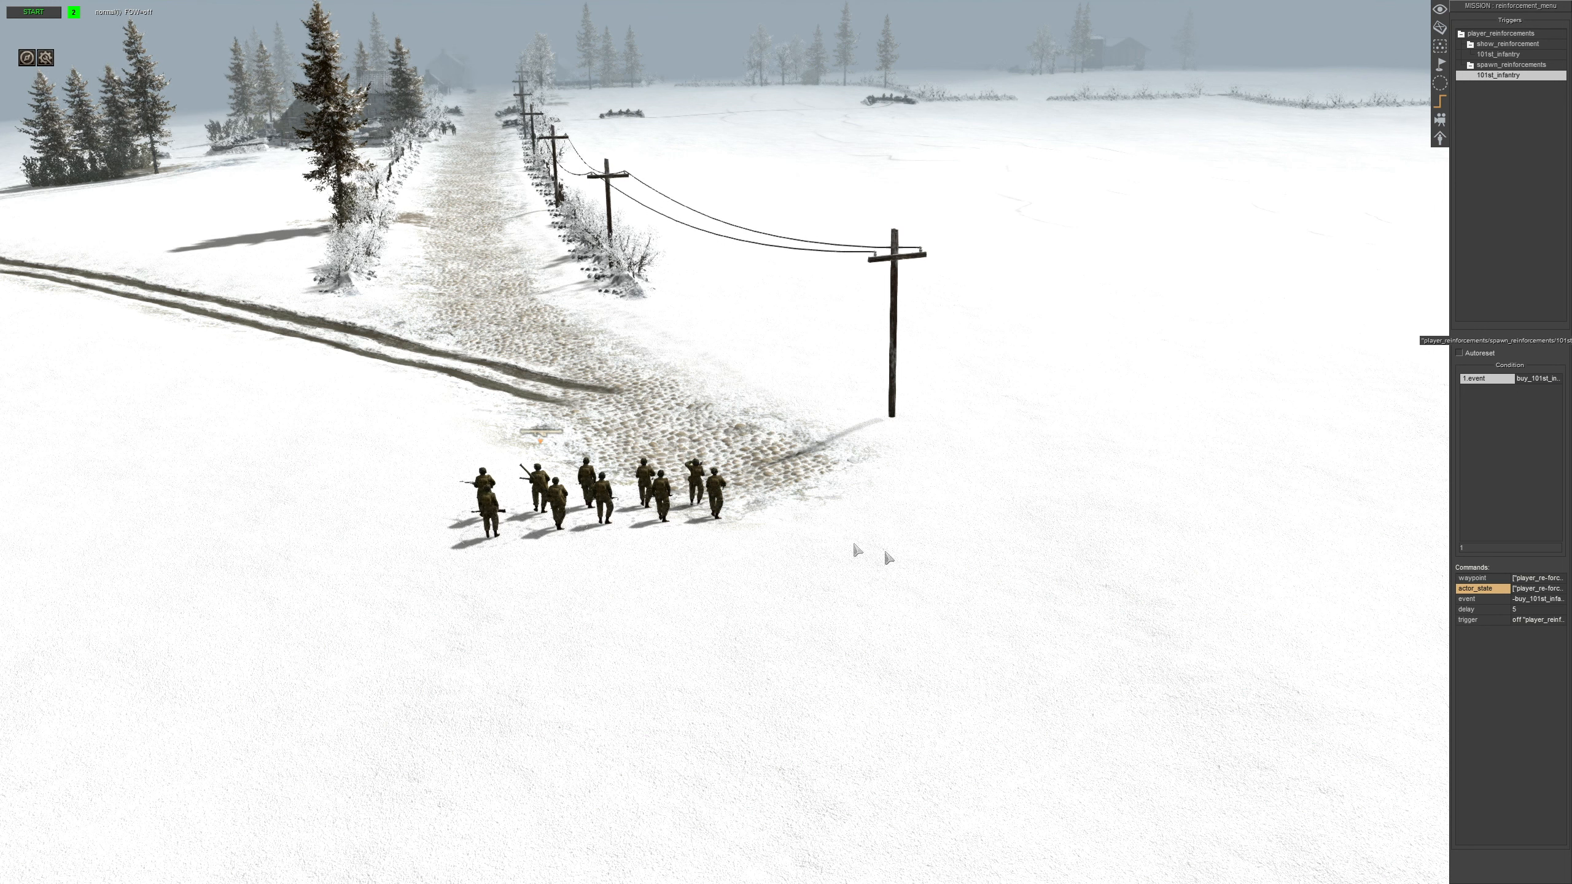
{"action": "double_click", "coordinate": [1483, 599]}
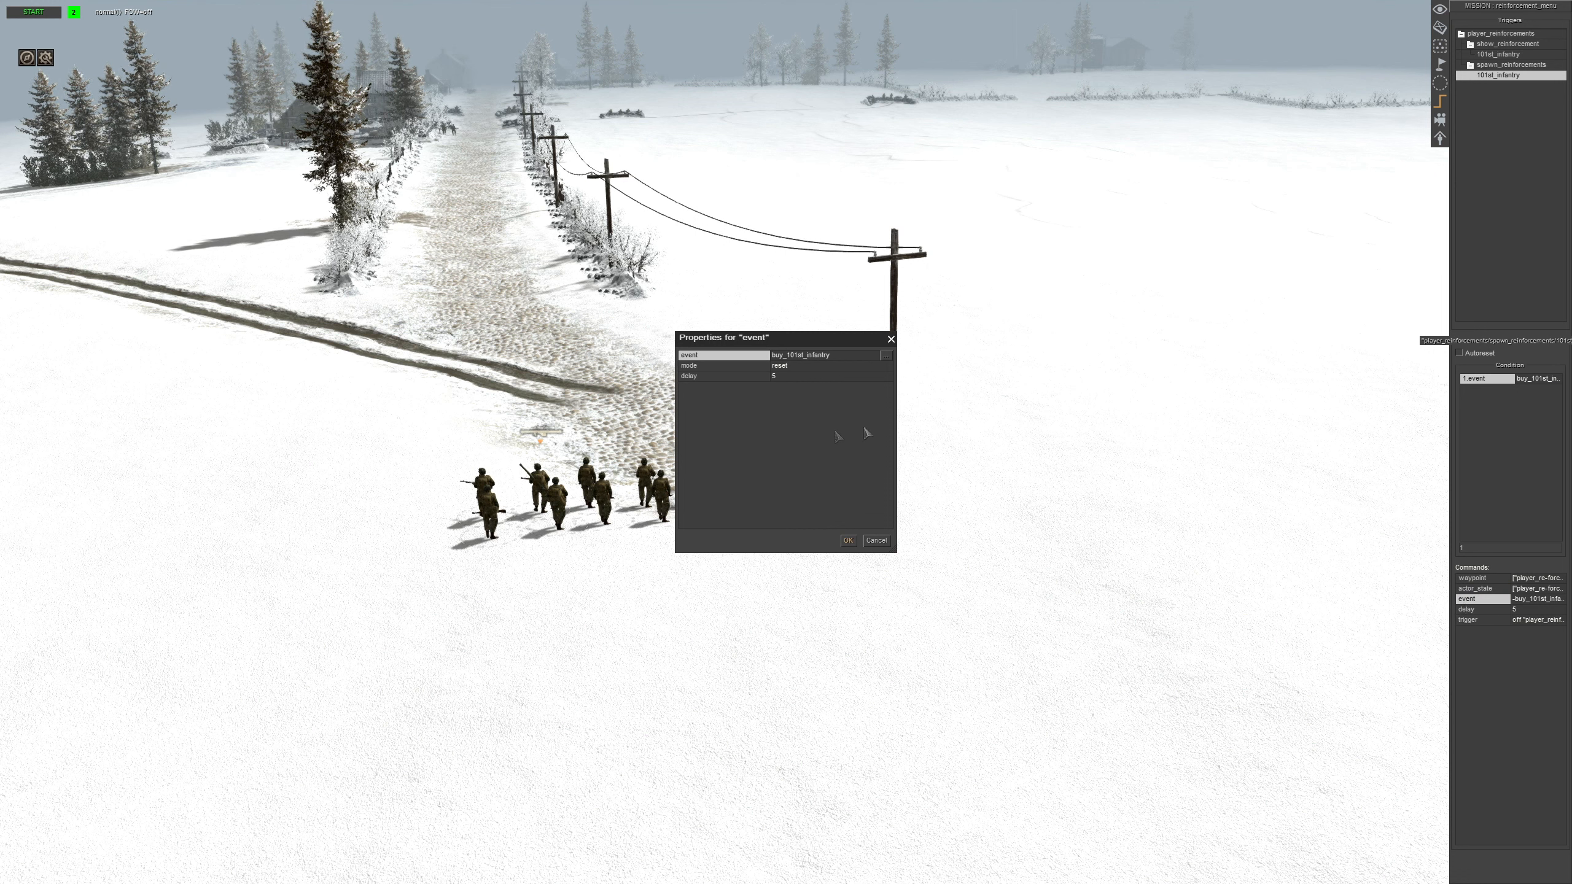
{"action": "left_click", "coordinate": [849, 540]}
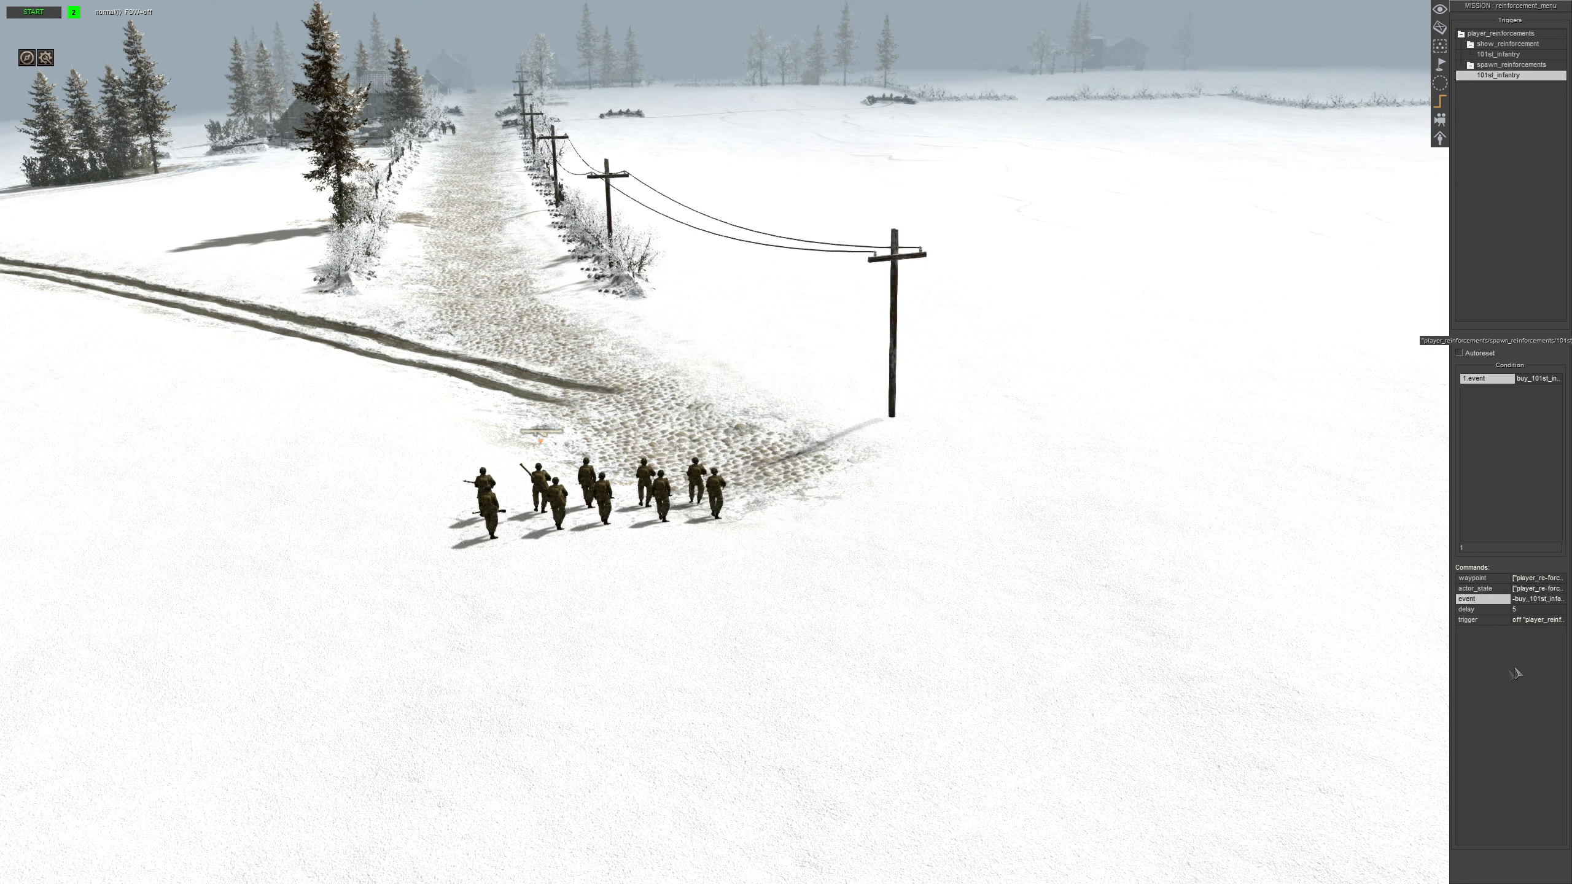
{"action": "double_click", "coordinate": [1477, 620]}
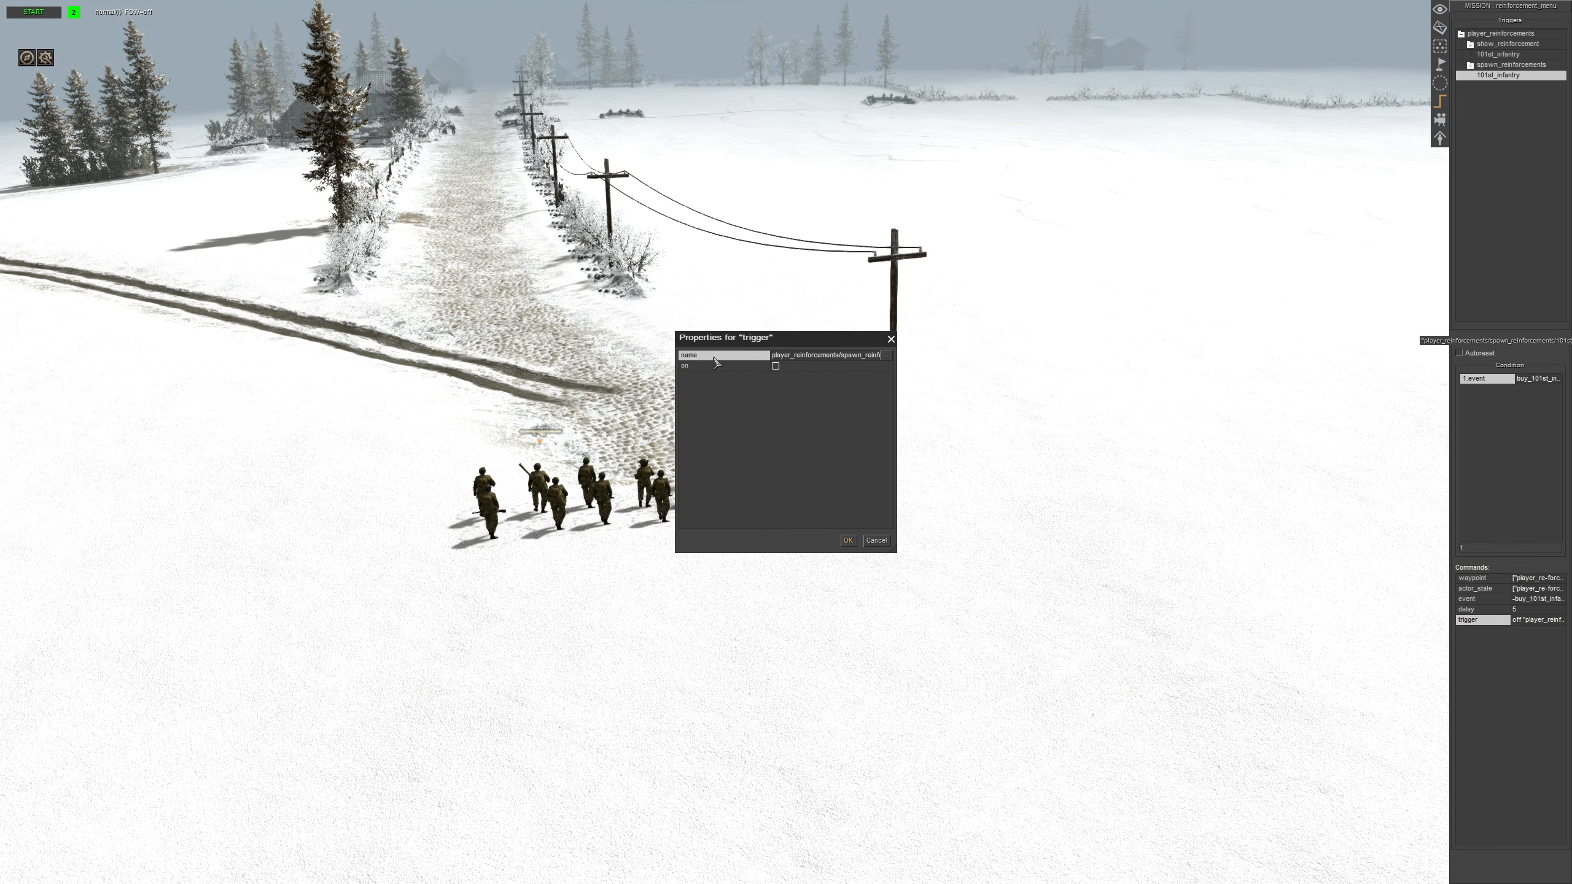
{"action": "left_click", "coordinate": [848, 539]}
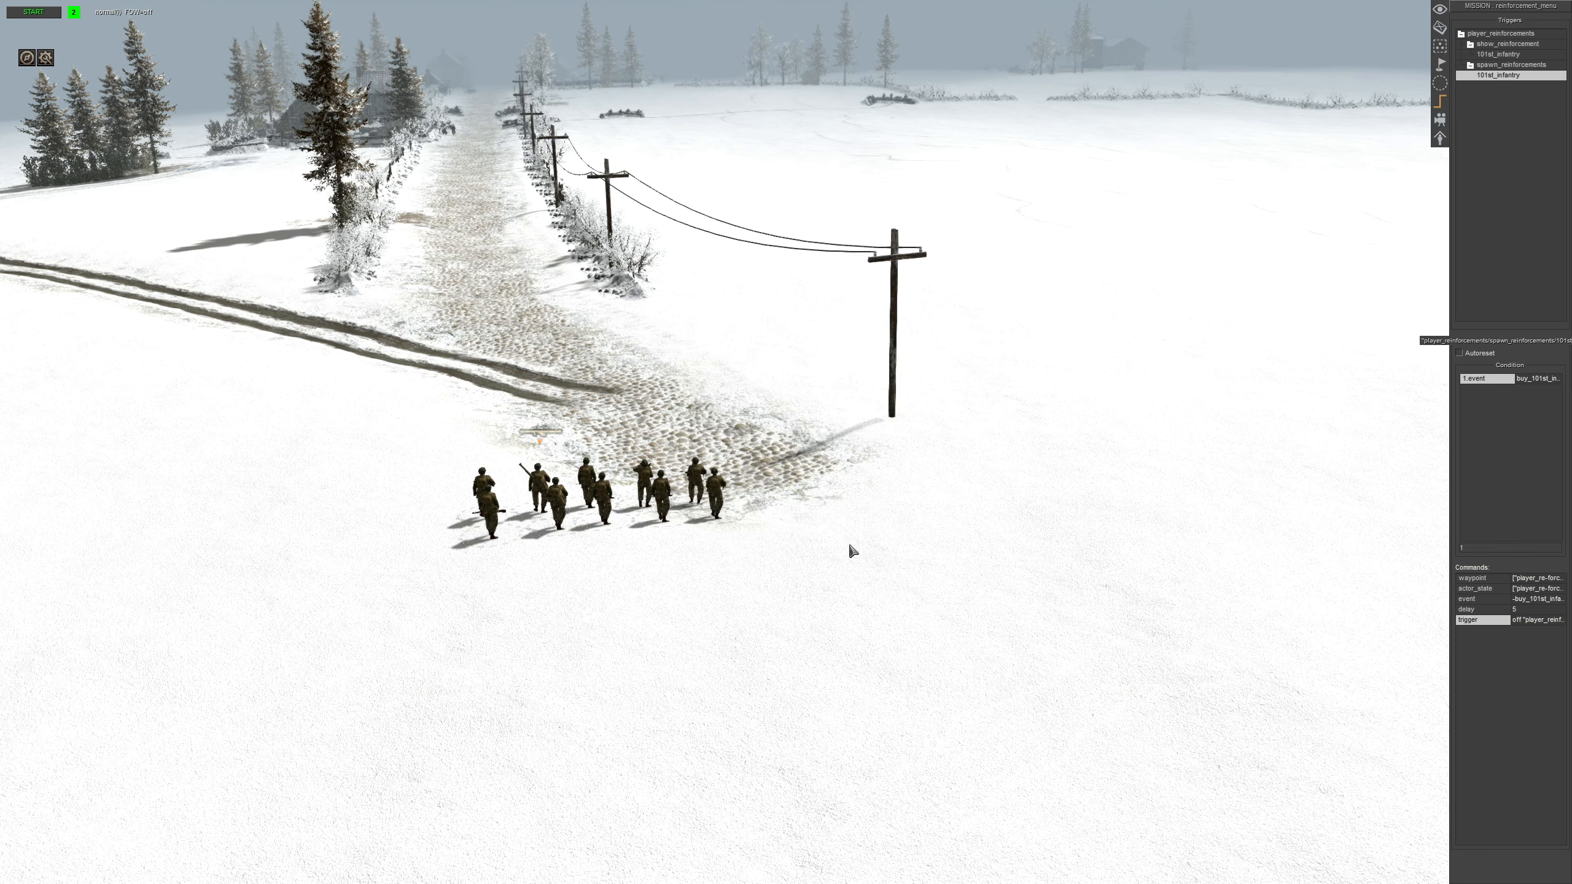
Select all ten soldiers of the squad beside the road and set their player to Allies
{"action": "scroll", "coordinate": [845, 536], "scroll_direction": "up", "scroll_amount": 3}
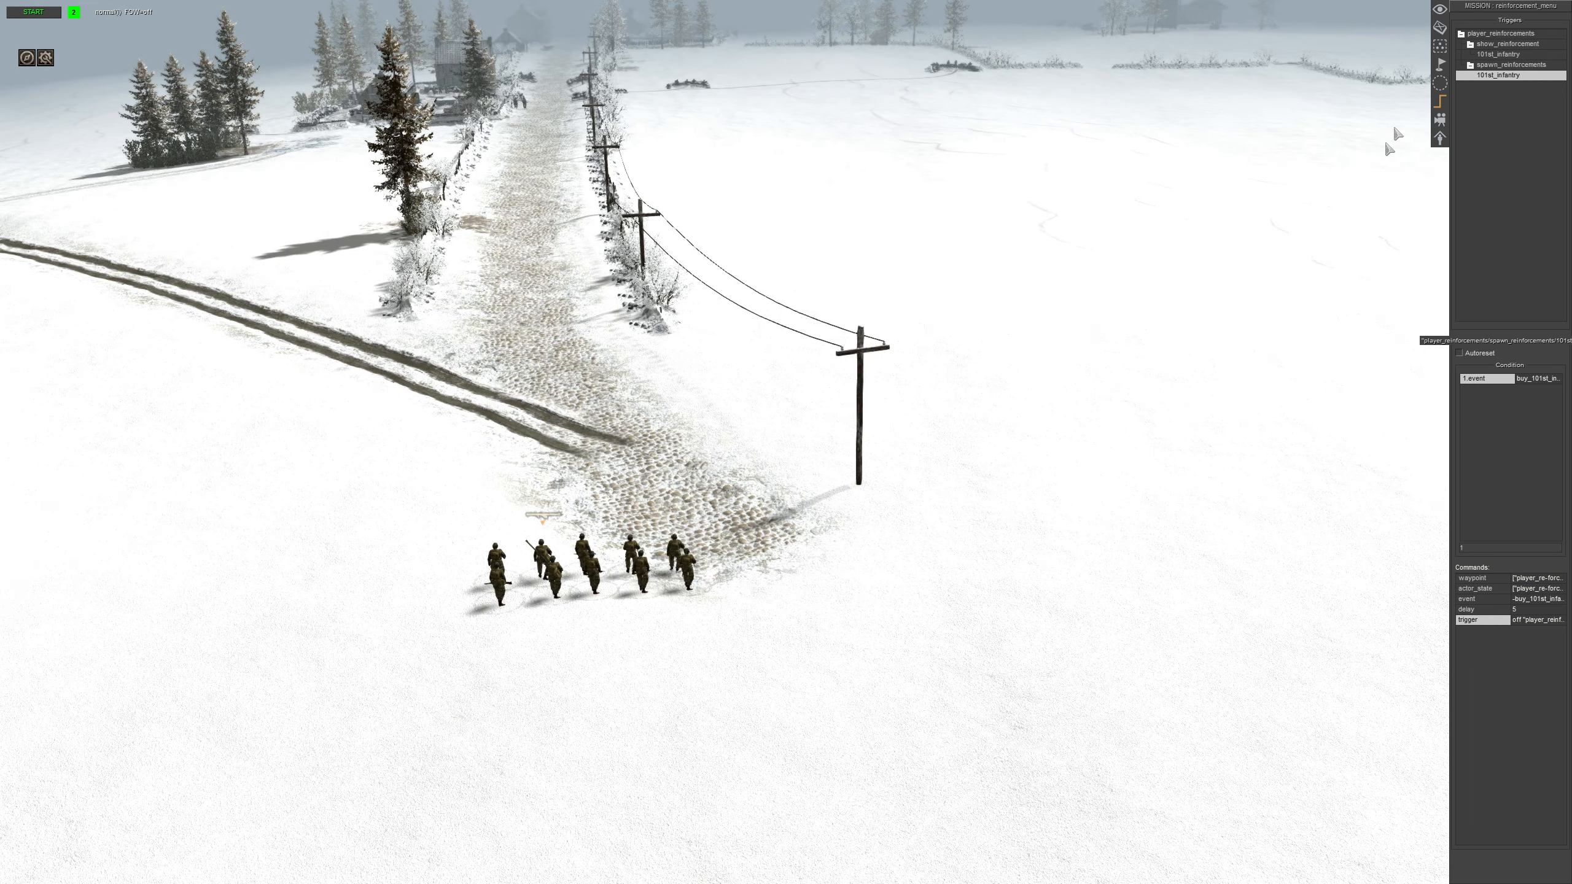
{"action": "left_click", "coordinate": [1439, 27]}
{"action": "left_click_drag", "start_coordinate": [468, 516], "coordinate": [740, 609]}
{"action": "left_click", "coordinate": [1529, 359]}
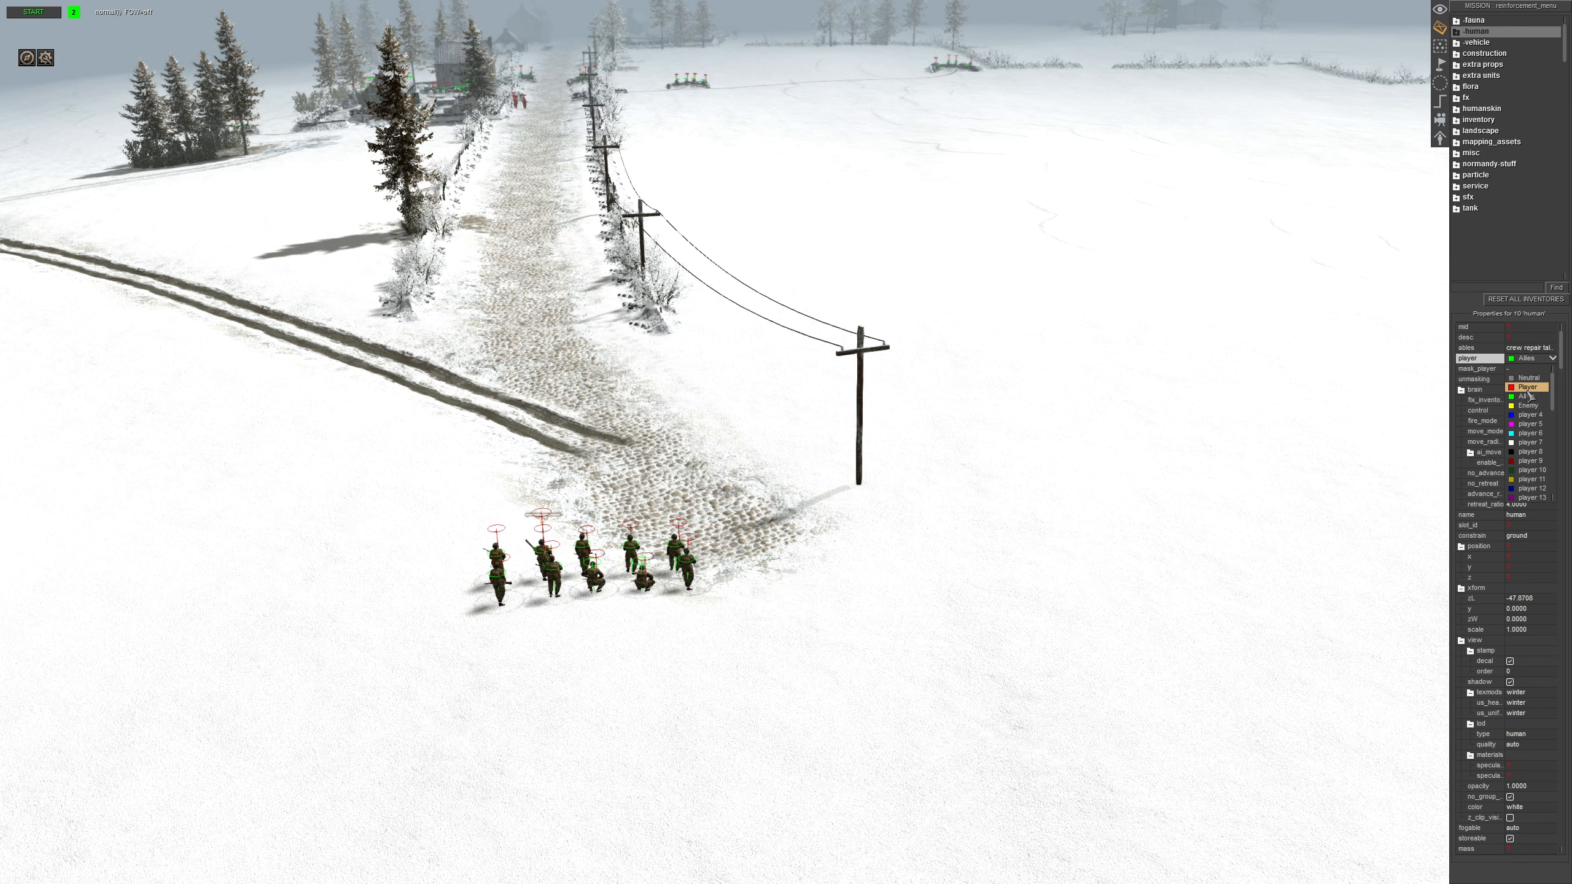
{"action": "left_click", "coordinate": [1529, 398]}
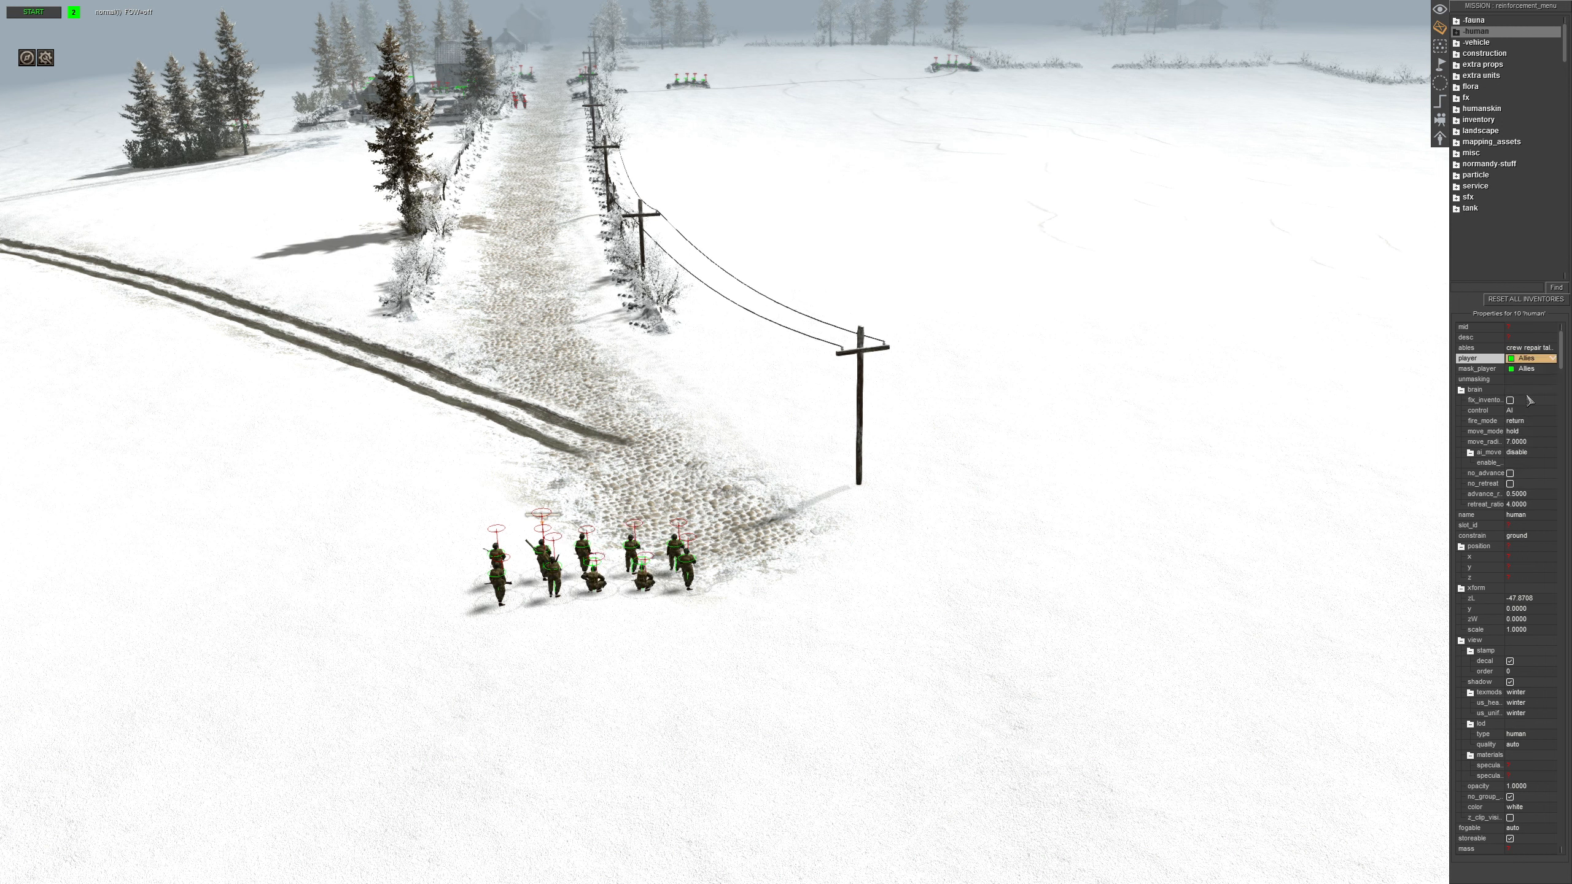
Duplicate the spawn trigger's 5-second delay command at the end of its command list
{"action": "left_click", "coordinate": [1440, 101]}
{"action": "left_click", "coordinate": [1479, 76]}
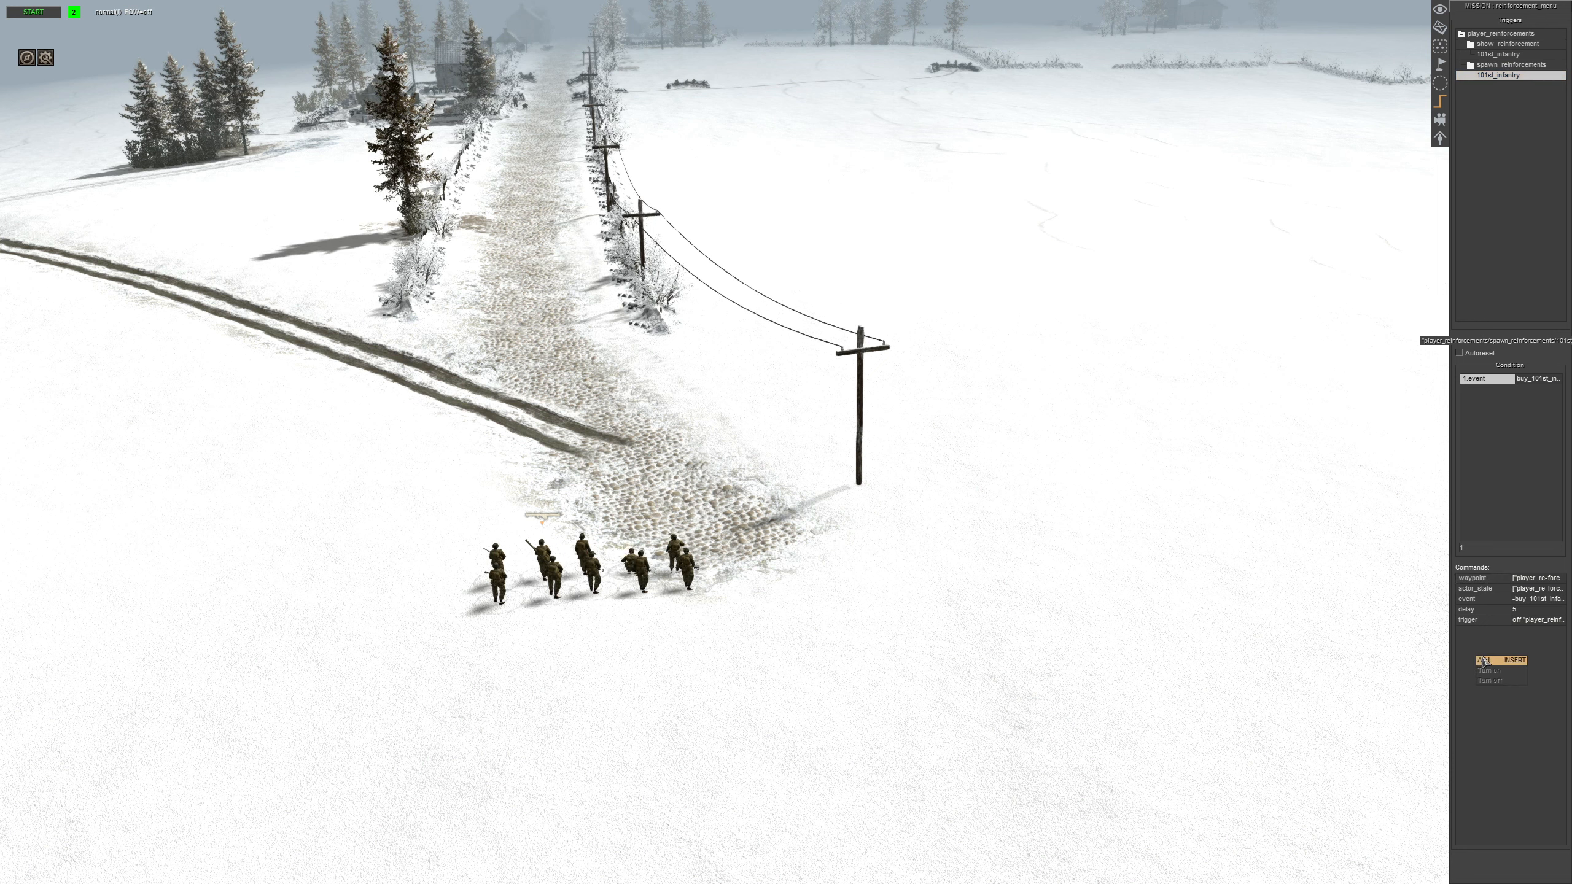
{"action": "left_click", "coordinate": [1488, 611]}
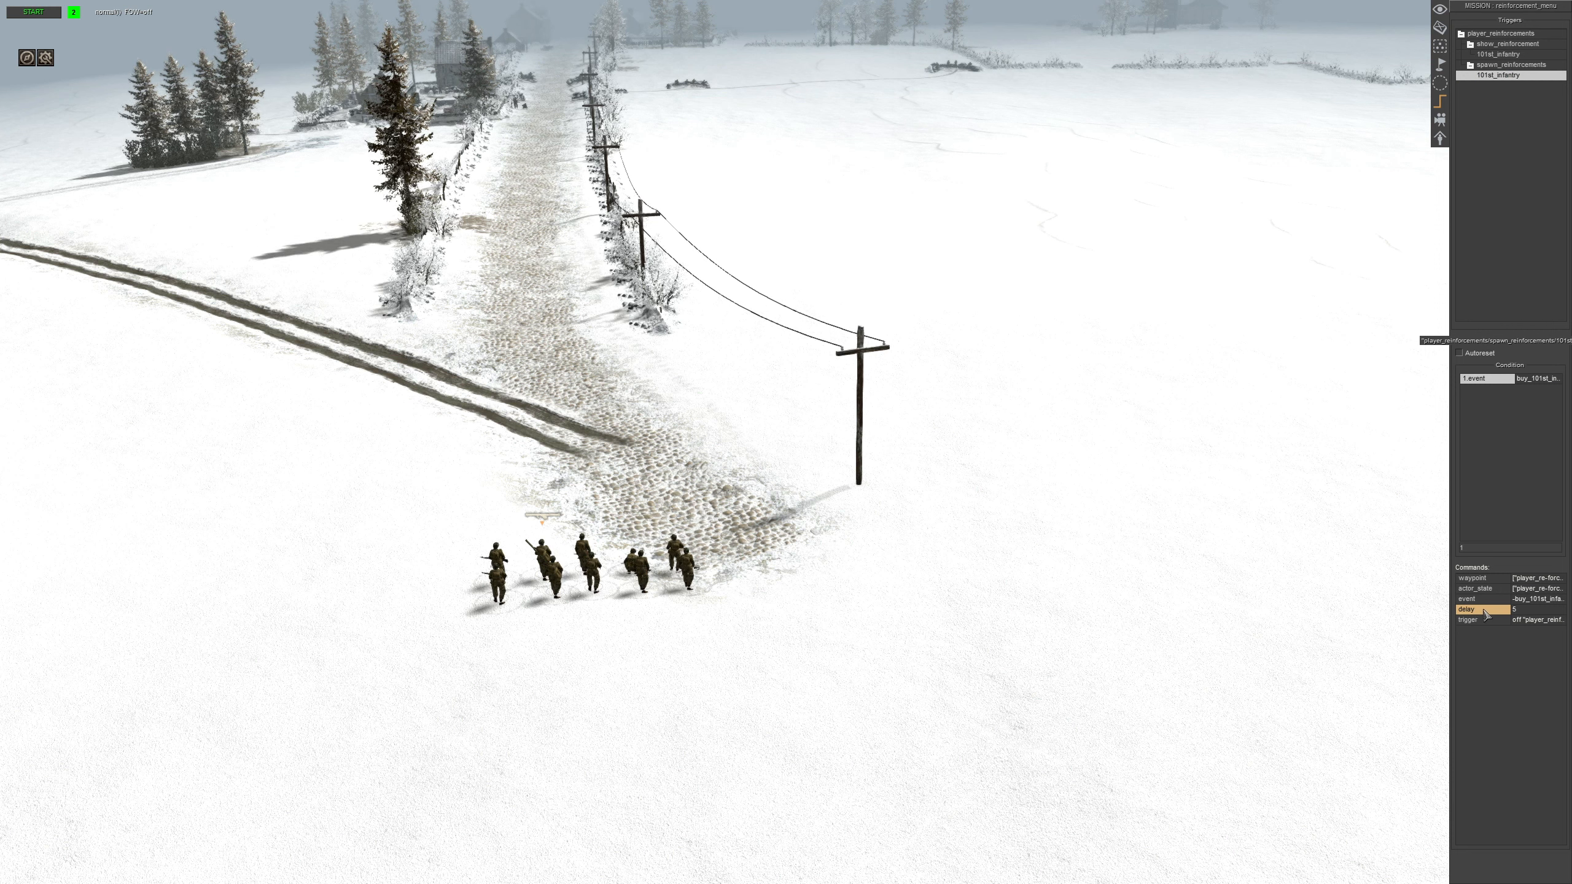
{"action": "key", "text": "ctrl+v"}
{"action": "left_click", "coordinate": [1488, 631]}
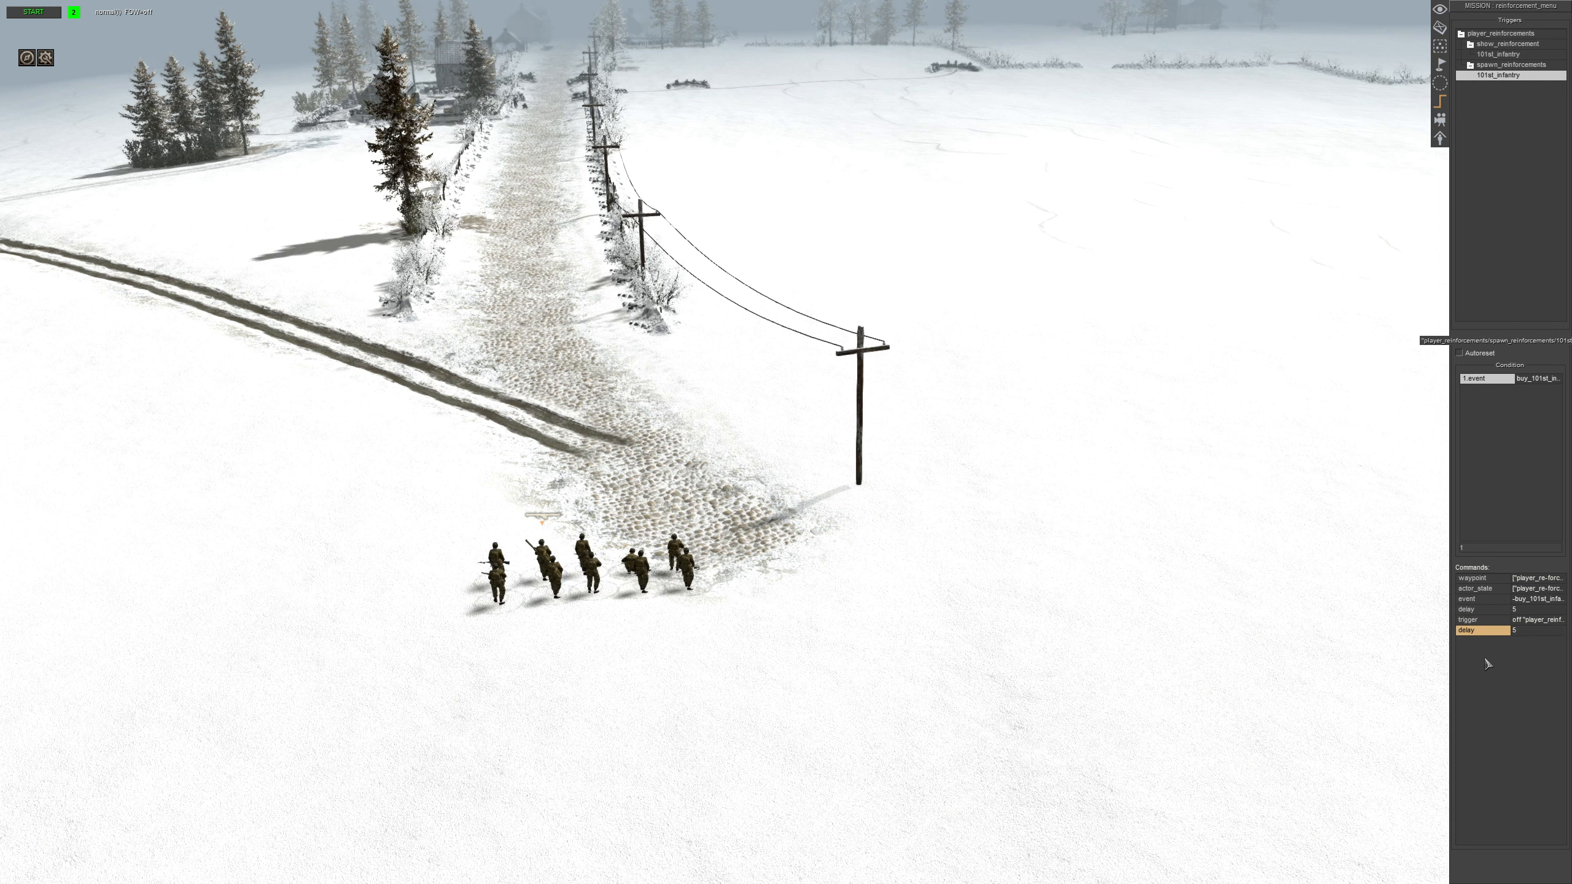
Append a player command to the spawn trigger's commands, switching its selector source to advanced and adding a group
{"action": "right_click", "coordinate": [1478, 650]}
{"action": "left_click", "coordinate": [1498, 661]}
{"action": "double_click", "coordinate": [736, 395]}
{"action": "double_click", "coordinate": [739, 524]}
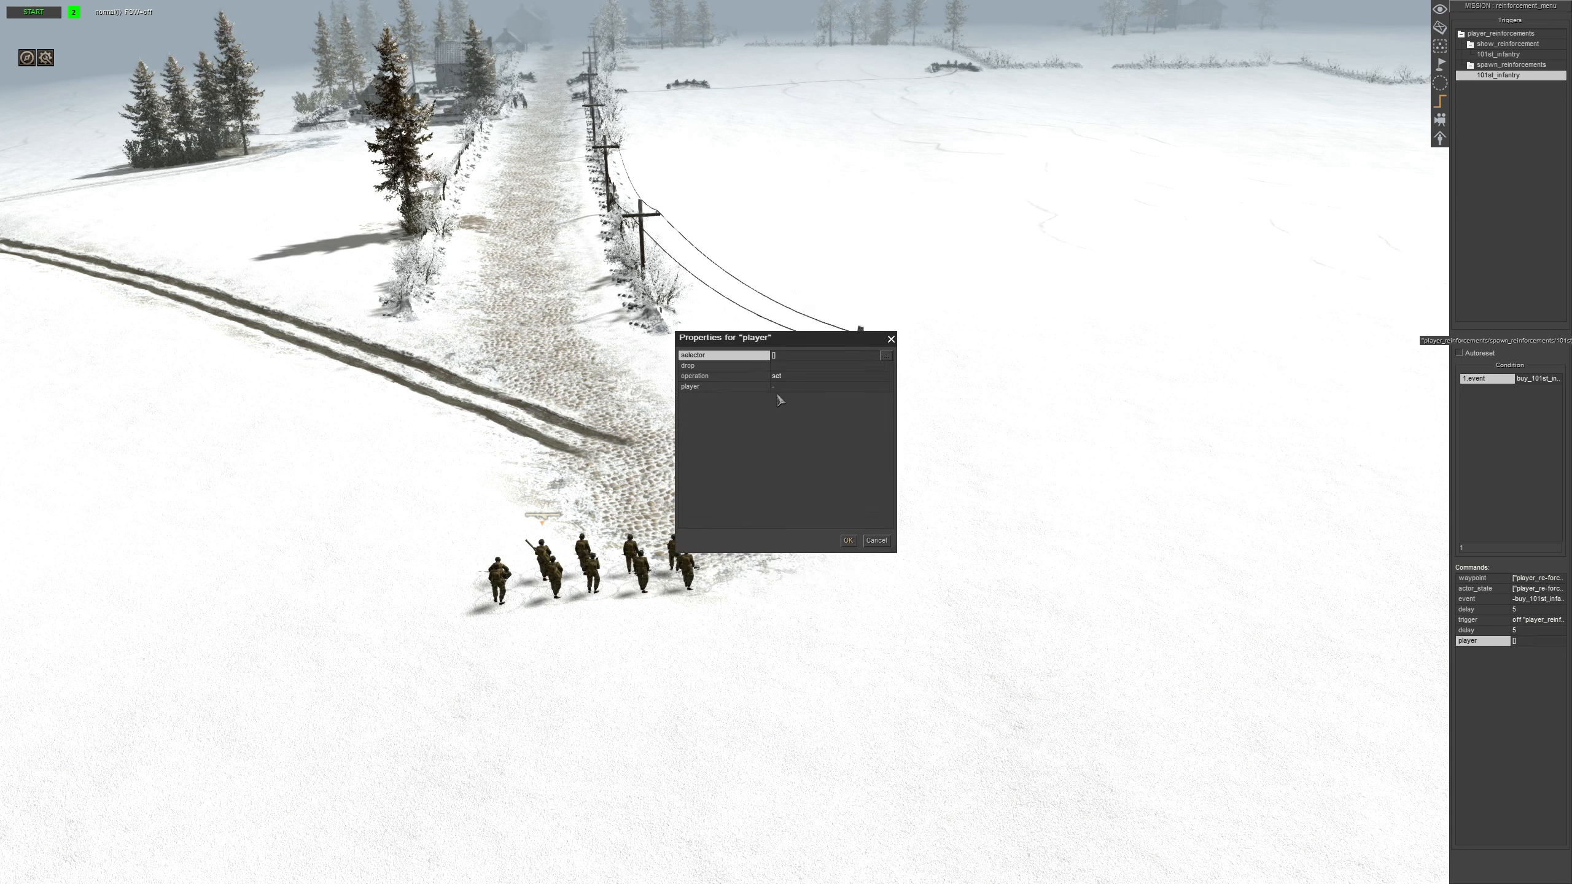
{"action": "double_click", "coordinate": [787, 357]}
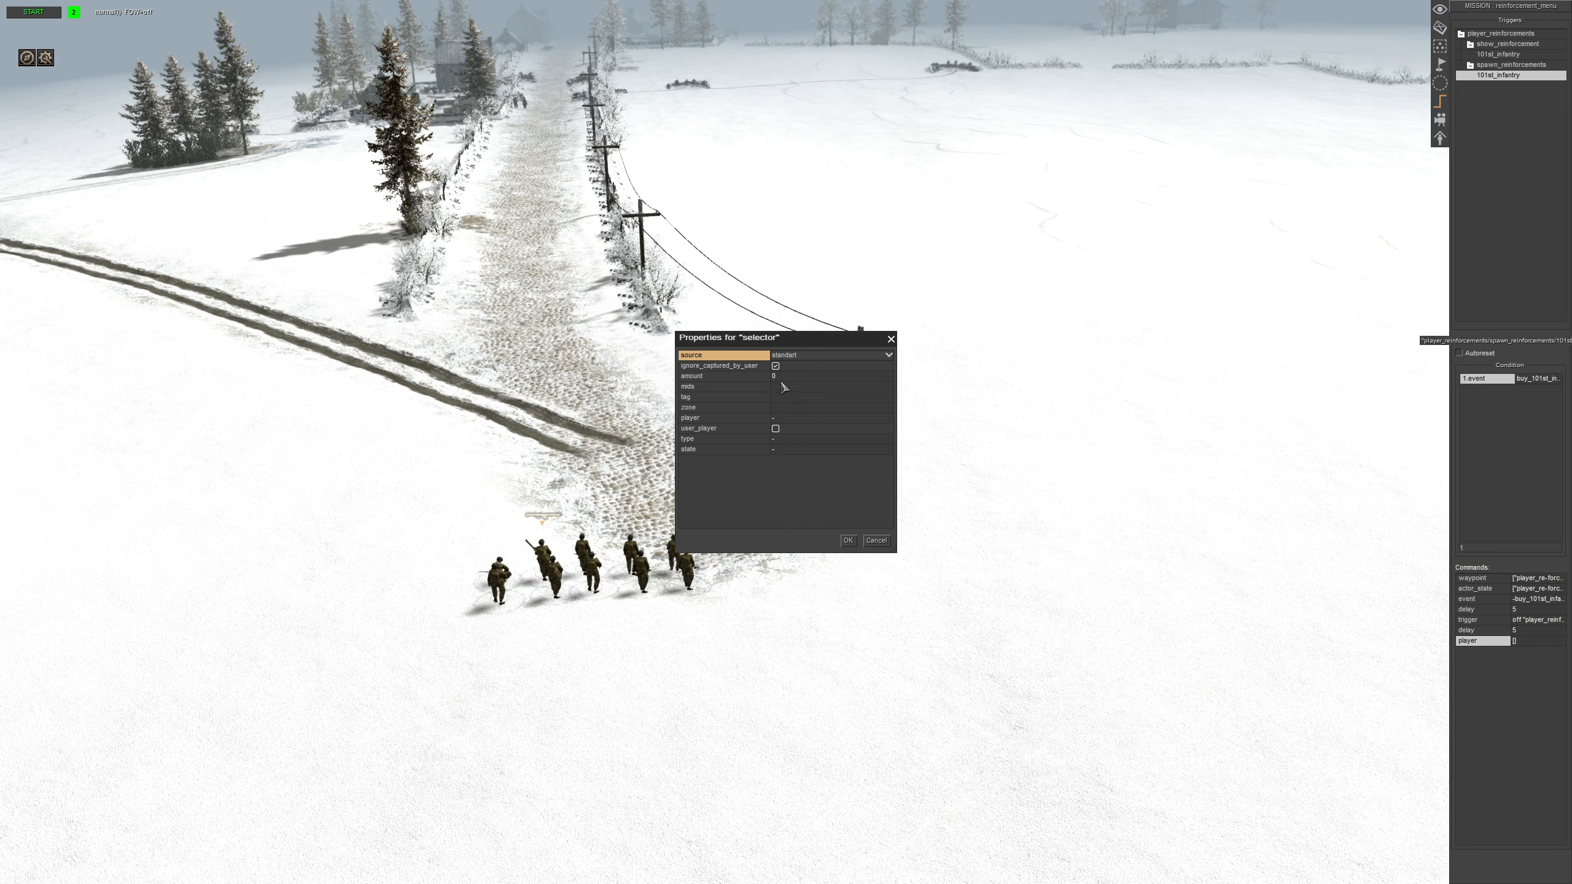
{"action": "left_click", "coordinate": [793, 356]}
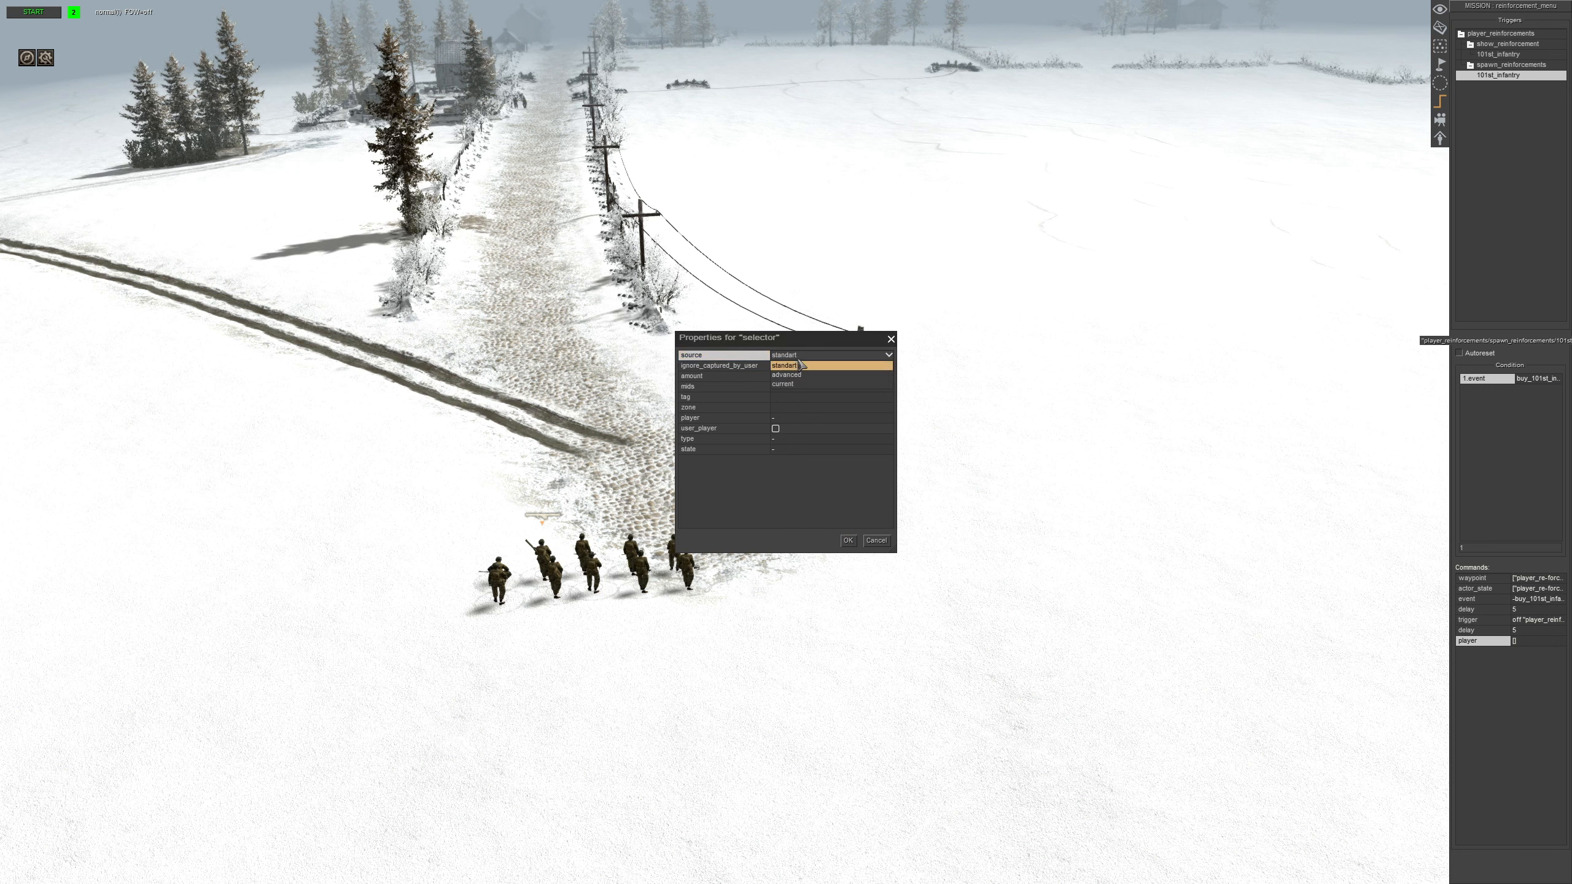
{"action": "left_click", "coordinate": [795, 376]}
{"action": "right_click", "coordinate": [752, 427]}
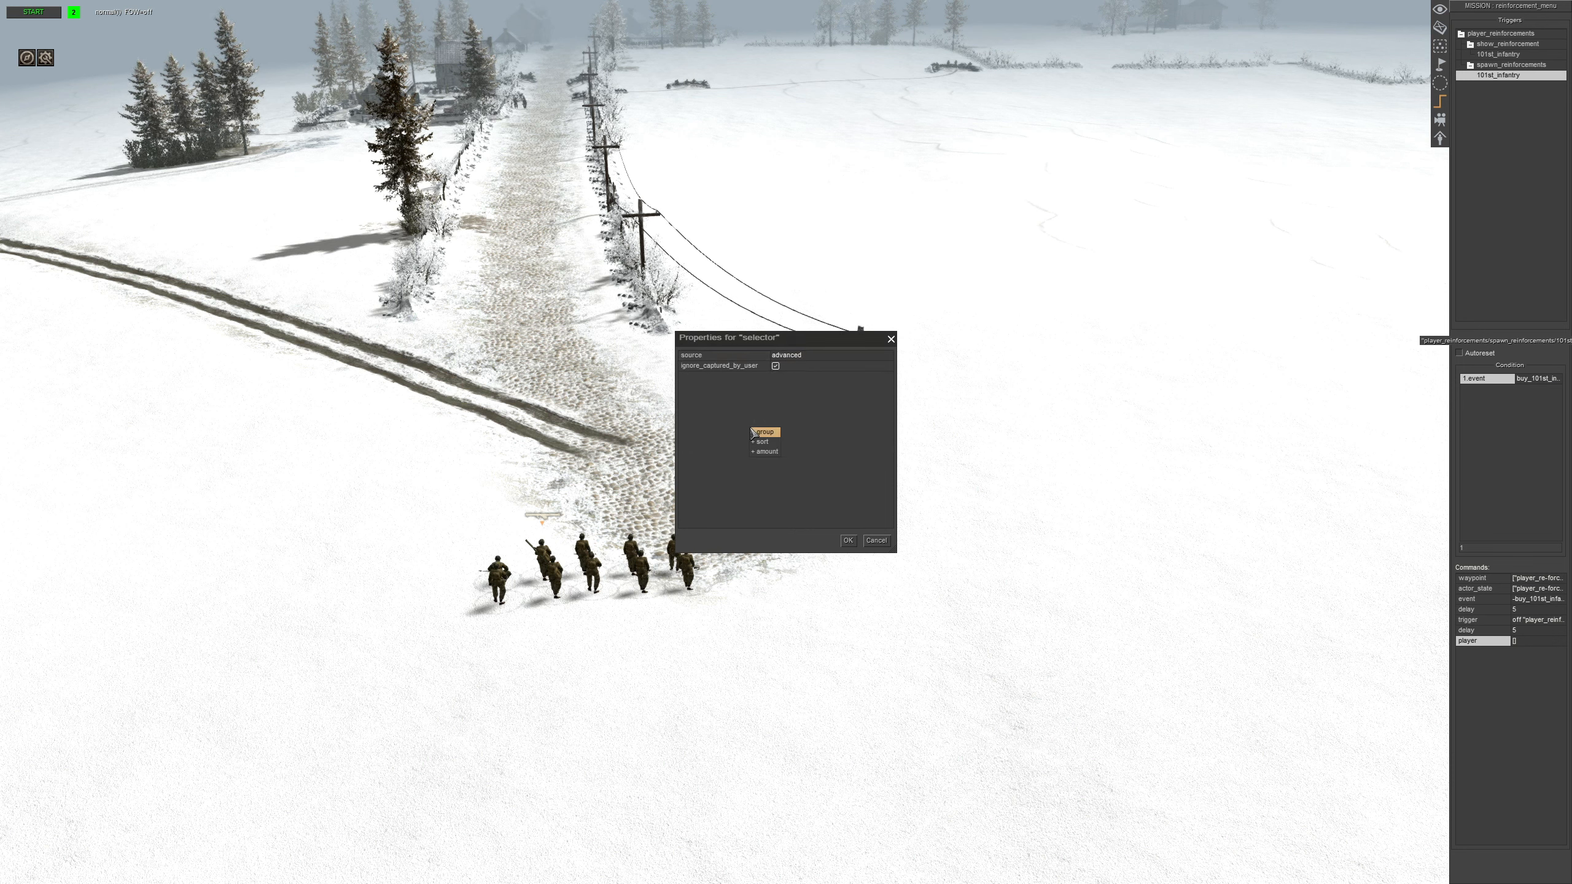
{"action": "left_click", "coordinate": [762, 434]}
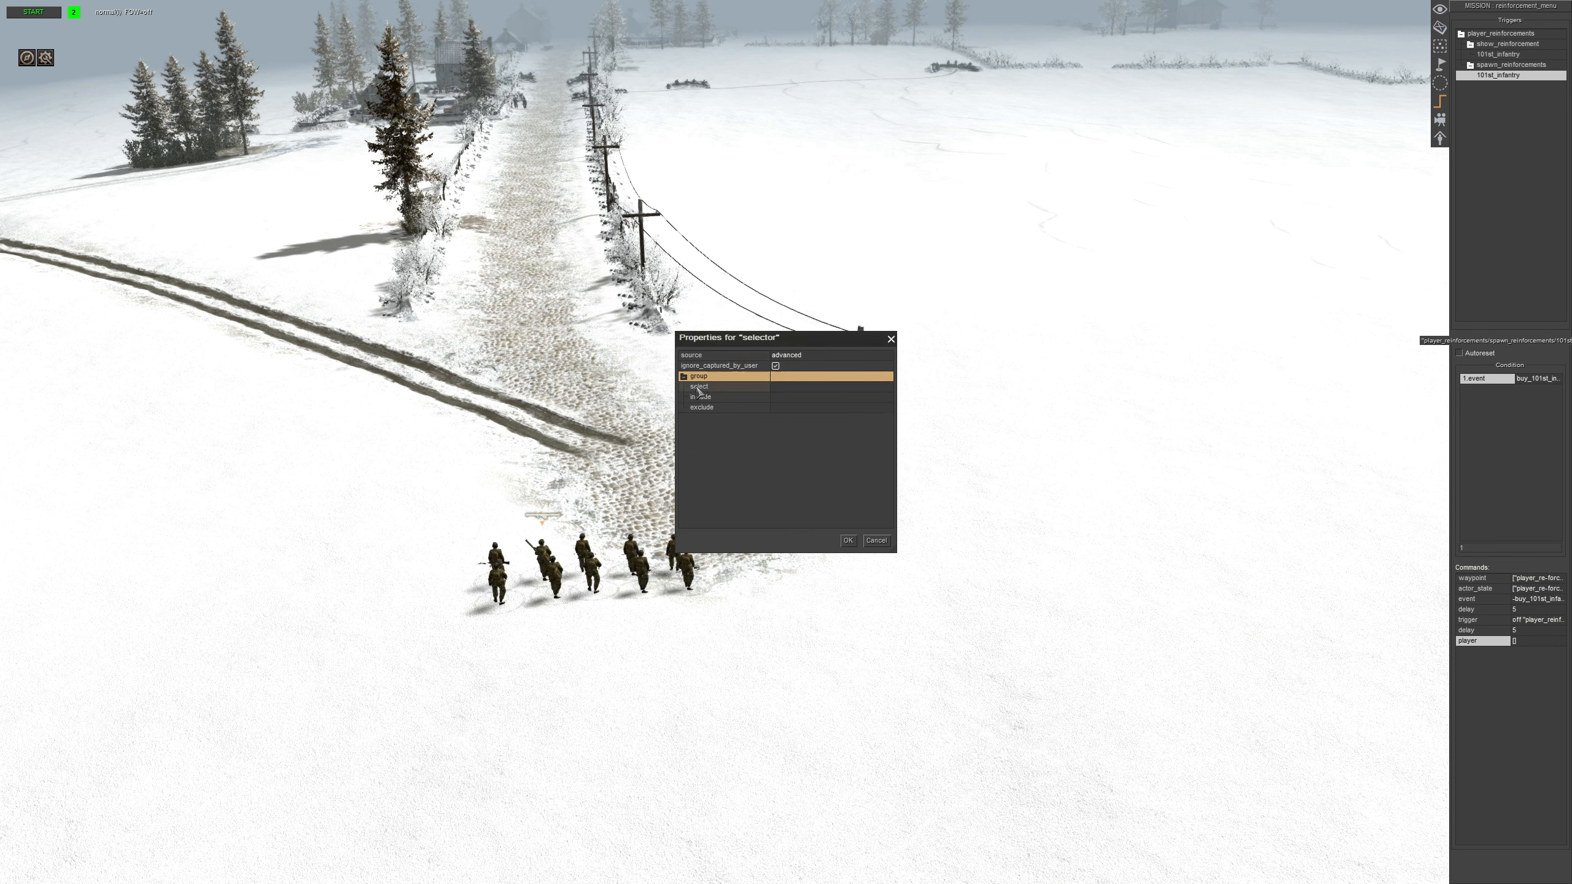
Make the player command's selector group select by the tag player_re-forcement_101st_infantry
{"action": "left_click", "coordinate": [746, 387]}
{"action": "right_click", "coordinate": [770, 386]}
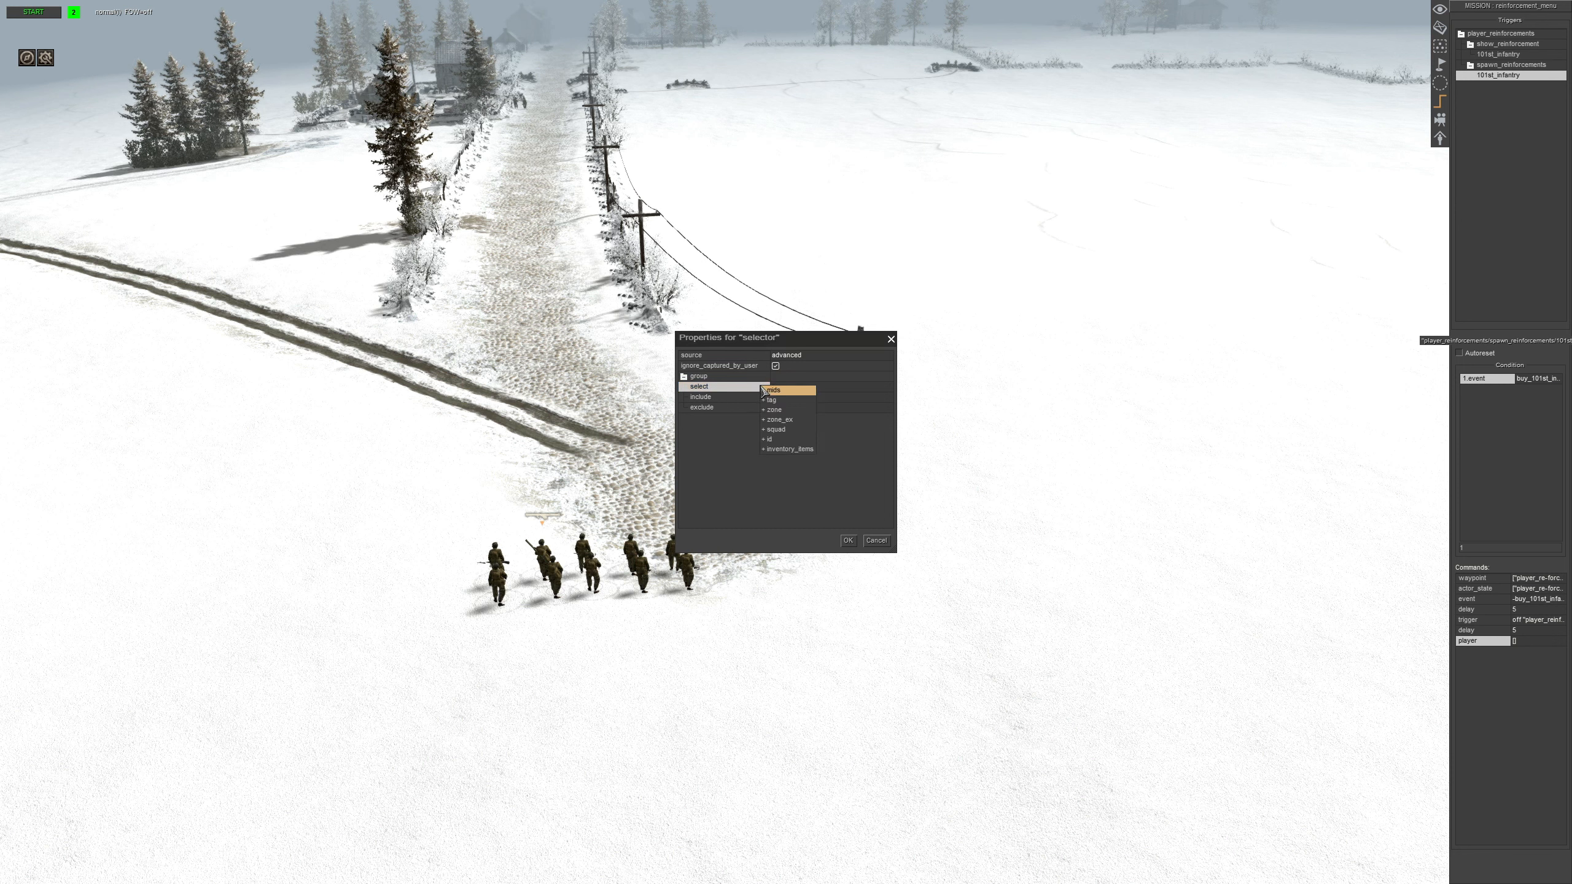
{"action": "left_click", "coordinate": [777, 398]}
{"action": "left_click", "coordinate": [888, 398]}
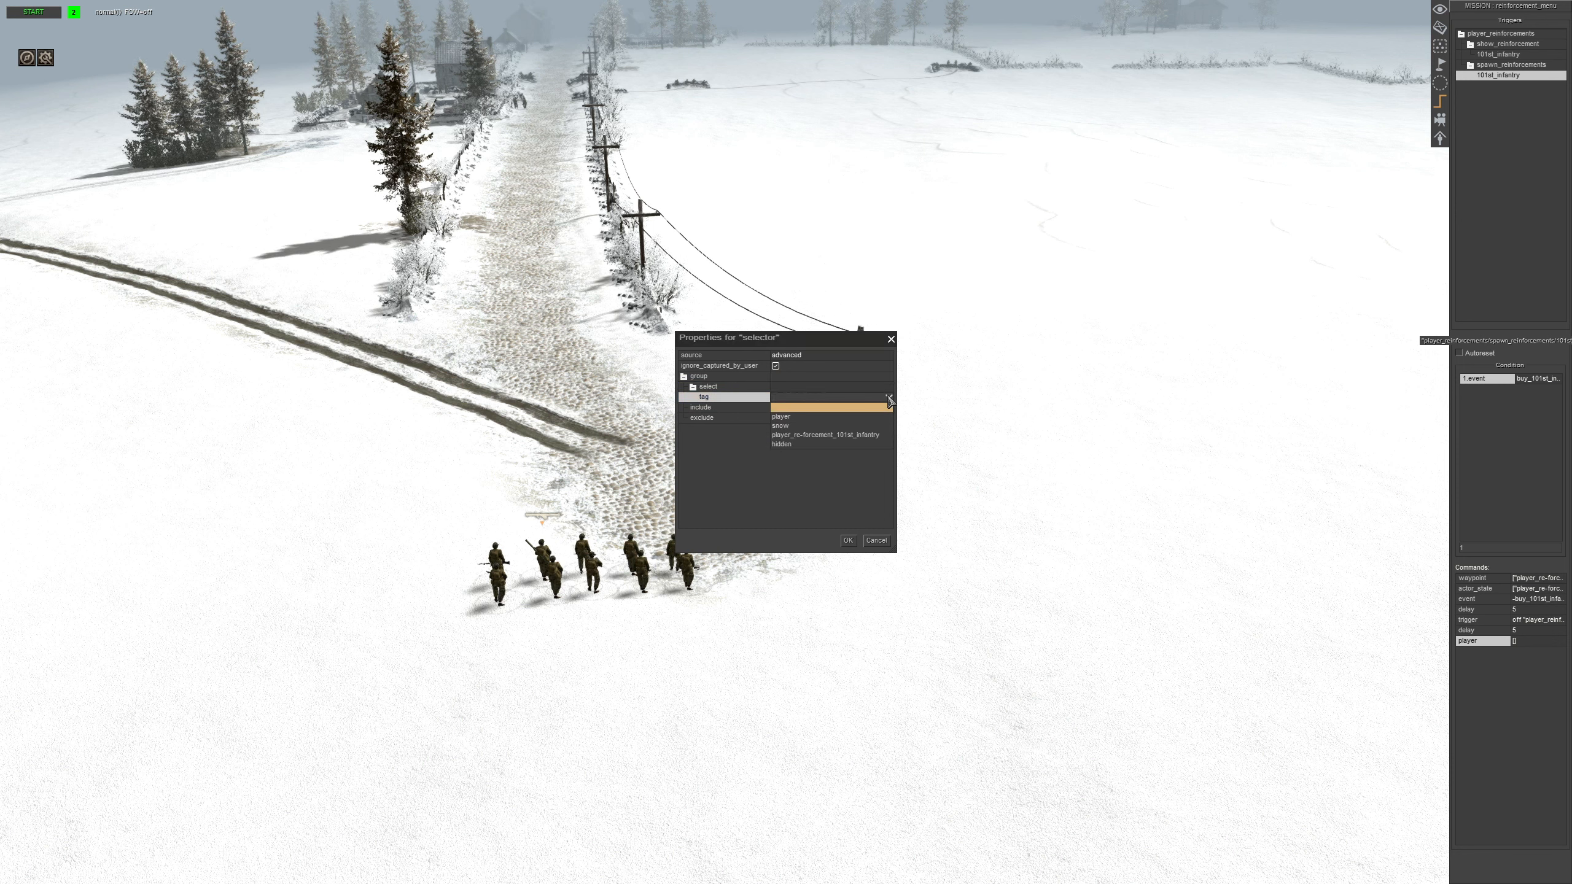
{"action": "left_click", "coordinate": [803, 441]}
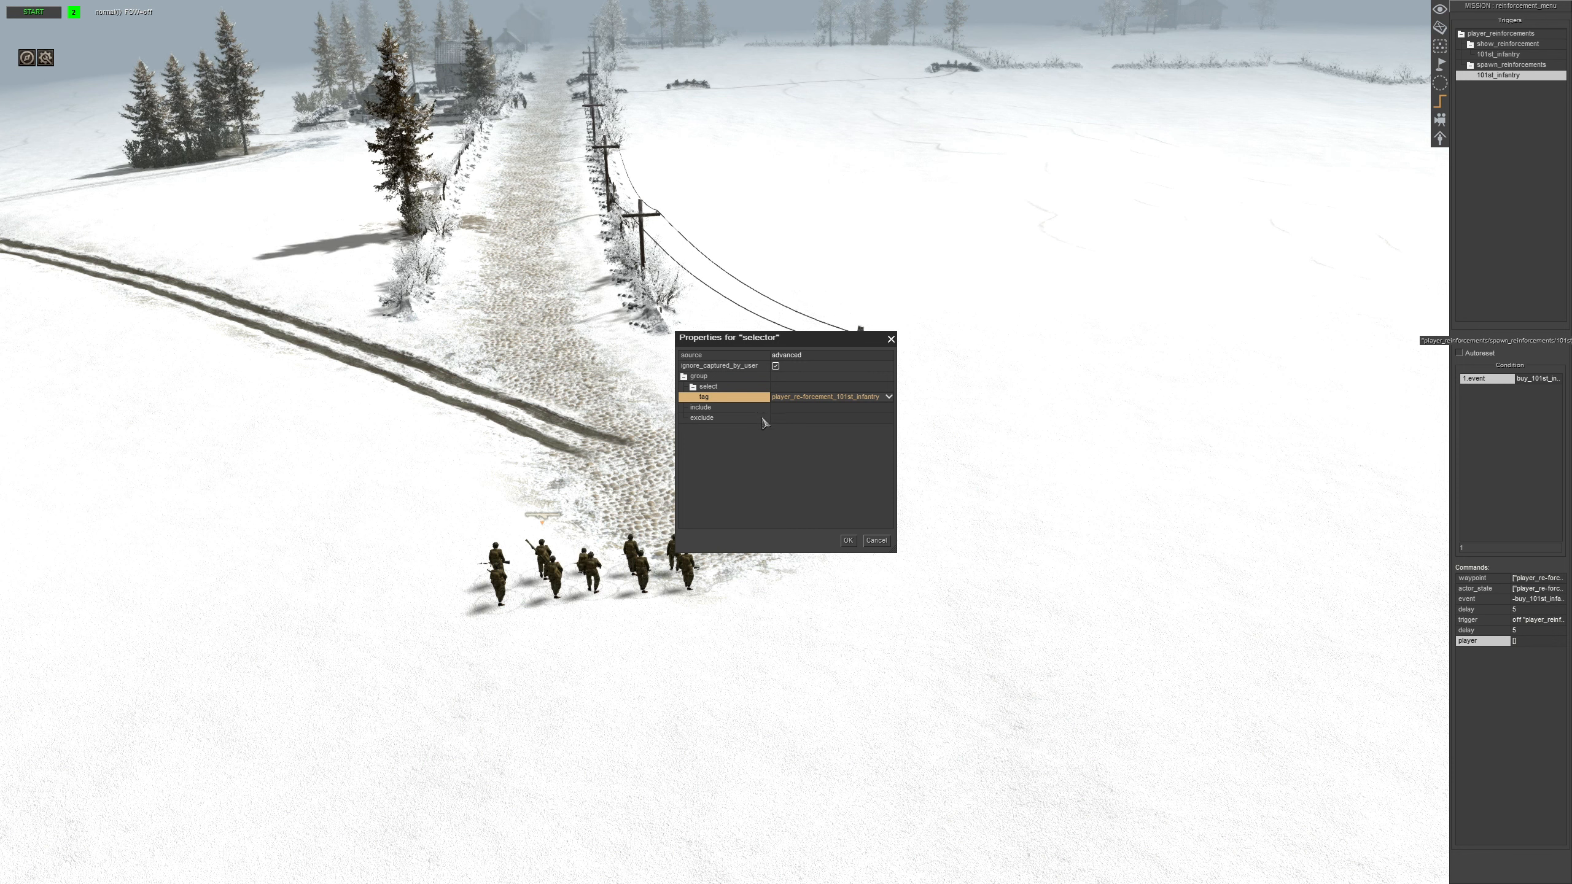
Exclude units in the inactive state from the player command's selector group and accept the selector
{"action": "left_click", "coordinate": [712, 417]}
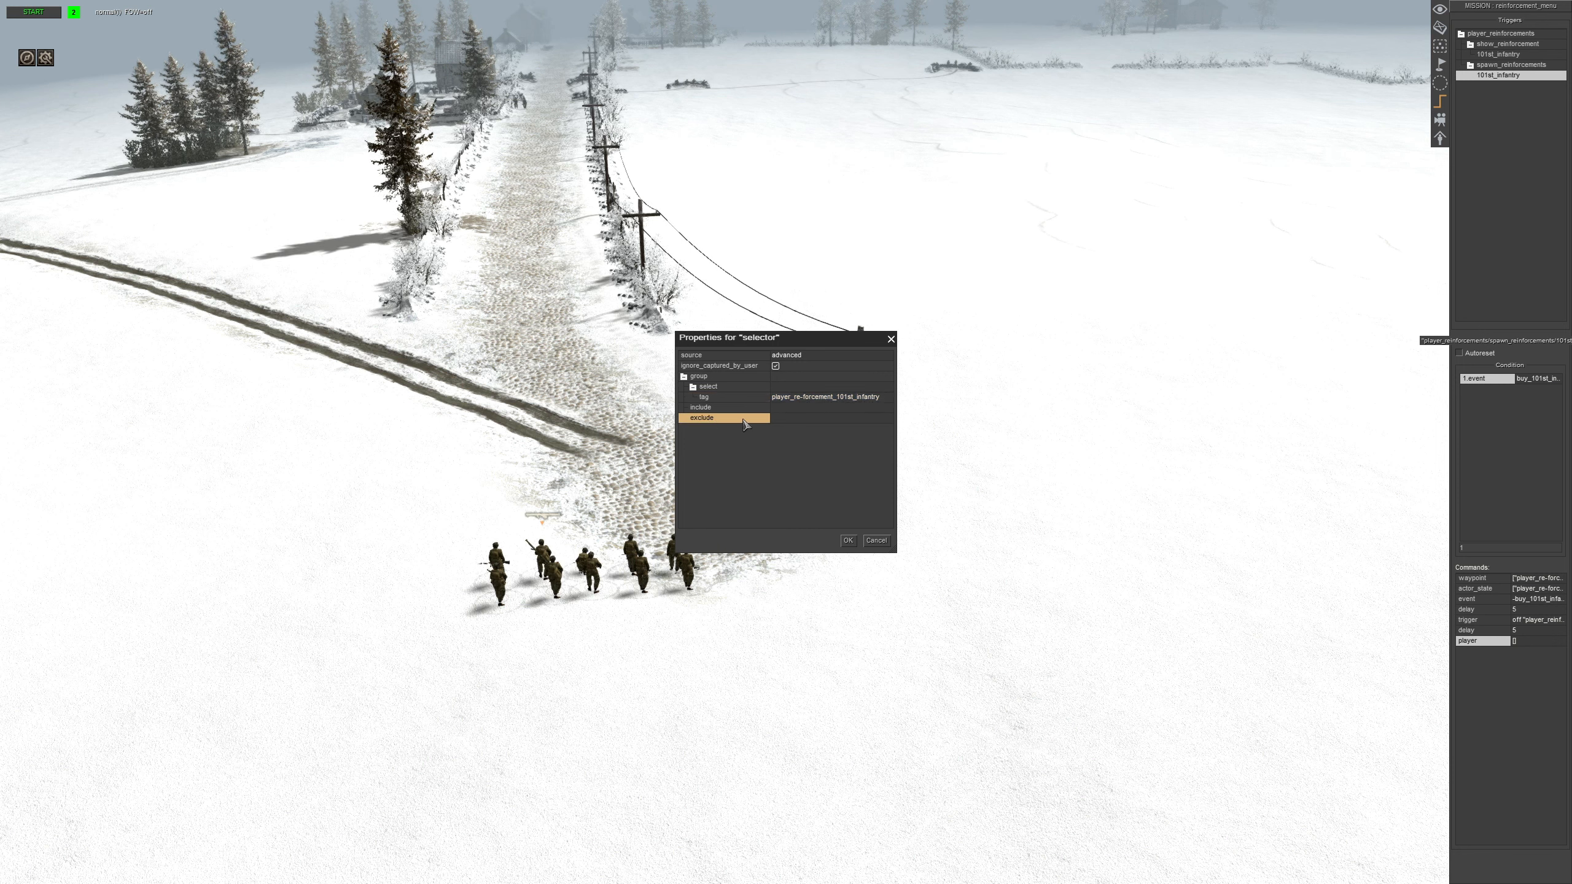
{"action": "right_click", "coordinate": [743, 419]}
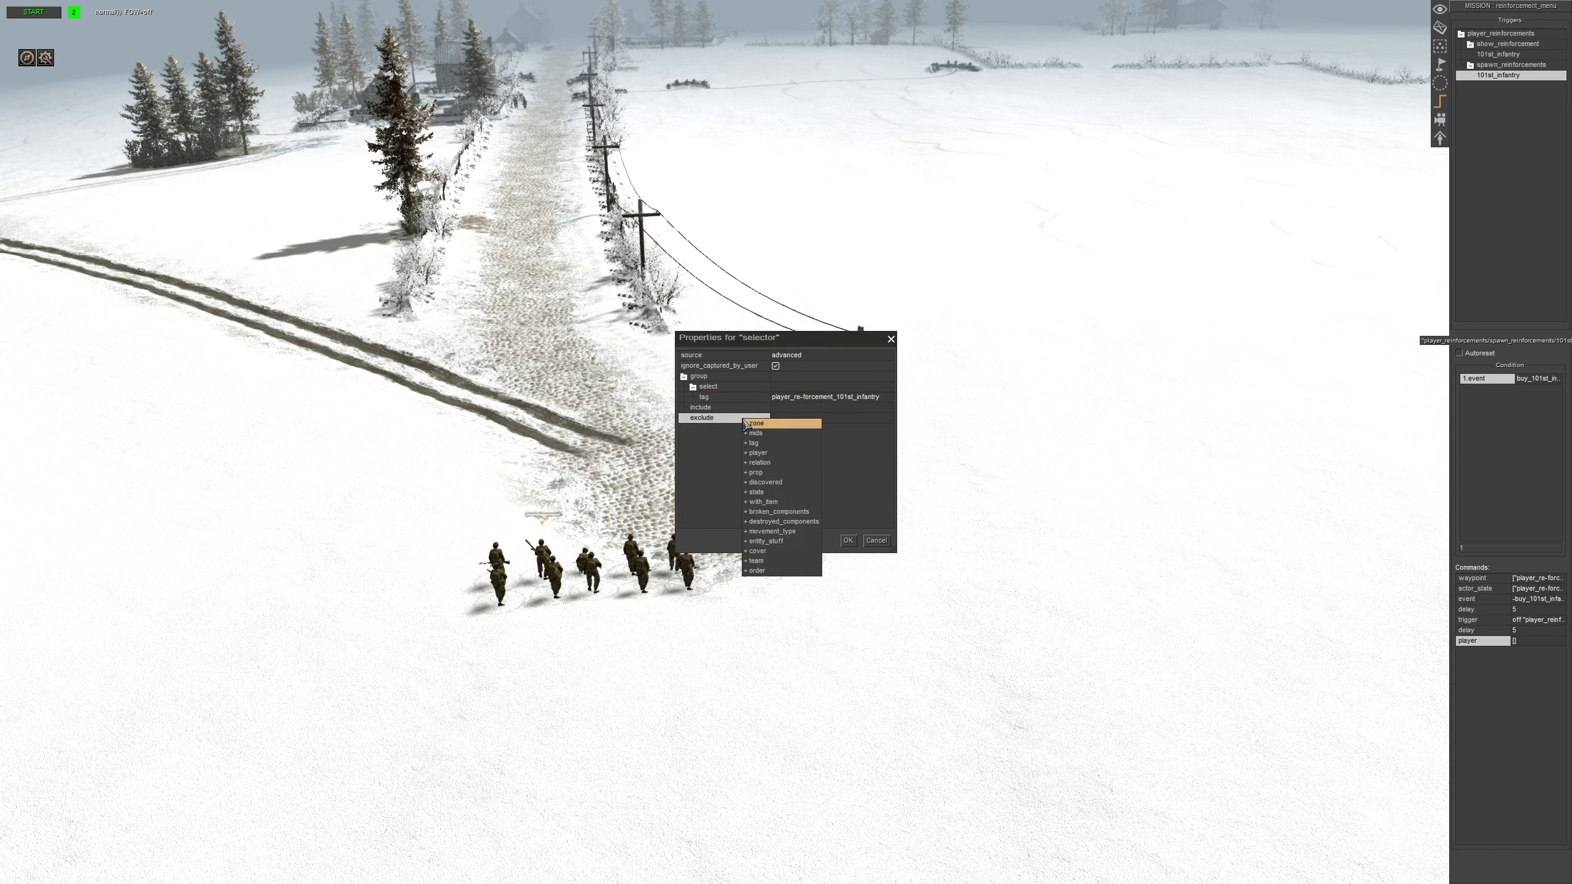
{"action": "left_click", "coordinate": [761, 492]}
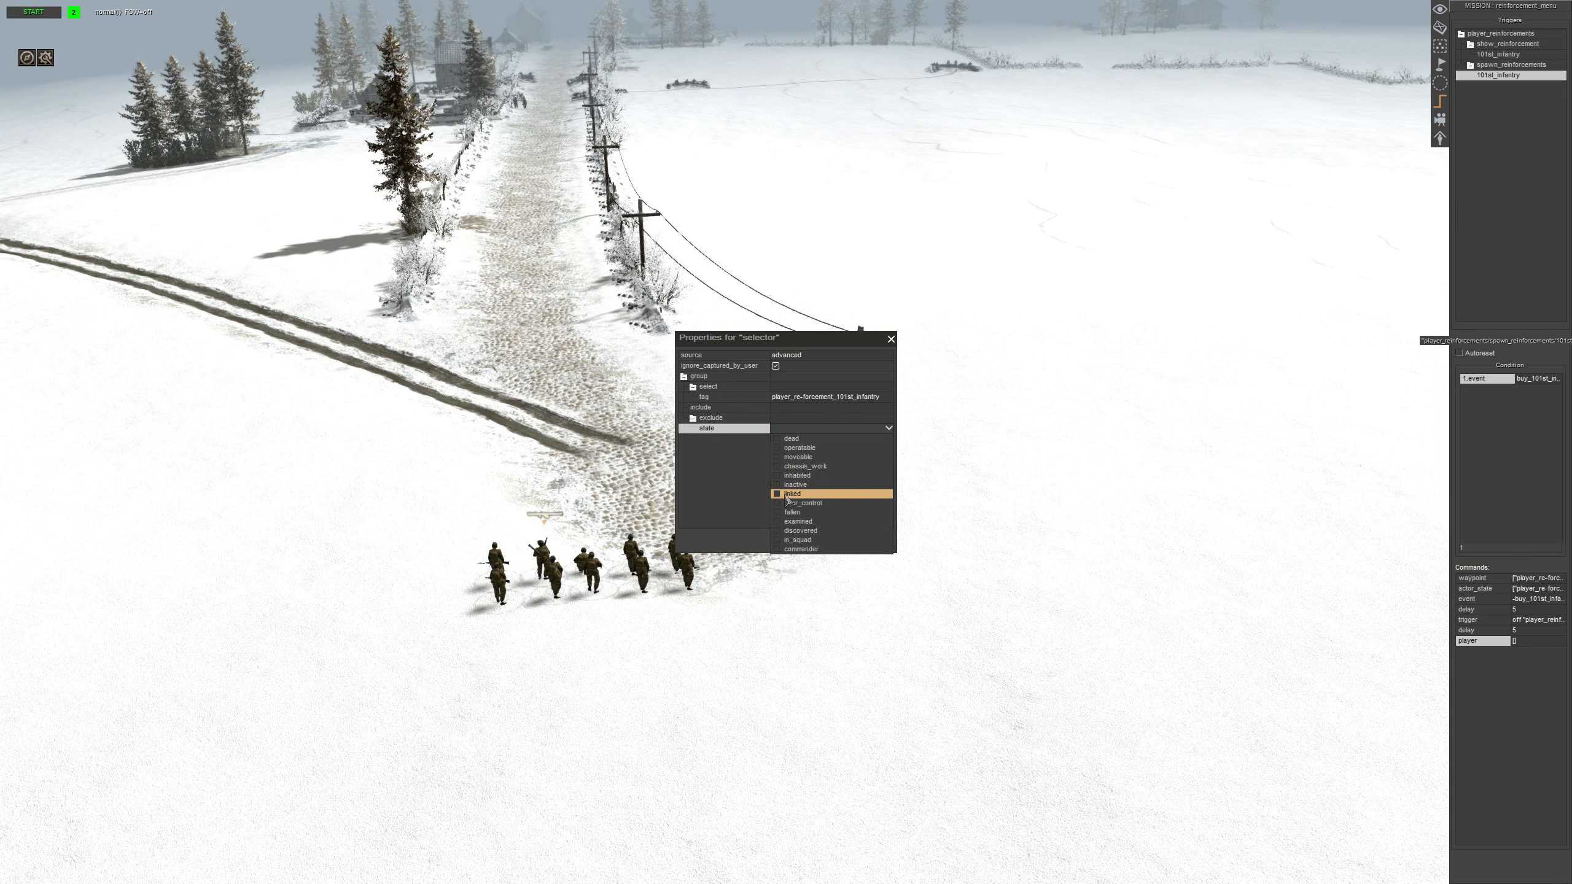
{"action": "left_click", "coordinate": [789, 485]}
{"action": "left_click", "coordinate": [738, 492]}
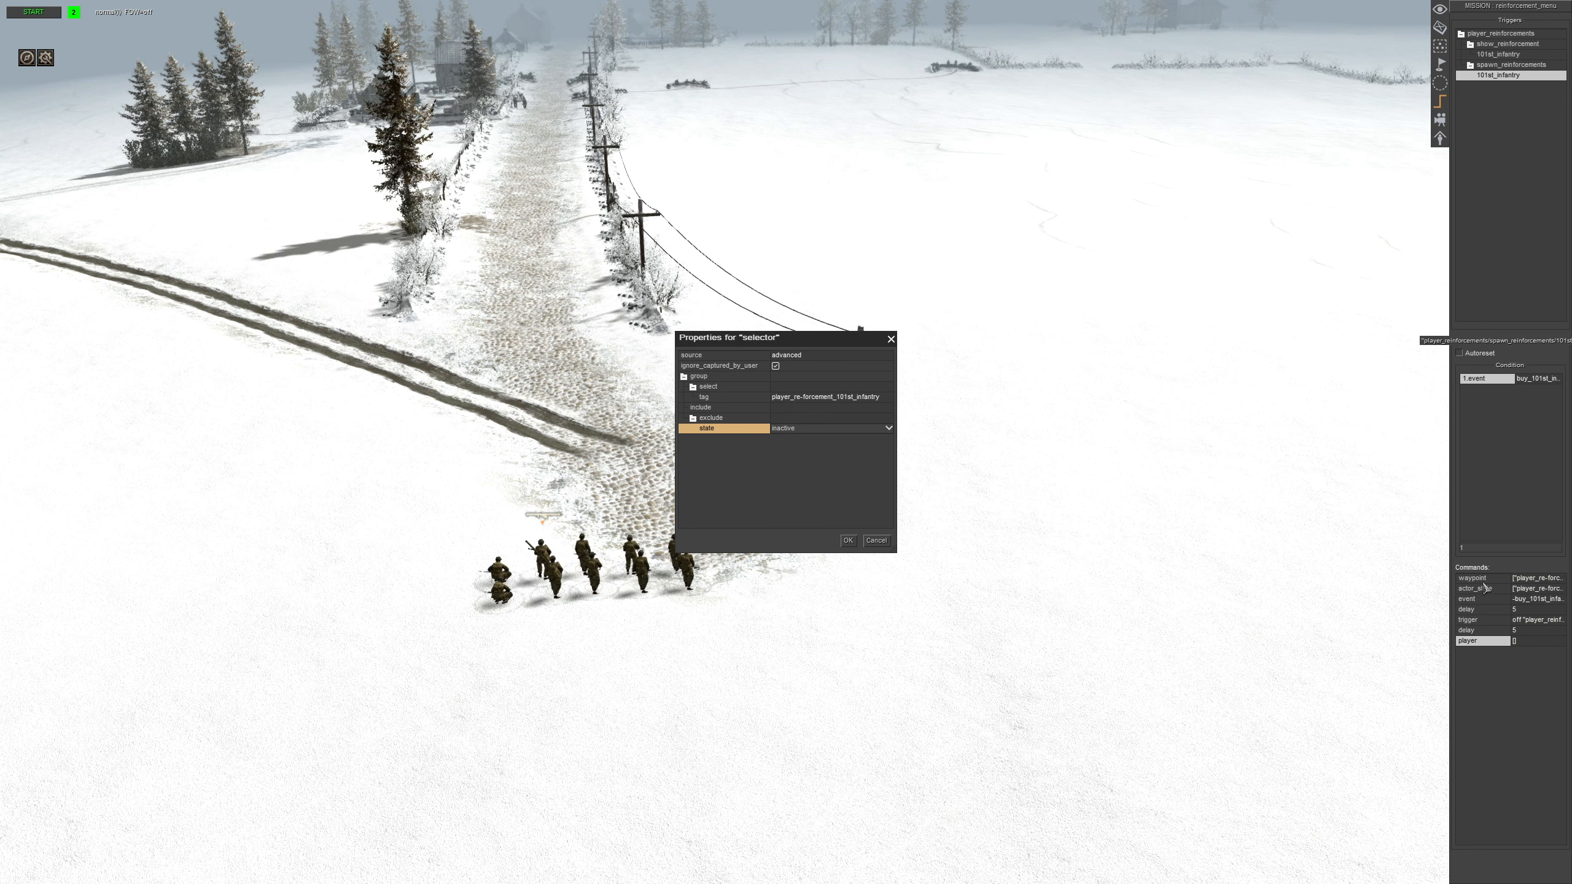
{"action": "left_click", "coordinate": [848, 540]}
Set the player command's player to Player, keeping the operation as set, and save the command
{"action": "left_click", "coordinate": [790, 388]}
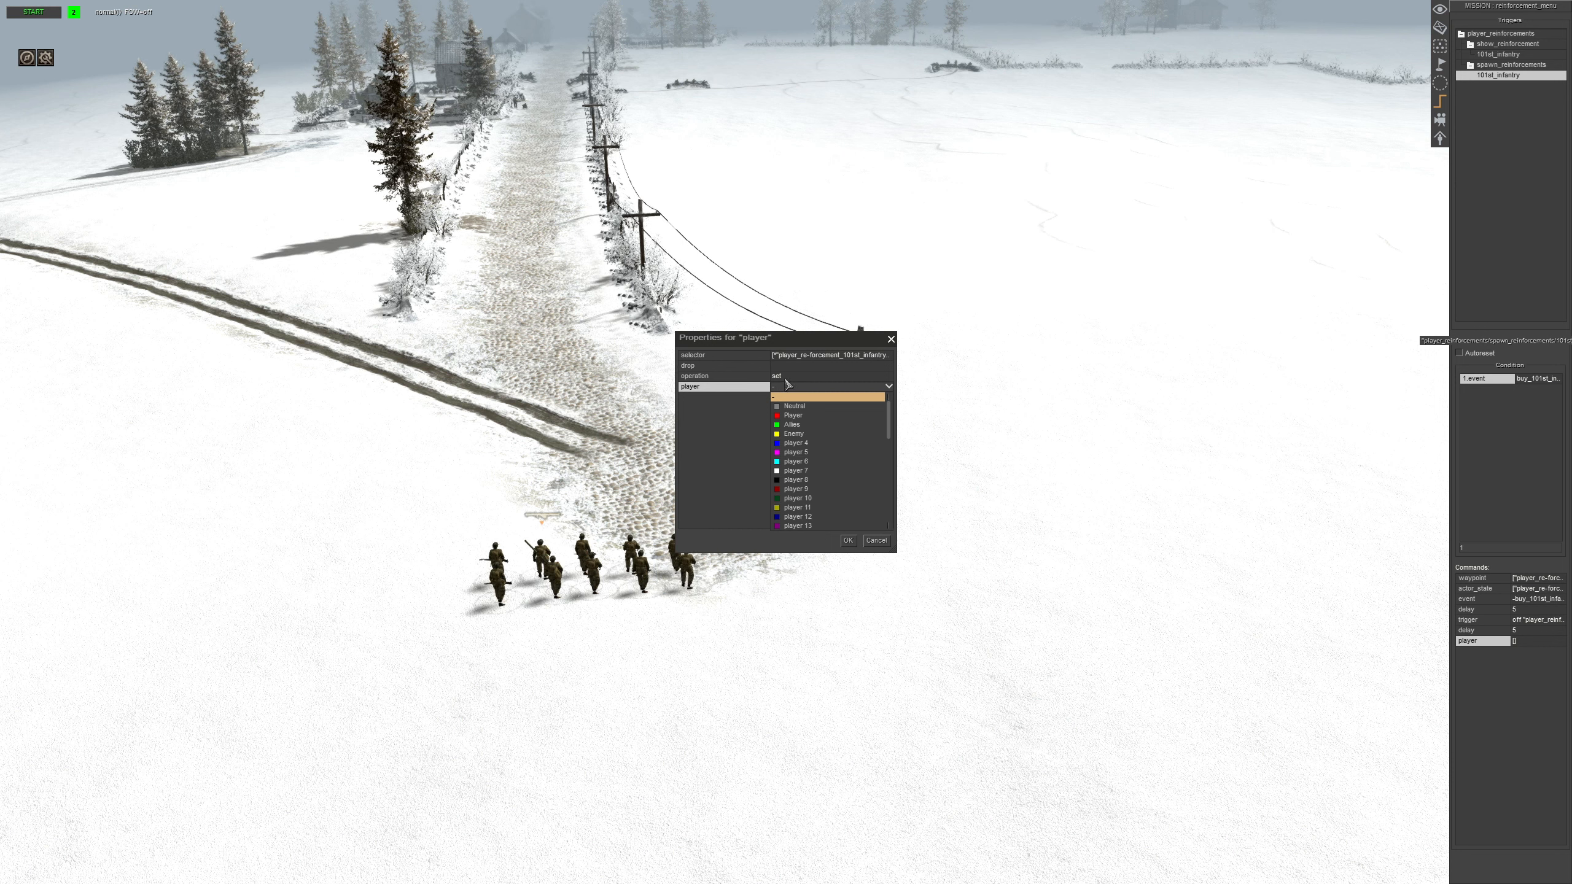
{"action": "left_click", "coordinate": [786, 382]}
{"action": "left_click", "coordinate": [789, 377]}
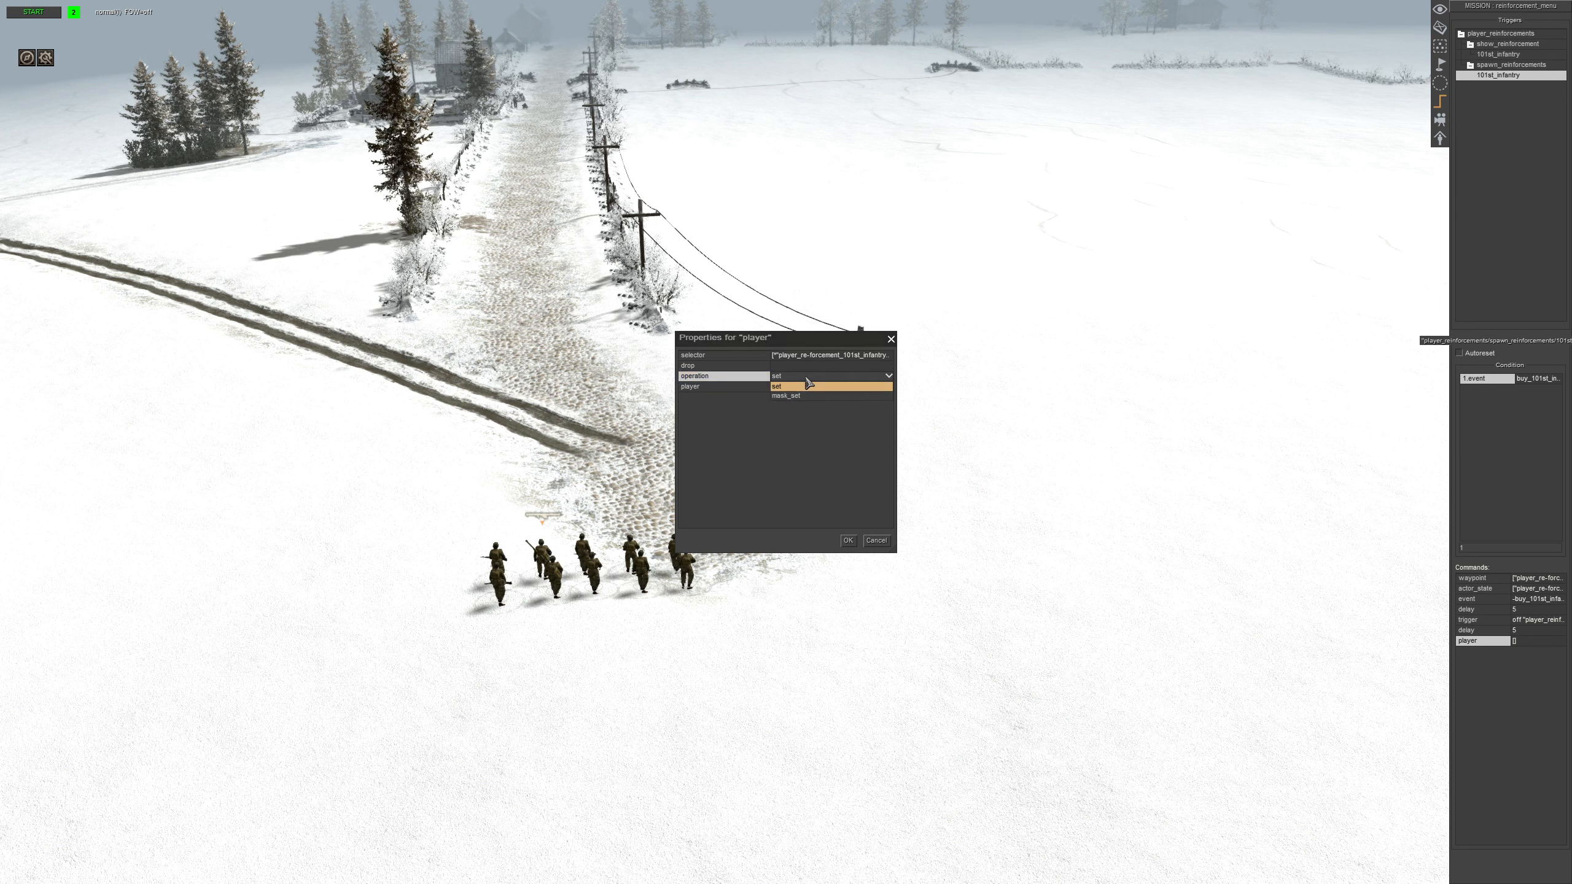
{"action": "left_click", "coordinate": [754, 388]}
{"action": "left_click", "coordinate": [785, 387]}
{"action": "left_click", "coordinate": [791, 421]}
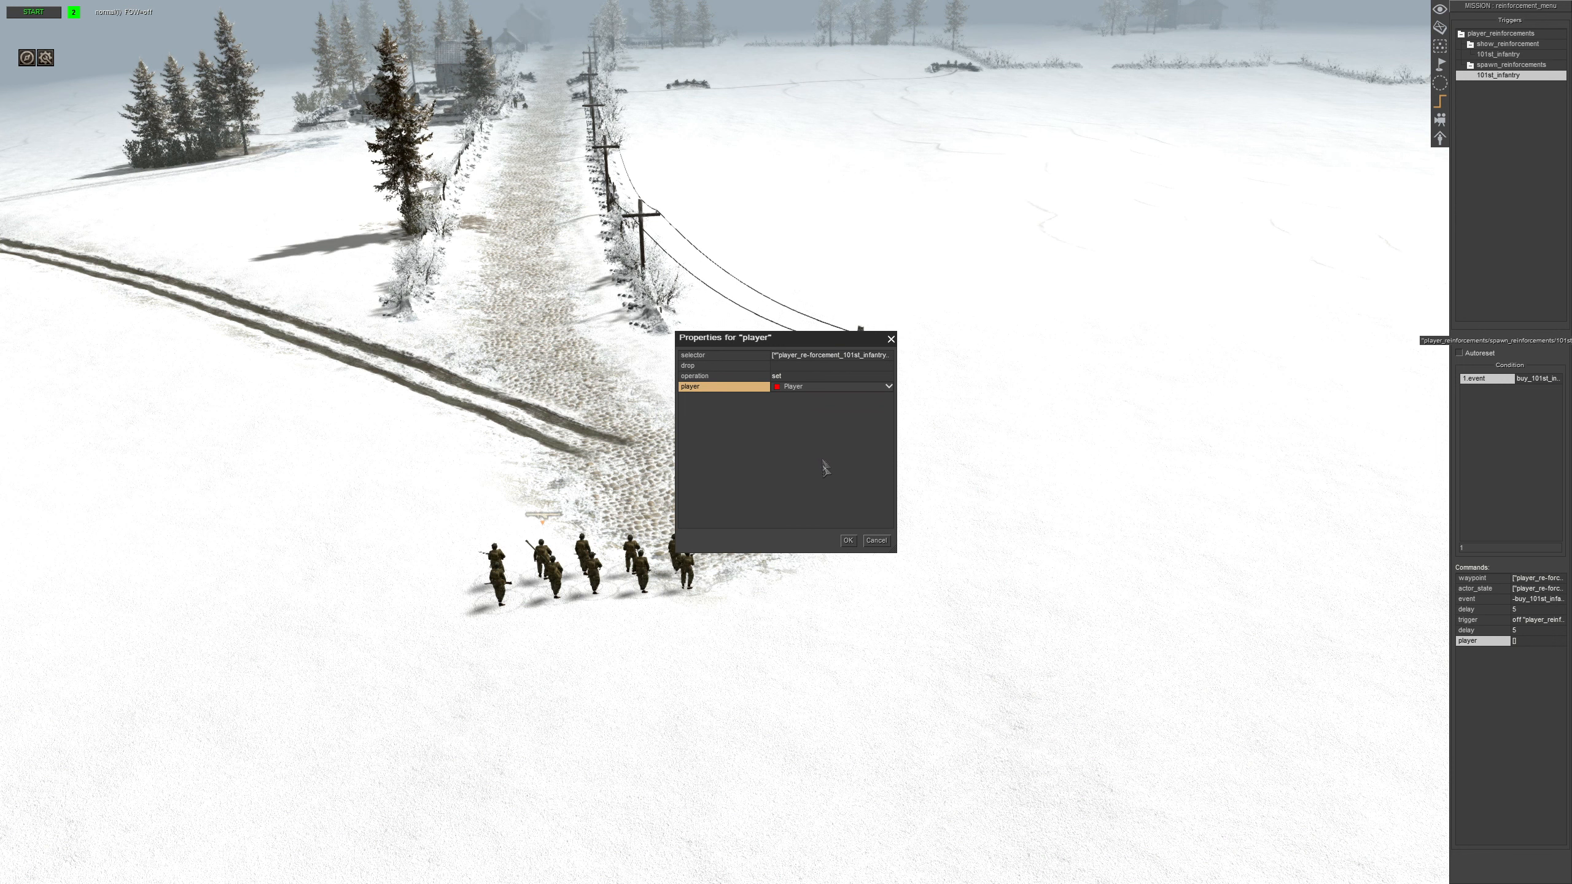
{"action": "left_click", "coordinate": [848, 540]}
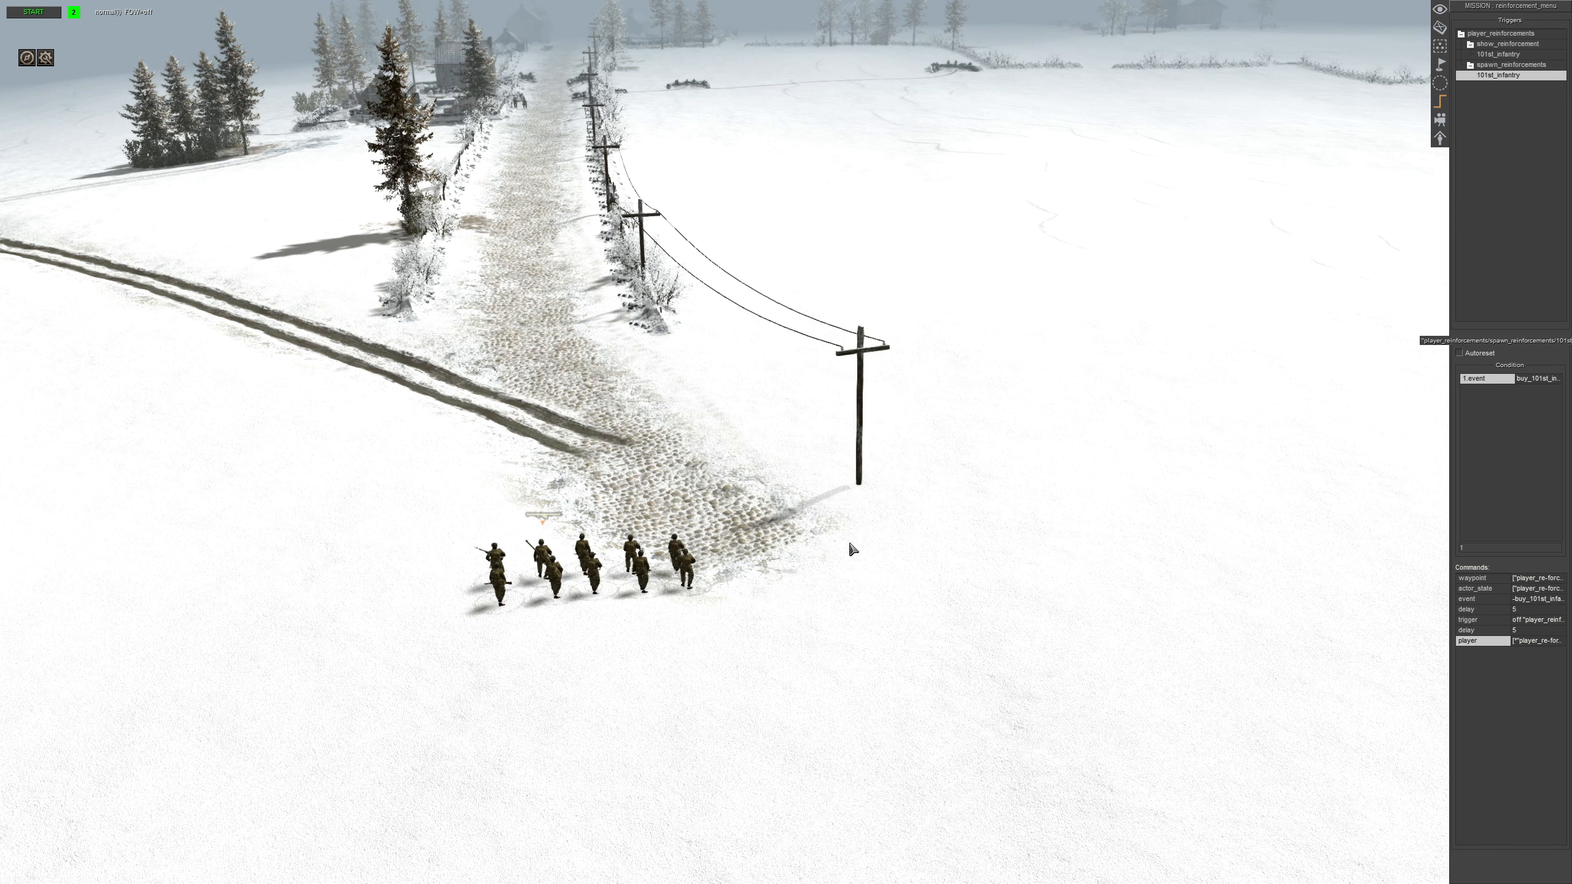
{"action": "left_click", "coordinate": [1481, 631]}
{"action": "key", "text": "ctrl+v"}
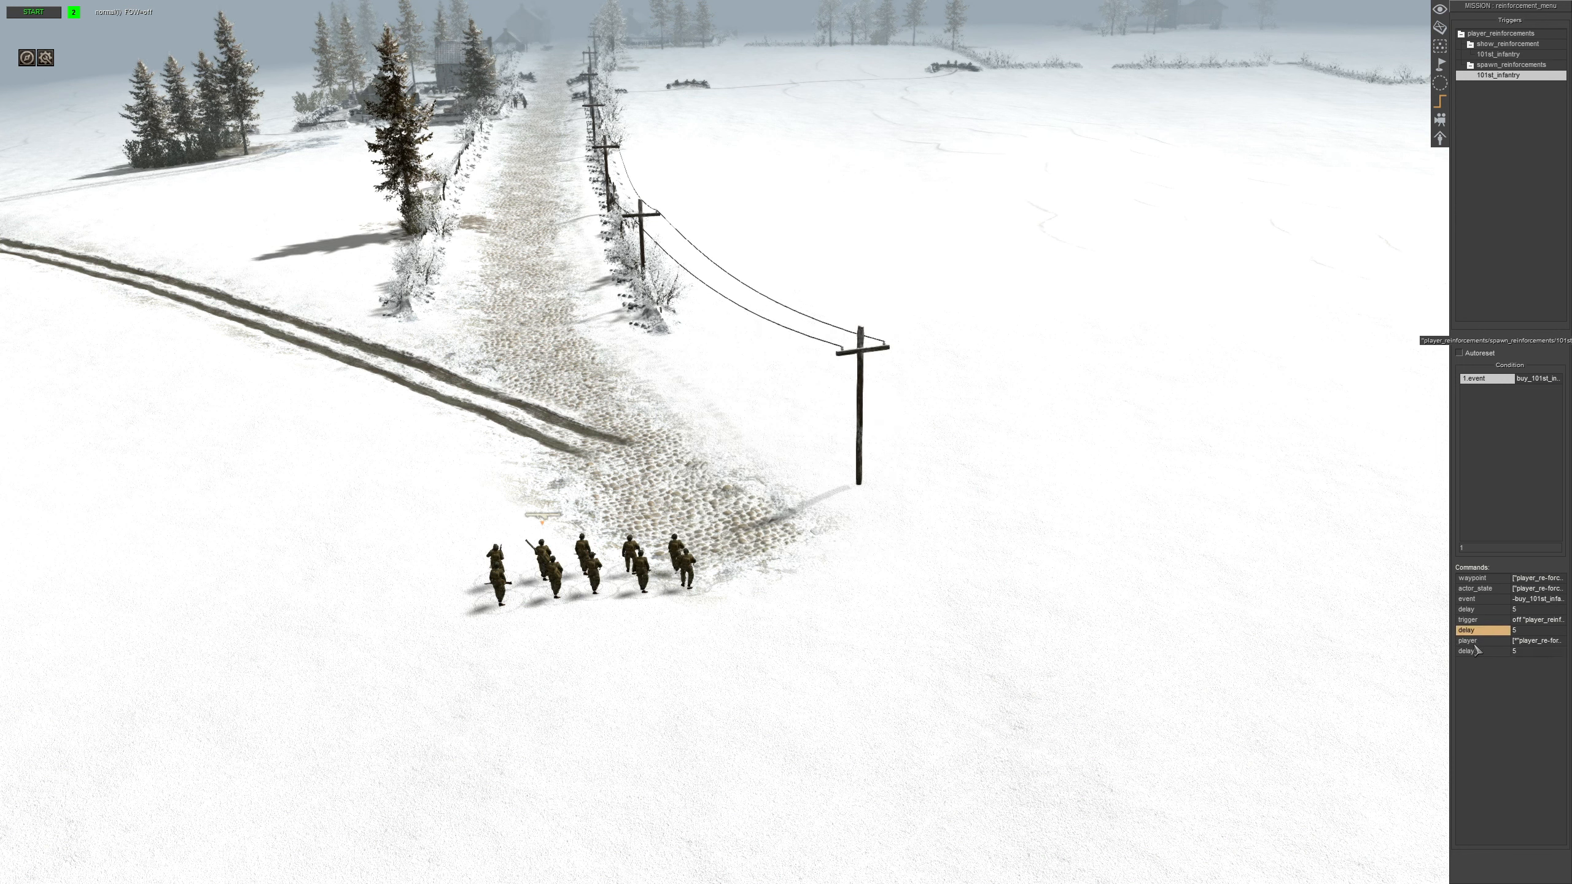
{"action": "double_click", "coordinate": [1477, 652]}
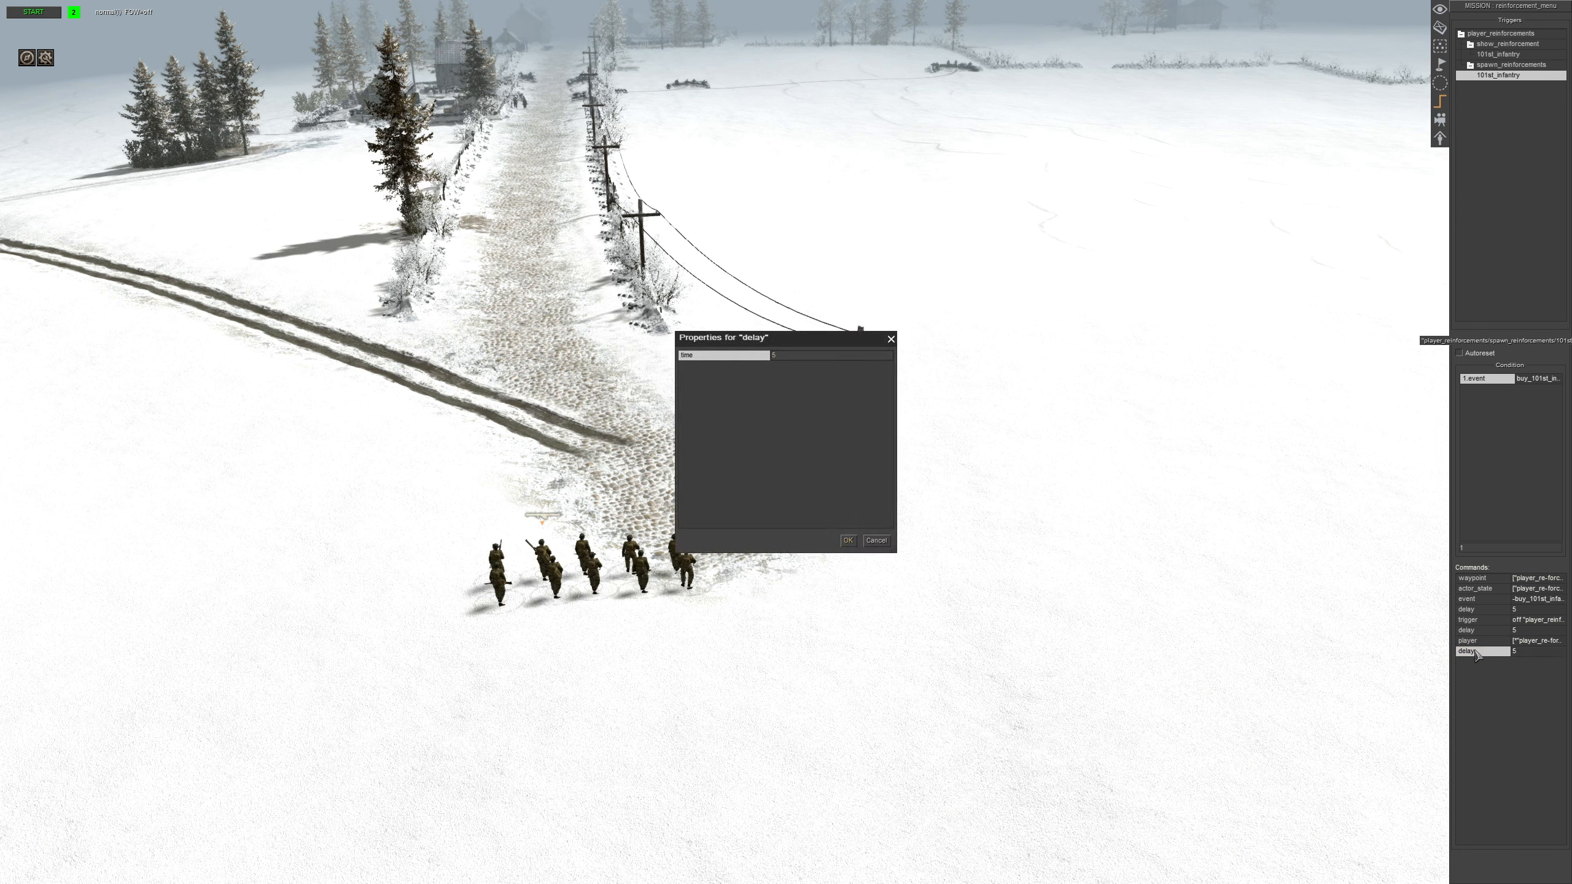
{"action": "left_click", "coordinate": [856, 541]}
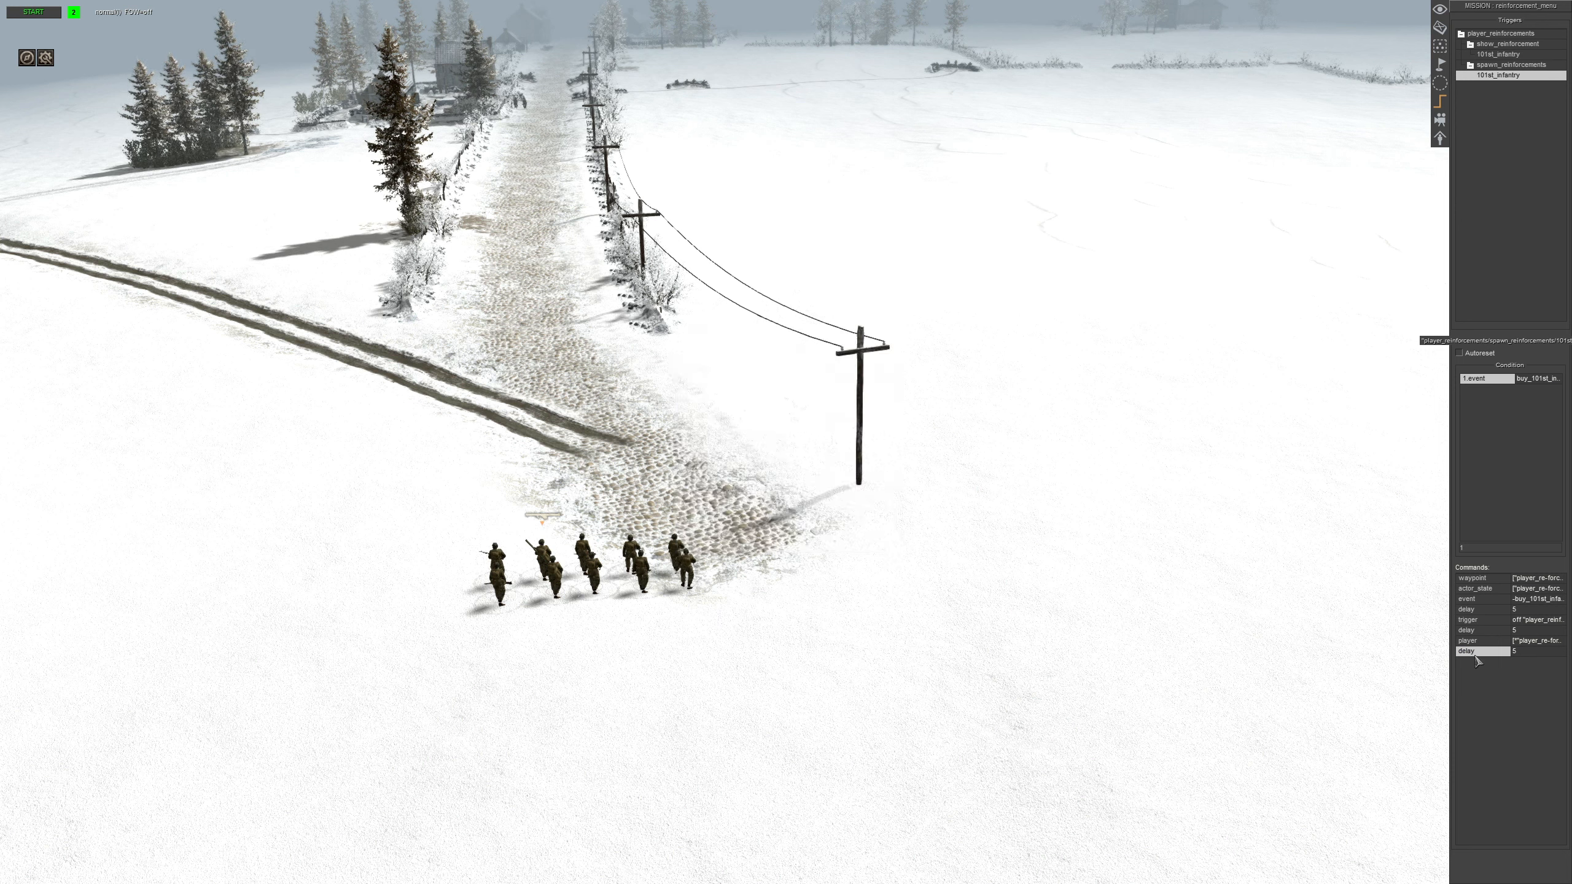
{"action": "left_click", "coordinate": [1477, 655]}
{"action": "key", "text": "Delete"}
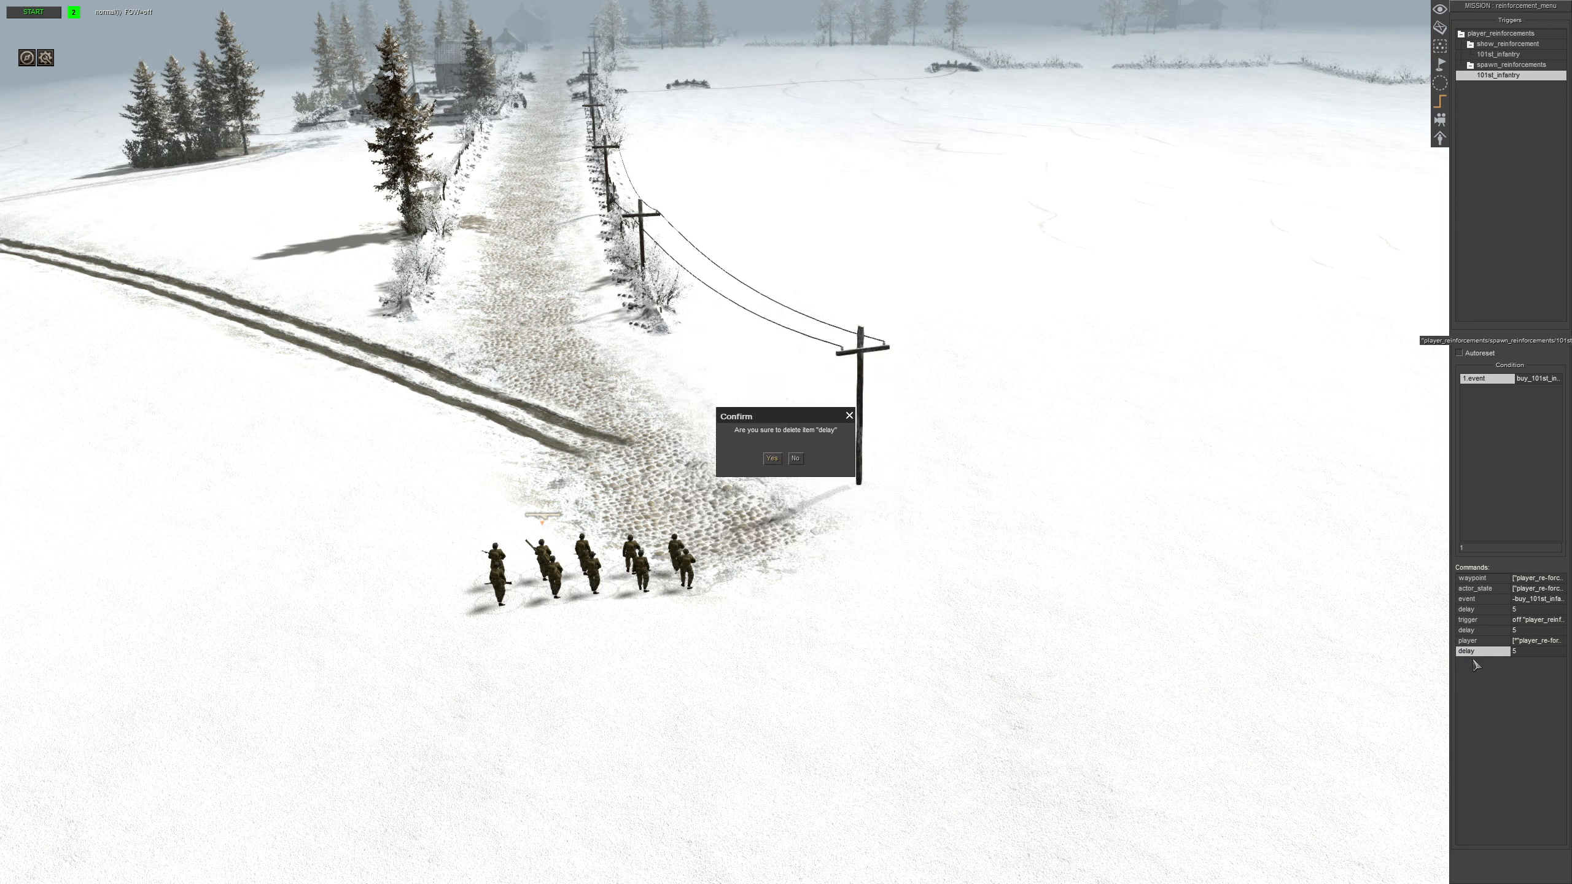
{"action": "key", "text": "Return"}
Append an actor_state command after the player command, switching its selector source to advanced and adding a group
{"action": "right_click", "coordinate": [1478, 672]}
{"action": "left_click", "coordinate": [1481, 675]}
{"action": "left_click", "coordinate": [748, 454]}
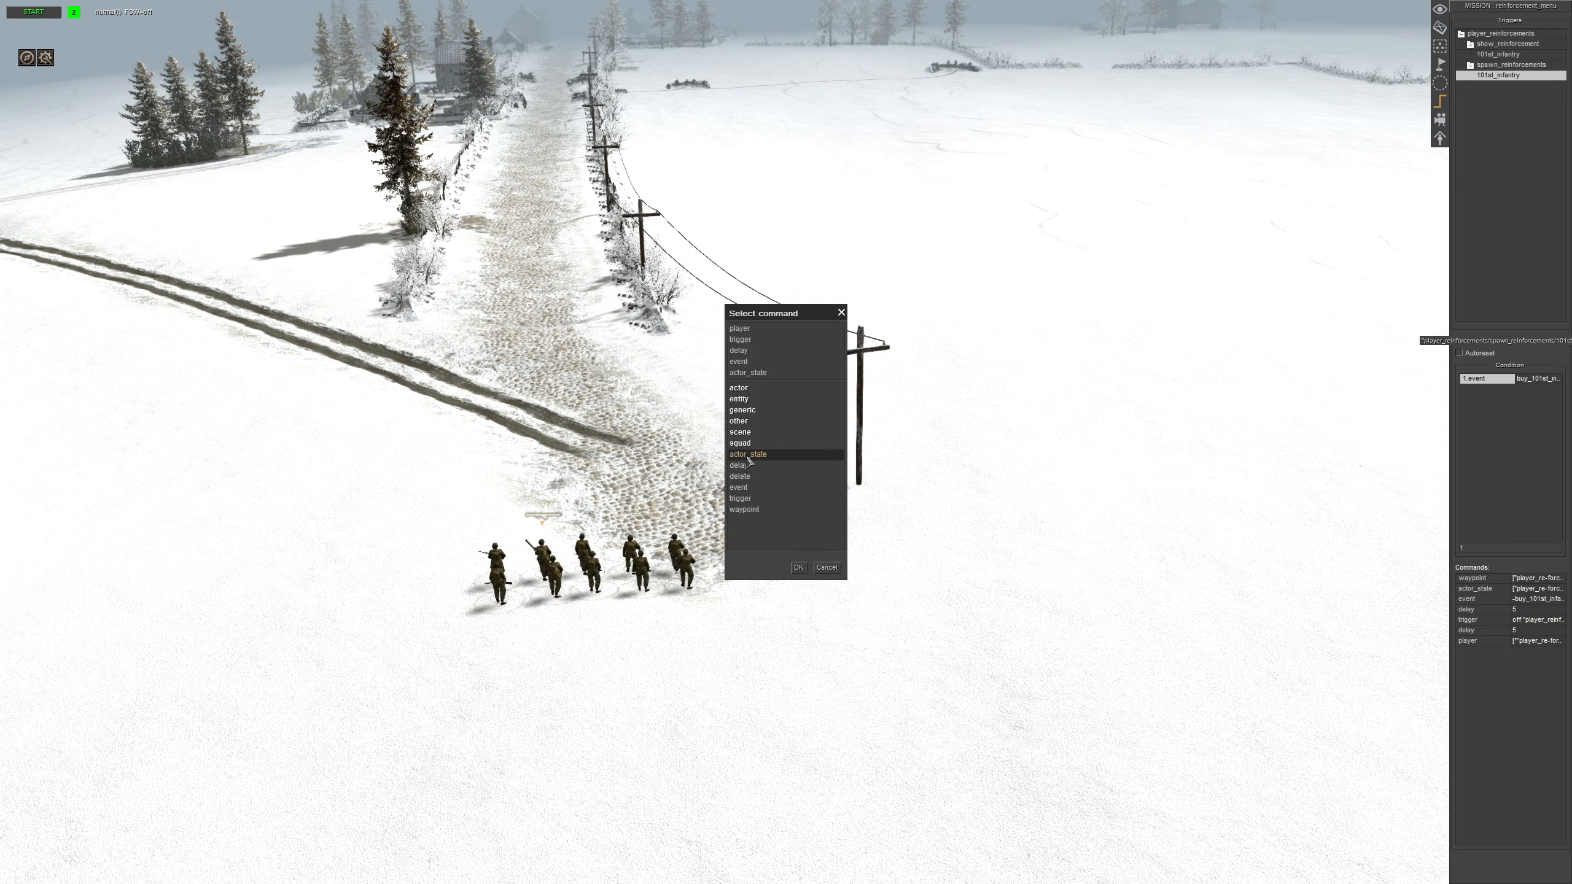
{"action": "left_click", "coordinate": [799, 568]}
{"action": "double_click", "coordinate": [795, 356]}
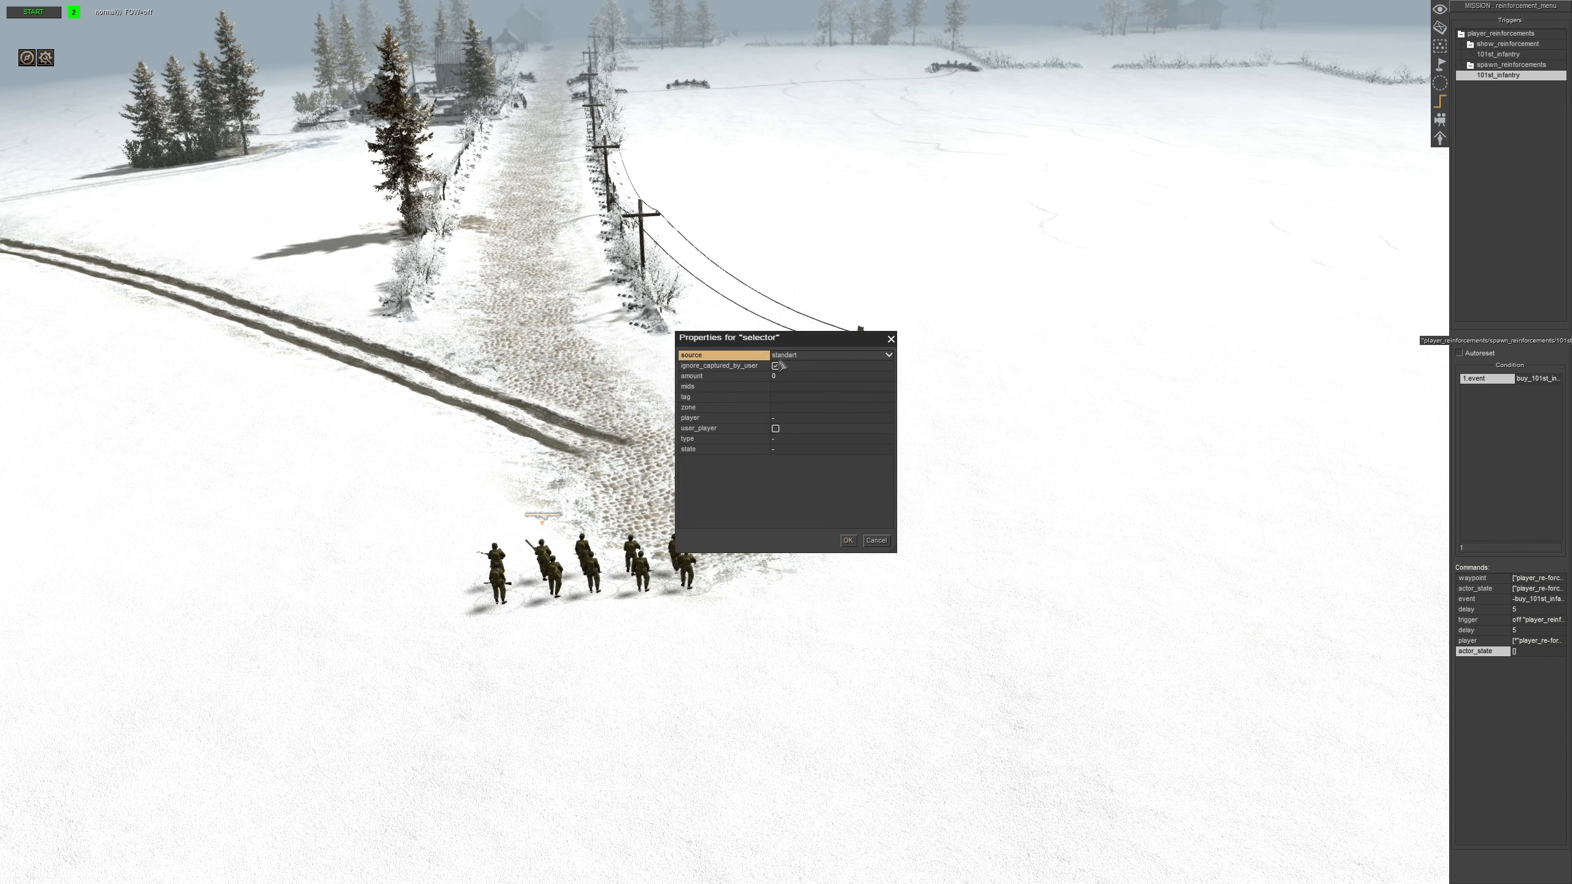
{"action": "left_click", "coordinate": [790, 356]}
{"action": "left_click", "coordinate": [793, 377]}
{"action": "right_click", "coordinate": [767, 403]}
{"action": "left_click", "coordinate": [777, 410]}
Make the actor_state command's selector group select by the tag player_re-forcement_101st_infantry
{"action": "left_click", "coordinate": [731, 386]}
{"action": "right_click", "coordinate": [731, 386]}
{"action": "left_click", "coordinate": [743, 399]}
{"action": "left_click", "coordinate": [805, 397]}
{"action": "left_click", "coordinate": [811, 435]}
Exclude units in the inactive state from the actor_state command's selector group and accept the selector
{"action": "left_click", "coordinate": [743, 418]}
{"action": "right_click", "coordinate": [743, 419]}
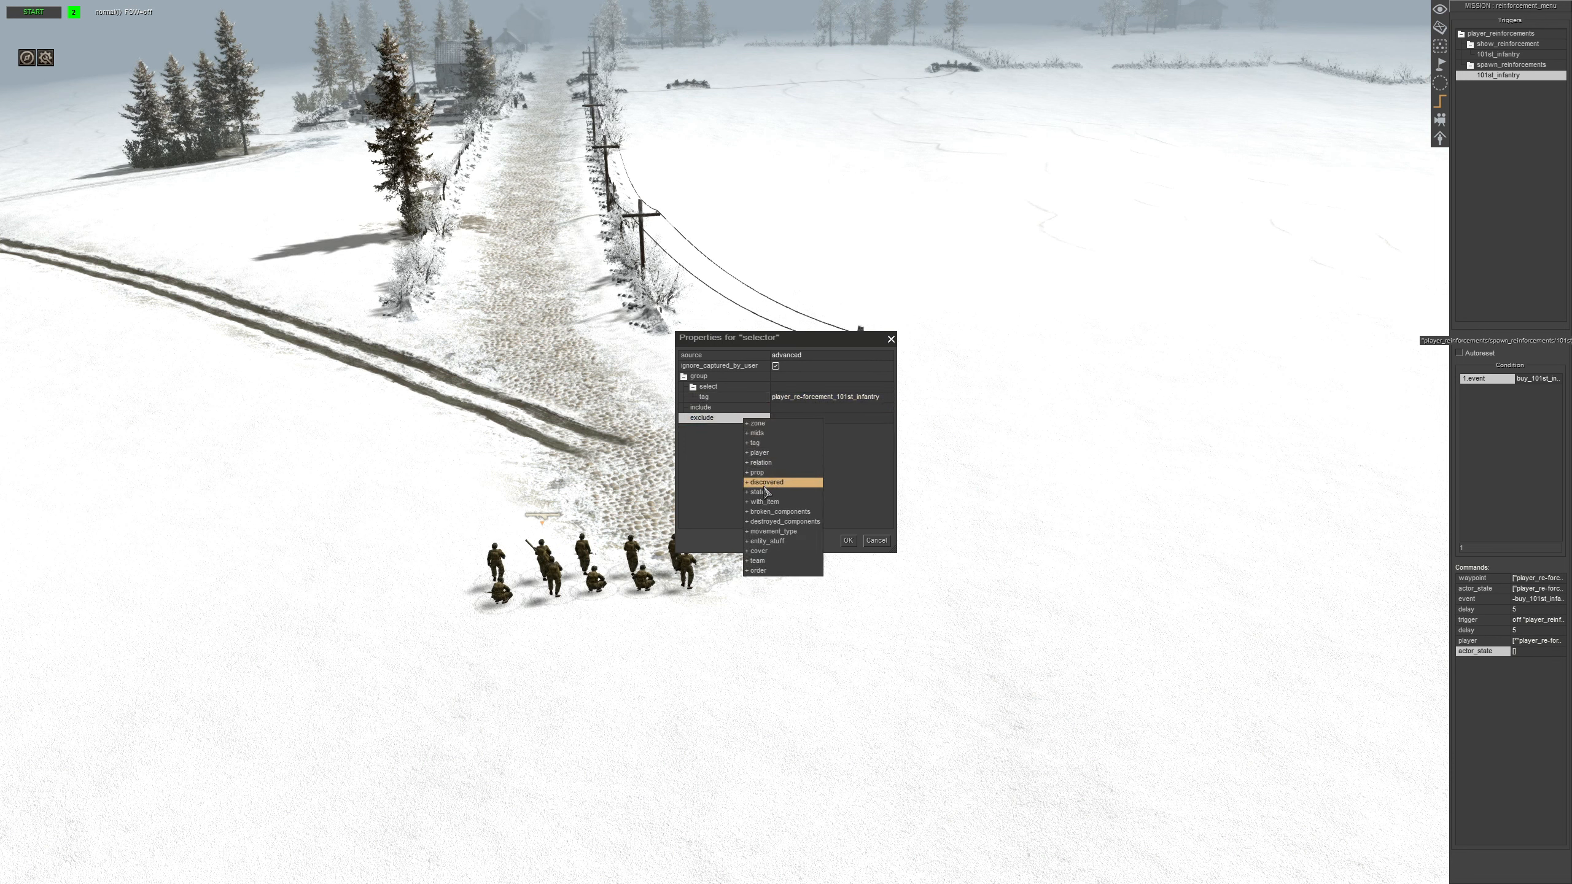
{"action": "left_click", "coordinate": [766, 492]}
{"action": "left_click", "coordinate": [798, 428]}
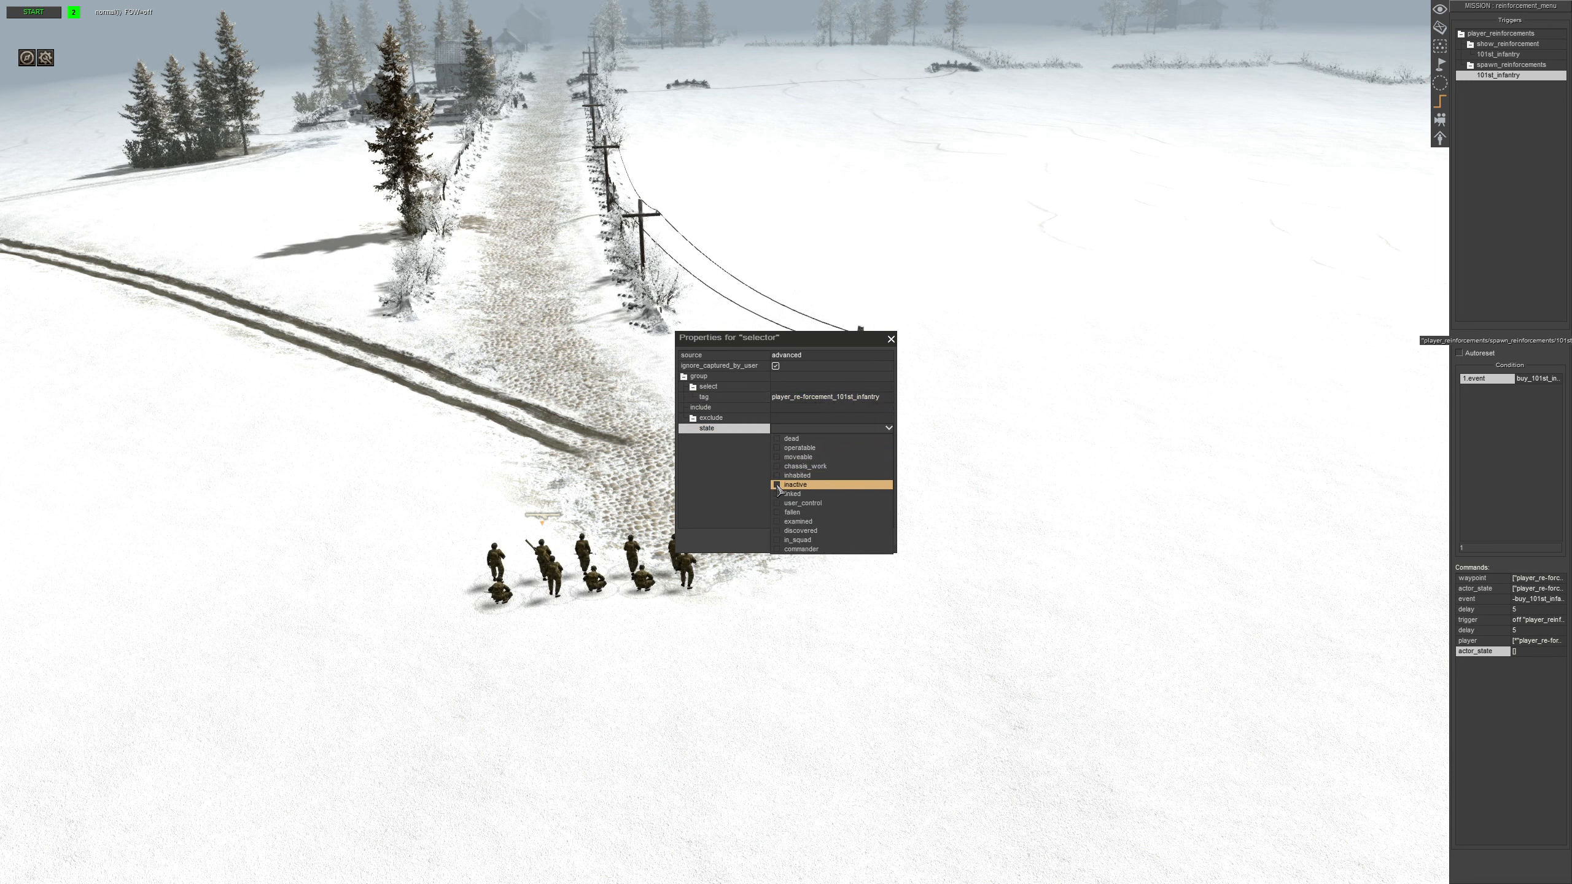
{"action": "left_click", "coordinate": [777, 486]}
{"action": "left_click", "coordinate": [848, 541]}
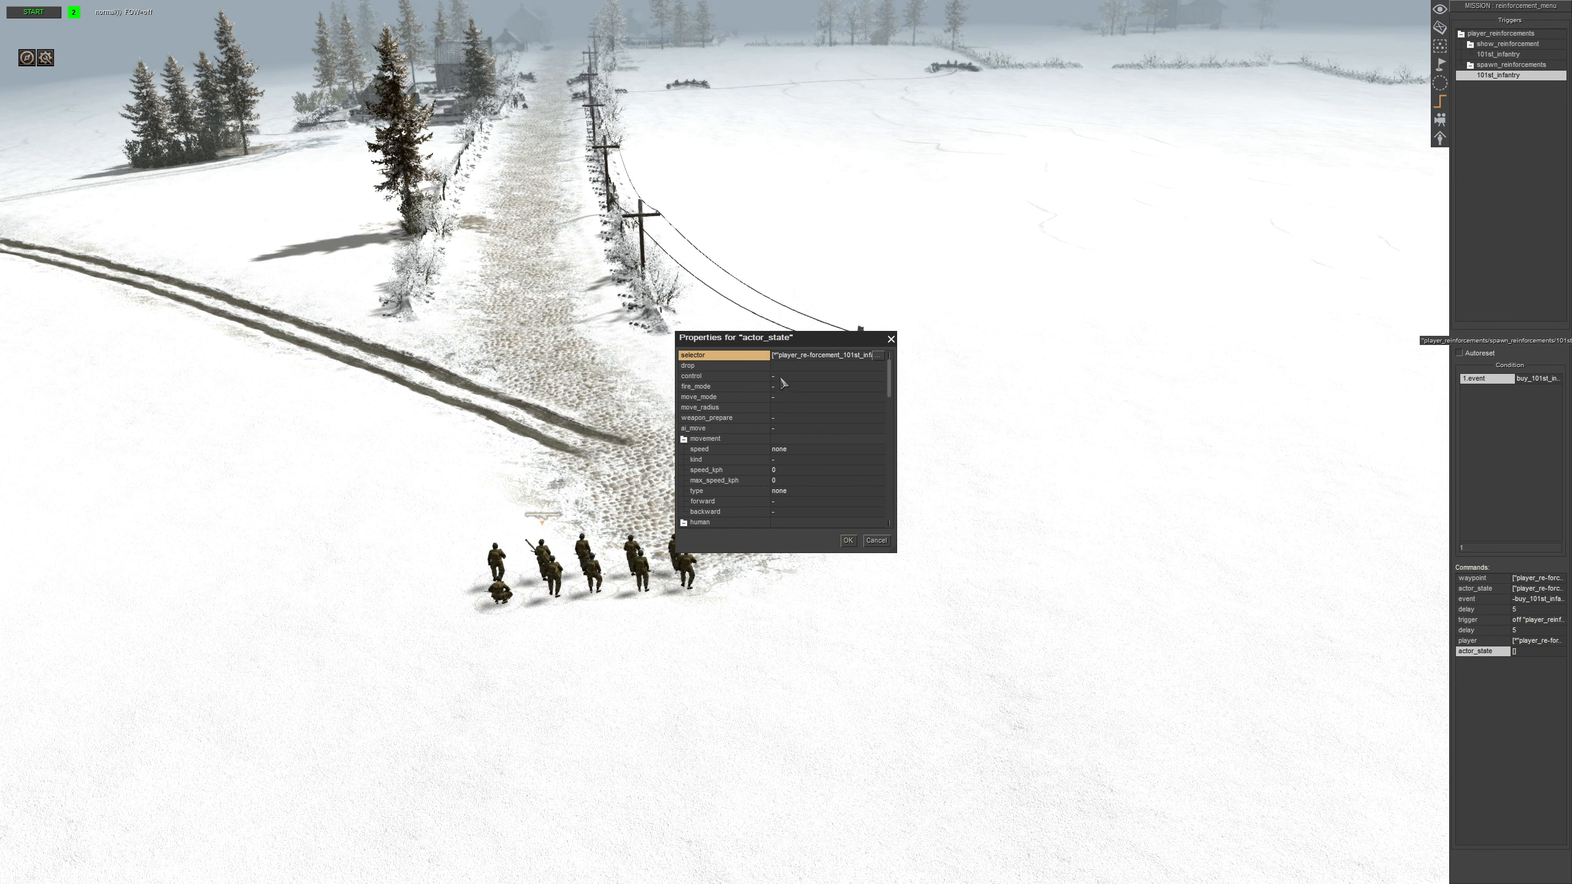
Set the actor_state command's control to user, fire_mode to return and move_mode to hold
{"action": "left_click", "coordinate": [784, 376]}
{"action": "left_click", "coordinate": [783, 403]}
{"action": "left_click", "coordinate": [782, 388]}
{"action": "left_click", "coordinate": [782, 416]}
{"action": "left_click", "coordinate": [781, 399]}
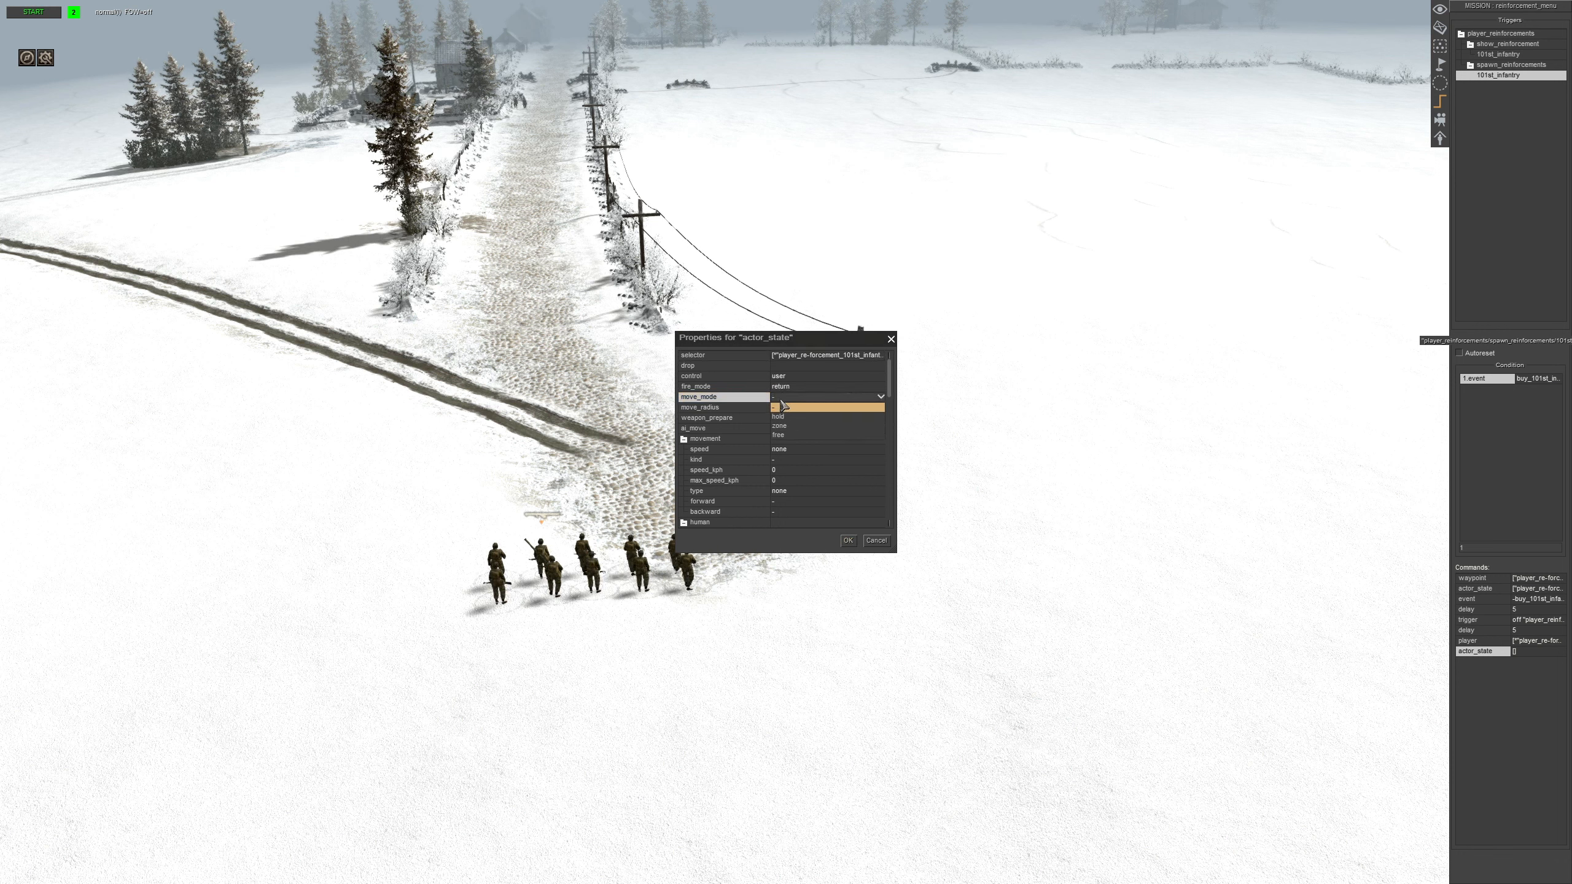
{"action": "left_click", "coordinate": [784, 417]}
Turn weapon_prepare on and set ai_move to disable in the actor_state command
{"action": "left_click", "coordinate": [787, 420]}
{"action": "left_click", "coordinate": [788, 420]}
{"action": "left_click", "coordinate": [779, 438]}
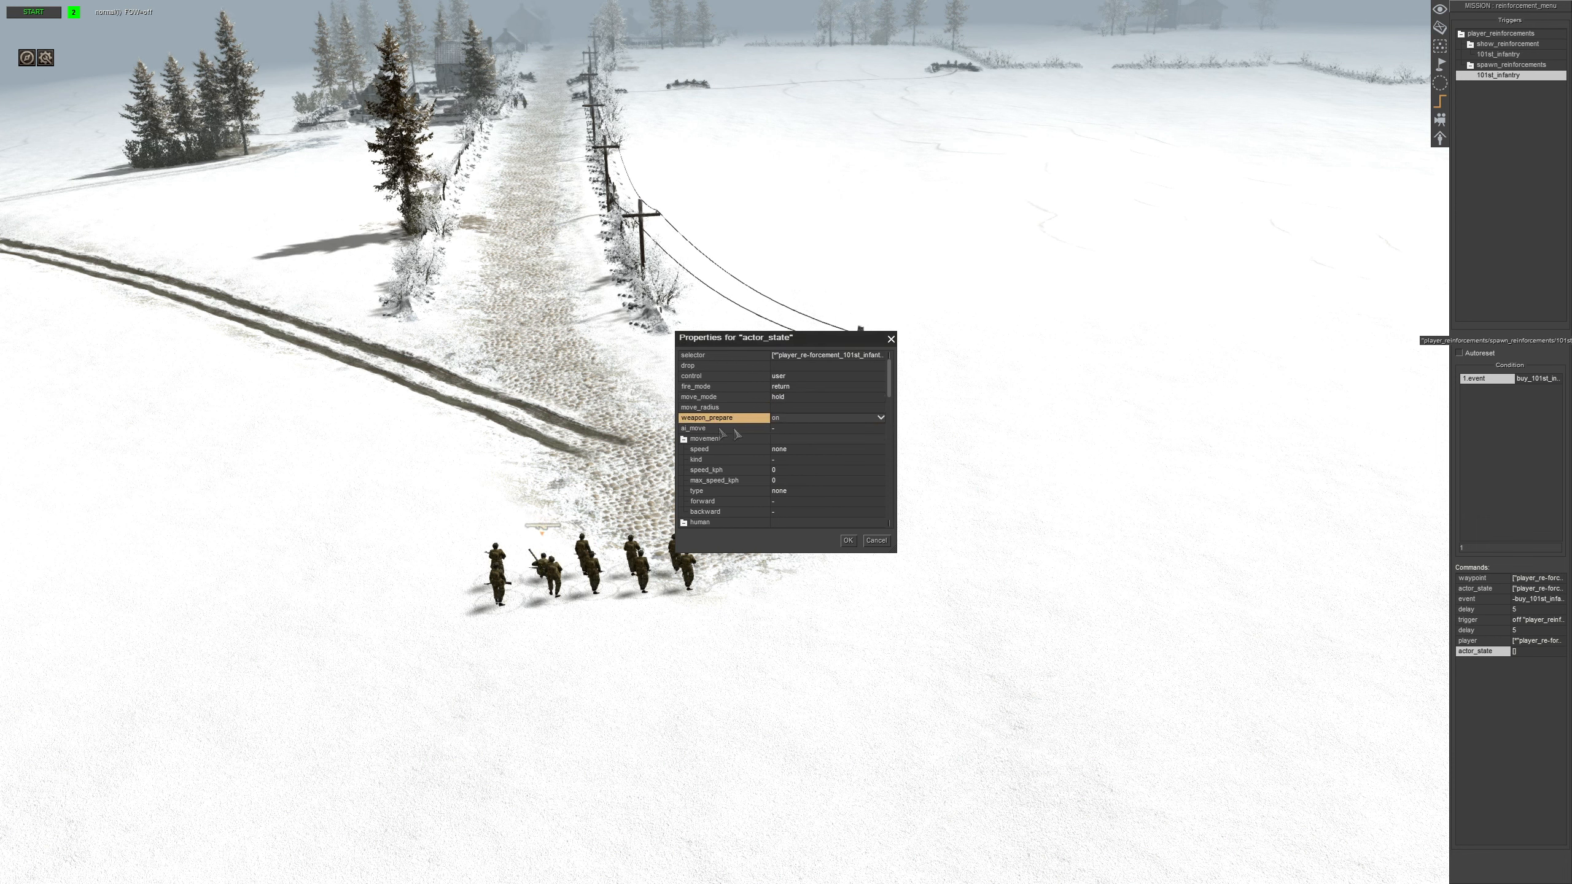
{"action": "left_click", "coordinate": [782, 431]}
{"action": "left_click", "coordinate": [783, 447]}
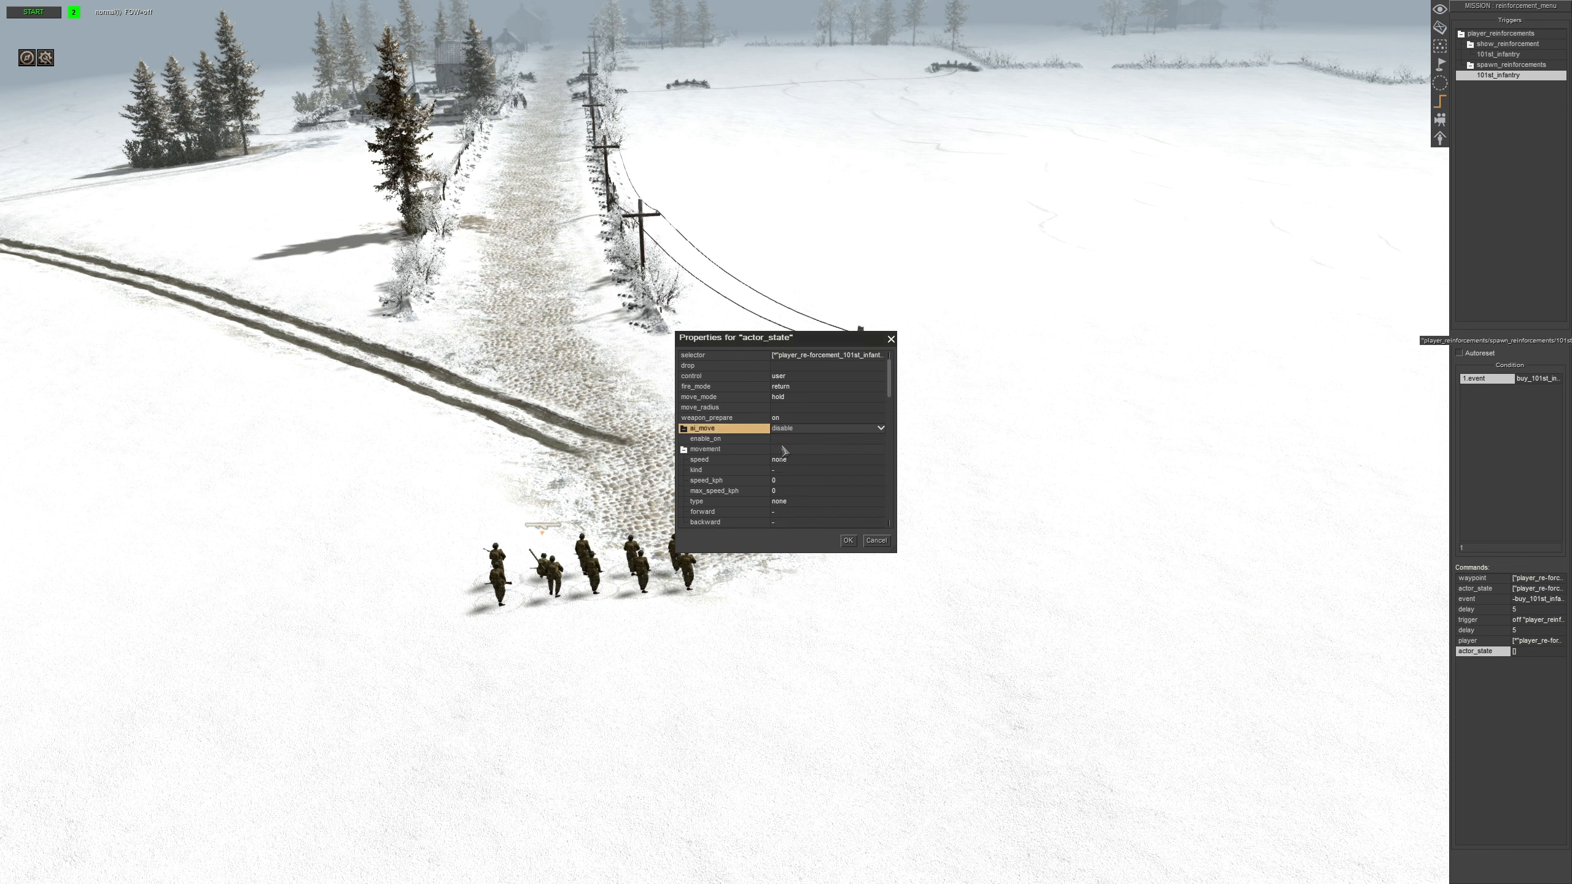
Select injure and enemy as the enable_on conditions for the disabled ai_move, and save the actor_state command
{"action": "left_click", "coordinate": [781, 439]}
{"action": "left_click", "coordinate": [777, 450]}
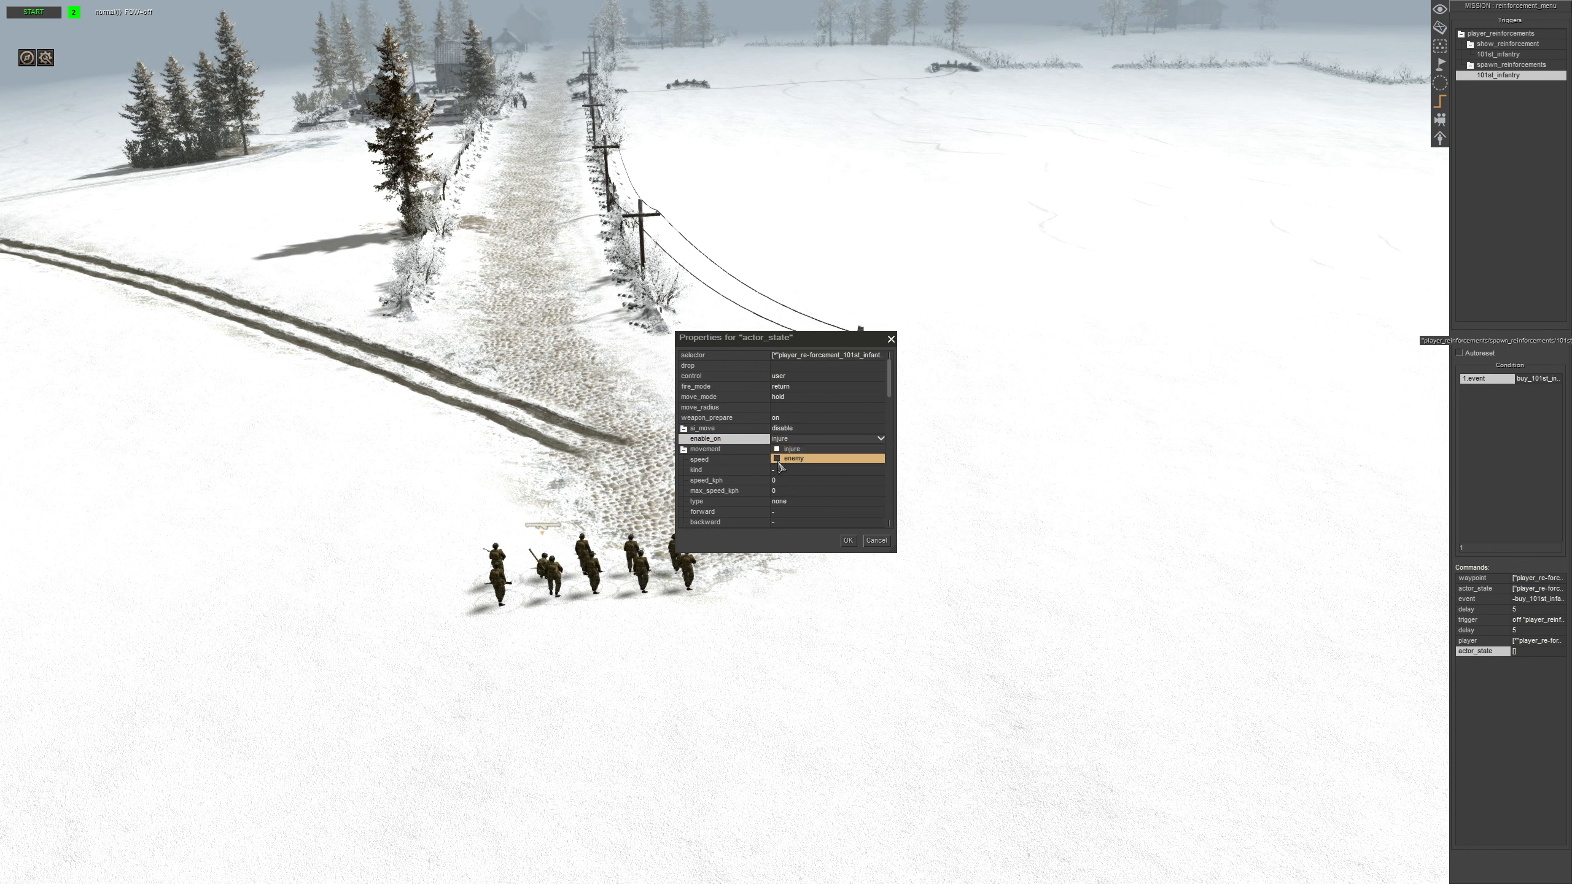
{"action": "left_click", "coordinate": [777, 459]}
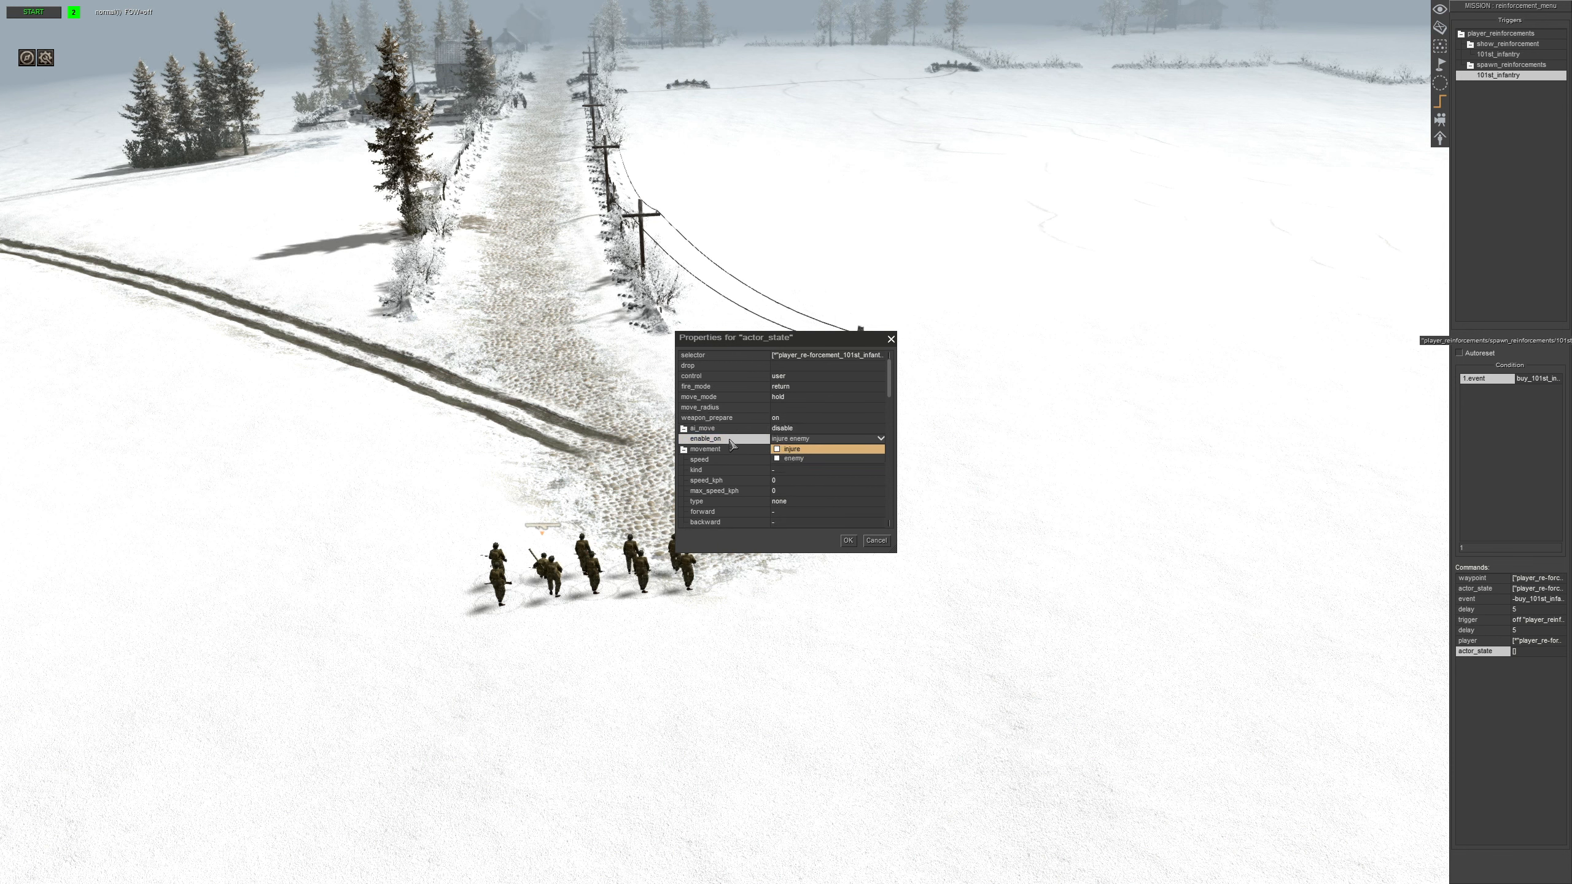
{"action": "left_click", "coordinate": [800, 460]}
{"action": "left_click", "coordinate": [801, 531]}
{"action": "left_click", "coordinate": [849, 540]}
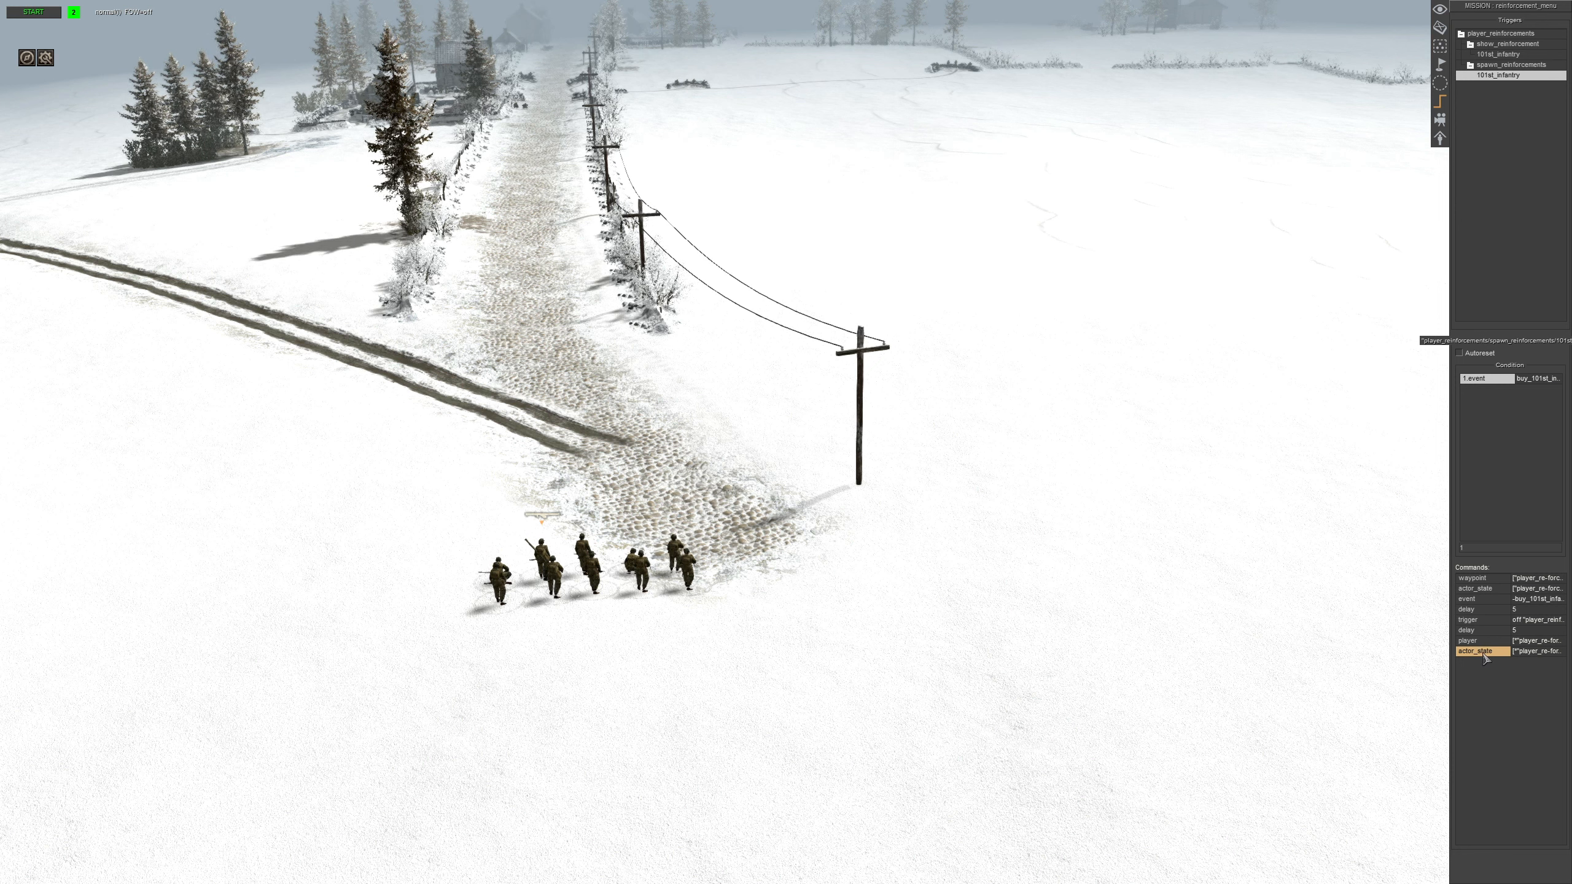
Move the actor_state command above the player command, and append a copy of the delay command set to 0.1 seconds
{"action": "key", "text": "ctrl+Up"}
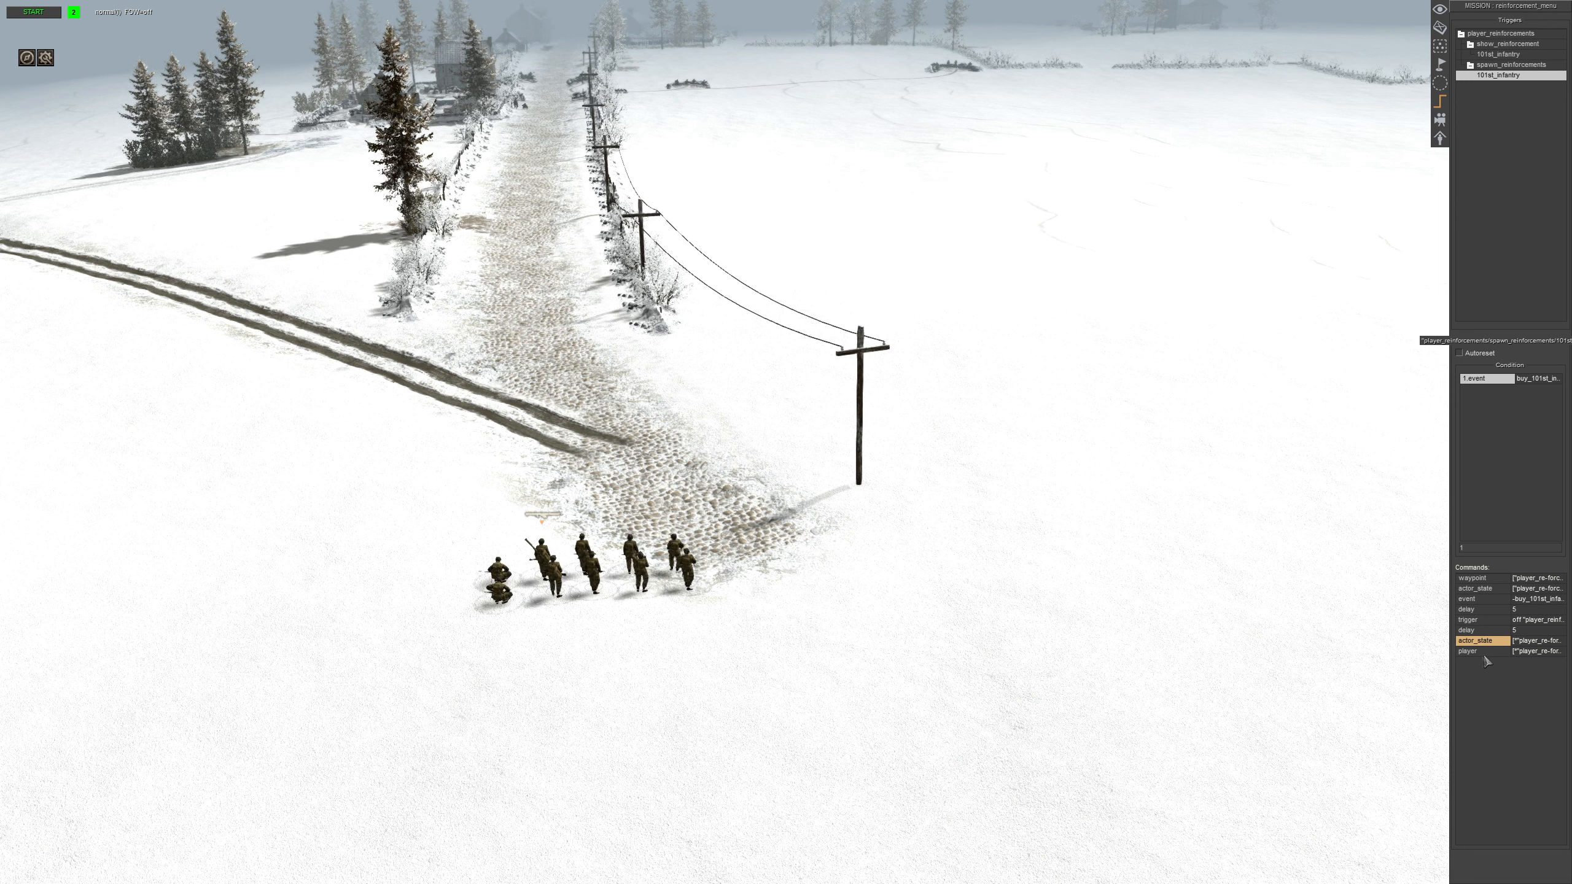
{"action": "left_click", "coordinate": [1481, 632]}
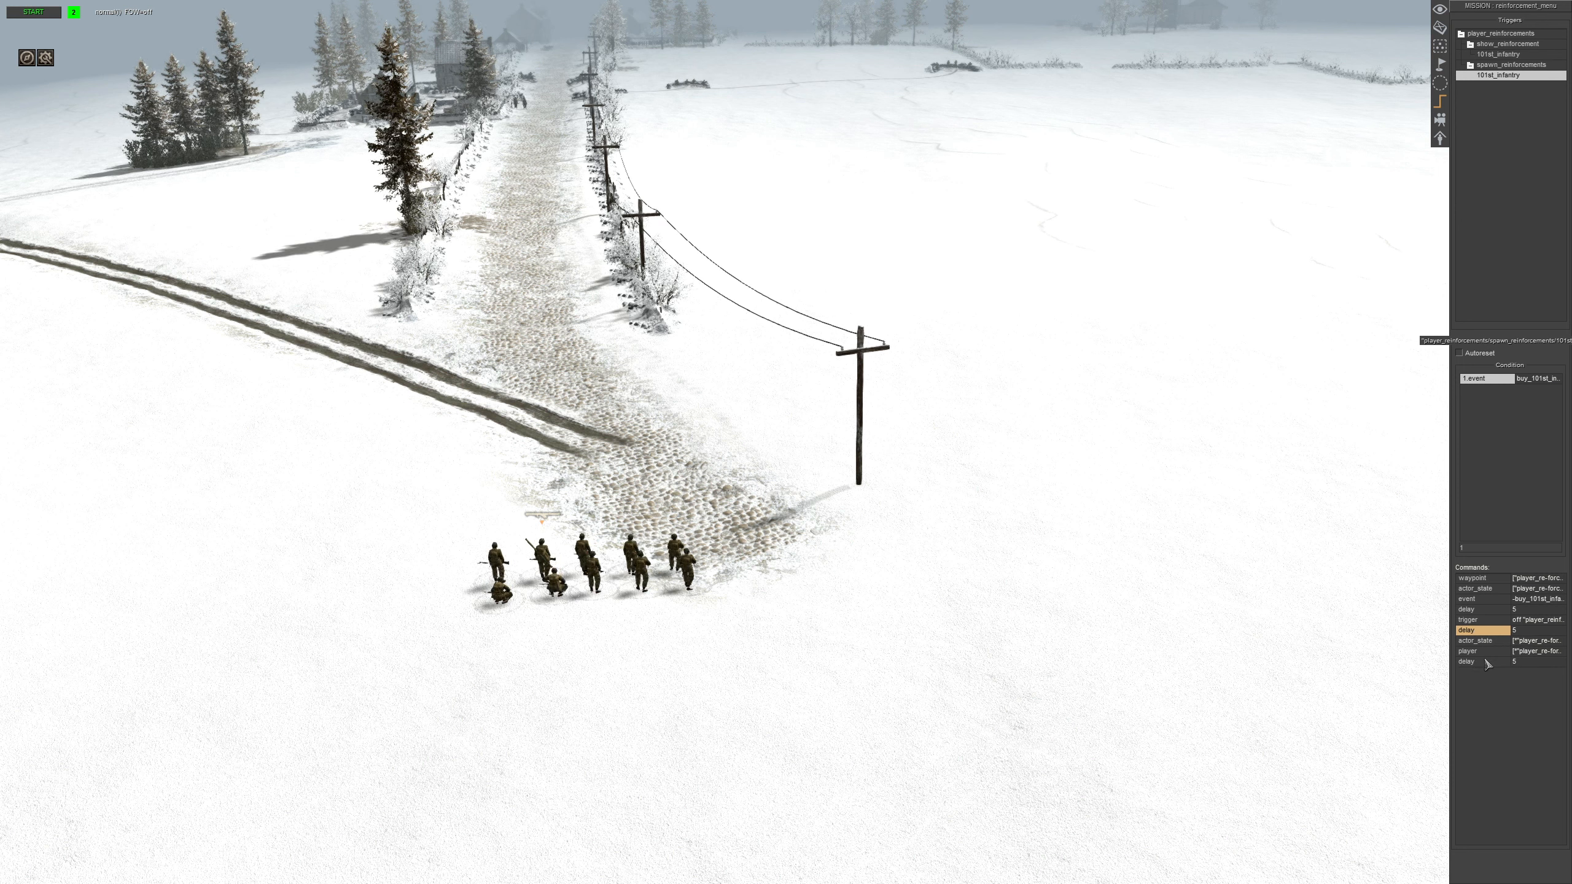
{"action": "double_click", "coordinate": [1486, 661]}
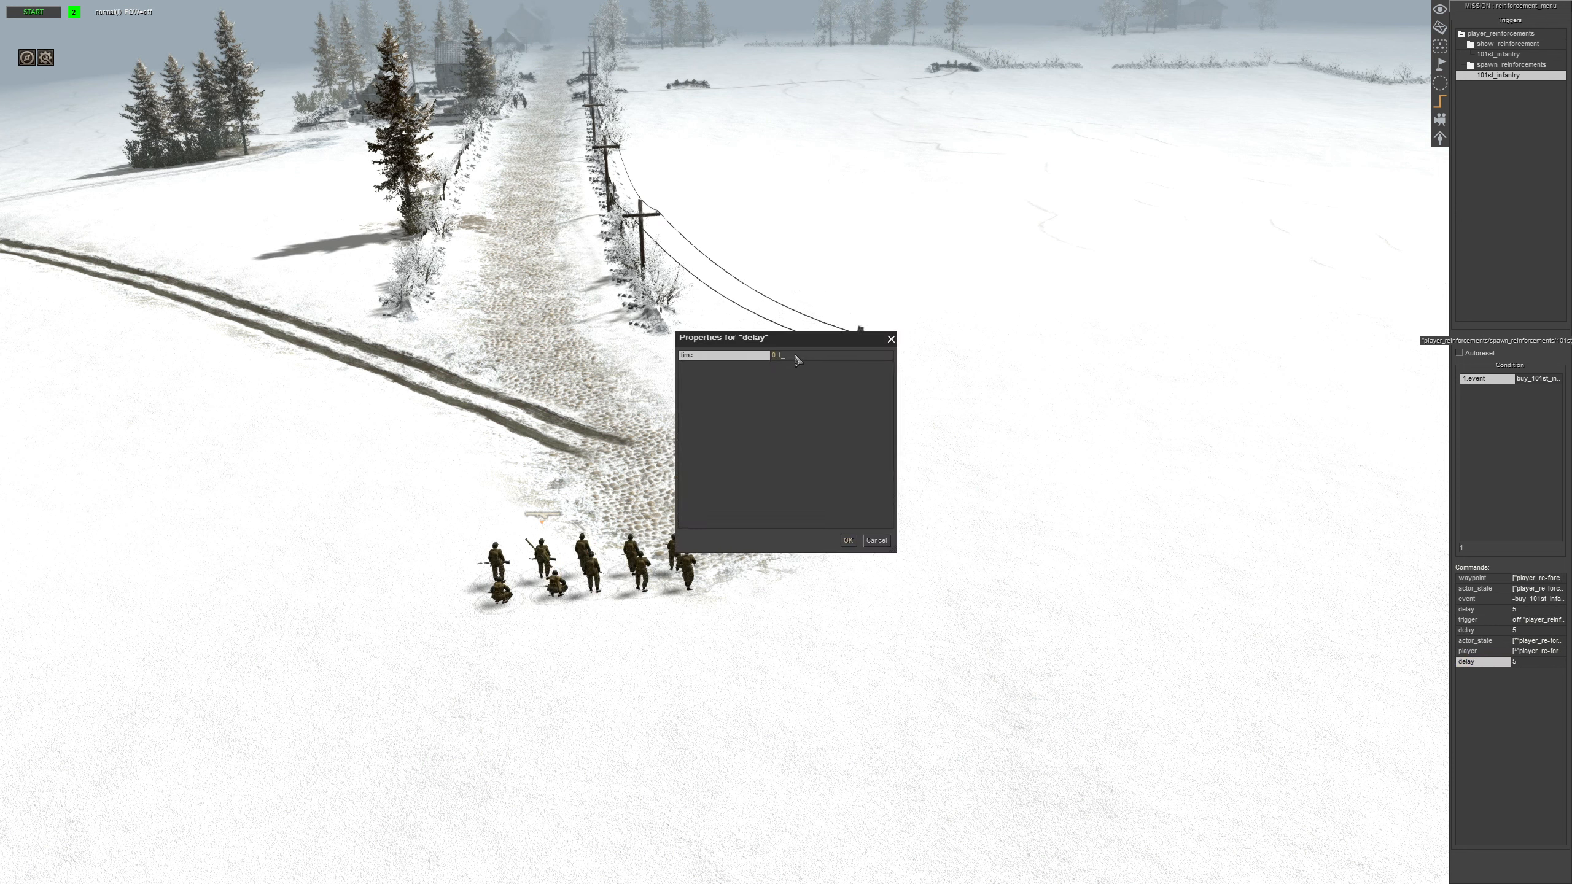
{"action": "key", "text": "Return"}
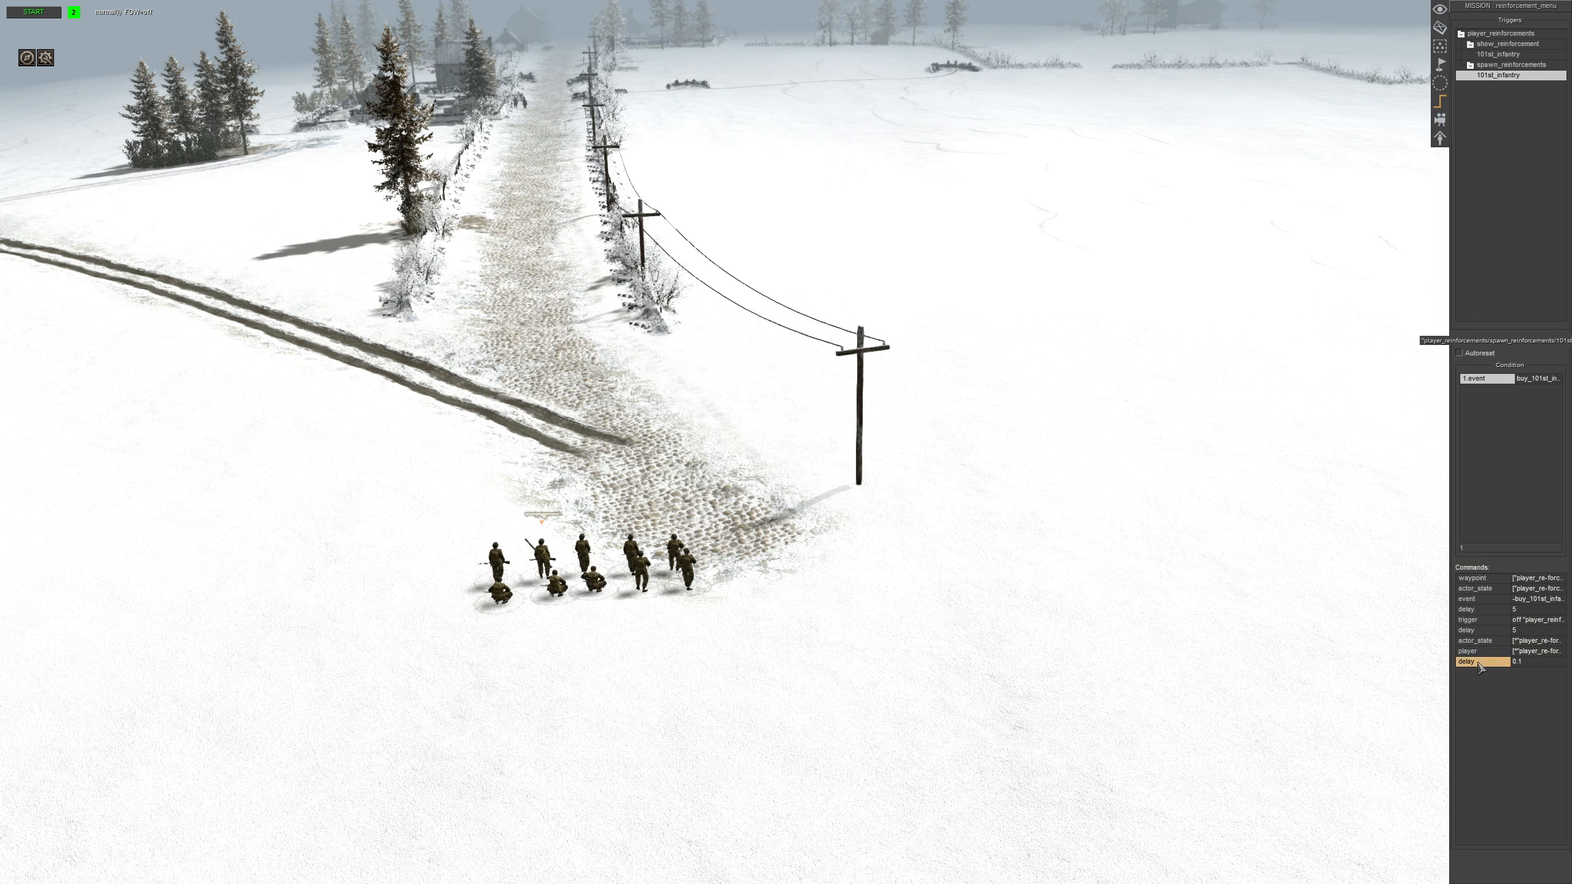
Move the 0.1-second delay above the player command and paste another 0.1-second delay at the end of the list
{"action": "key", "text": "ctrl+Up"}
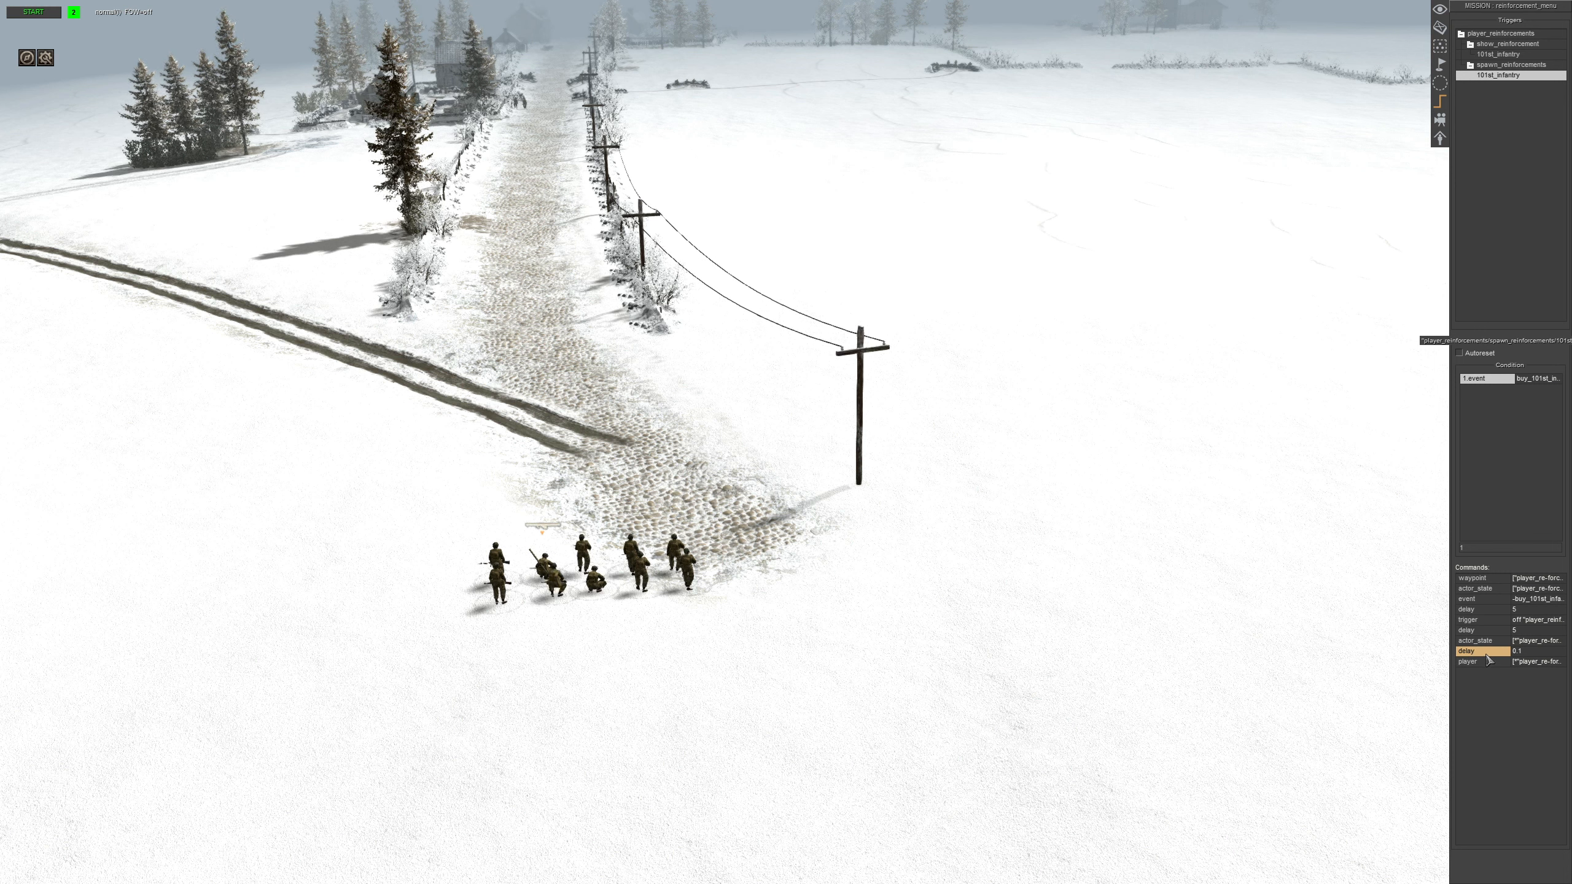
{"action": "key", "text": "ctrl+v"}
Append an autoassign command to the end of the 101st_infantry spawn trigger's command list
{"action": "right_click", "coordinate": [1483, 691]}
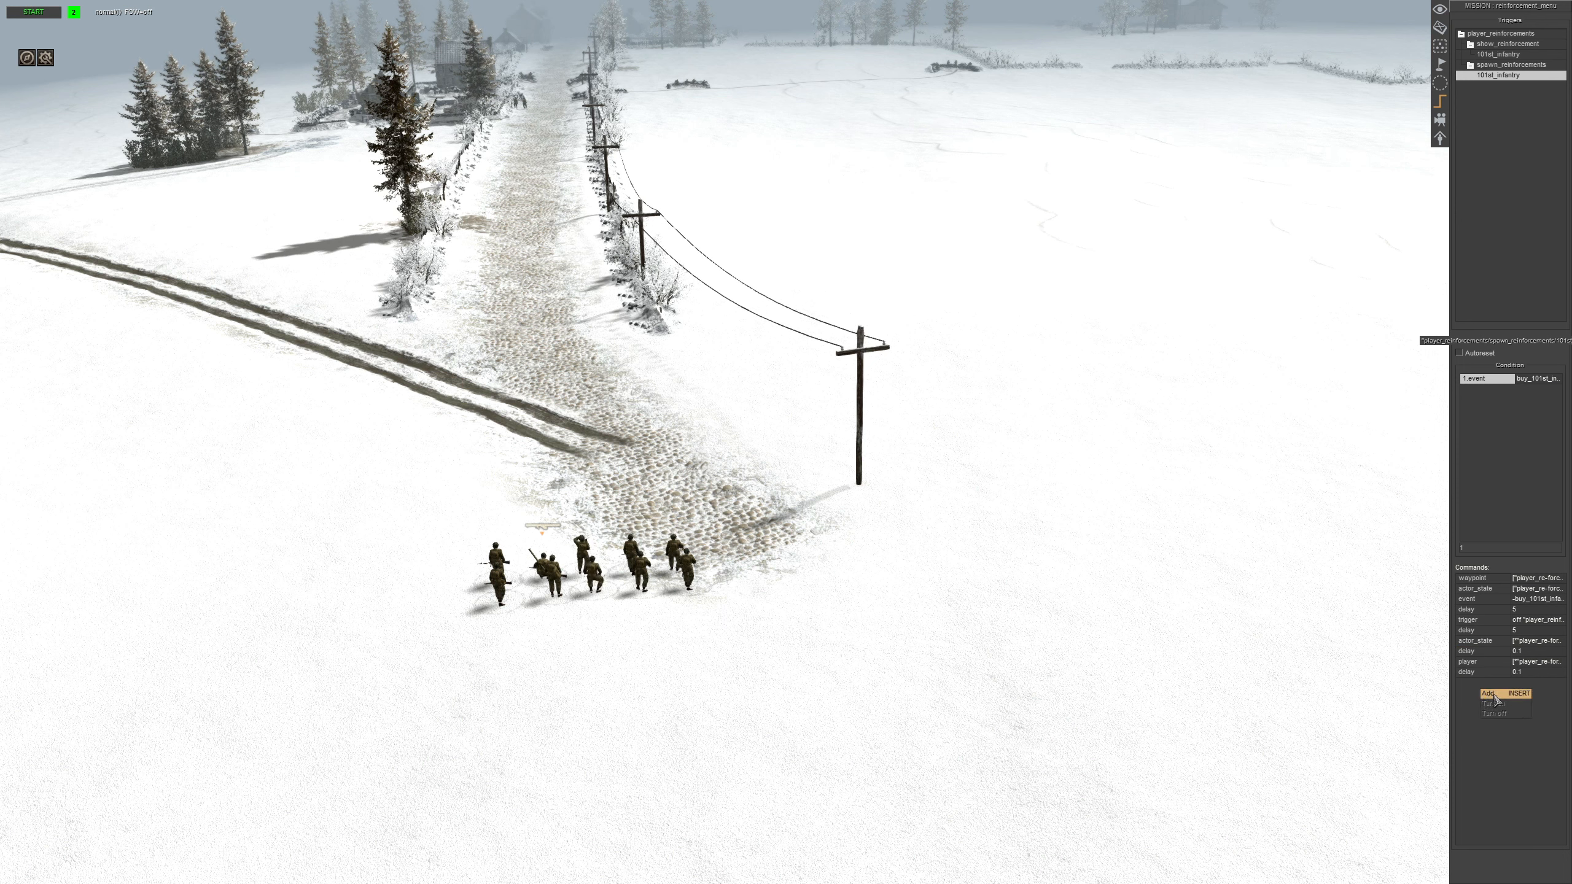
{"action": "left_click", "coordinate": [1492, 695]}
{"action": "double_click", "coordinate": [745, 389]}
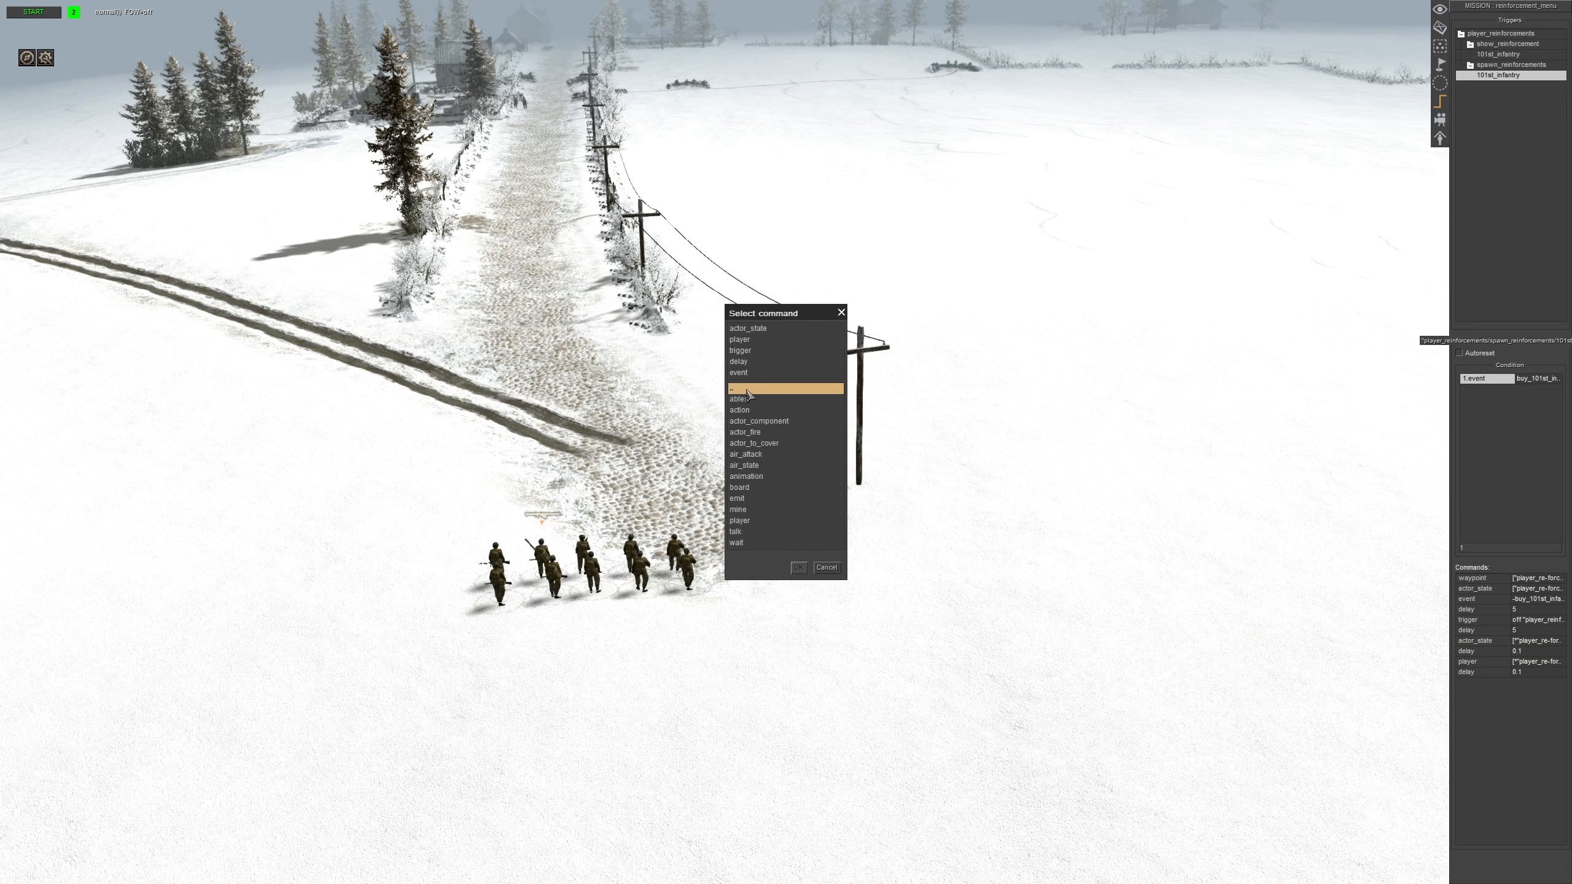
{"action": "double_click", "coordinate": [742, 390]}
{"action": "double_click", "coordinate": [747, 422]}
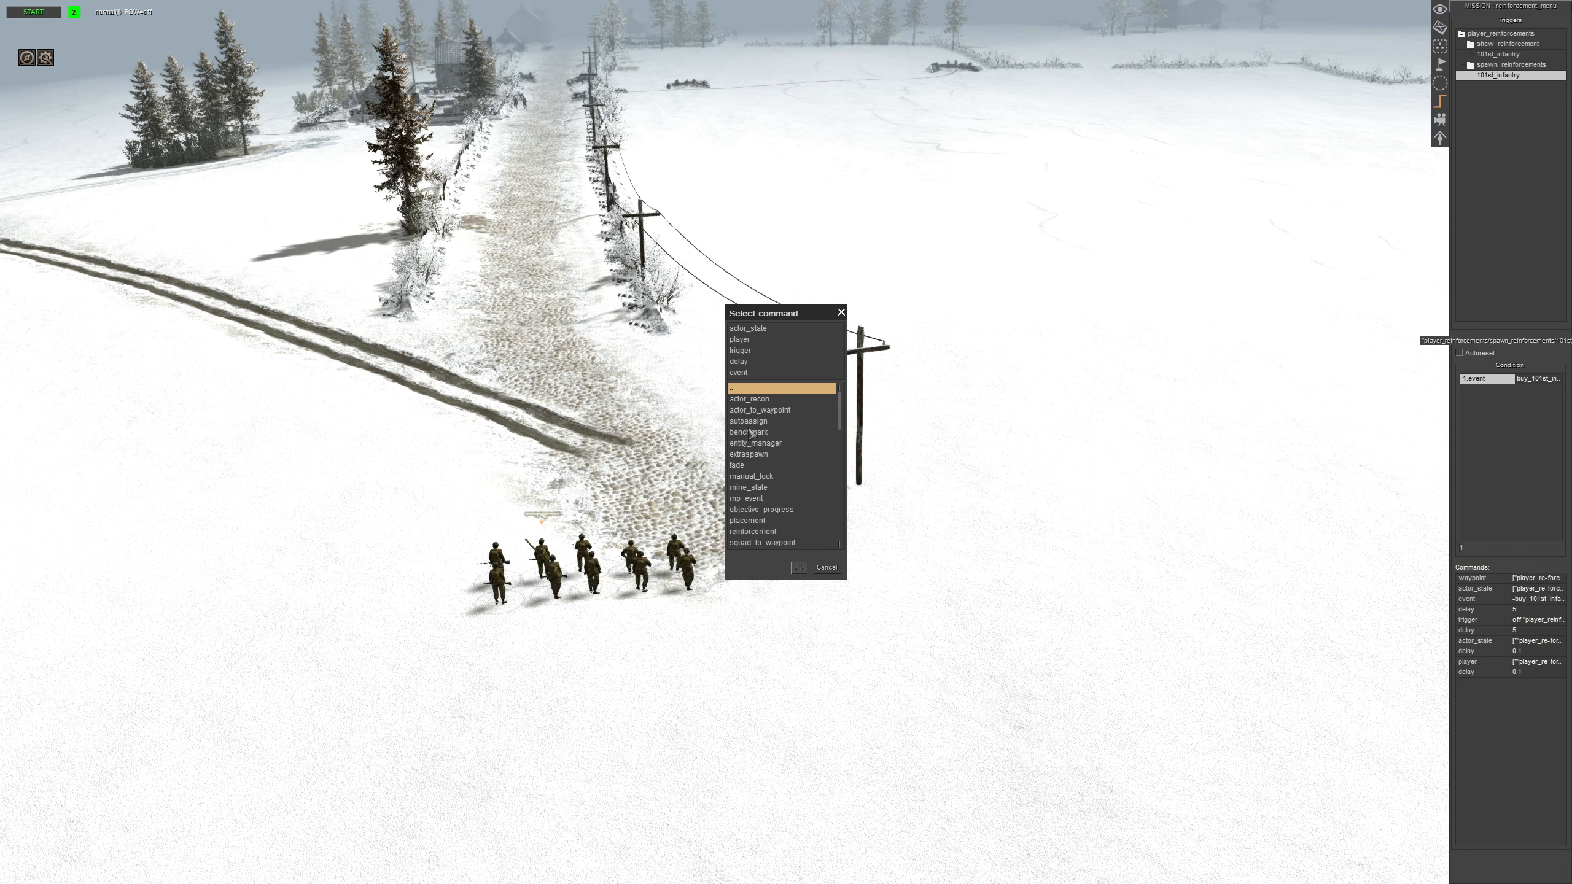
{"action": "double_click", "coordinate": [749, 422]}
Set the autoassign selector's source to advanced and add a group that selects actors by the tag player_re-forcement_101st_infantry
{"action": "double_click", "coordinate": [787, 357]}
{"action": "left_click", "coordinate": [791, 357]}
{"action": "left_click", "coordinate": [794, 376]}
{"action": "right_click", "coordinate": [770, 414]}
{"action": "left_click", "coordinate": [780, 420]}
{"action": "right_click", "coordinate": [713, 389]}
{"action": "left_click", "coordinate": [741, 404]}
{"action": "left_click", "coordinate": [793, 400]}
{"action": "left_click", "coordinate": [890, 398]}
{"action": "left_click", "coordinate": [820, 437]}
Exclude actors with the inactive state from the autoassign selector, leave drop empty and save the command
{"action": "right_click", "coordinate": [746, 419]}
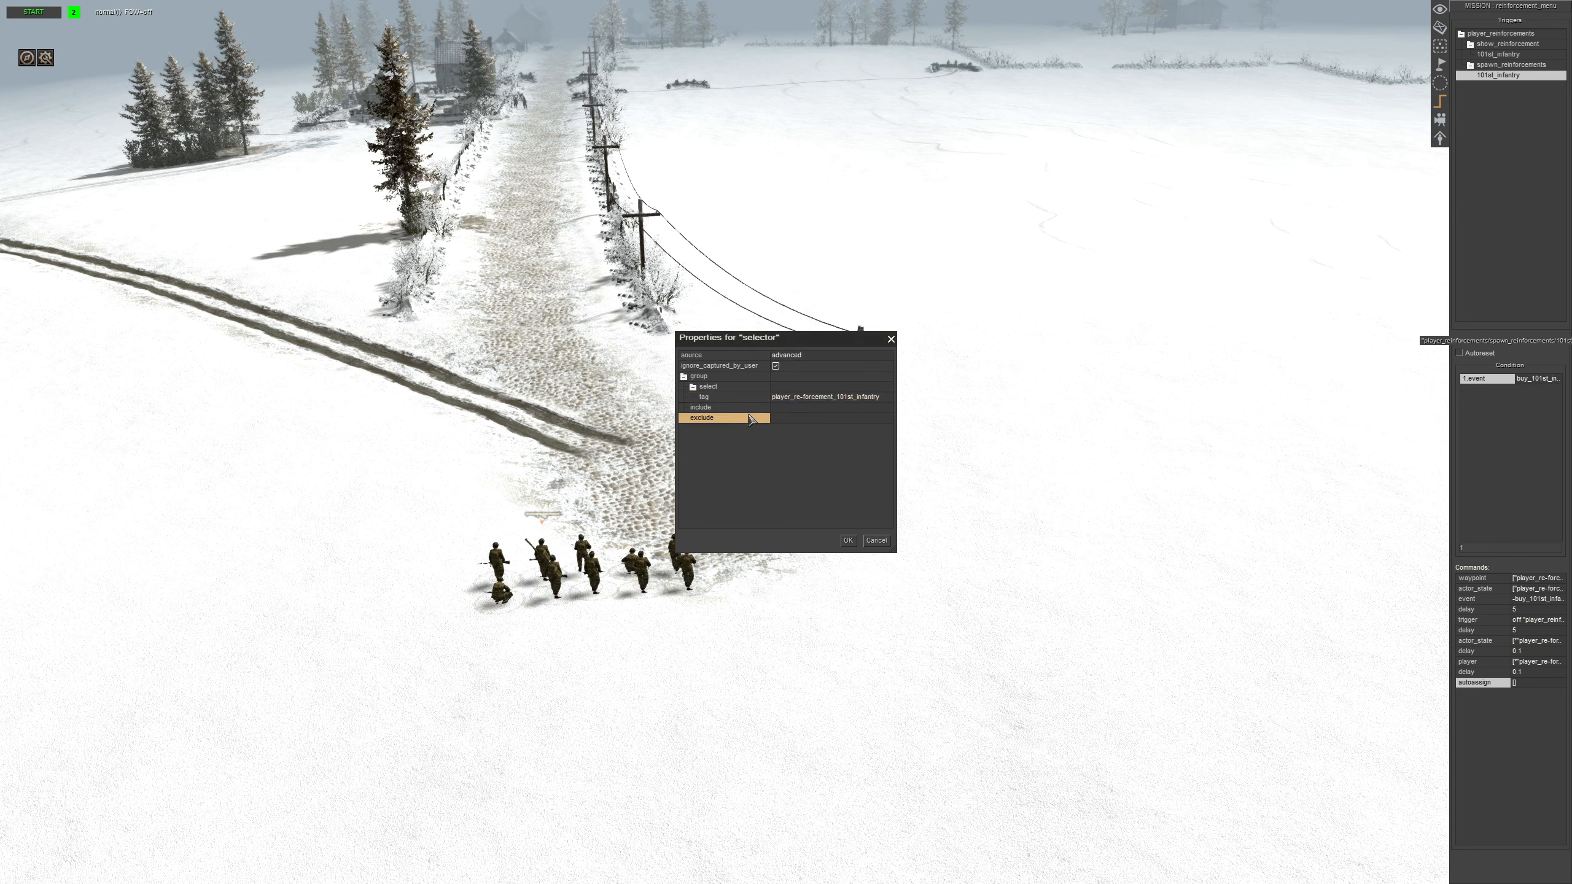
{"action": "left_click", "coordinate": [786, 485]}
{"action": "left_click", "coordinate": [791, 433]}
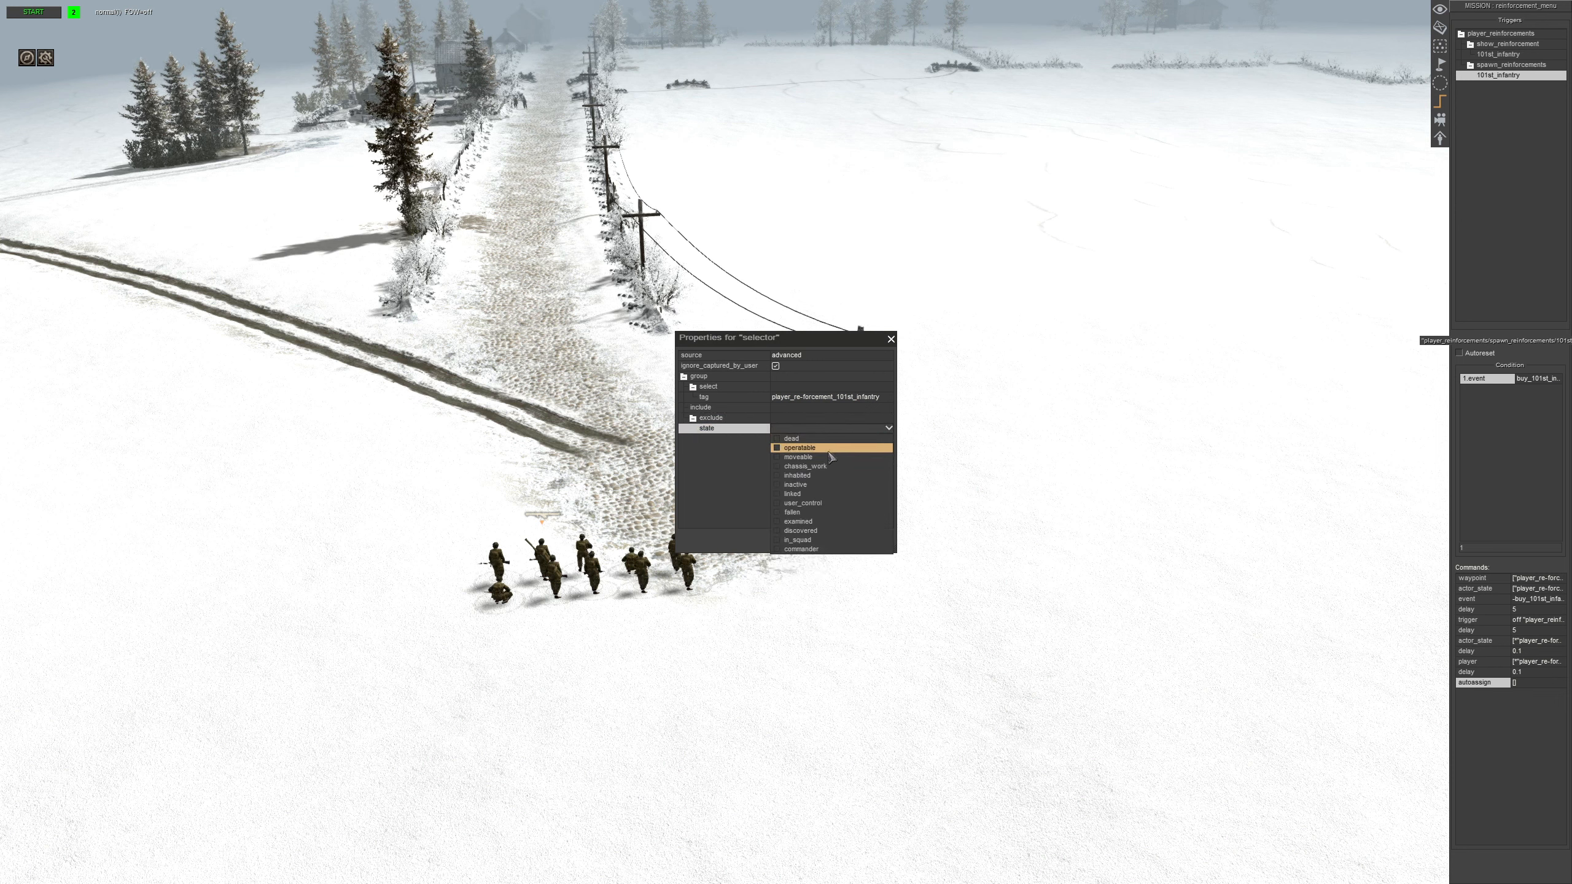
{"action": "left_click", "coordinate": [781, 485]}
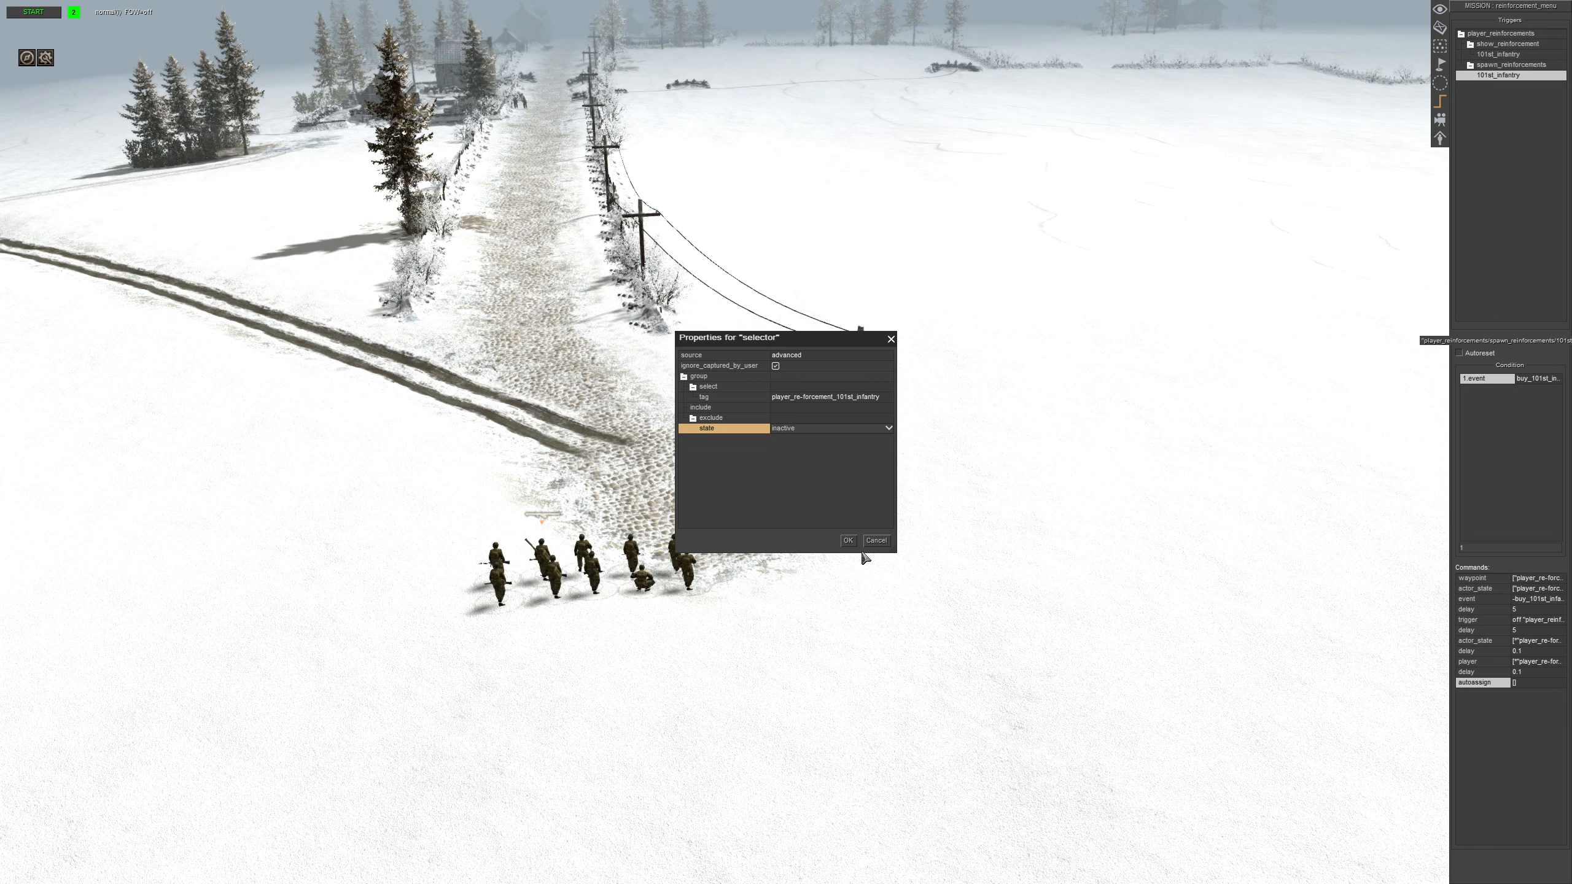
{"action": "left_click", "coordinate": [848, 540]}
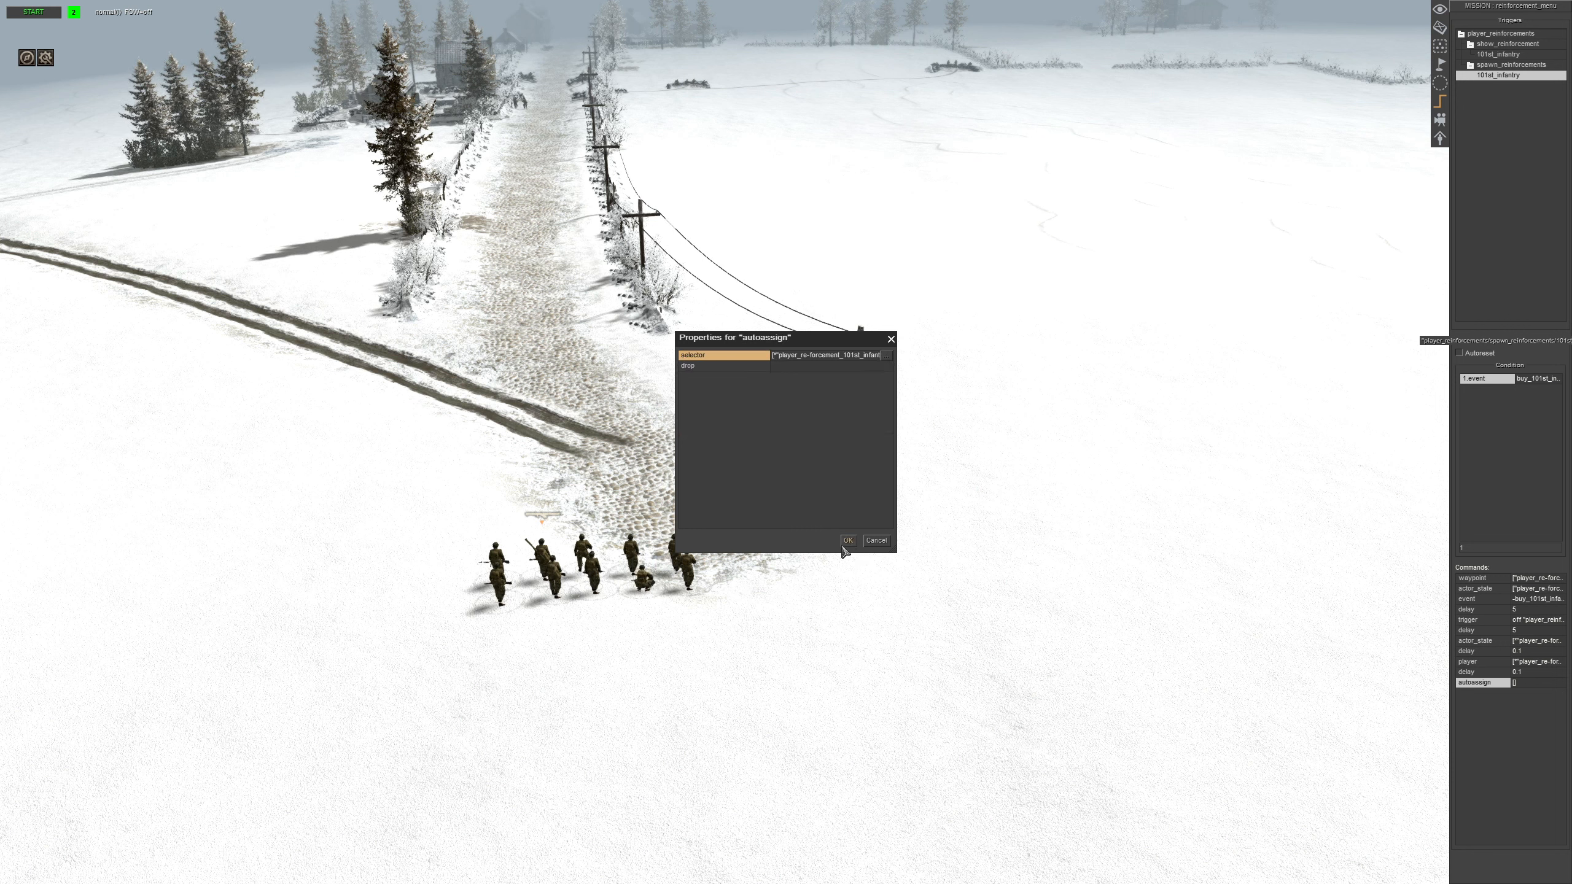
{"action": "left_click", "coordinate": [801, 366]}
{"action": "left_click", "coordinate": [802, 366]}
{"action": "left_click", "coordinate": [801, 367]}
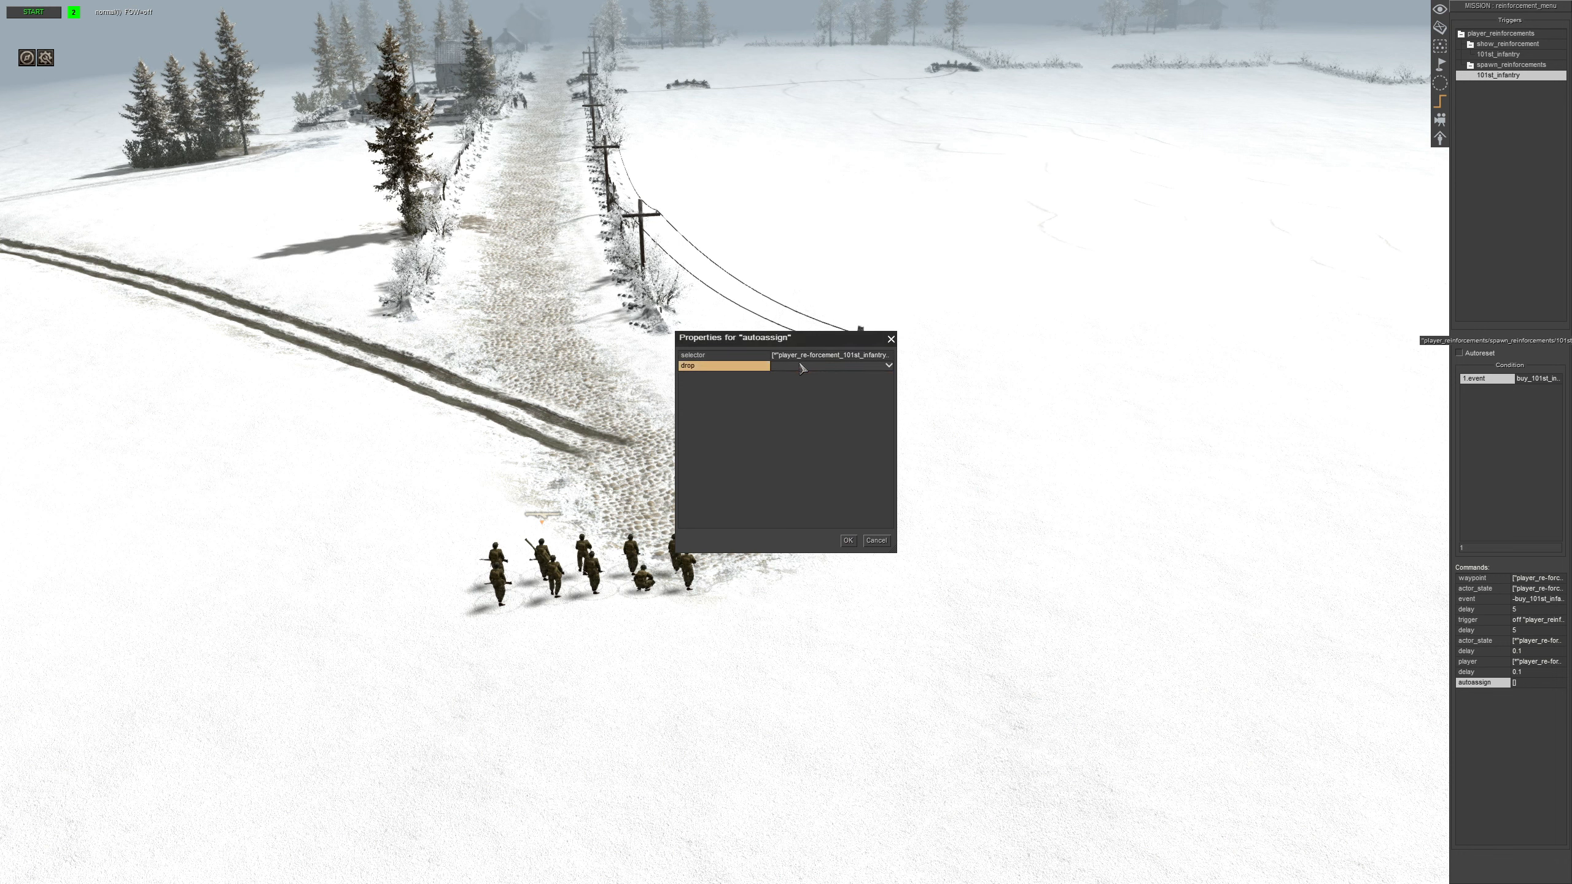
{"action": "left_click", "coordinate": [849, 540]}
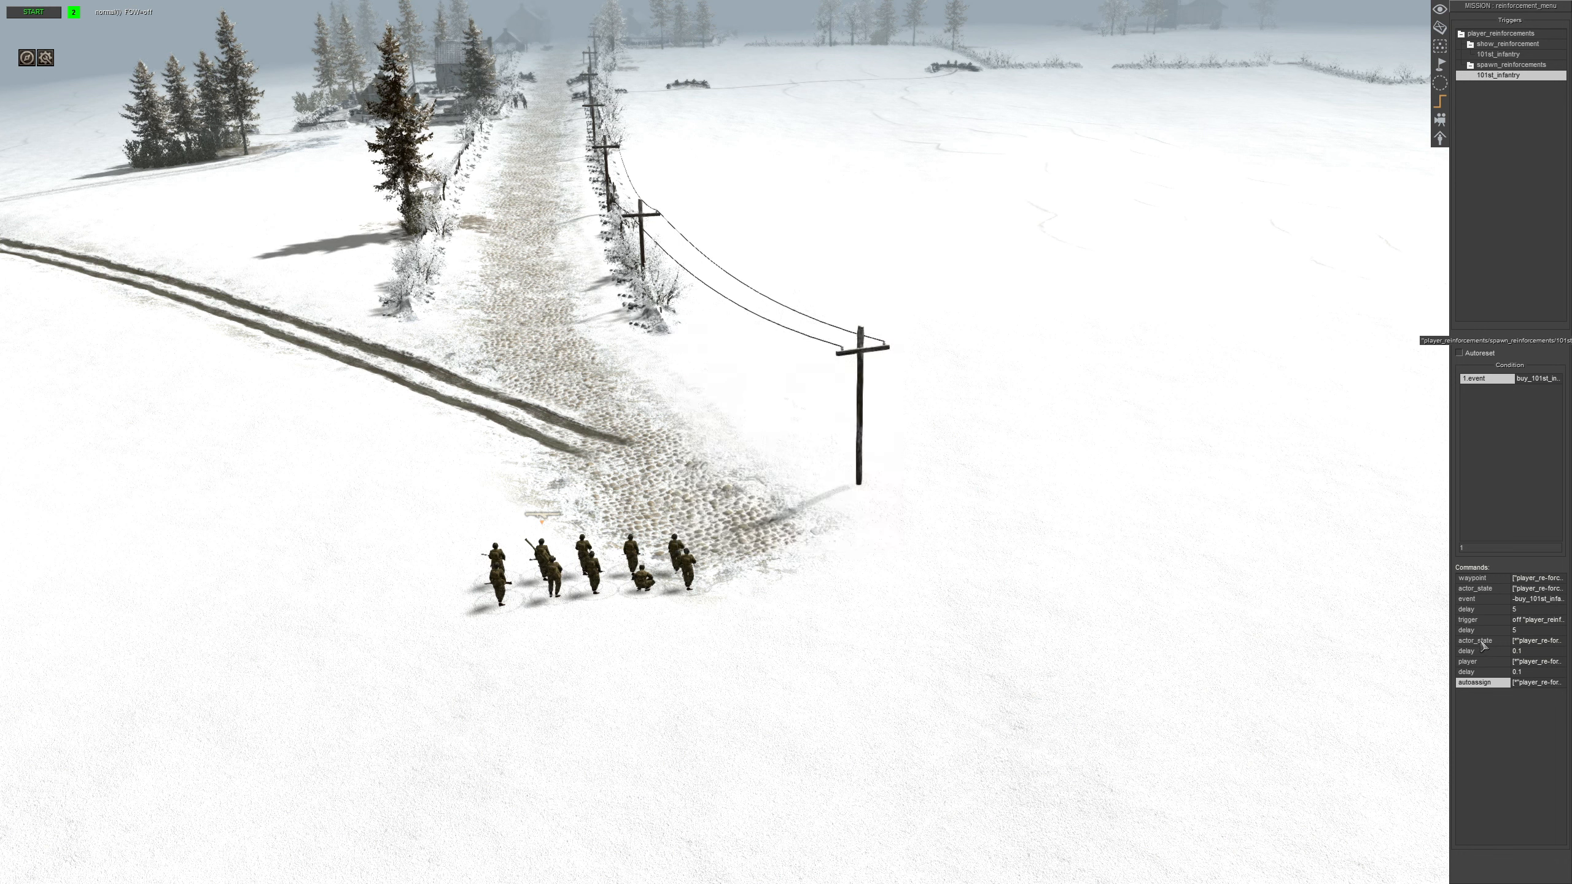
Move the trigger off command to the end of the list, below the autoassign command
{"action": "left_click", "coordinate": [1476, 621]}
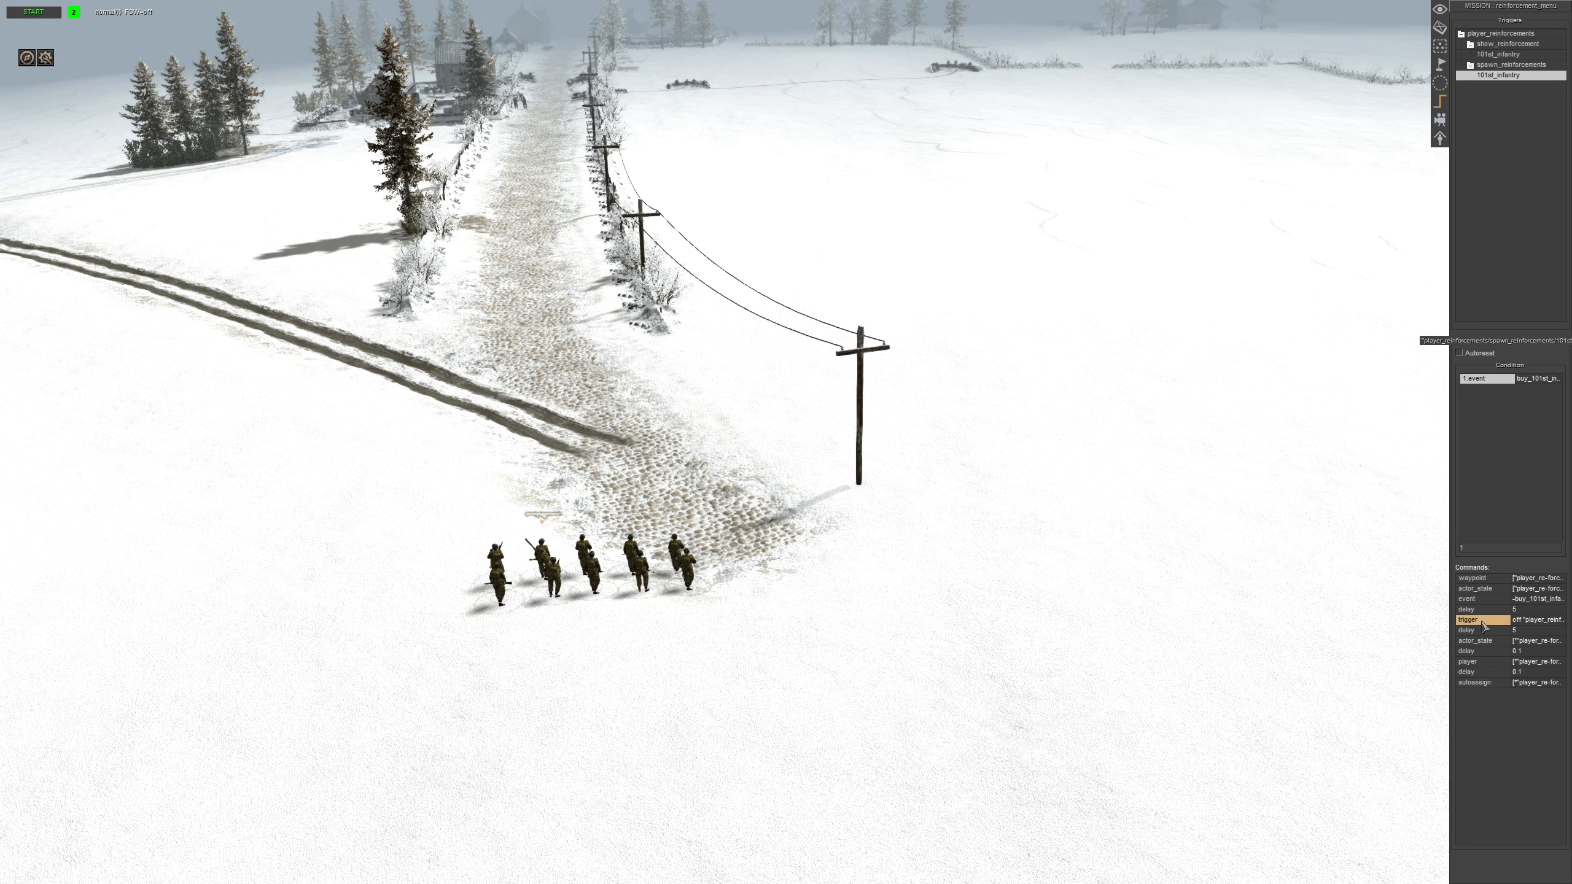
{"action": "key", "text": "ctrl+Down"}
{"action": "key", "text": "ctrl+Down"}
{"action": "key", "text": "ctrl+Down"}
{"action": "key", "text": "ctrl+Down"}
{"action": "key", "text": "ctrl+Down"}
{"action": "key", "text": "ctrl+Down"}
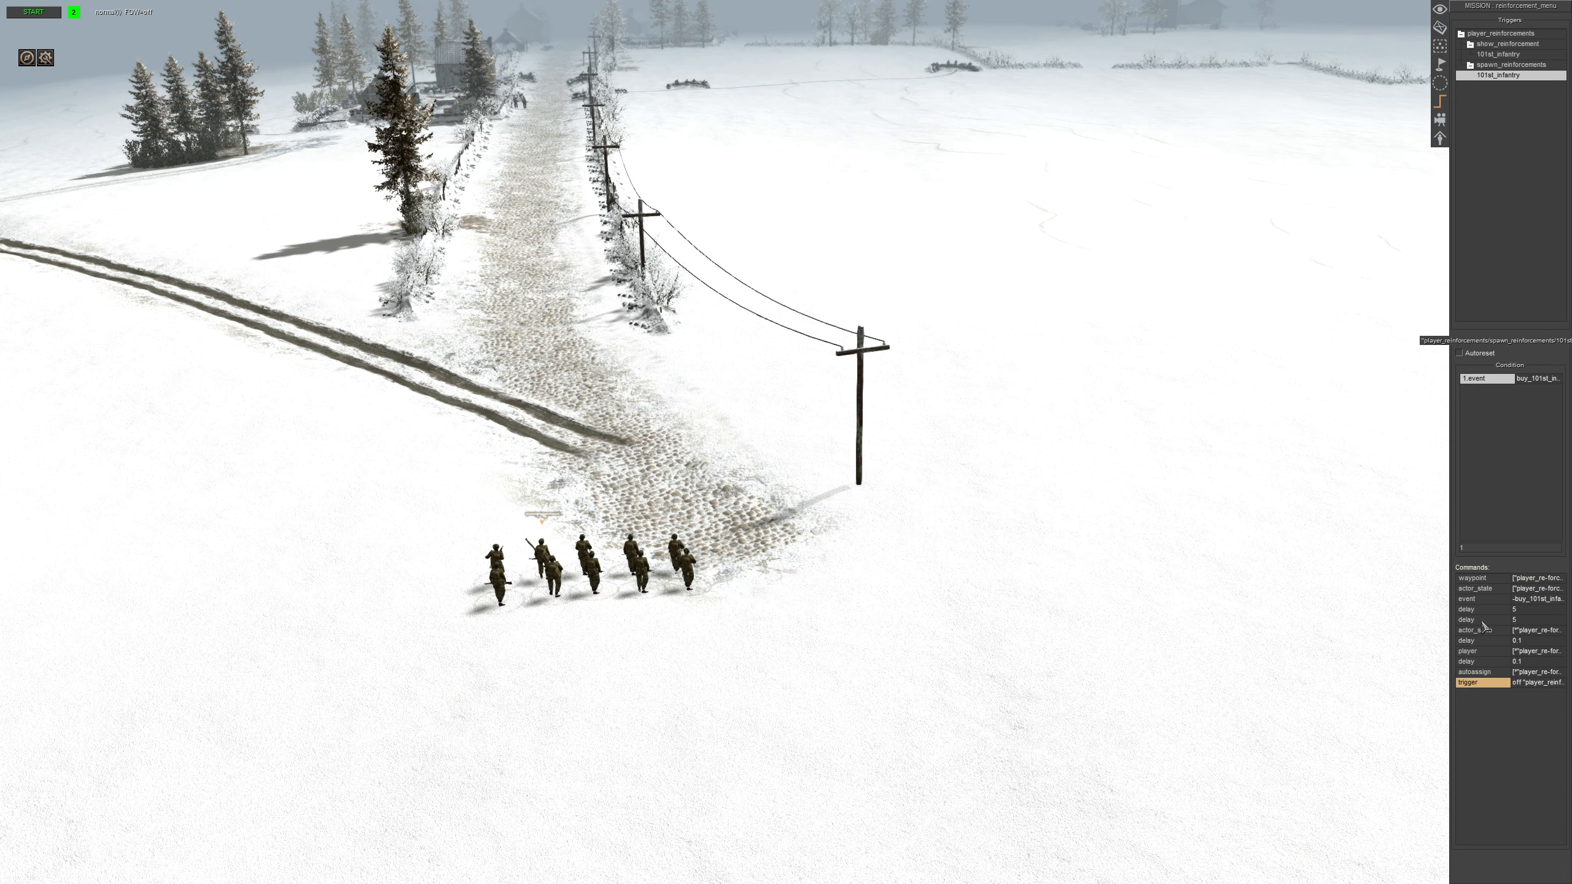
{"action": "scroll", "coordinate": [1024, 667], "scroll_direction": "down", "scroll_amount": 2}
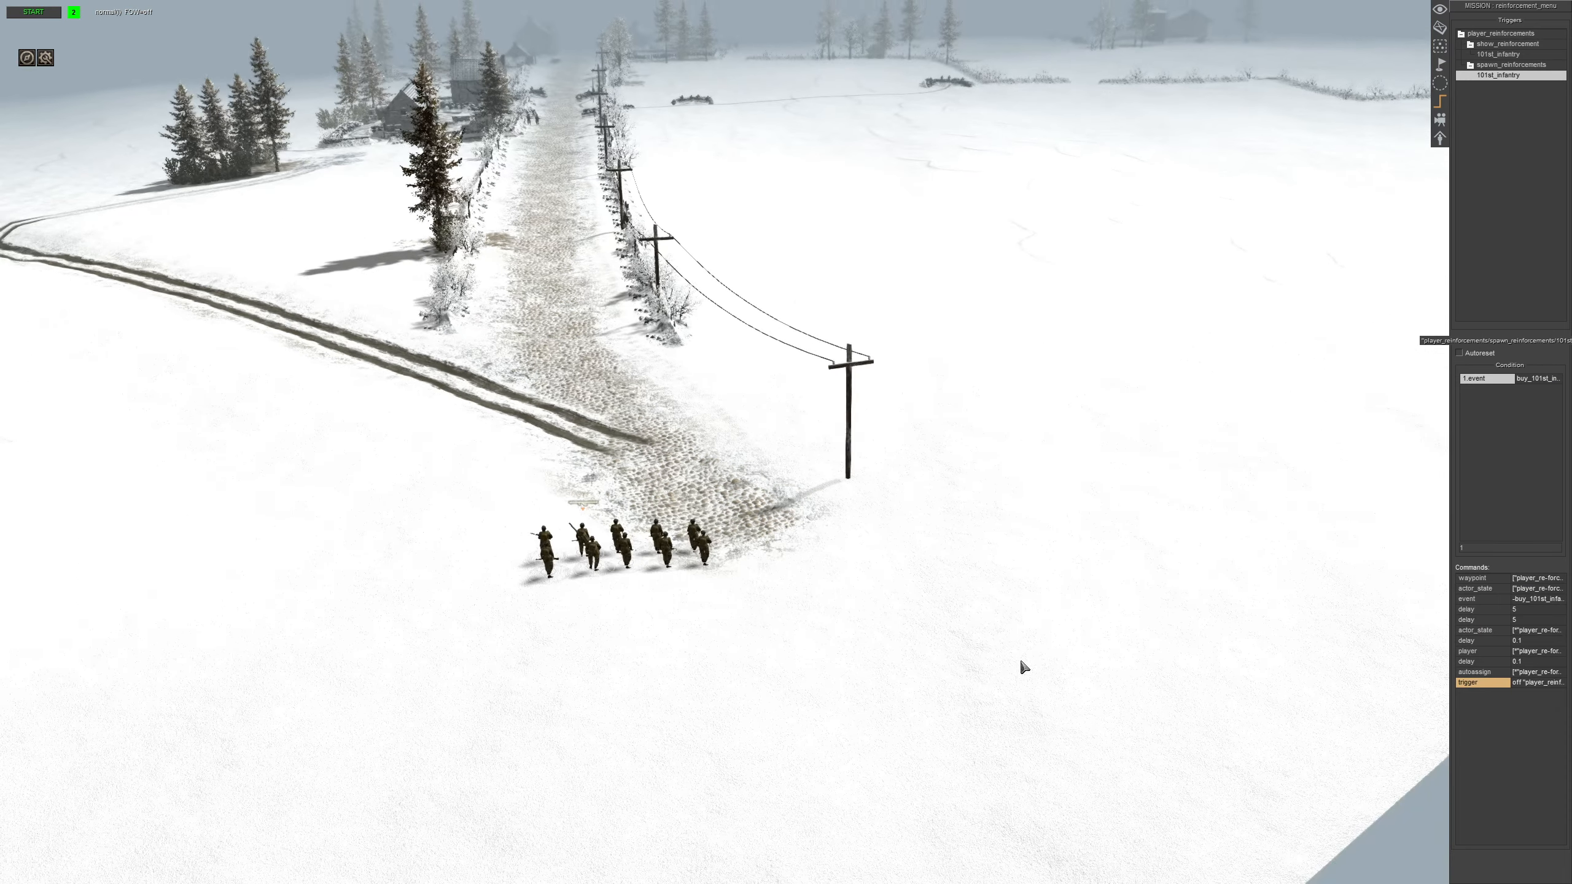
{"action": "middle_click_drag", "start_coordinate": [1025, 667], "coordinate": [1051, 661]}
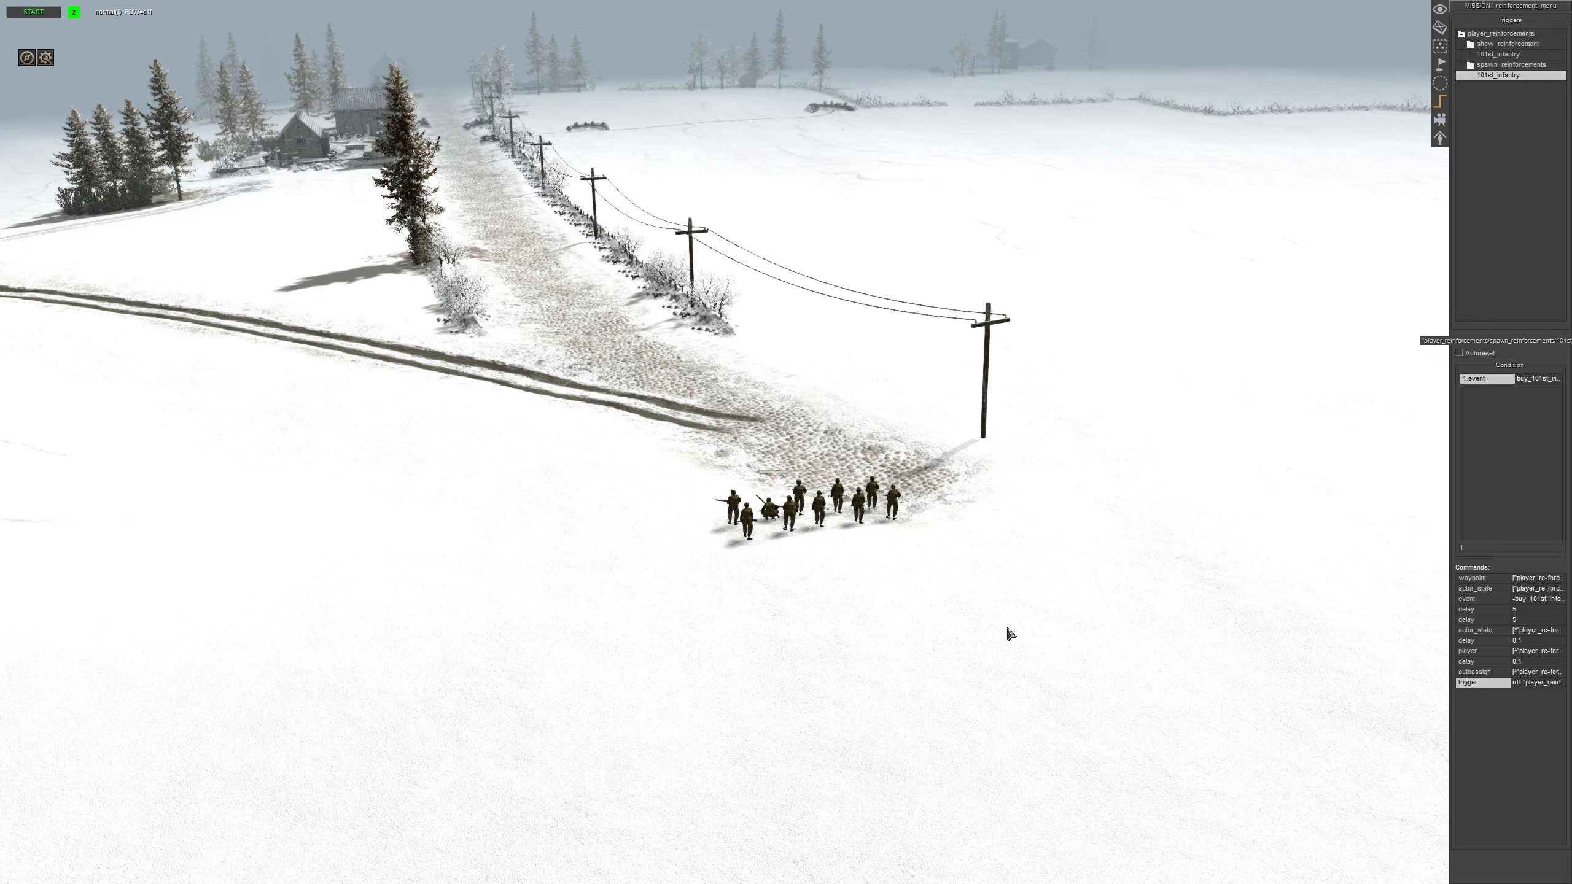
{"action": "middle_click_drag", "start_coordinate": [1010, 630], "coordinate": [1027, 632]}
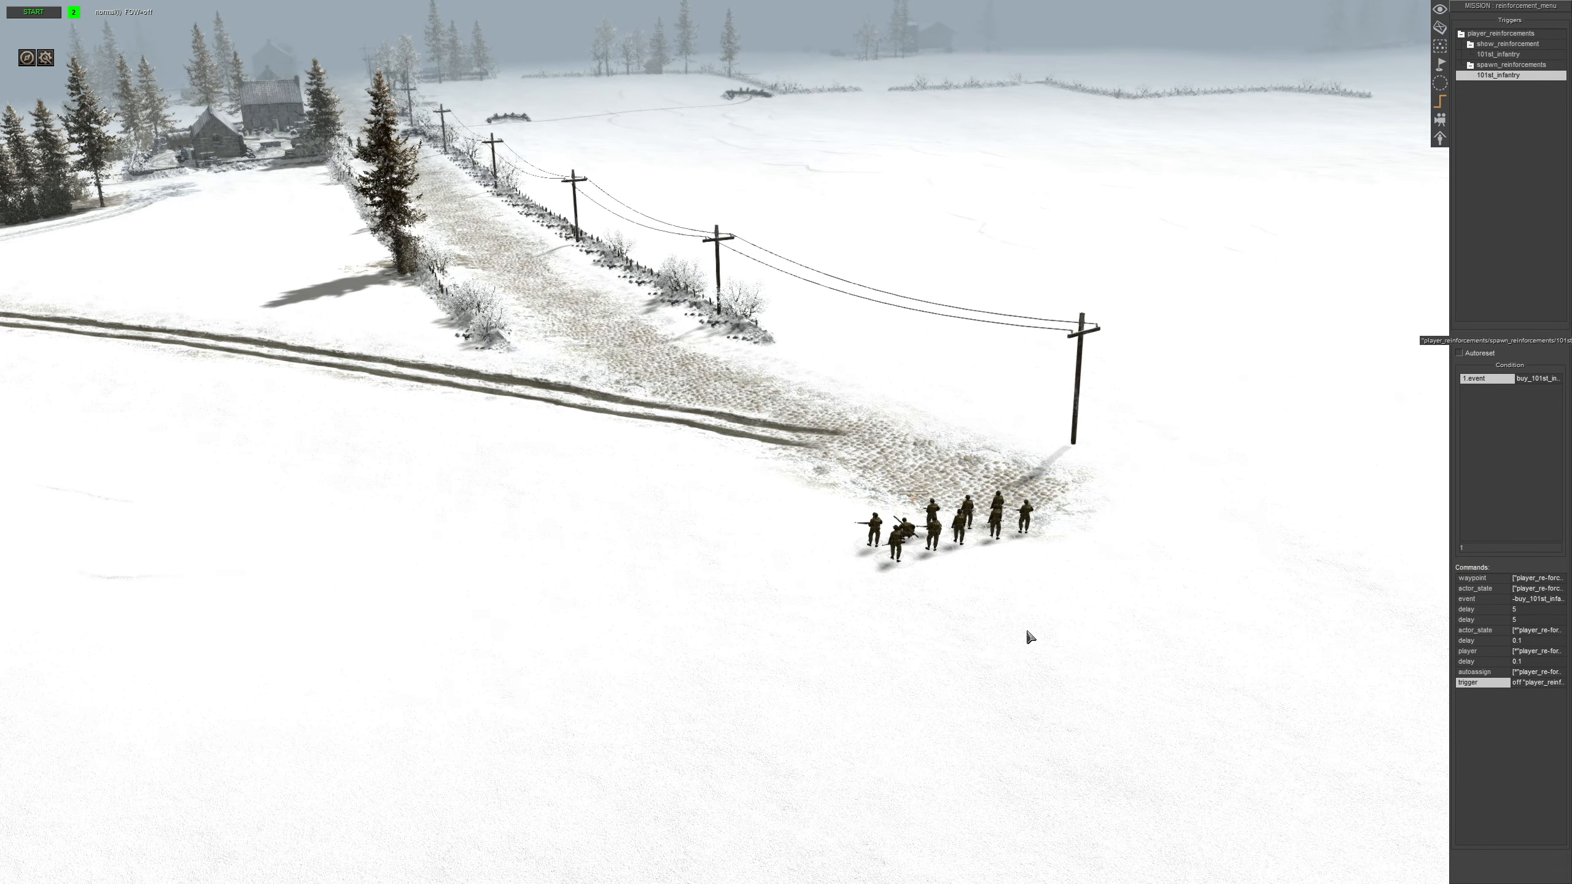
{"action": "middle_click_drag", "start_coordinate": [1028, 635], "coordinate": [1014, 617]}
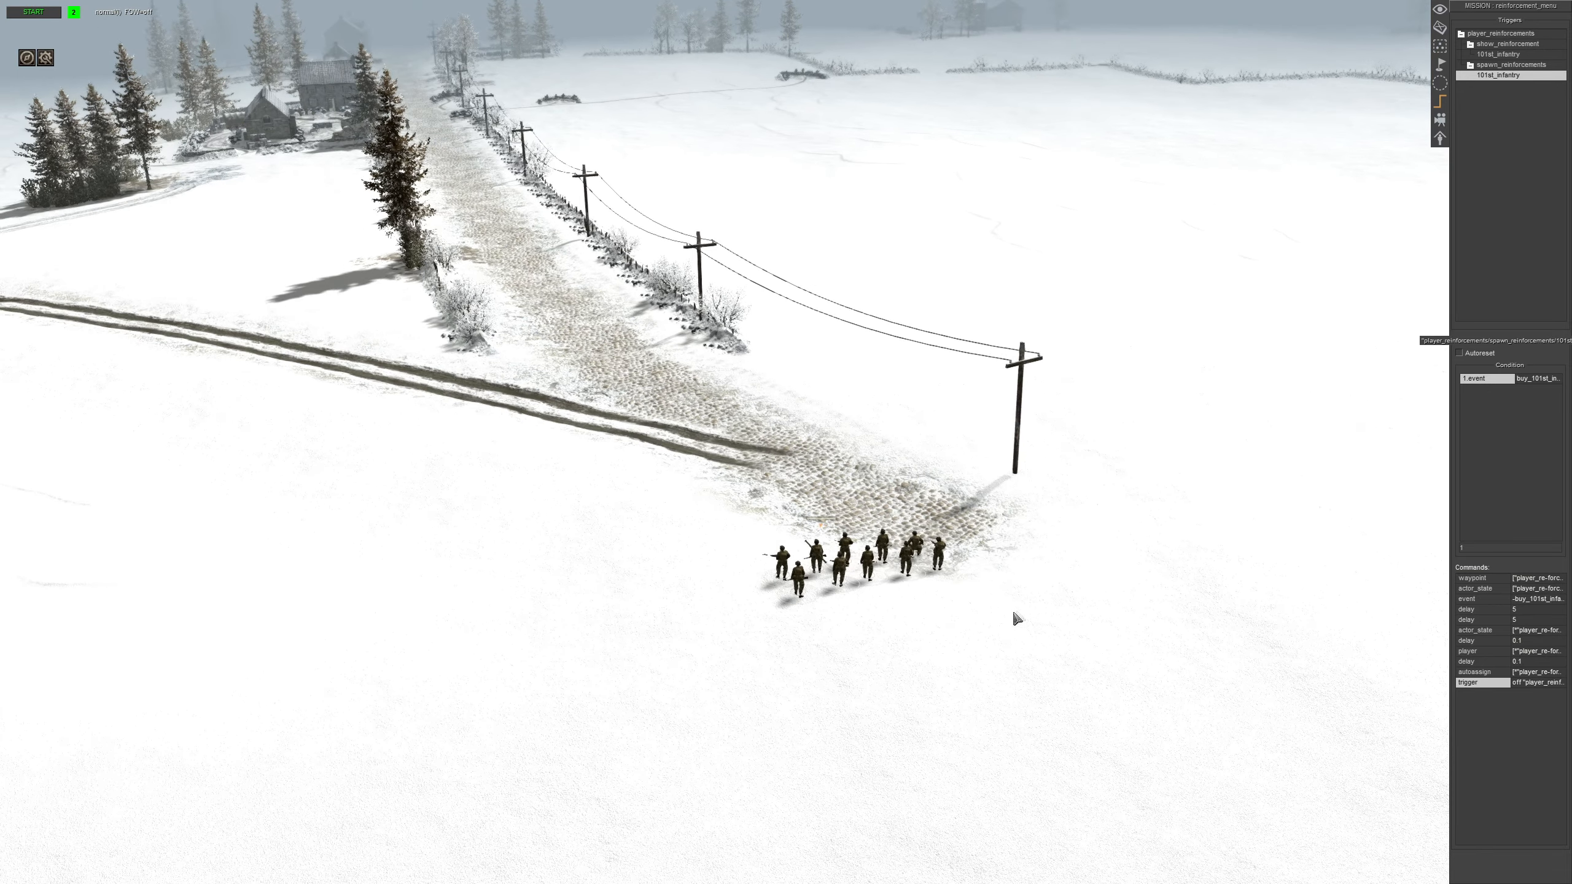
Review the settings of the waypoint command and the first actor_state command, including its actor selector
{"action": "double_click", "coordinate": [1474, 579]}
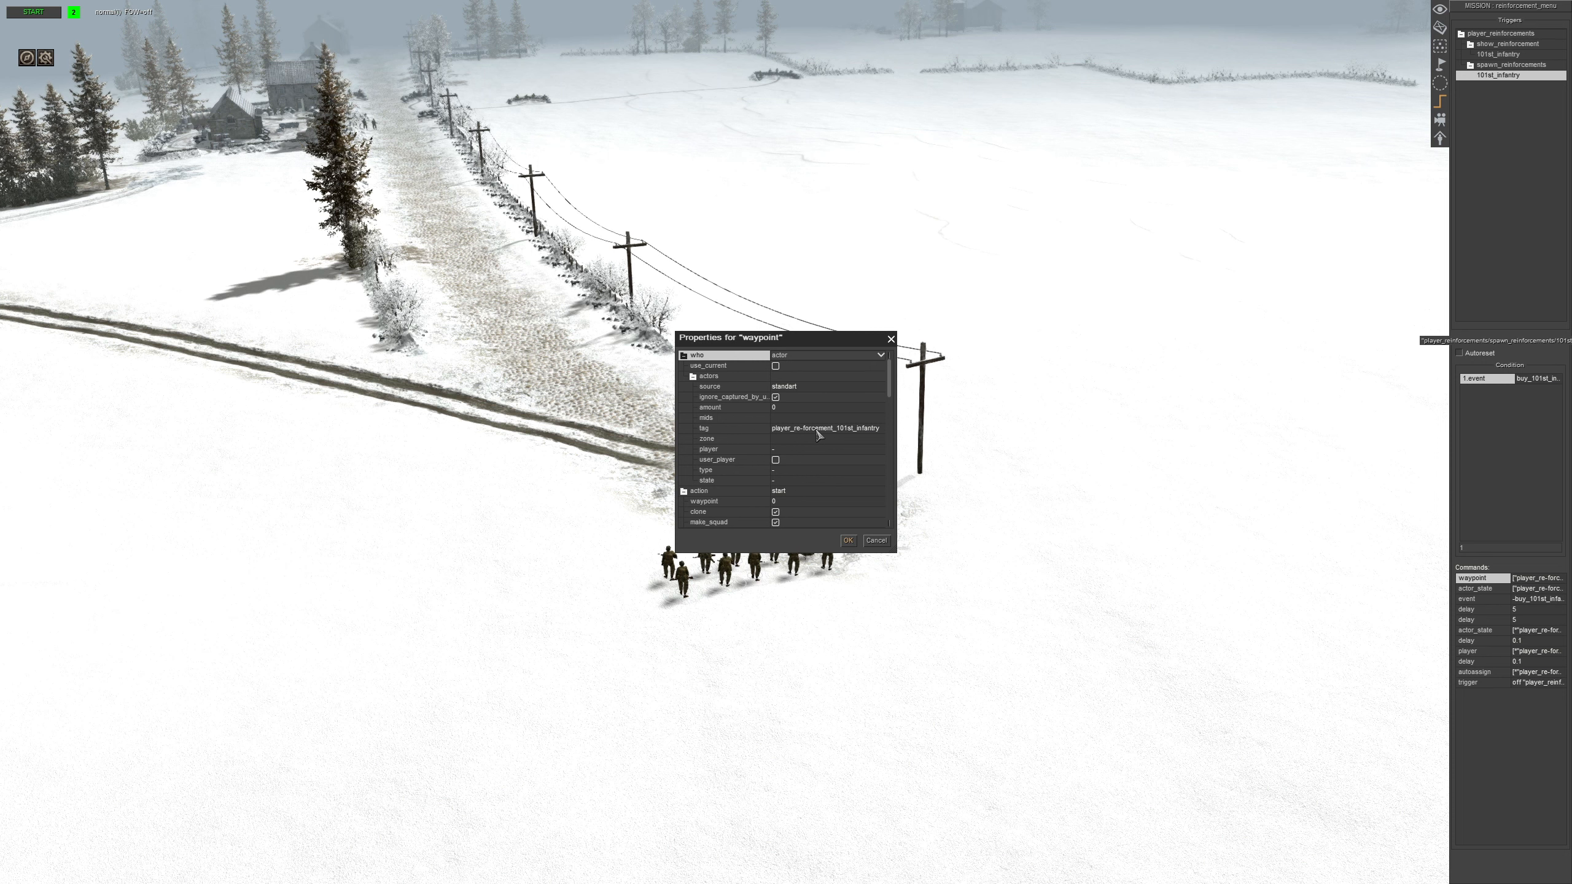
{"action": "scroll", "coordinate": [788, 491], "scroll_direction": "down", "scroll_amount": 3}
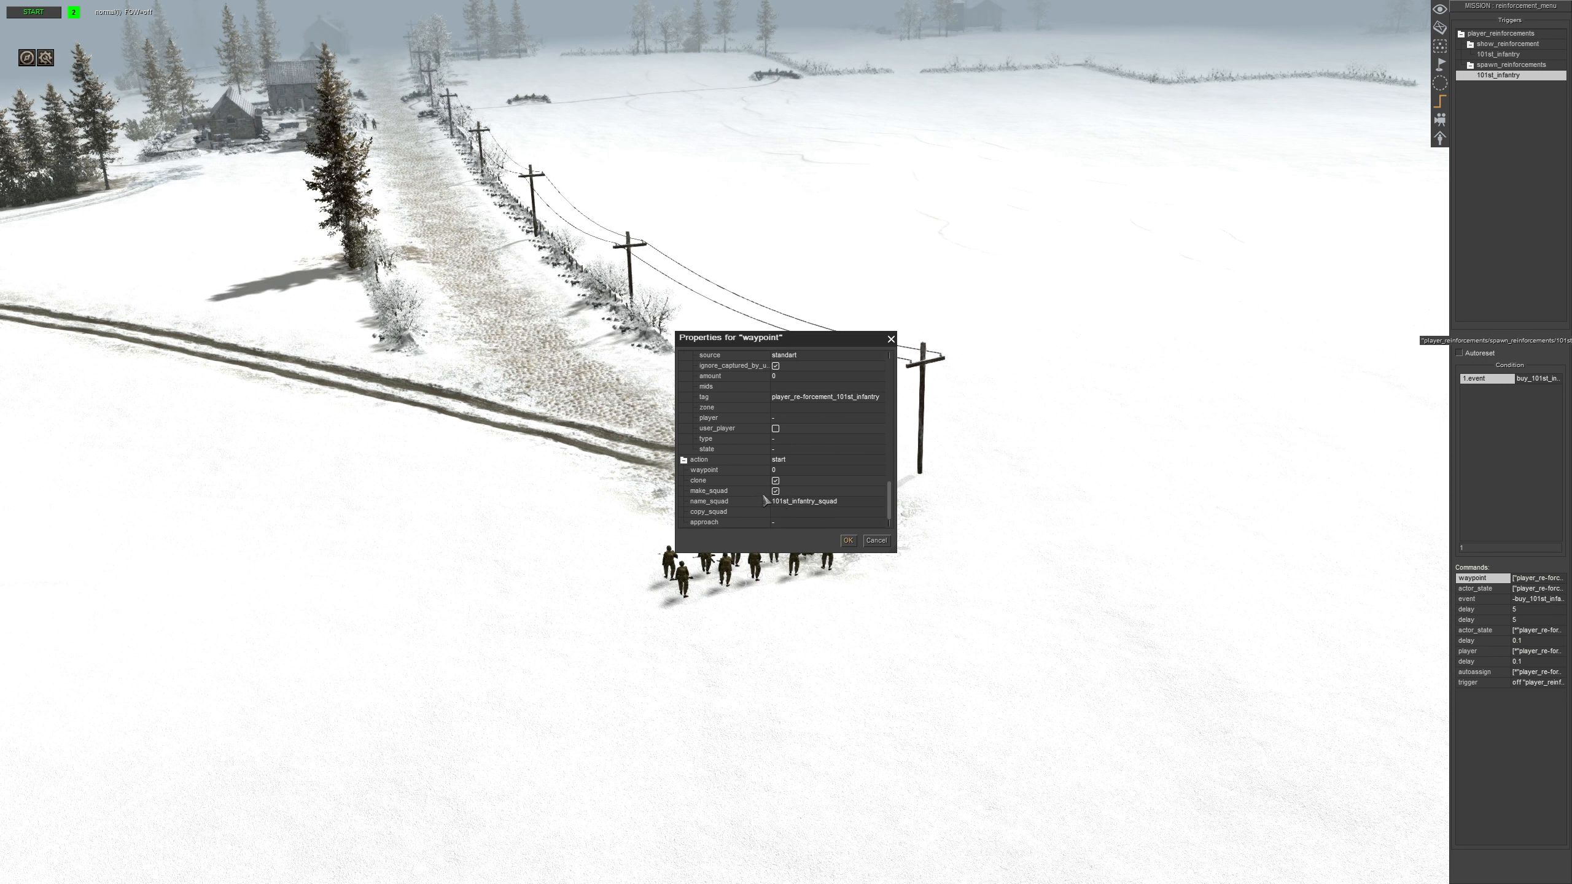
{"action": "left_click", "coordinate": [848, 540]}
{"action": "double_click", "coordinate": [1479, 588]}
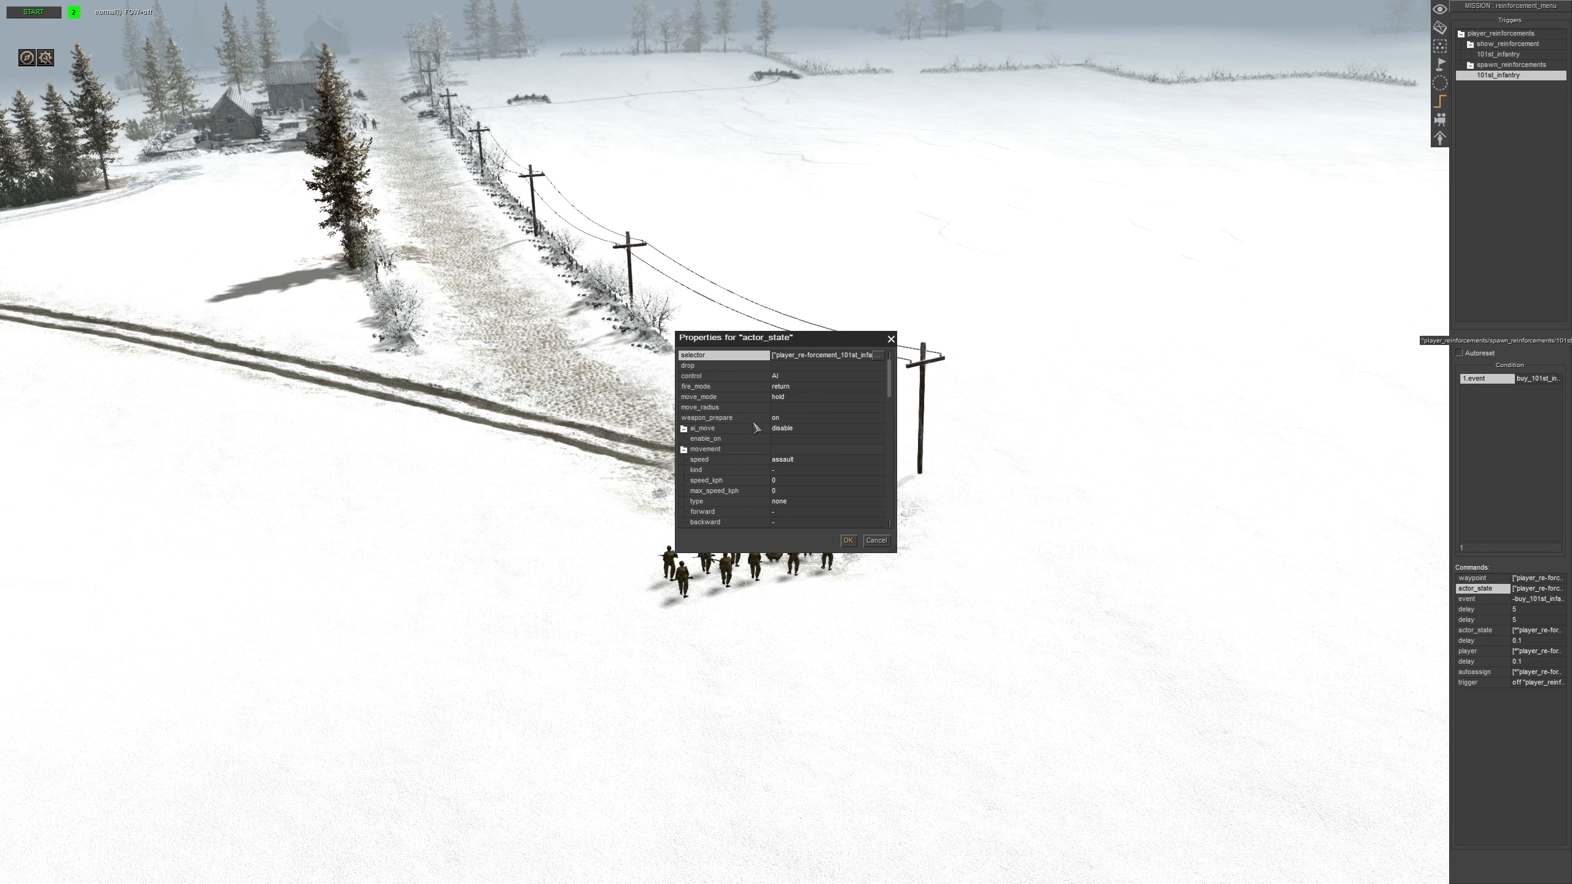
{"action": "double_click", "coordinate": [796, 358]}
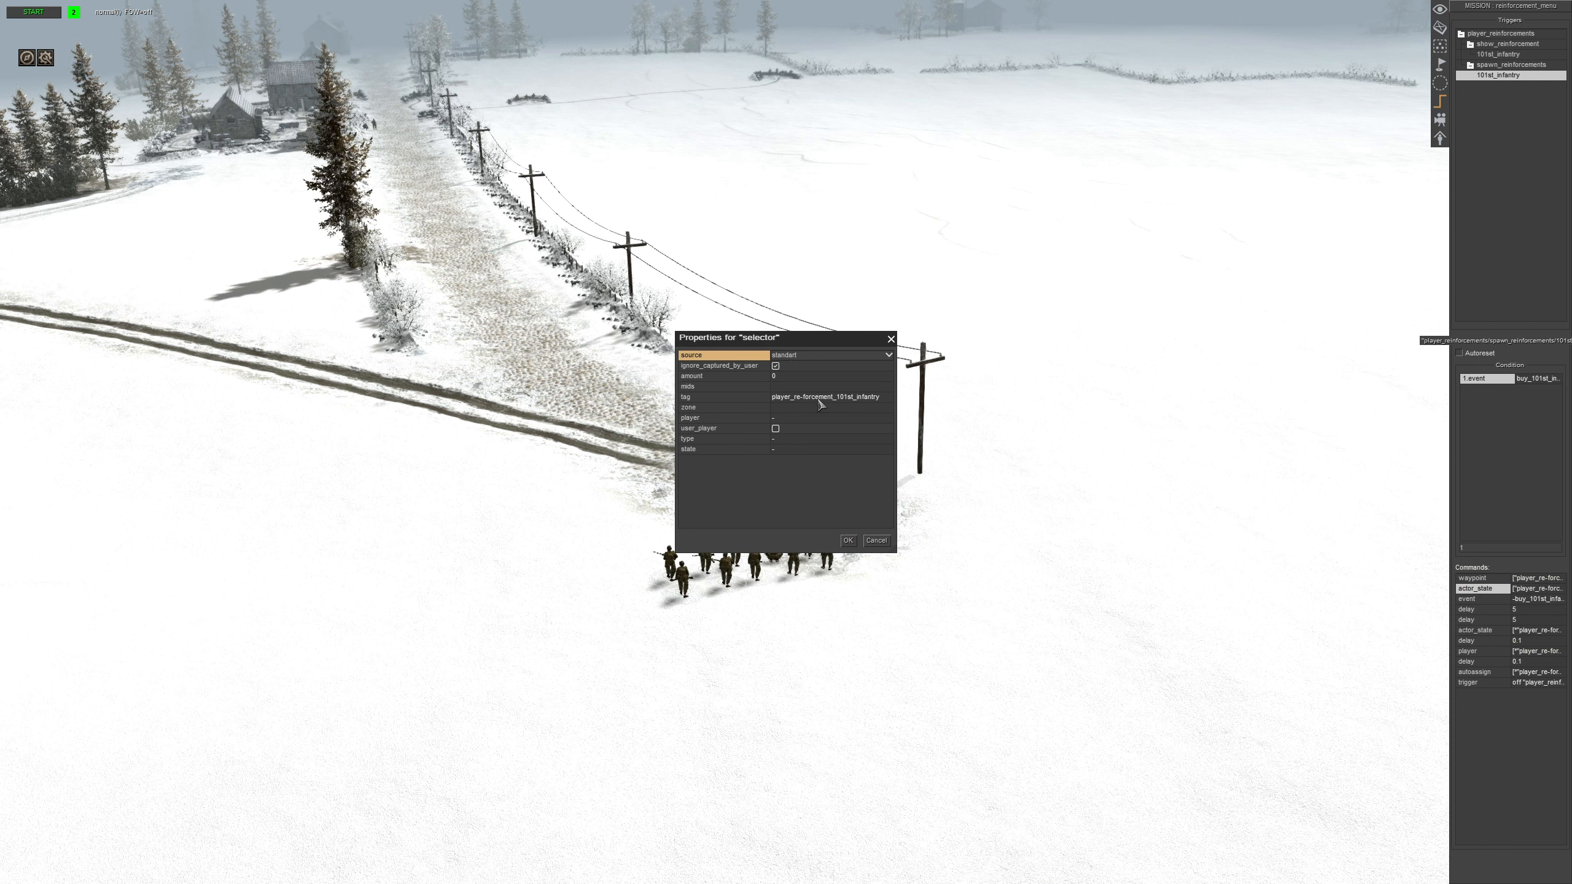
{"action": "left_click", "coordinate": [849, 541]}
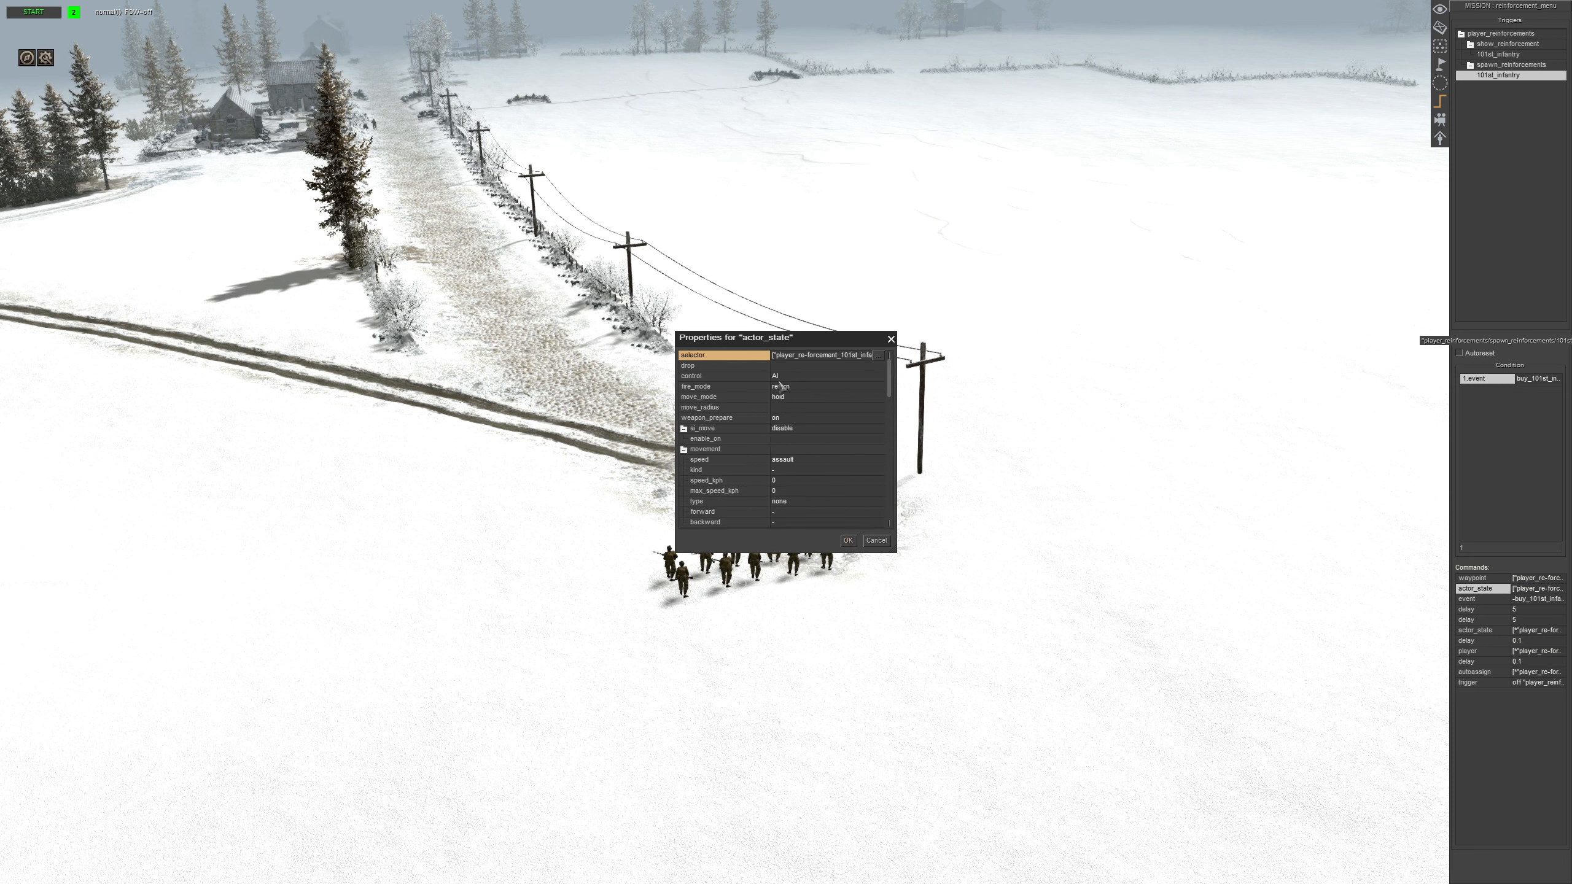
{"action": "left_click", "coordinate": [848, 540]}
Review the buy_101st_infantry event command's mode and delay, and check the time of the two delay commands below it
{"action": "double_click", "coordinate": [1479, 599]}
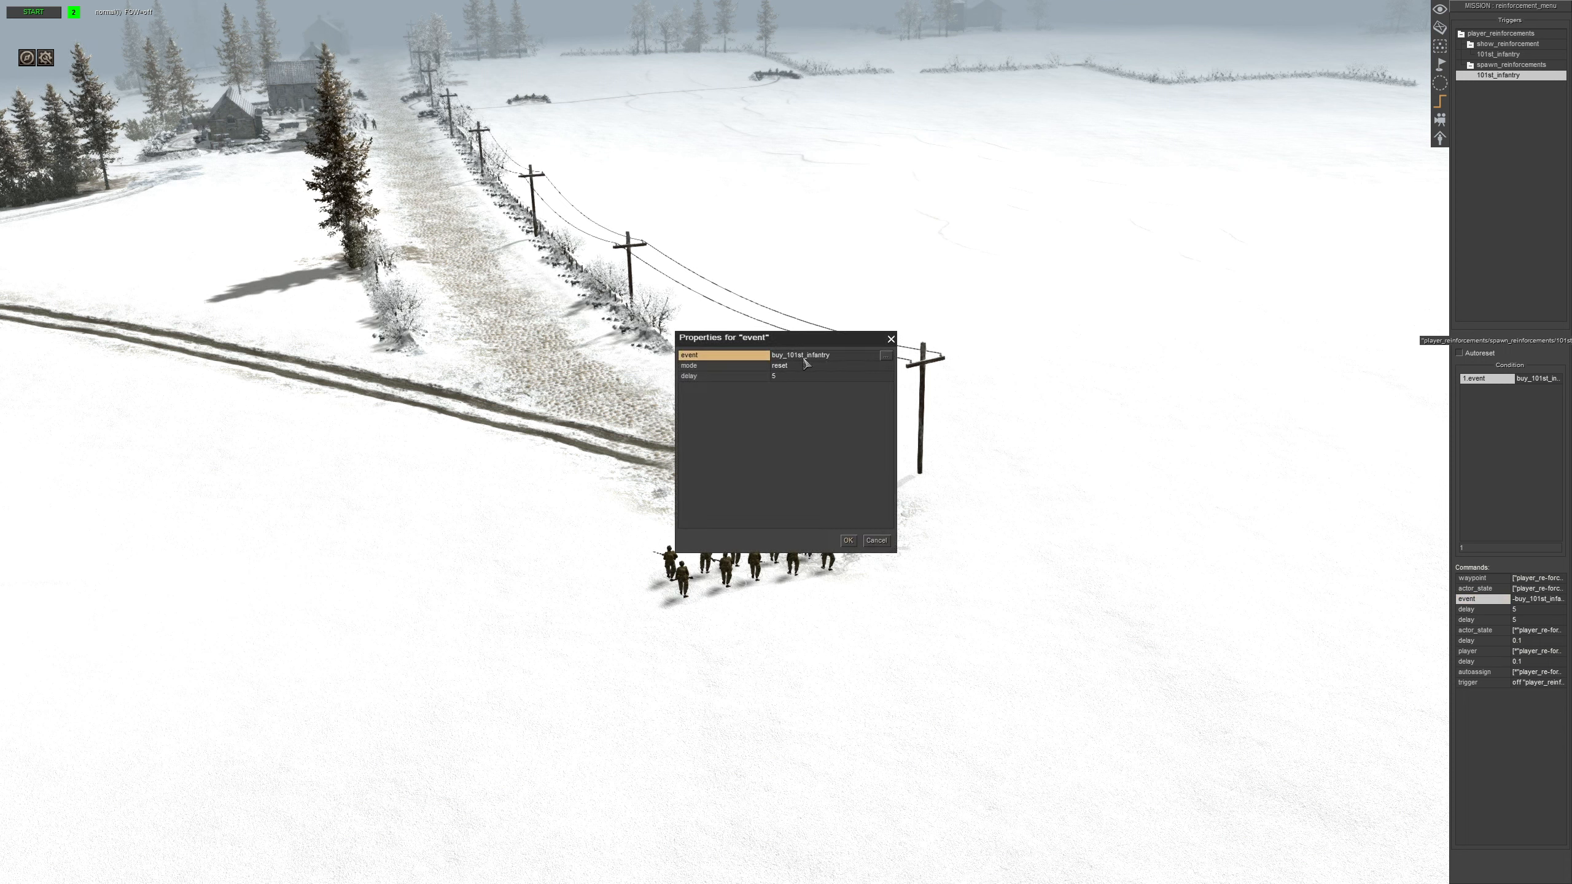
{"action": "double_click", "coordinate": [804, 356]}
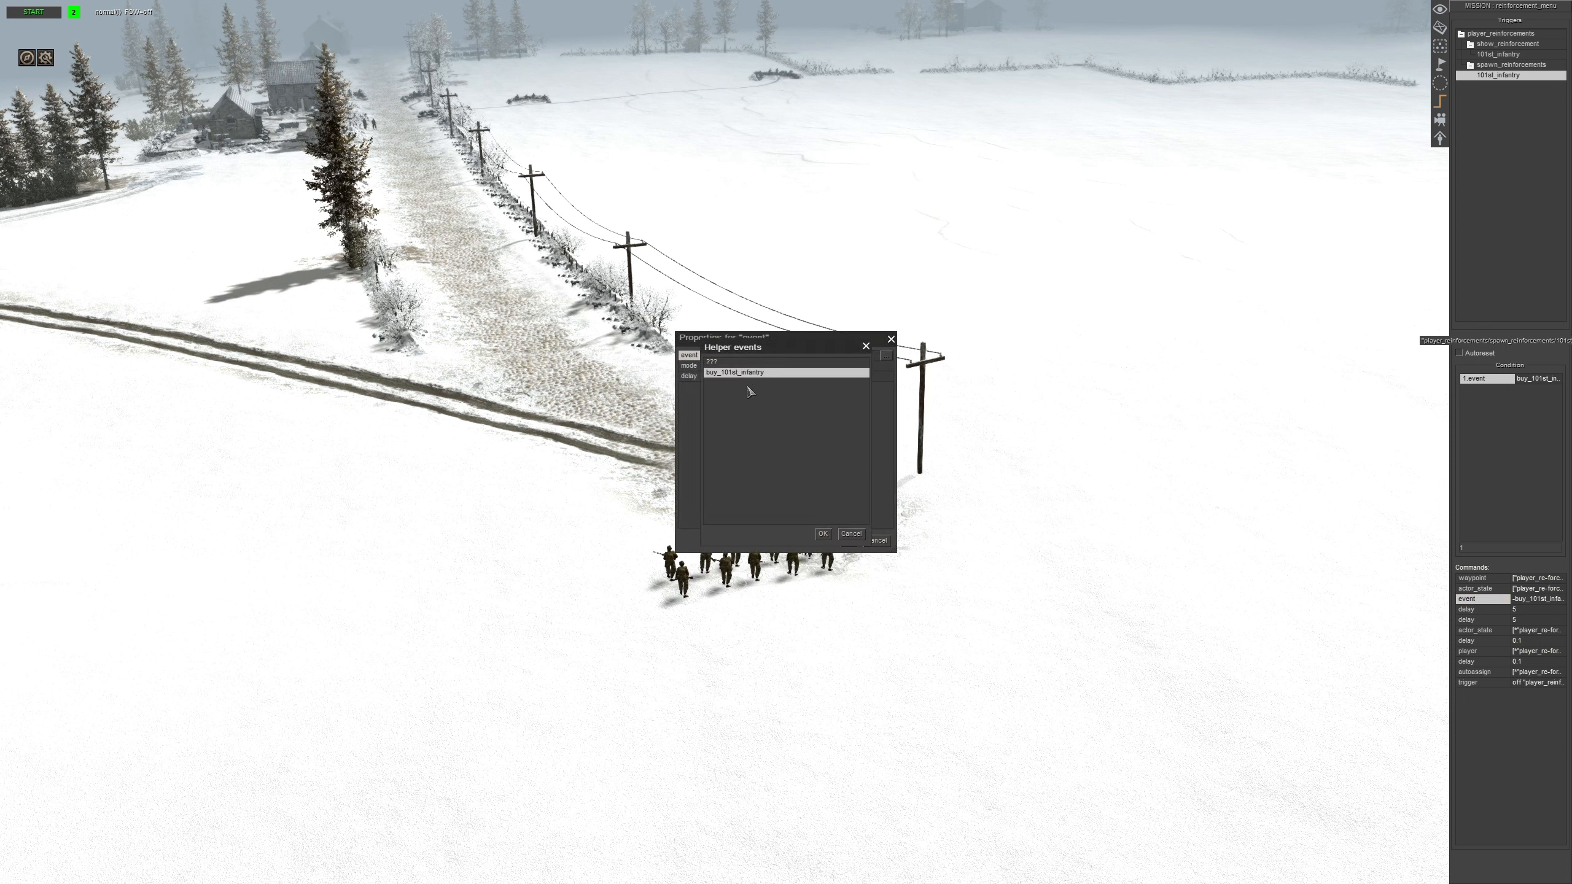
{"action": "left_click", "coordinate": [825, 535]}
{"action": "left_click", "coordinate": [752, 368]}
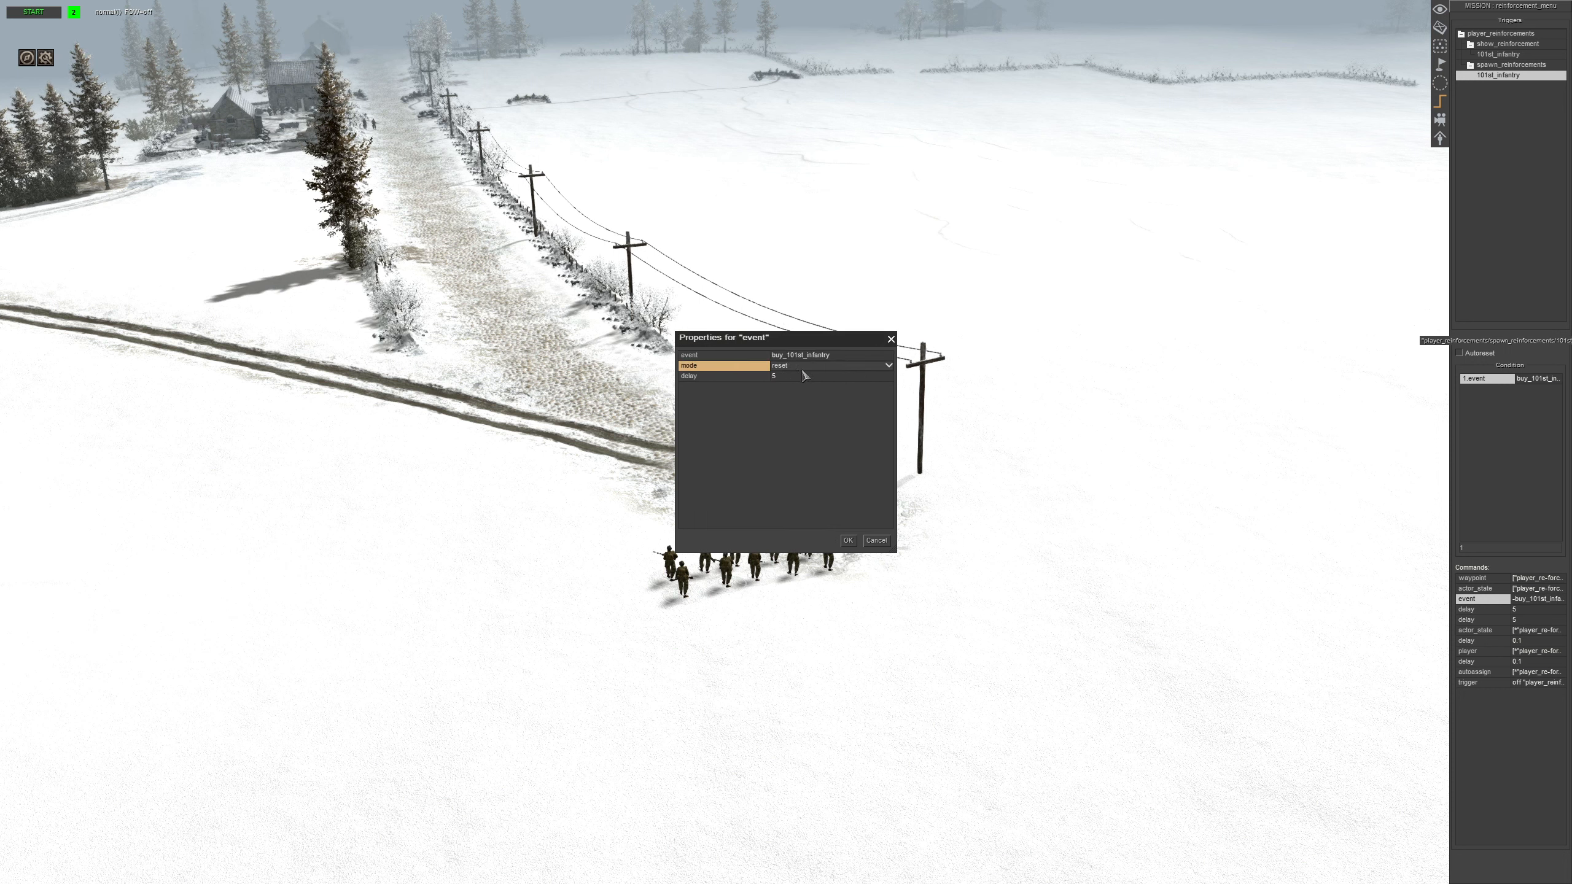
{"action": "left_click", "coordinate": [777, 380]}
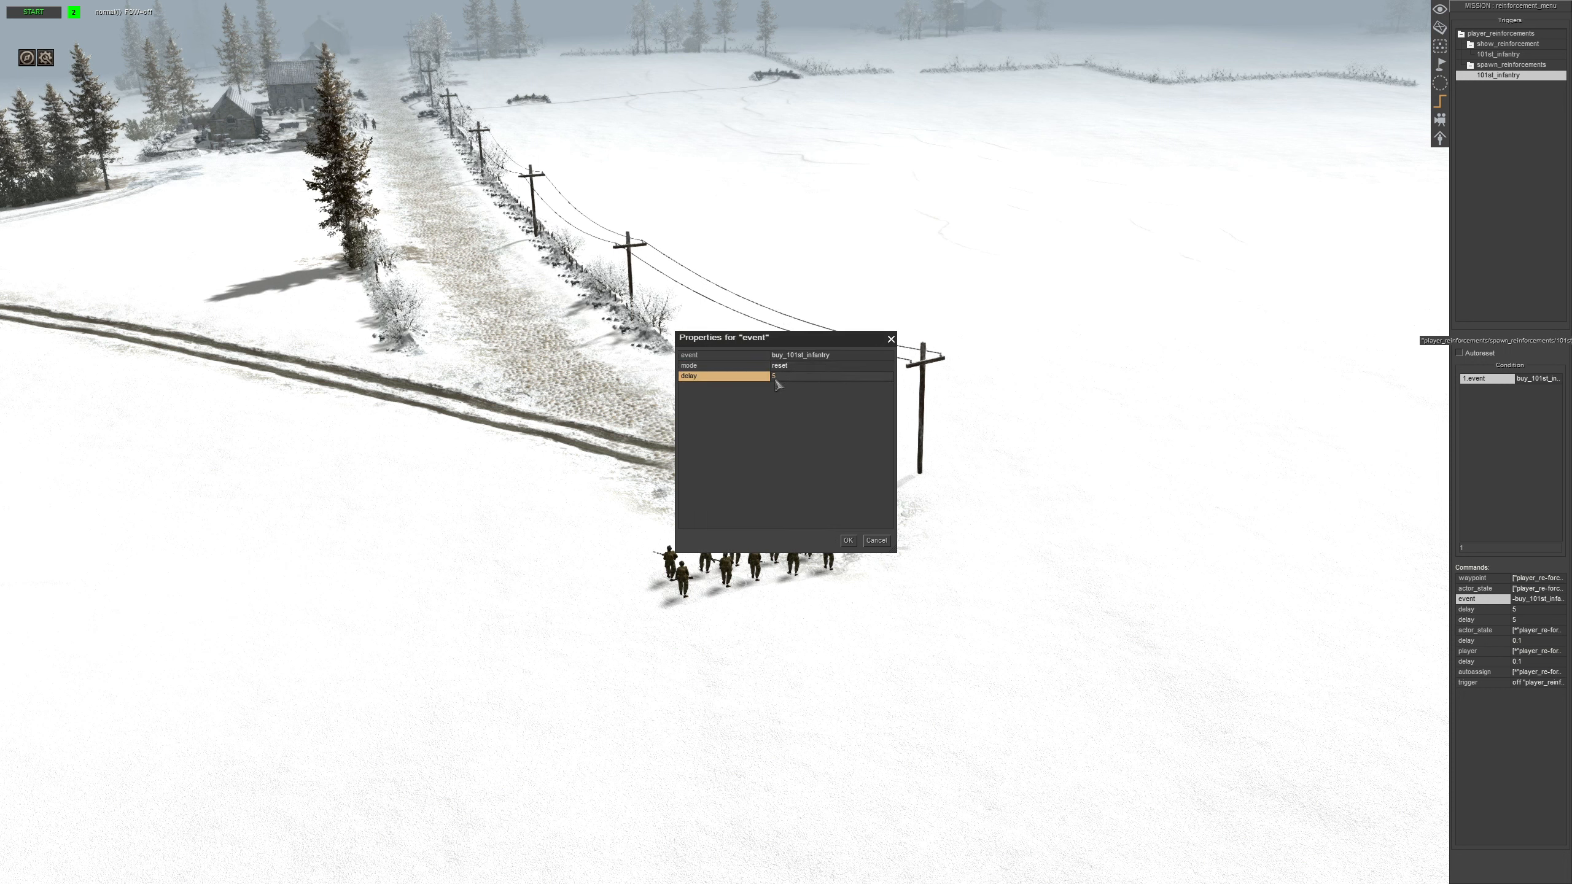
{"action": "left_click", "coordinate": [848, 541]}
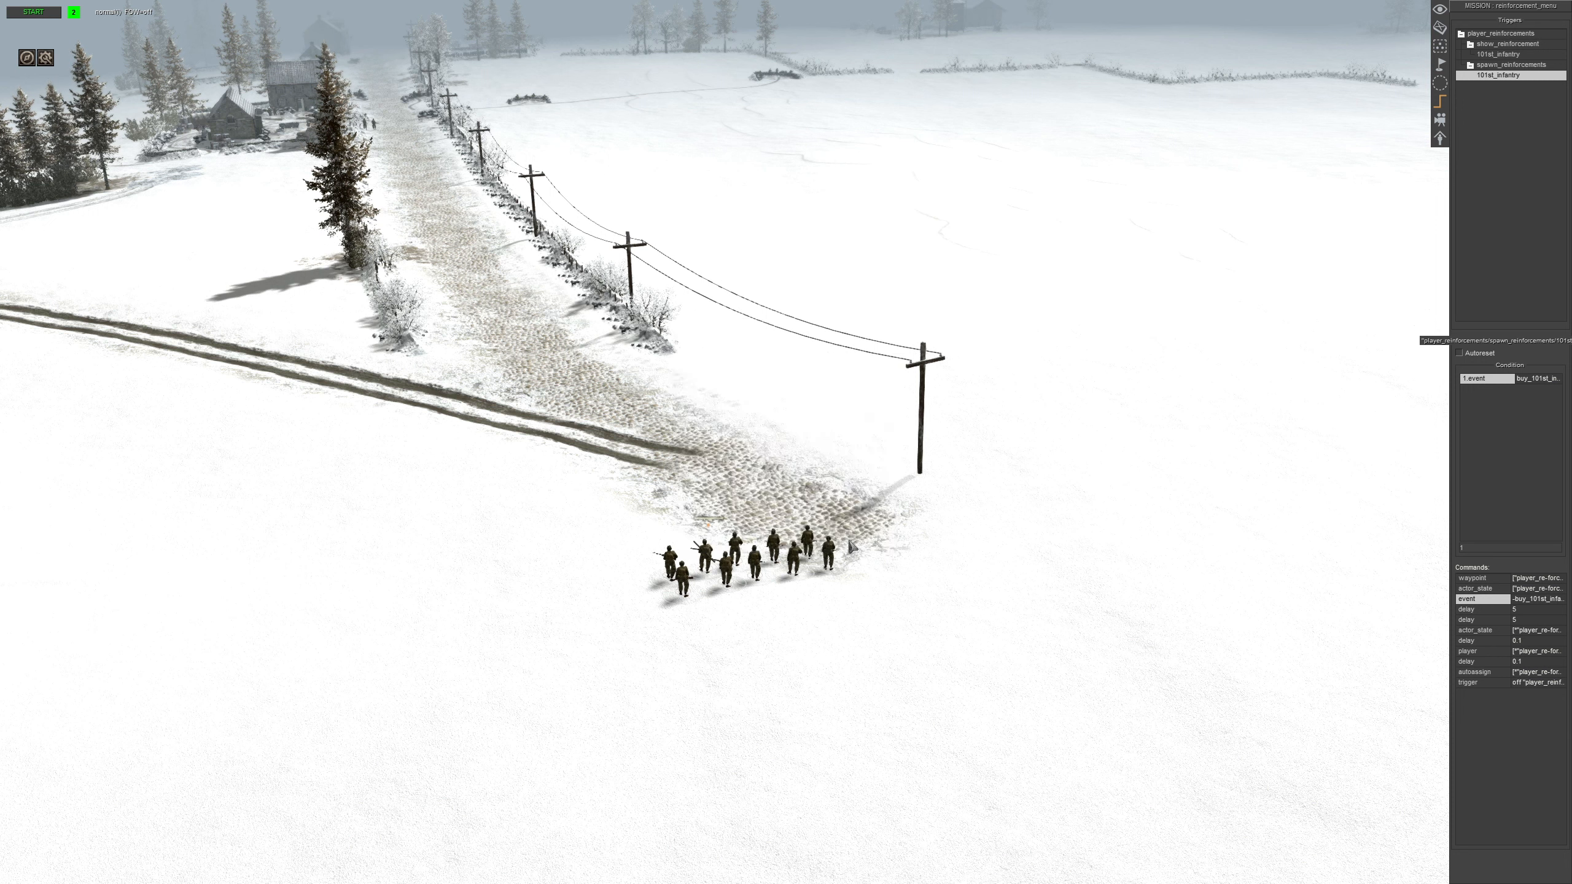
{"action": "double_click", "coordinate": [1474, 611]}
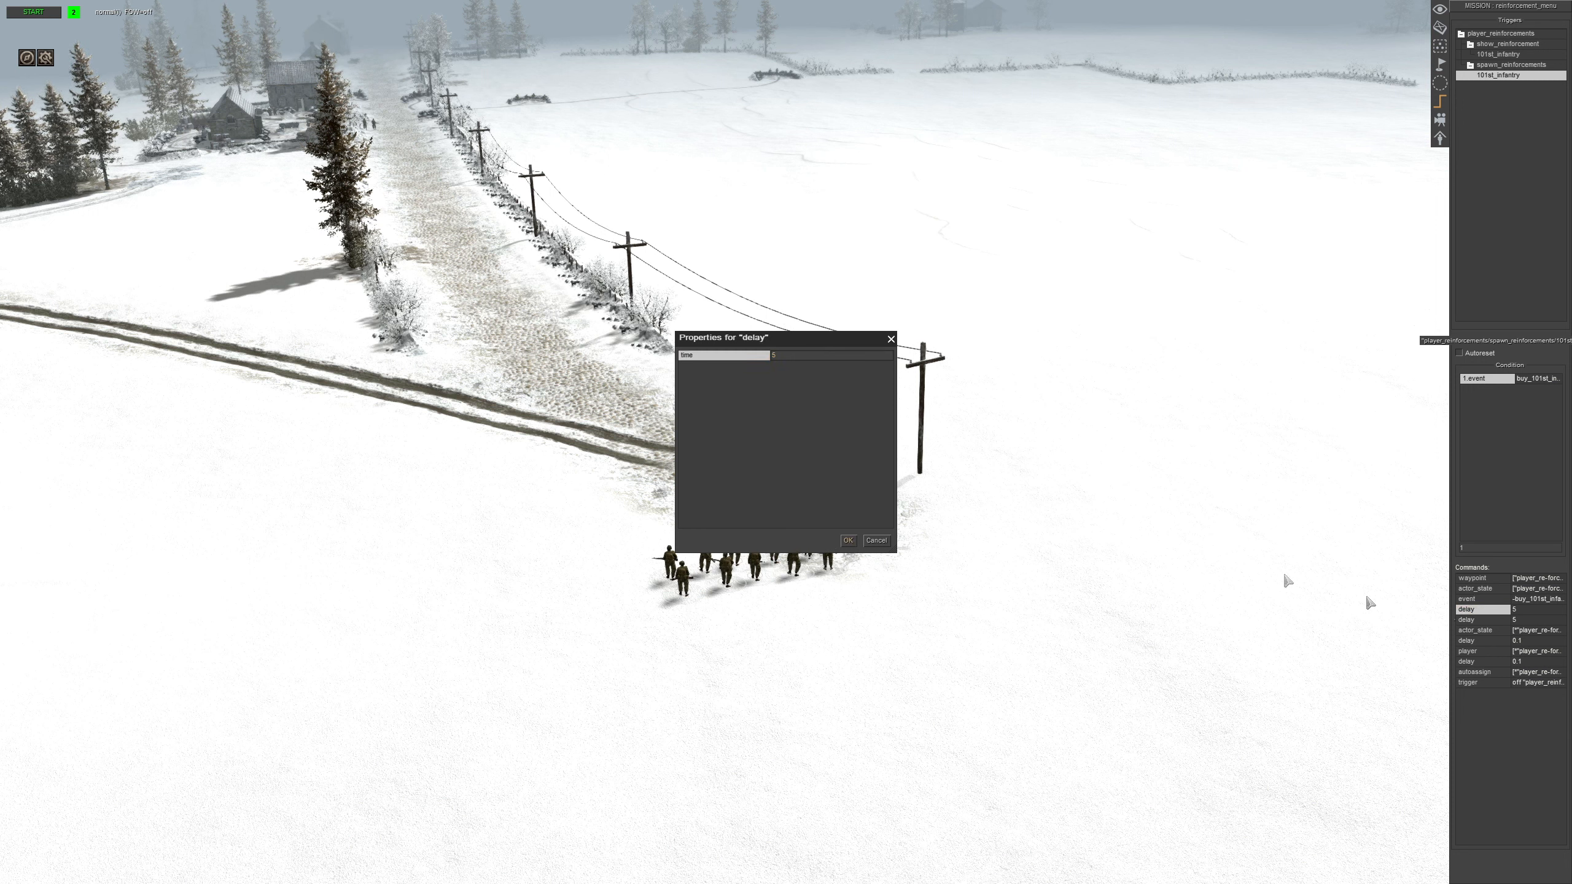
{"action": "left_click", "coordinate": [849, 541]}
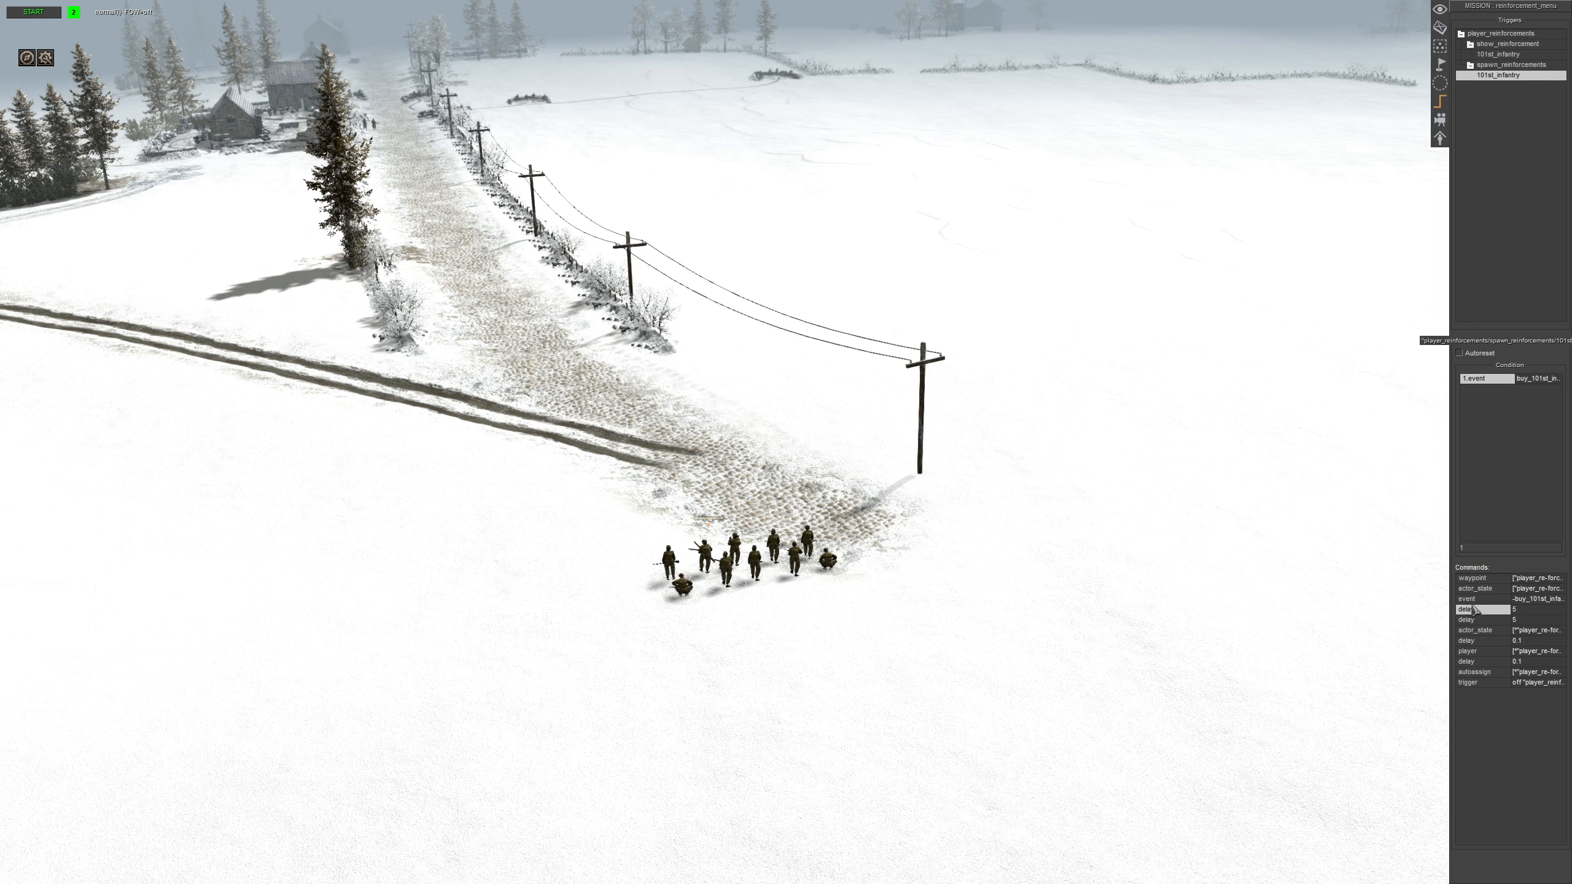
{"action": "left_click", "coordinate": [1478, 602]}
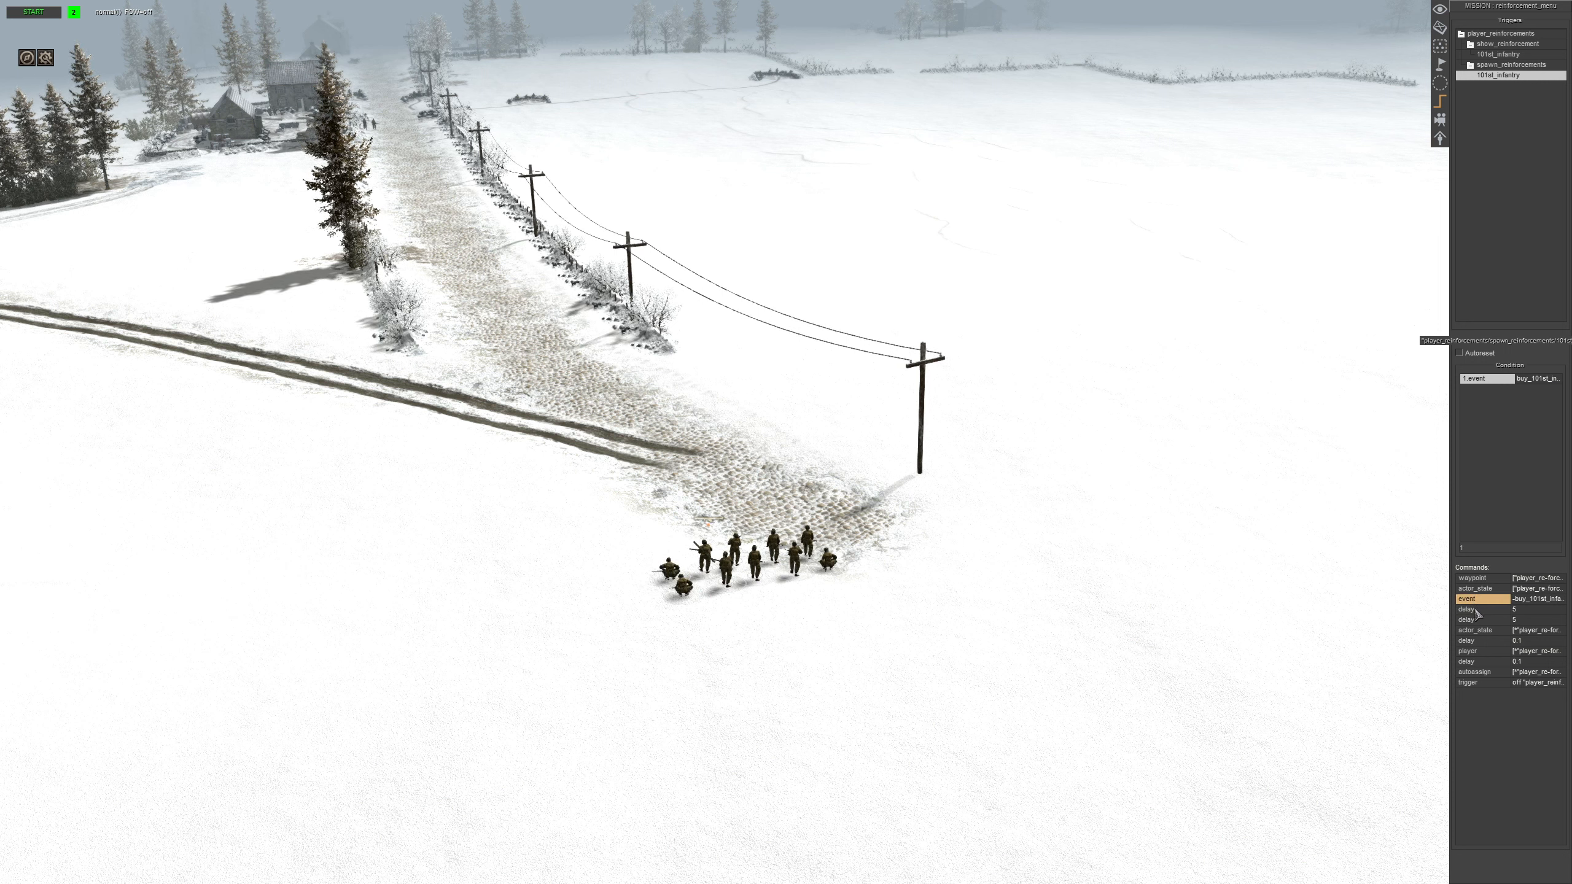
{"action": "double_click", "coordinate": [1481, 601]}
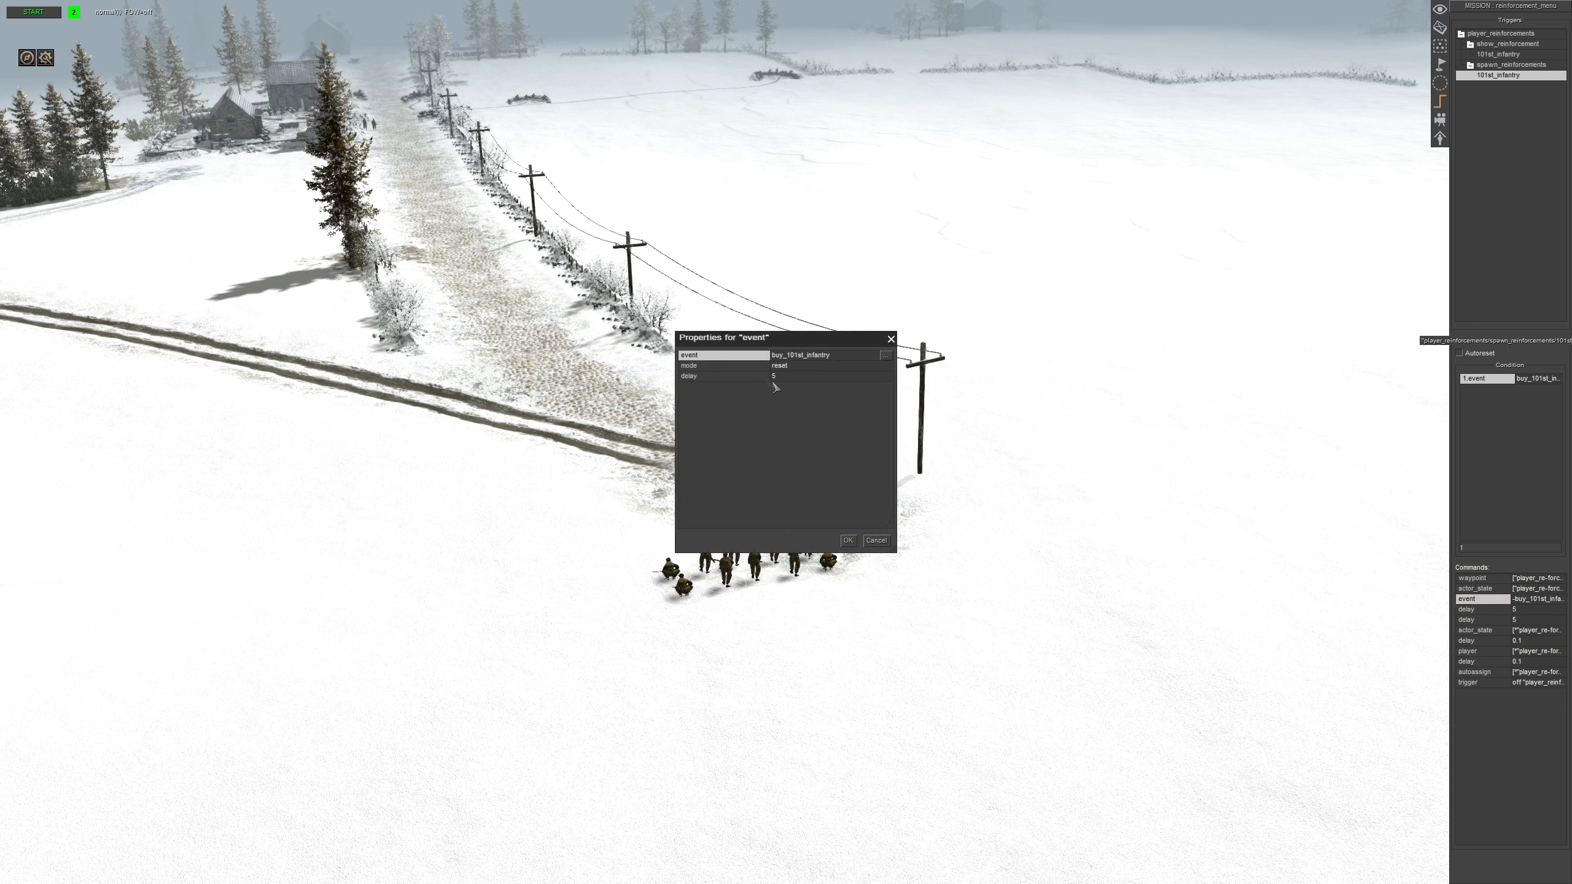
{"action": "key", "text": "Return"}
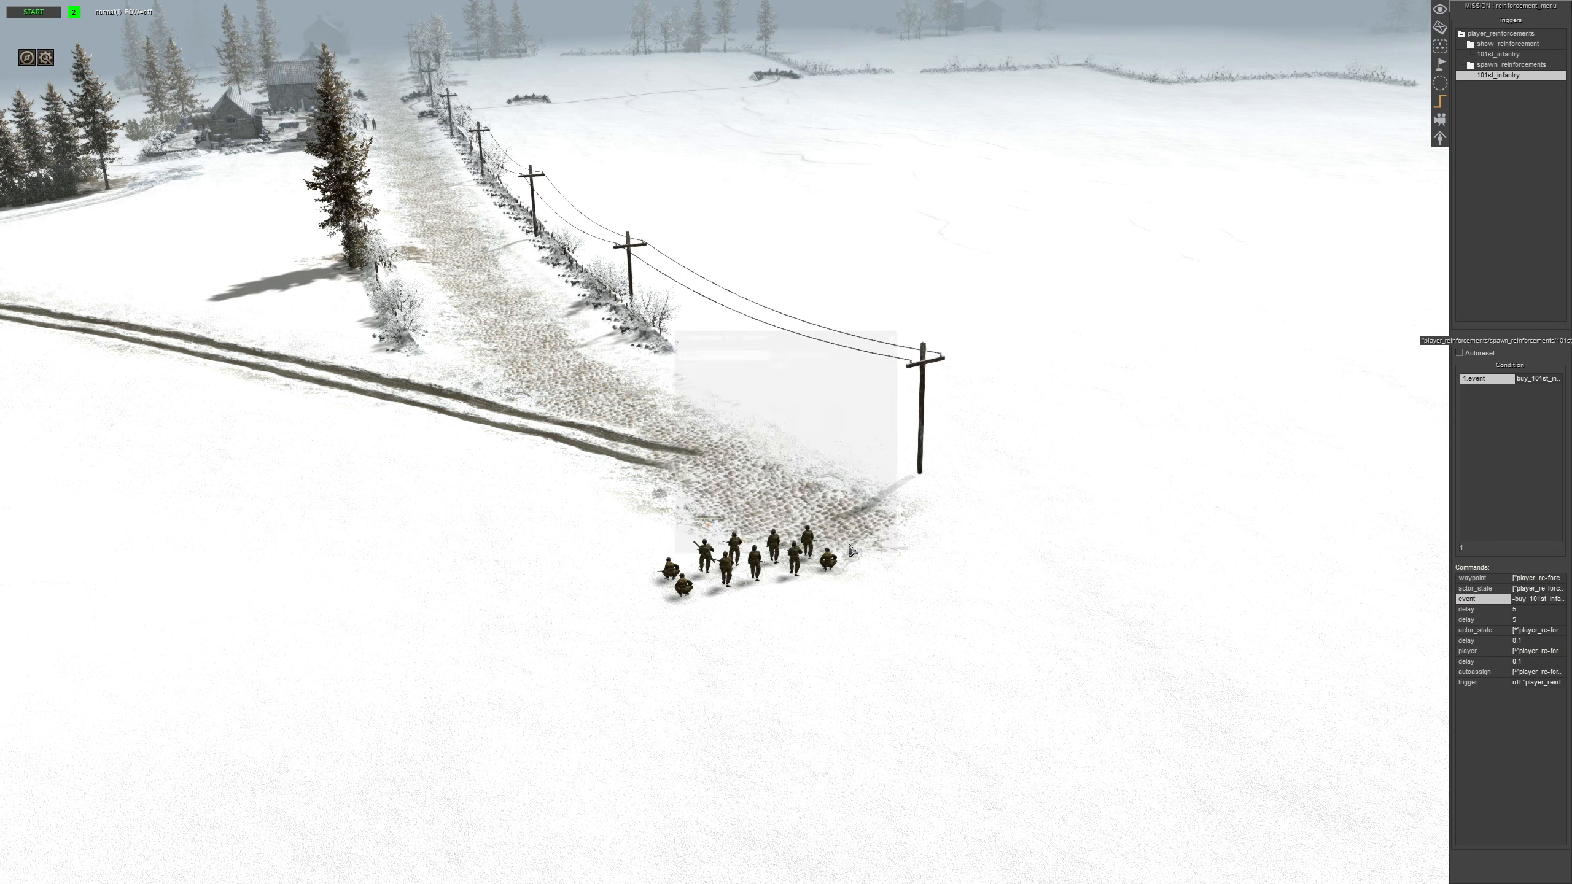
{"action": "double_click", "coordinate": [1477, 621]}
{"action": "left_click", "coordinate": [849, 541]}
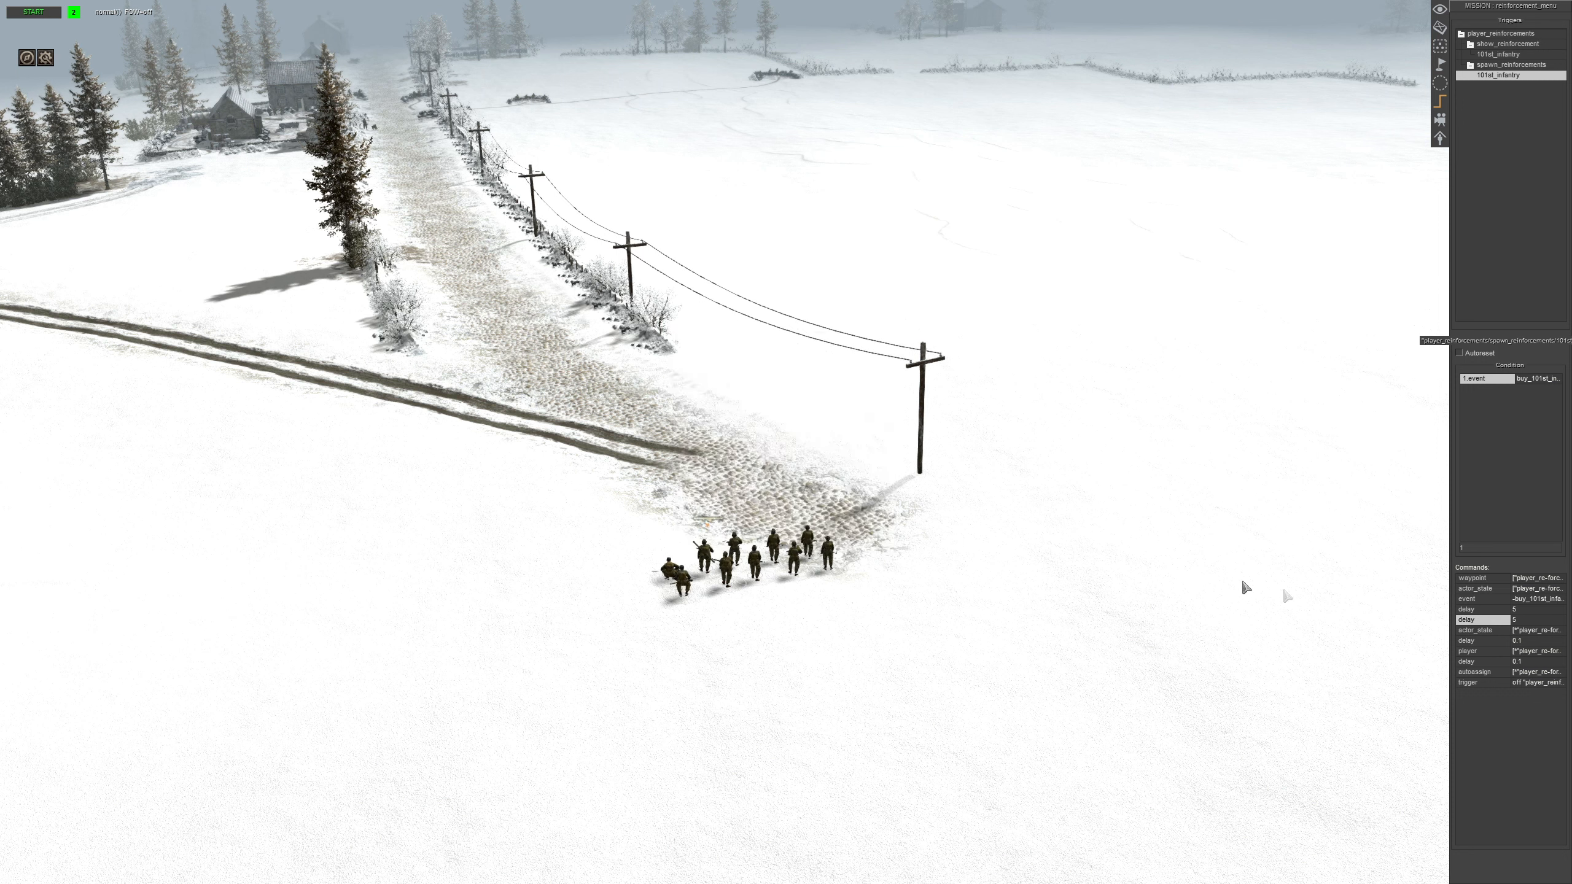
Review the second actor_state command's selector, checking its select tag and the inactive state under exclude
{"action": "double_click", "coordinate": [1480, 632]}
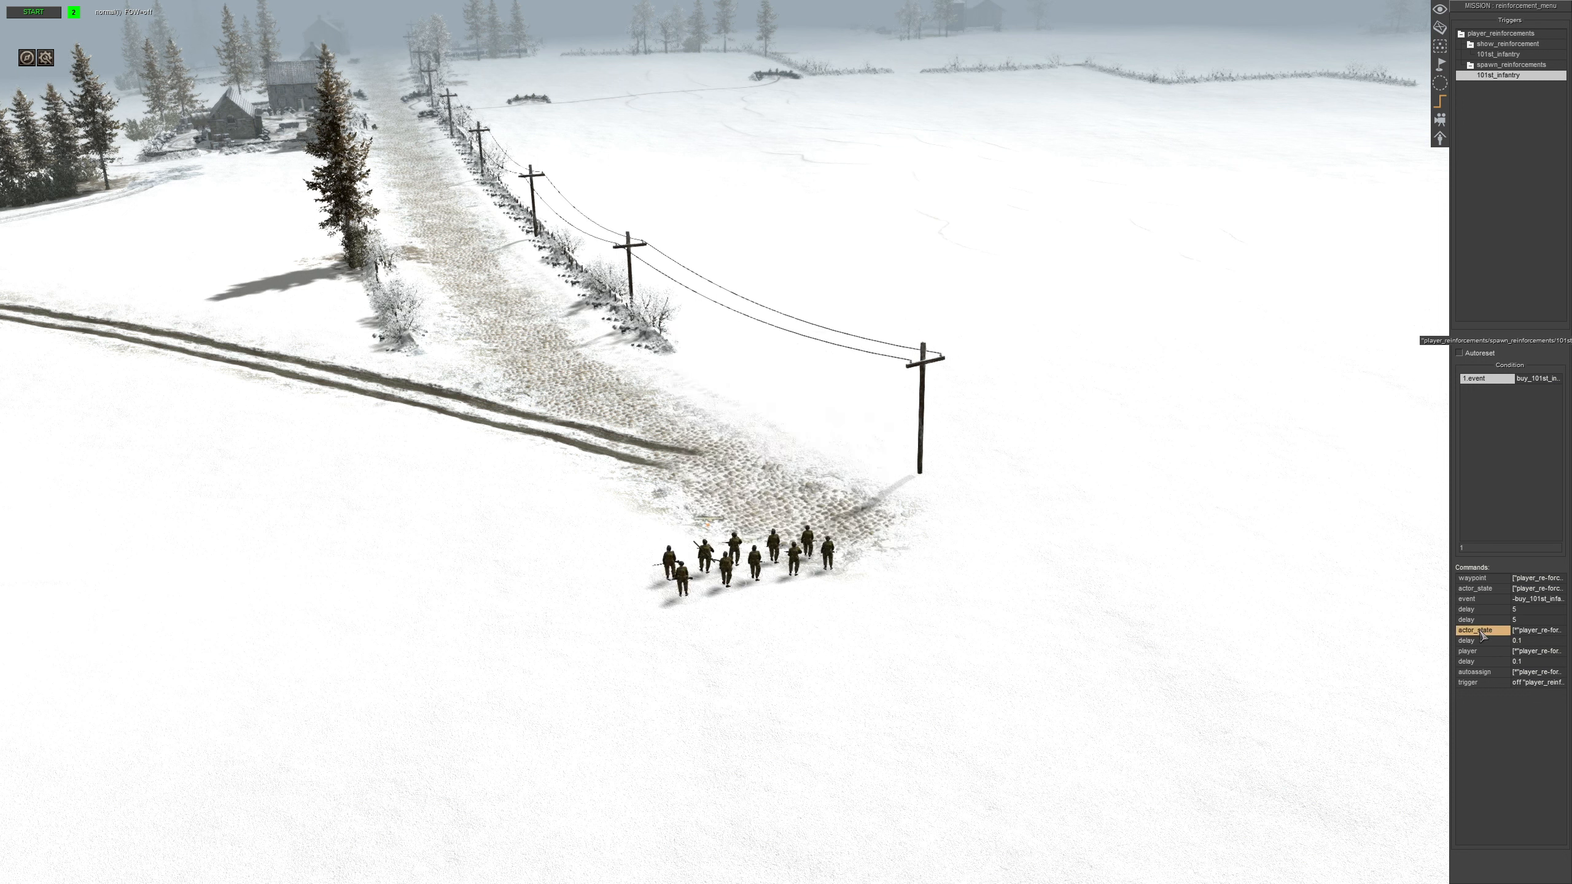
{"action": "double_click", "coordinate": [785, 358]}
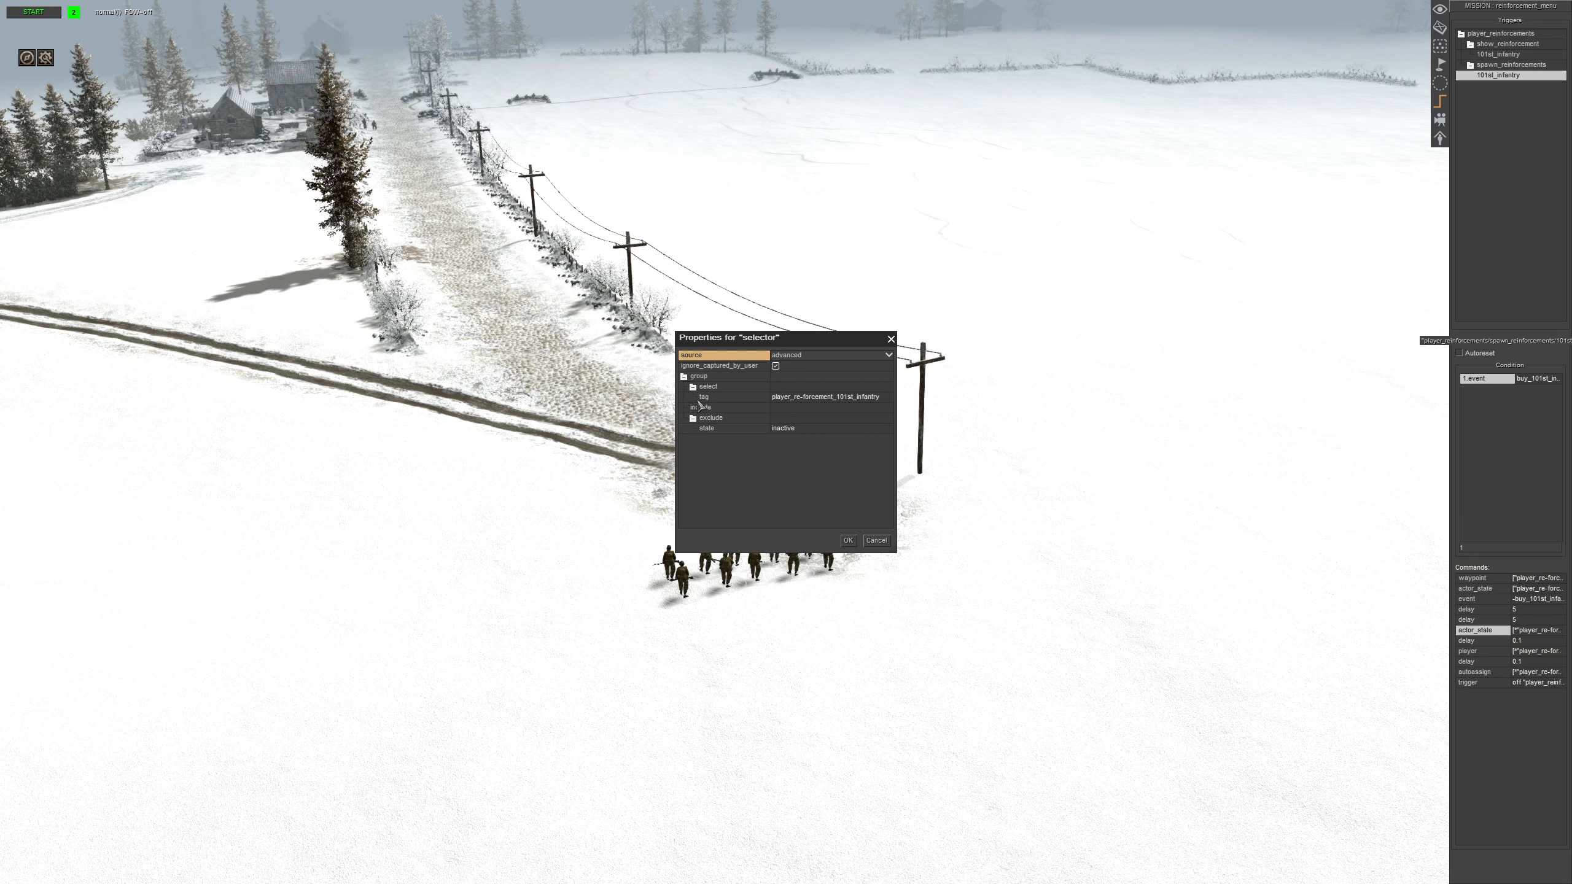
{"action": "left_click", "coordinate": [727, 388]}
{"action": "right_click", "coordinate": [737, 389]}
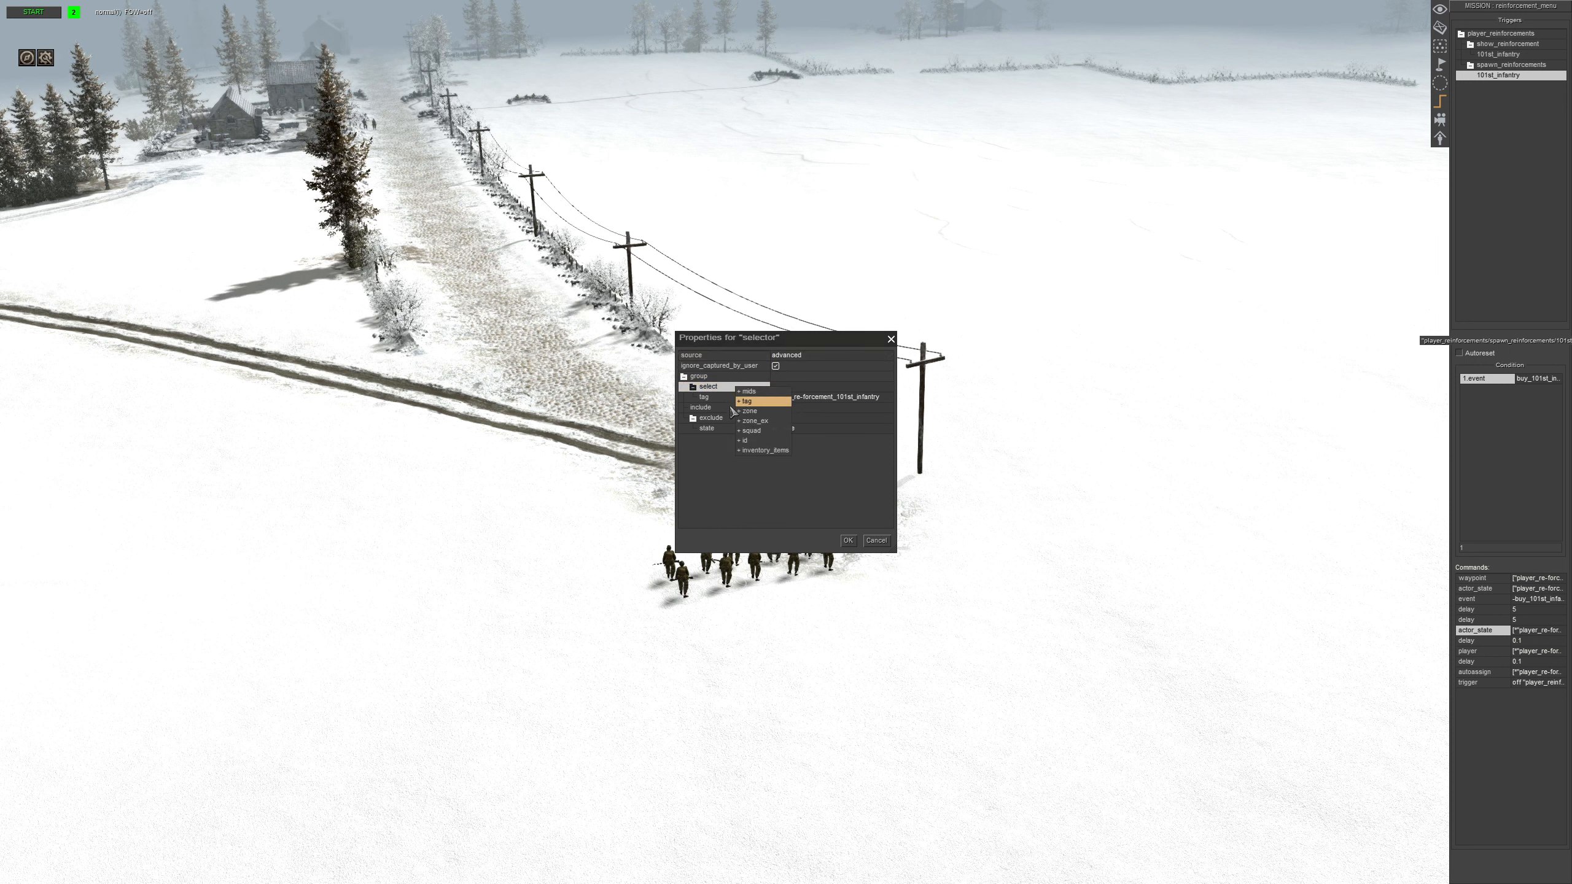
{"action": "left_click", "coordinate": [739, 496]}
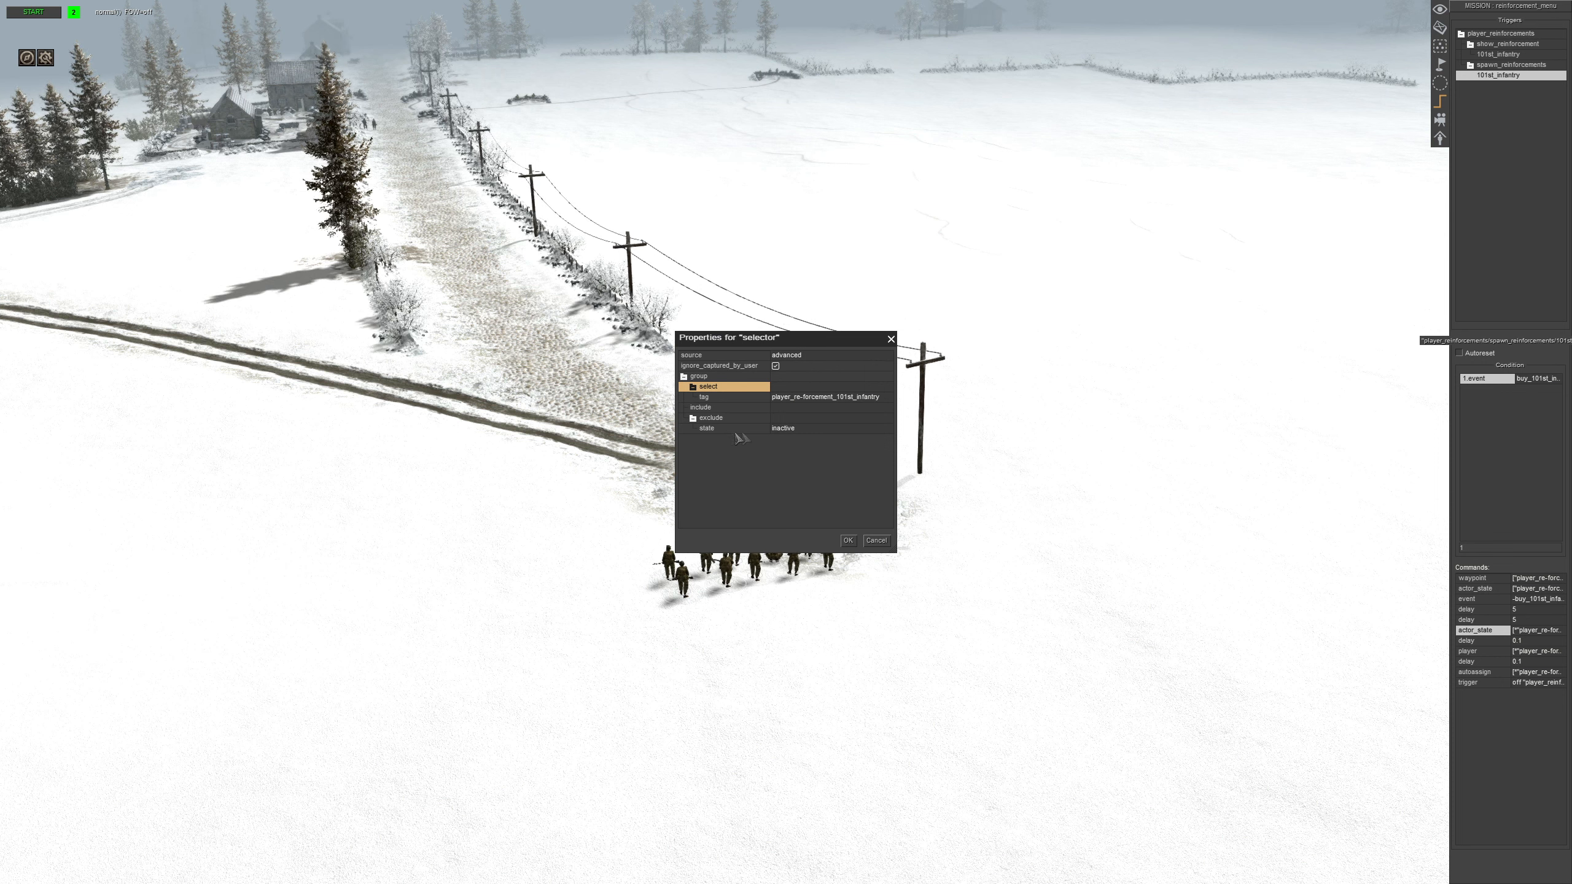
{"action": "left_click", "coordinate": [800, 431]}
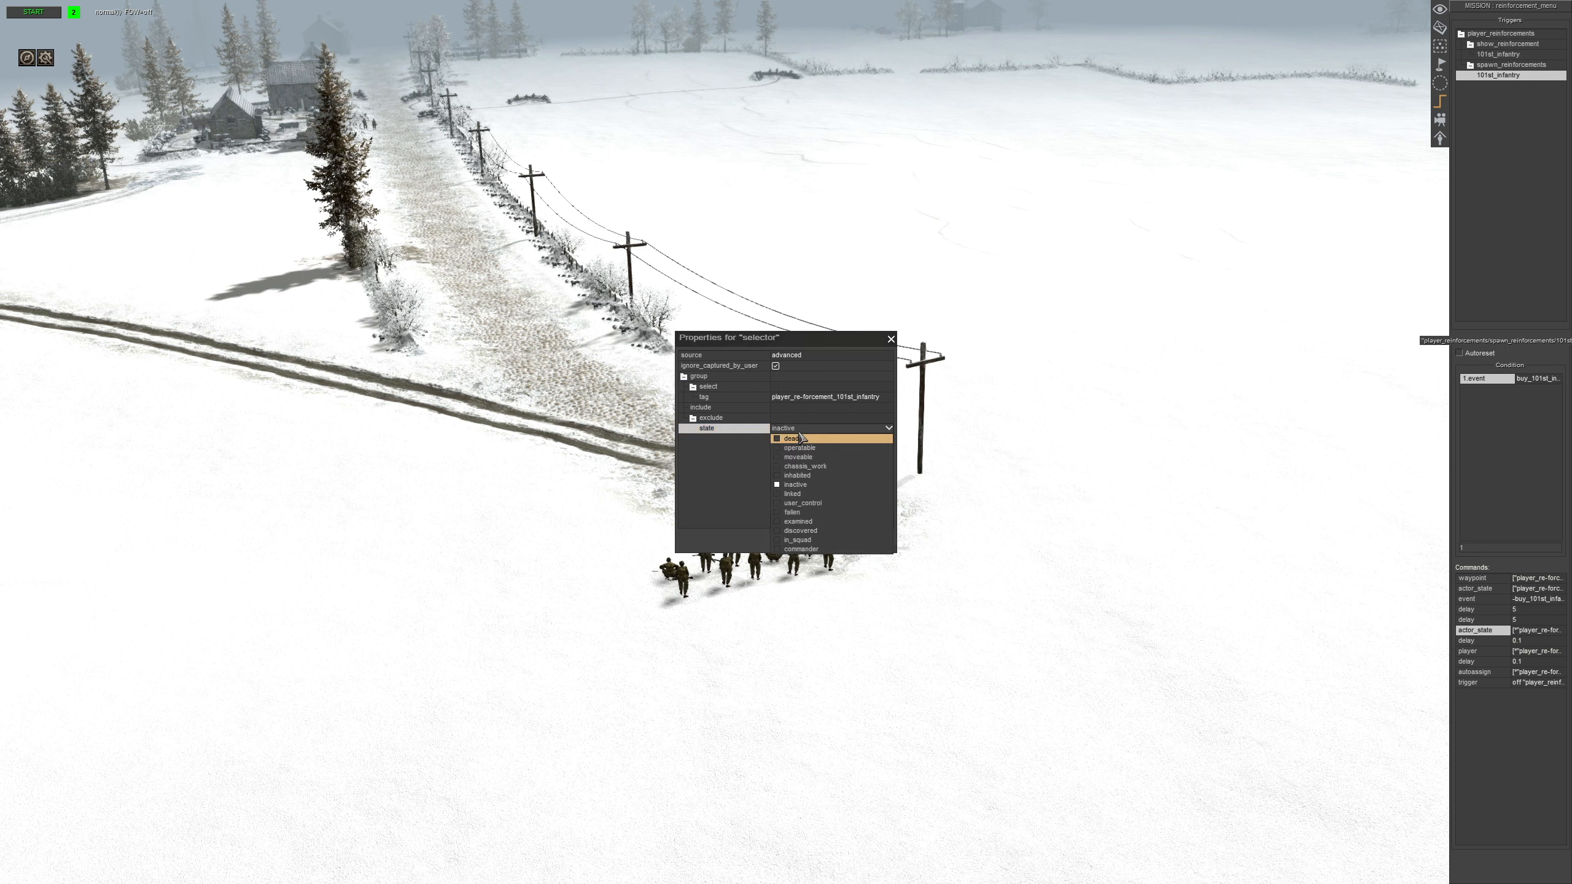
{"action": "left_click", "coordinate": [777, 486]}
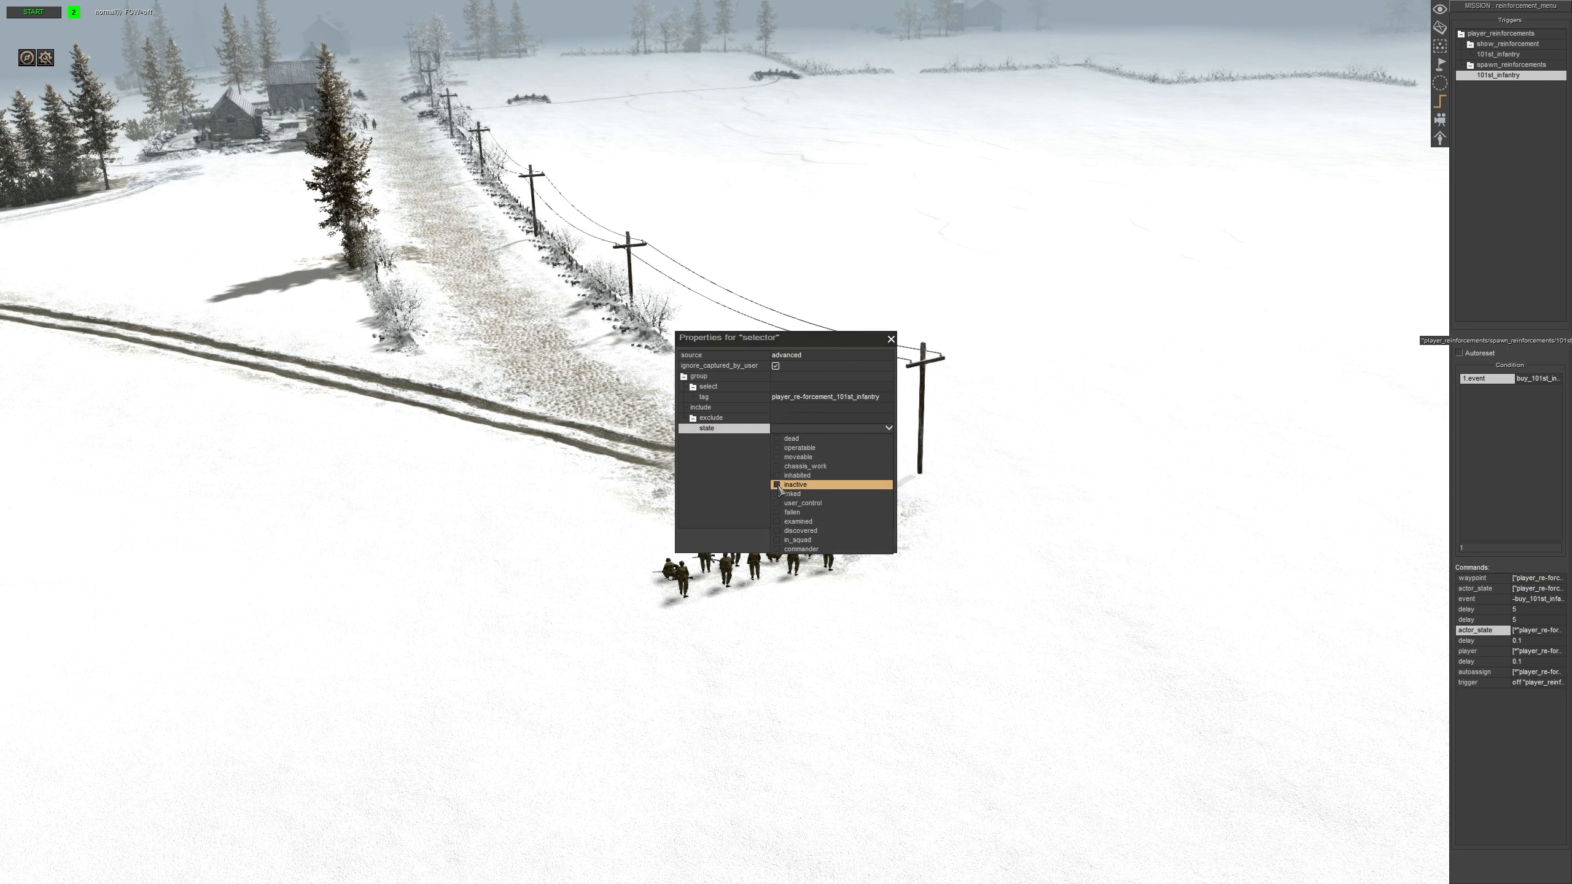
{"action": "left_click", "coordinate": [777, 485]}
{"action": "left_click", "coordinate": [727, 485]}
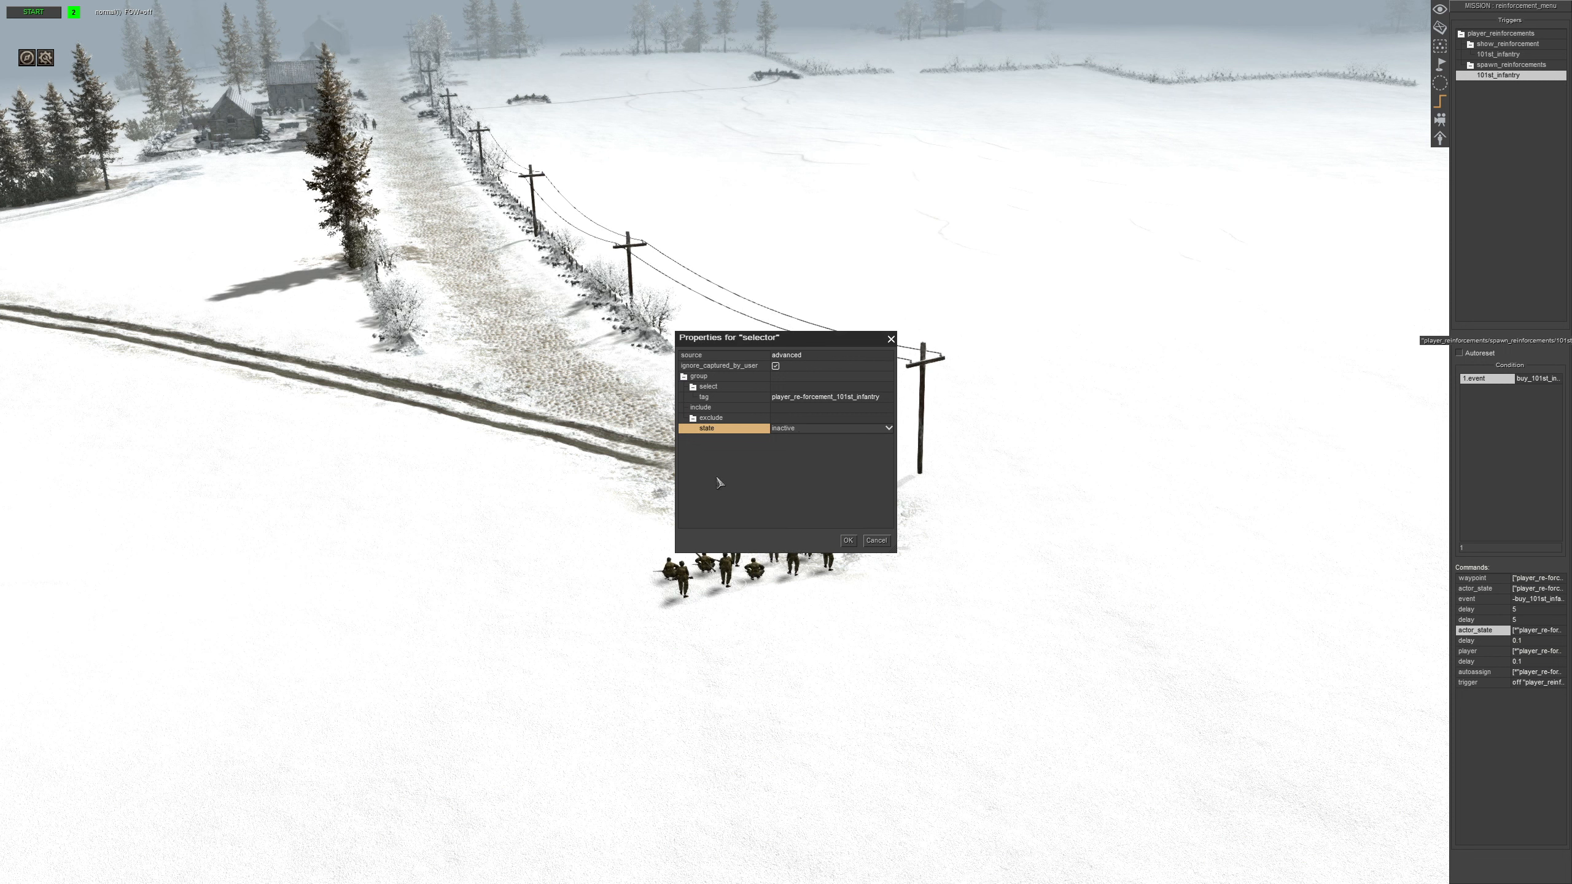
{"action": "left_click", "coordinate": [847, 541]}
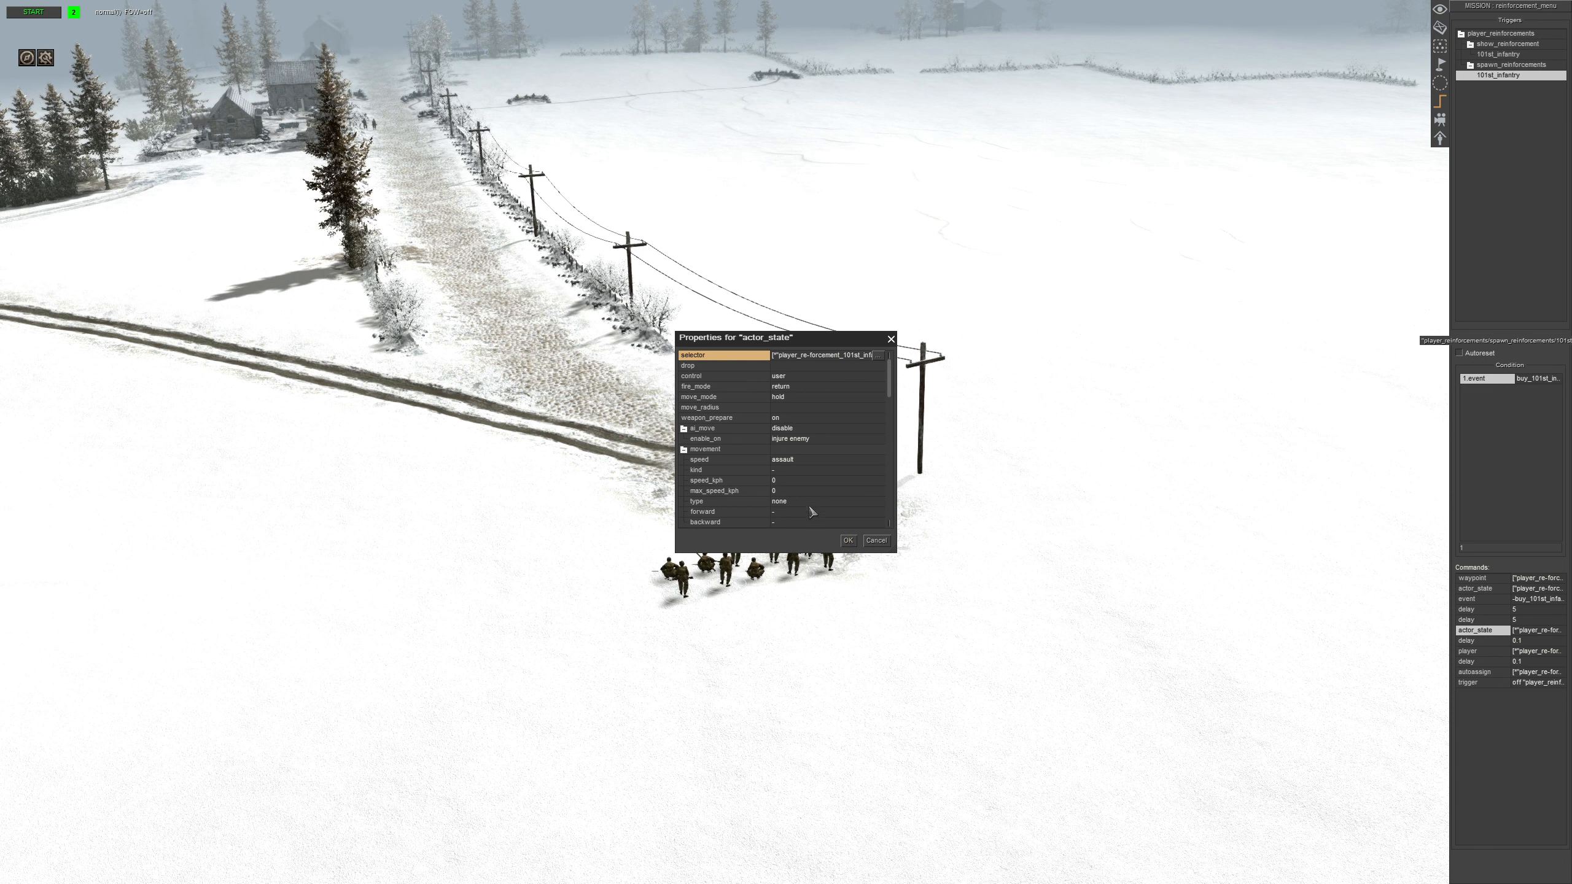
Check the control options of the second actor_state command, keep user and close its properties
{"action": "left_click", "coordinate": [709, 378]}
{"action": "left_click", "coordinate": [784, 378]}
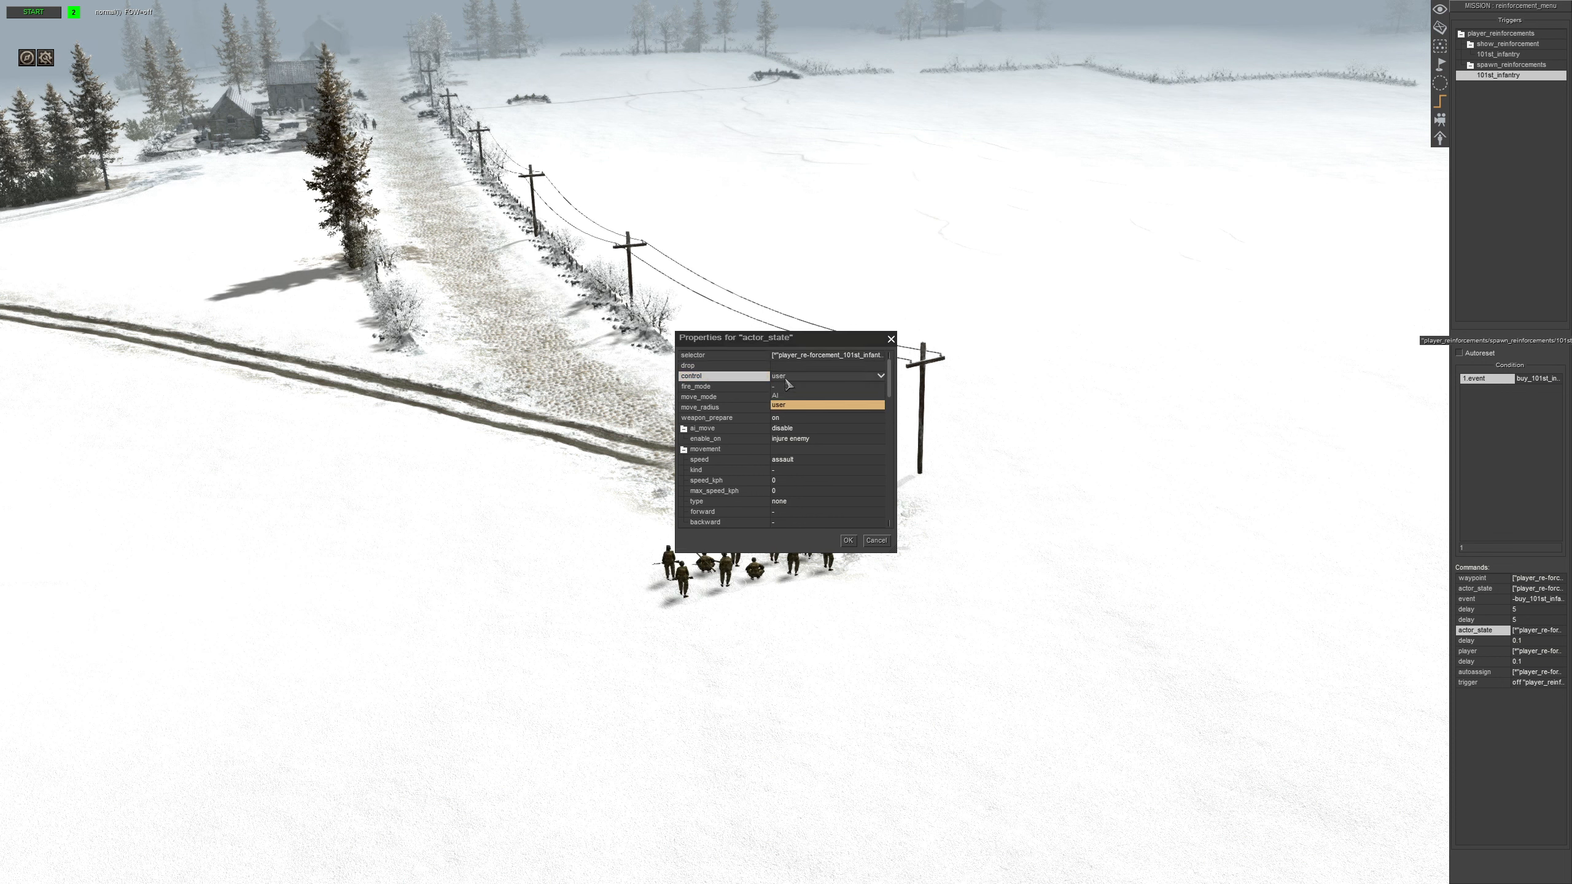
{"action": "left_click", "coordinate": [784, 377]}
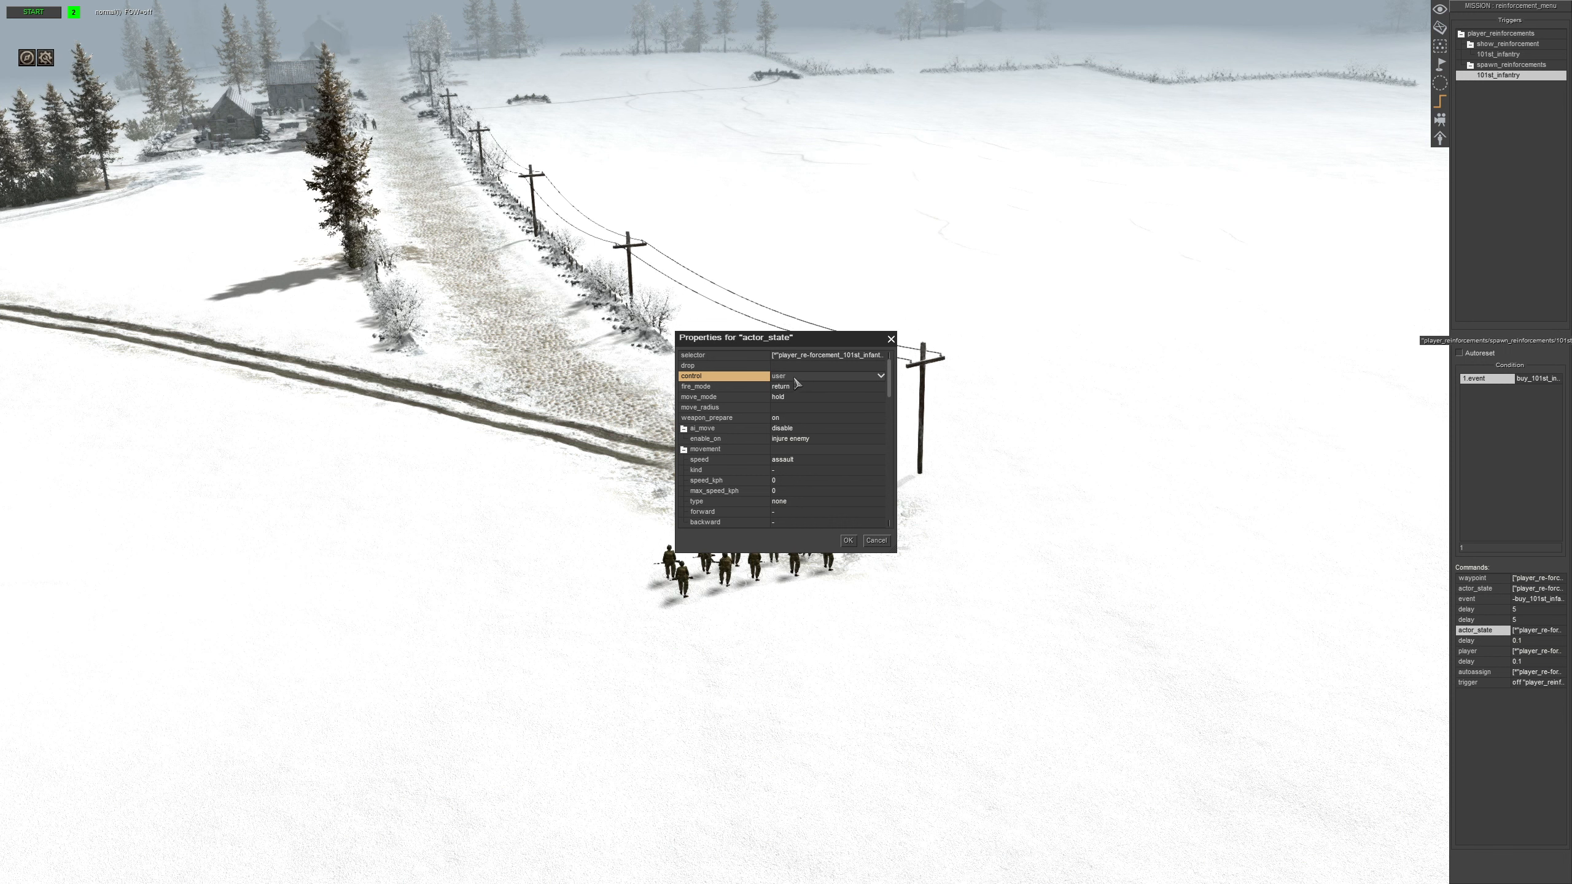
{"action": "left_click", "coordinate": [795, 378]}
{"action": "left_click", "coordinate": [797, 379]}
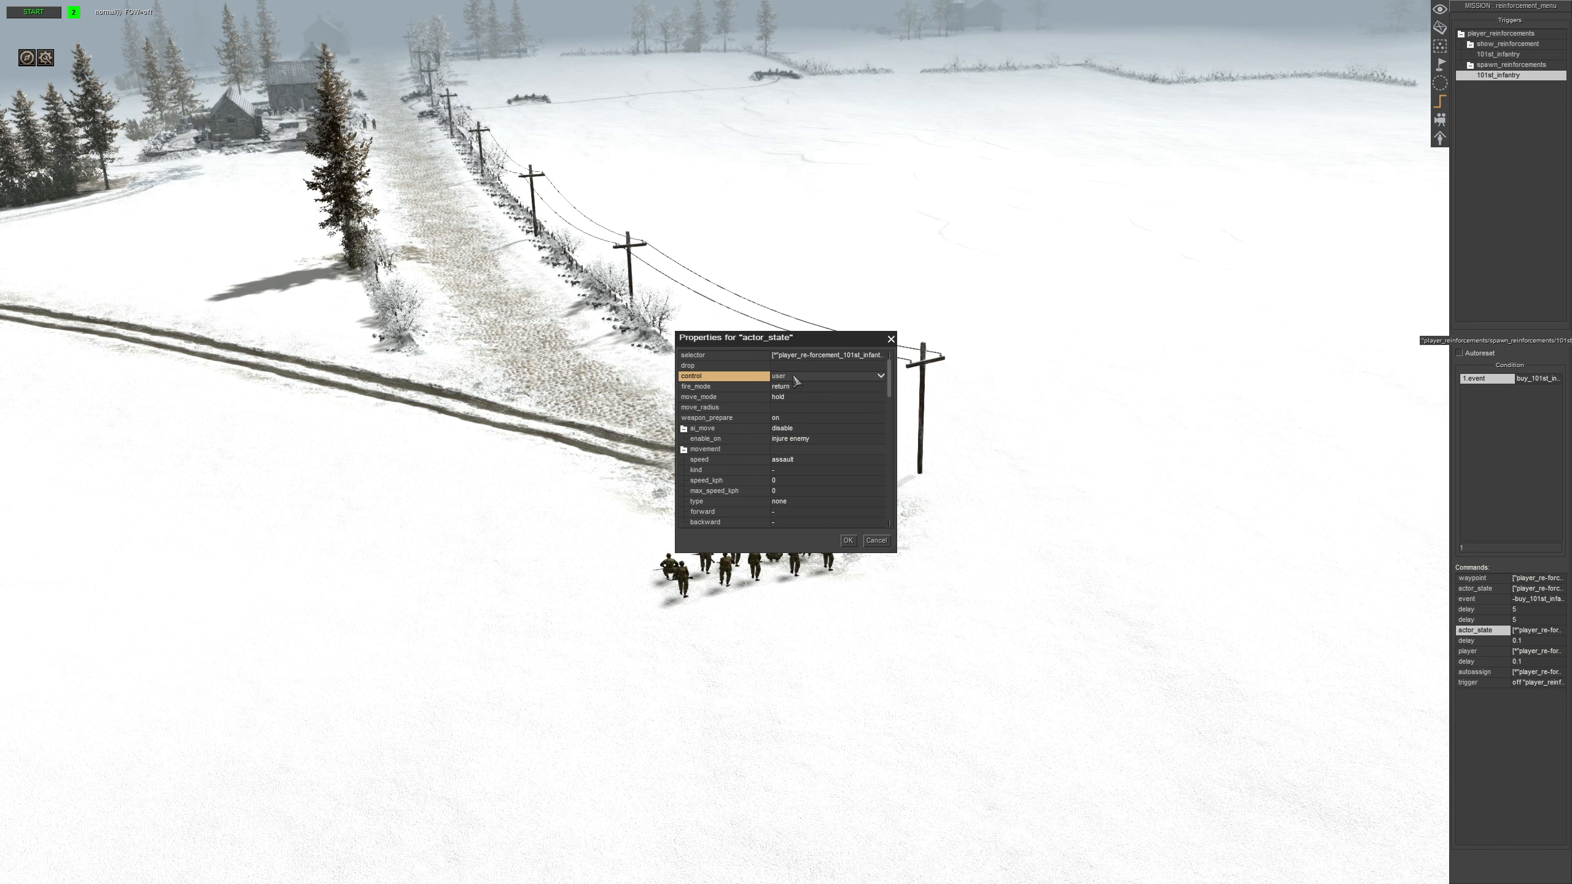
{"action": "left_click", "coordinate": [850, 540]}
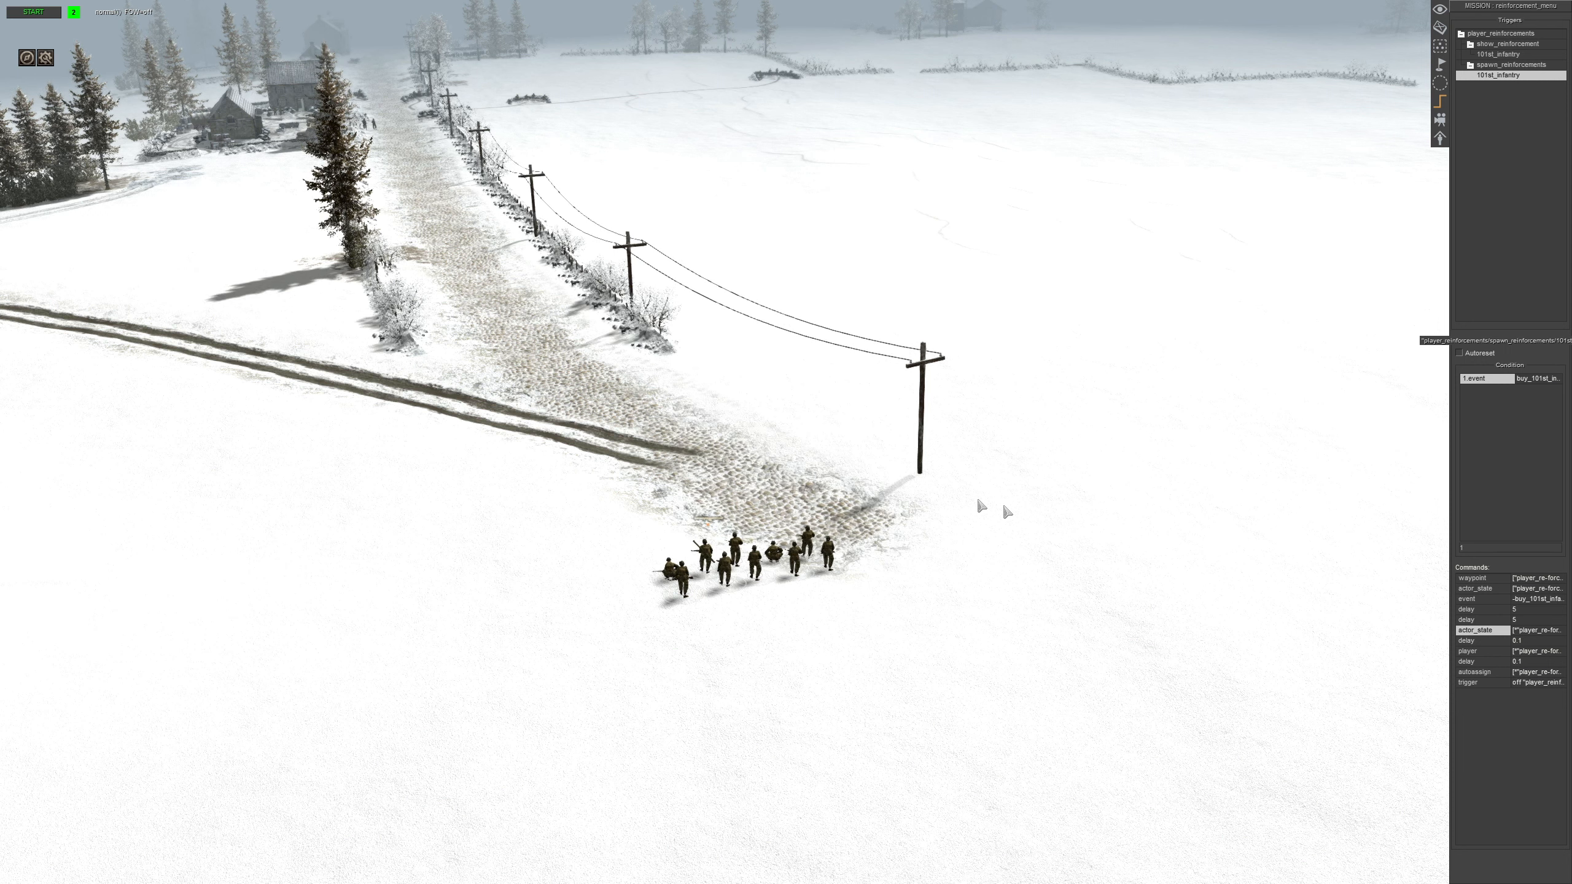
Check the time of the delay below actor_state, and review the player command's selector and assigned player
{"action": "double_click", "coordinate": [1477, 641]}
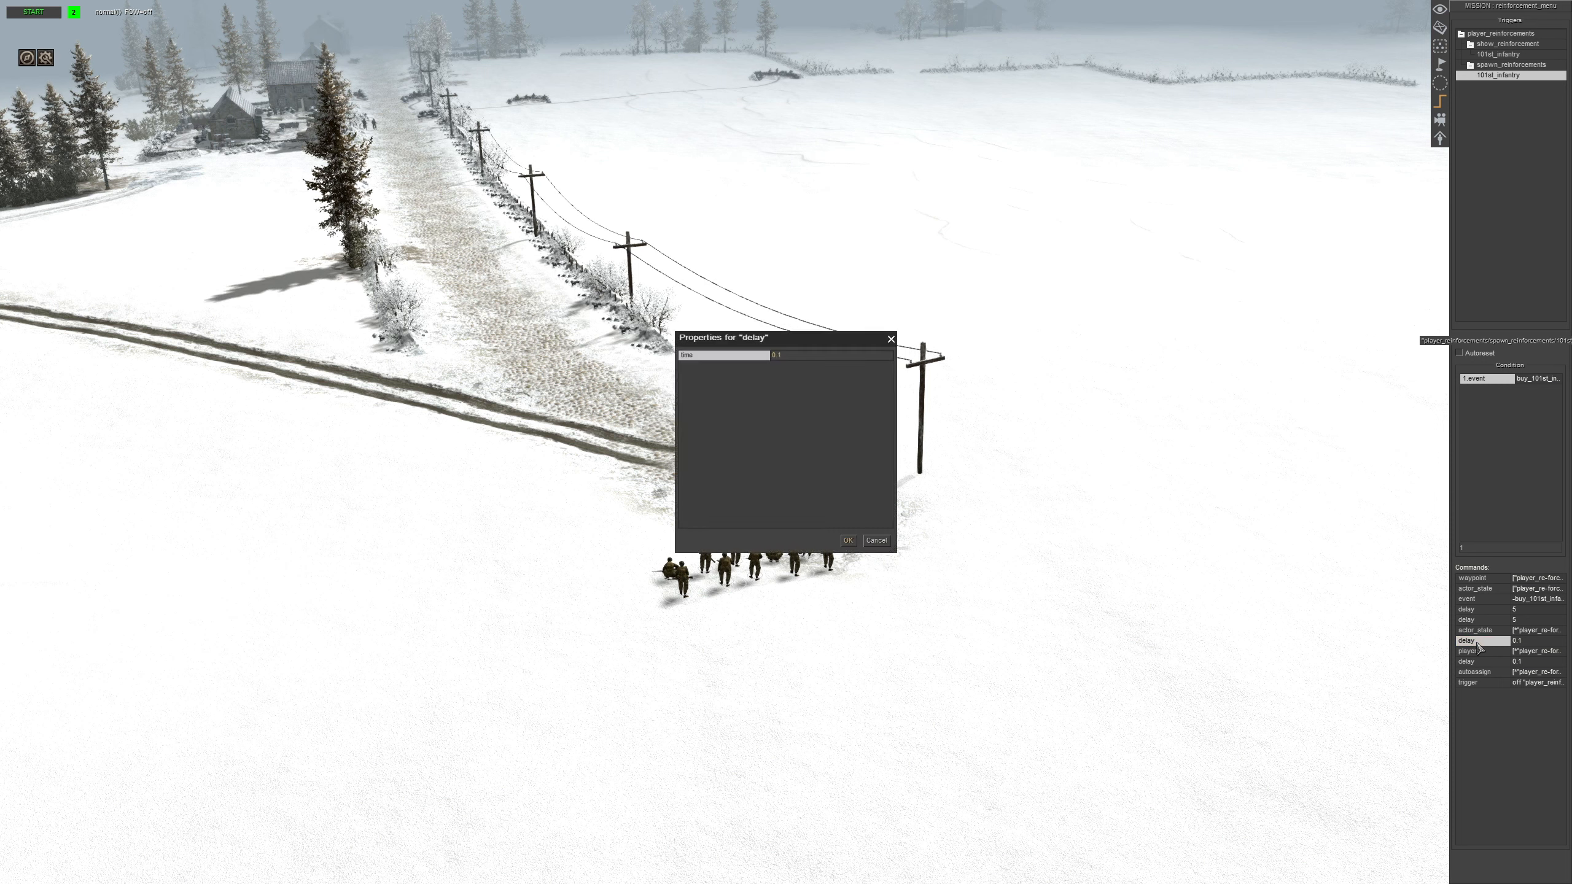
{"action": "left_click", "coordinate": [849, 541]}
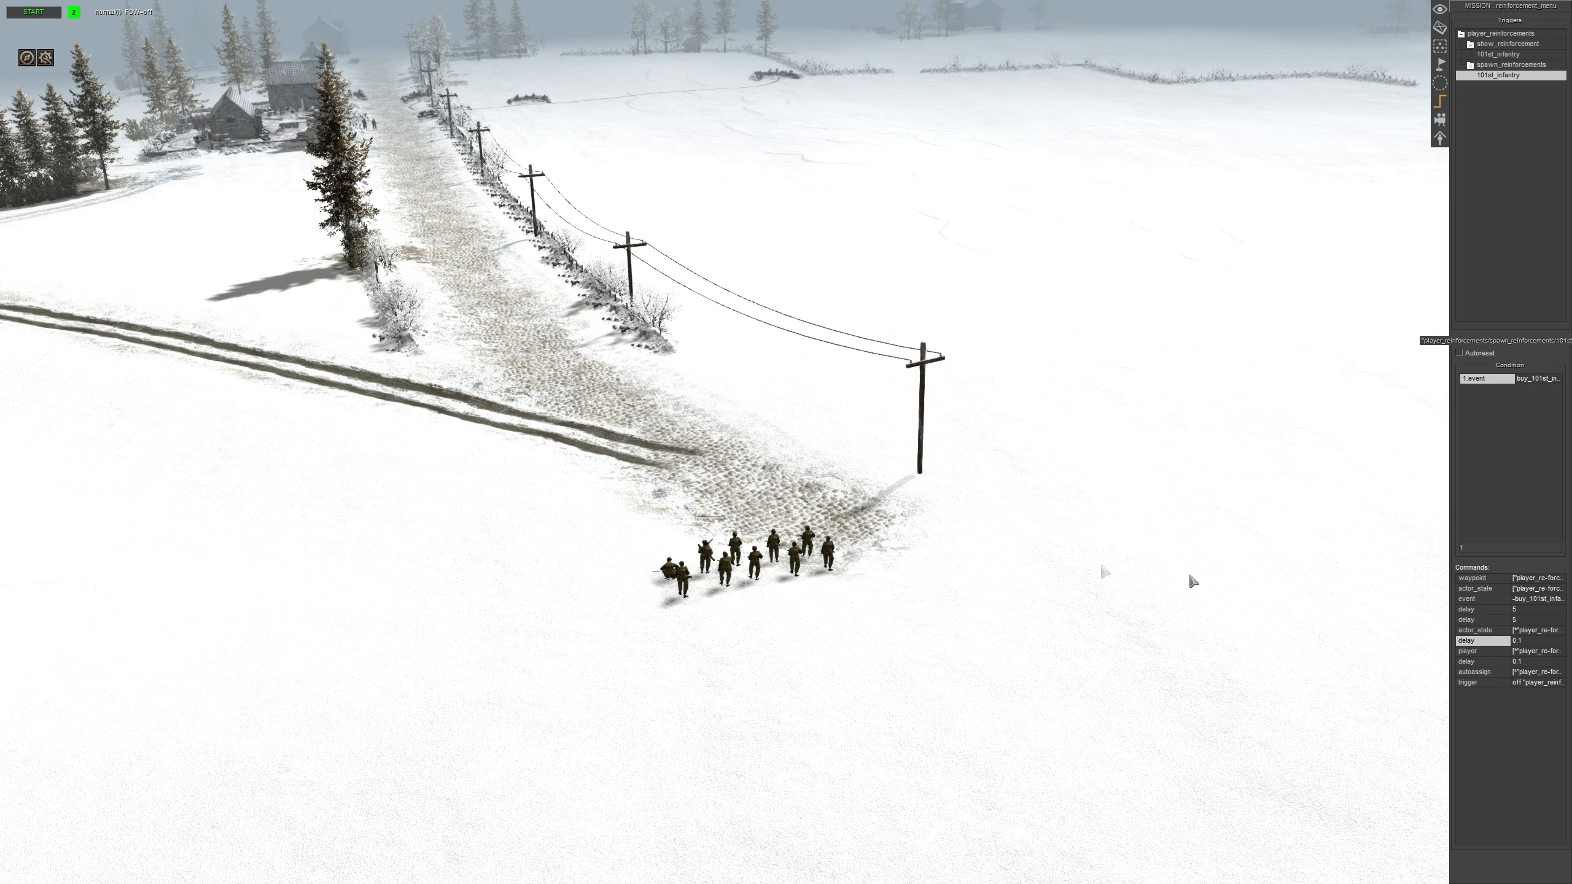
{"action": "double_click", "coordinate": [1474, 652]}
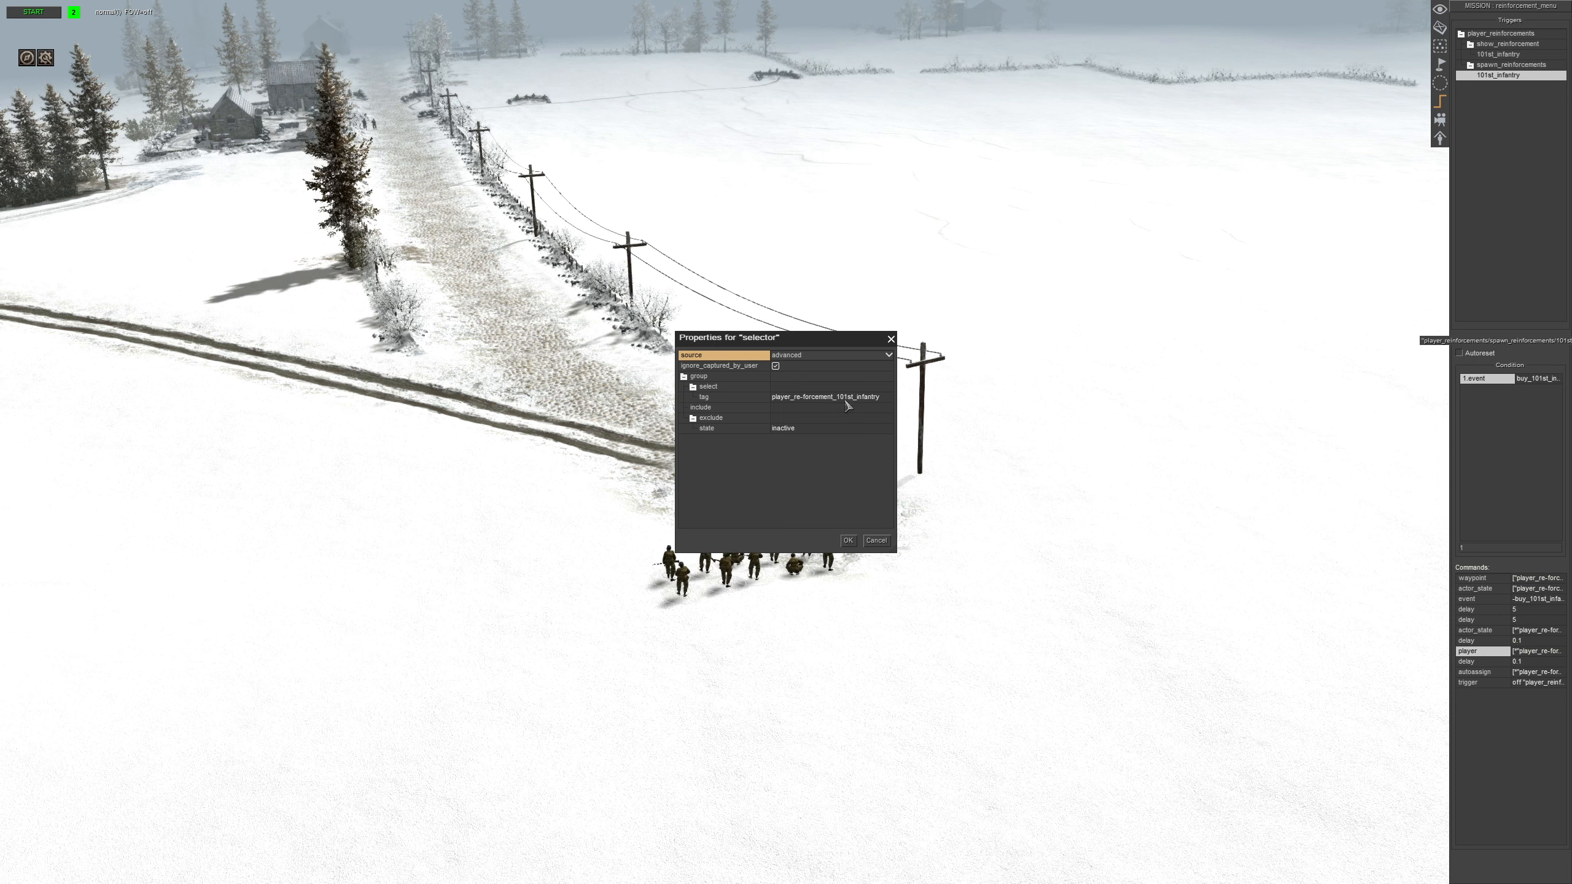
{"action": "left_click", "coordinate": [848, 540]}
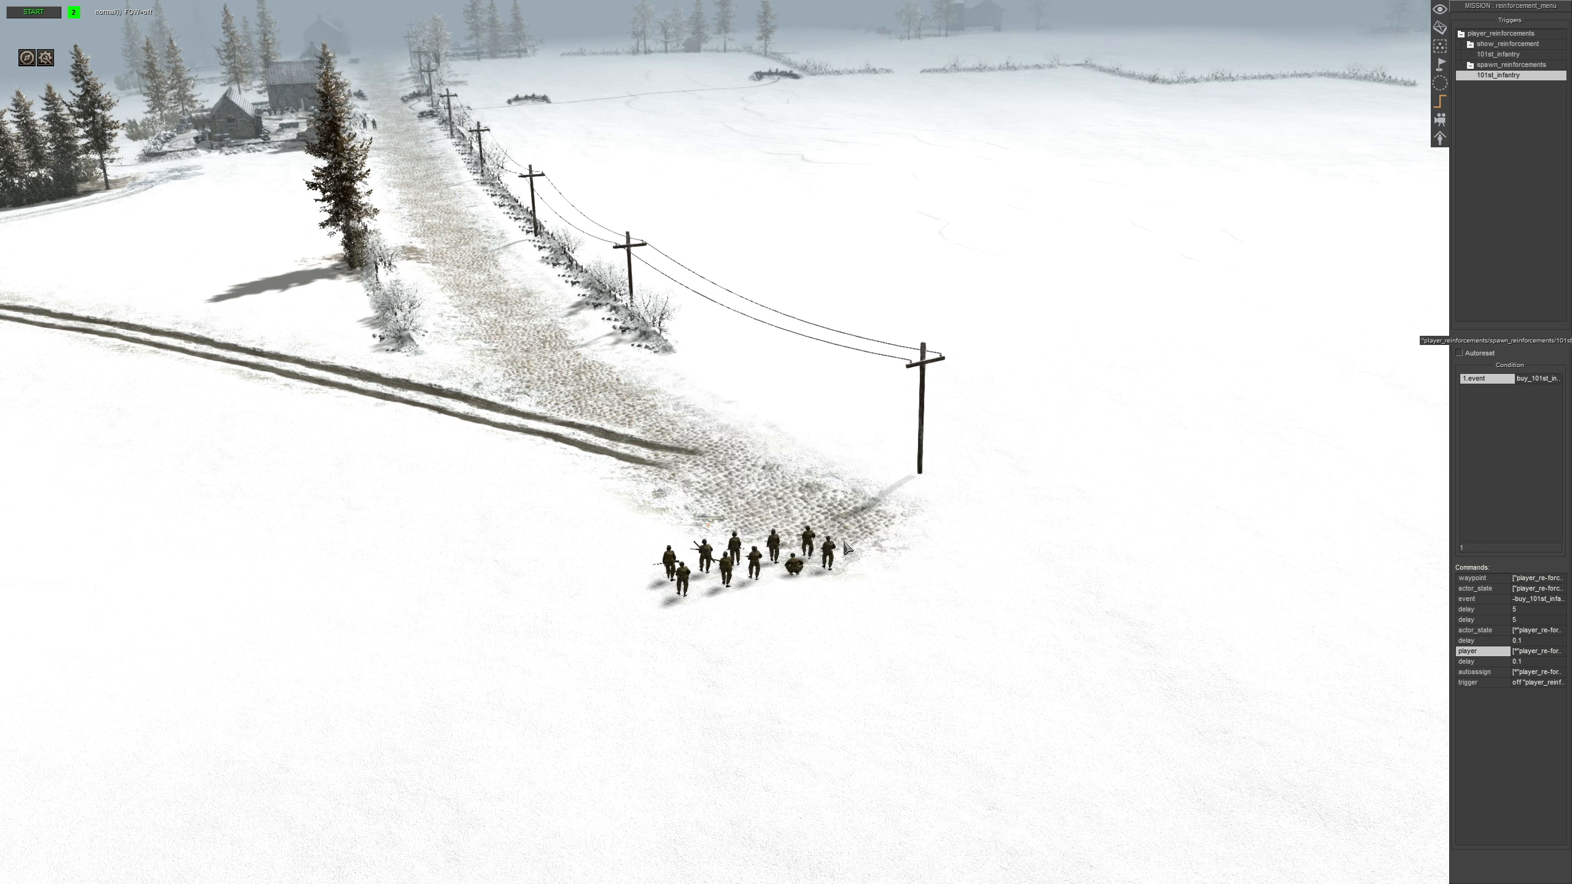
{"action": "double_click", "coordinate": [1486, 653]}
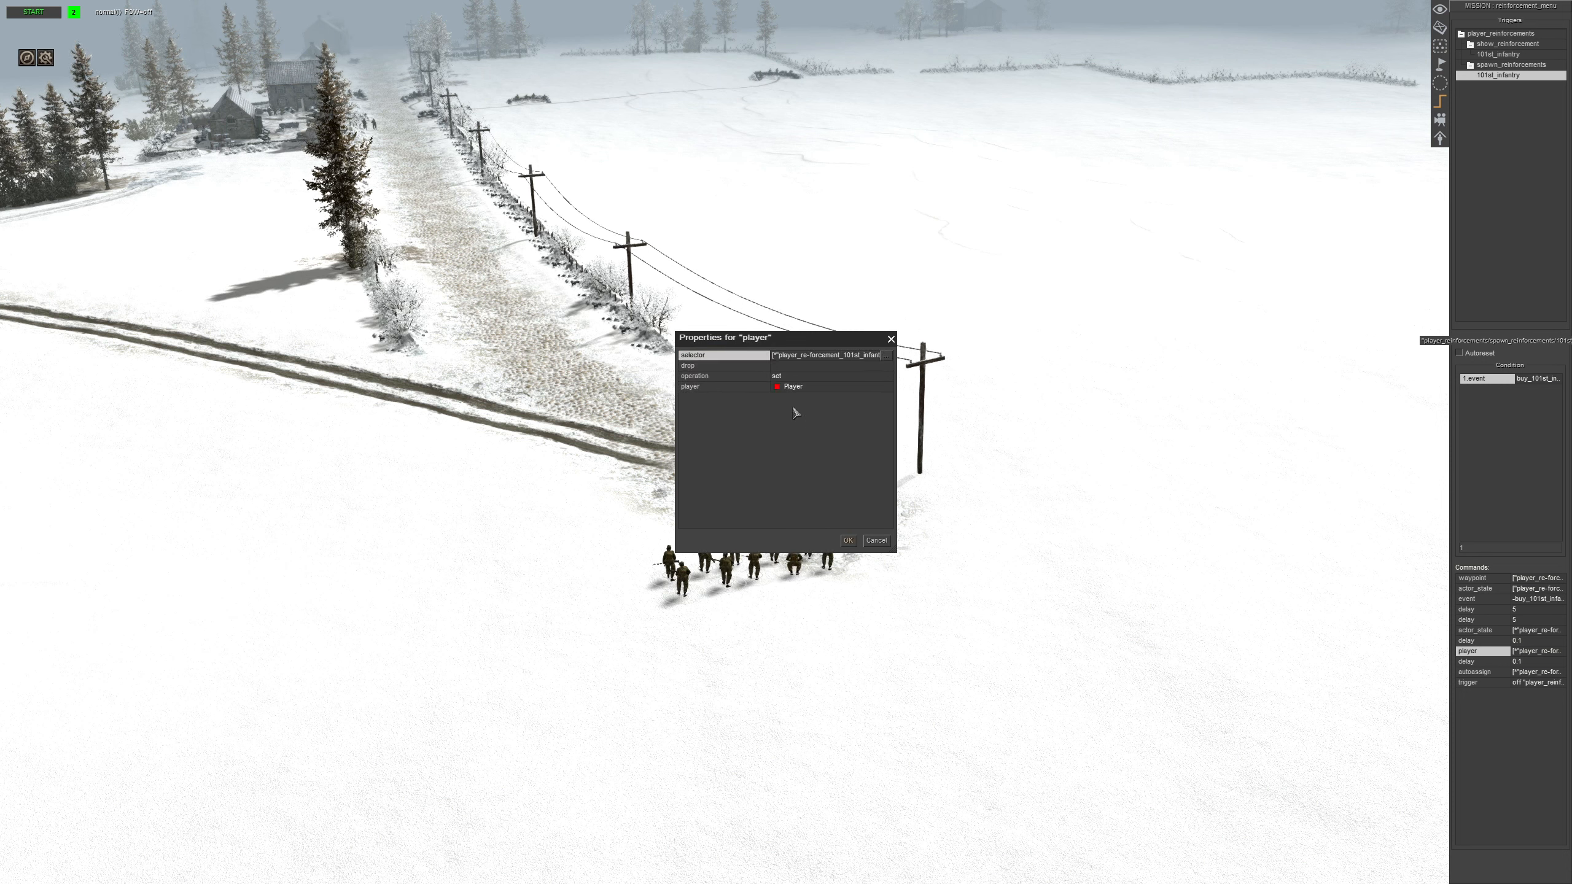
{"action": "left_click", "coordinate": [709, 388]}
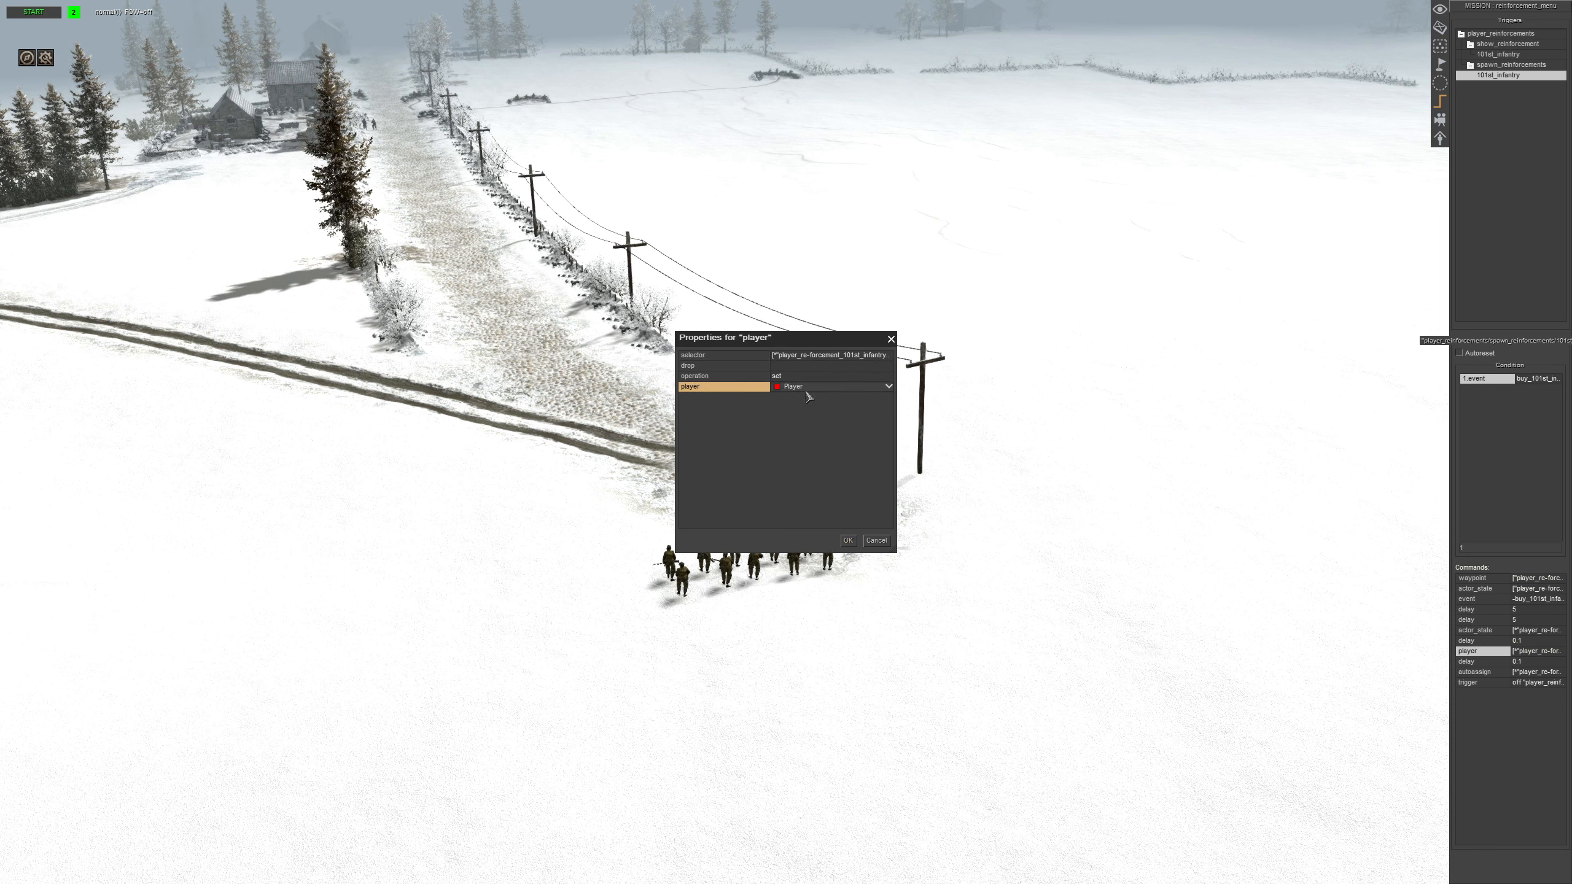
{"action": "left_click", "coordinate": [848, 540]}
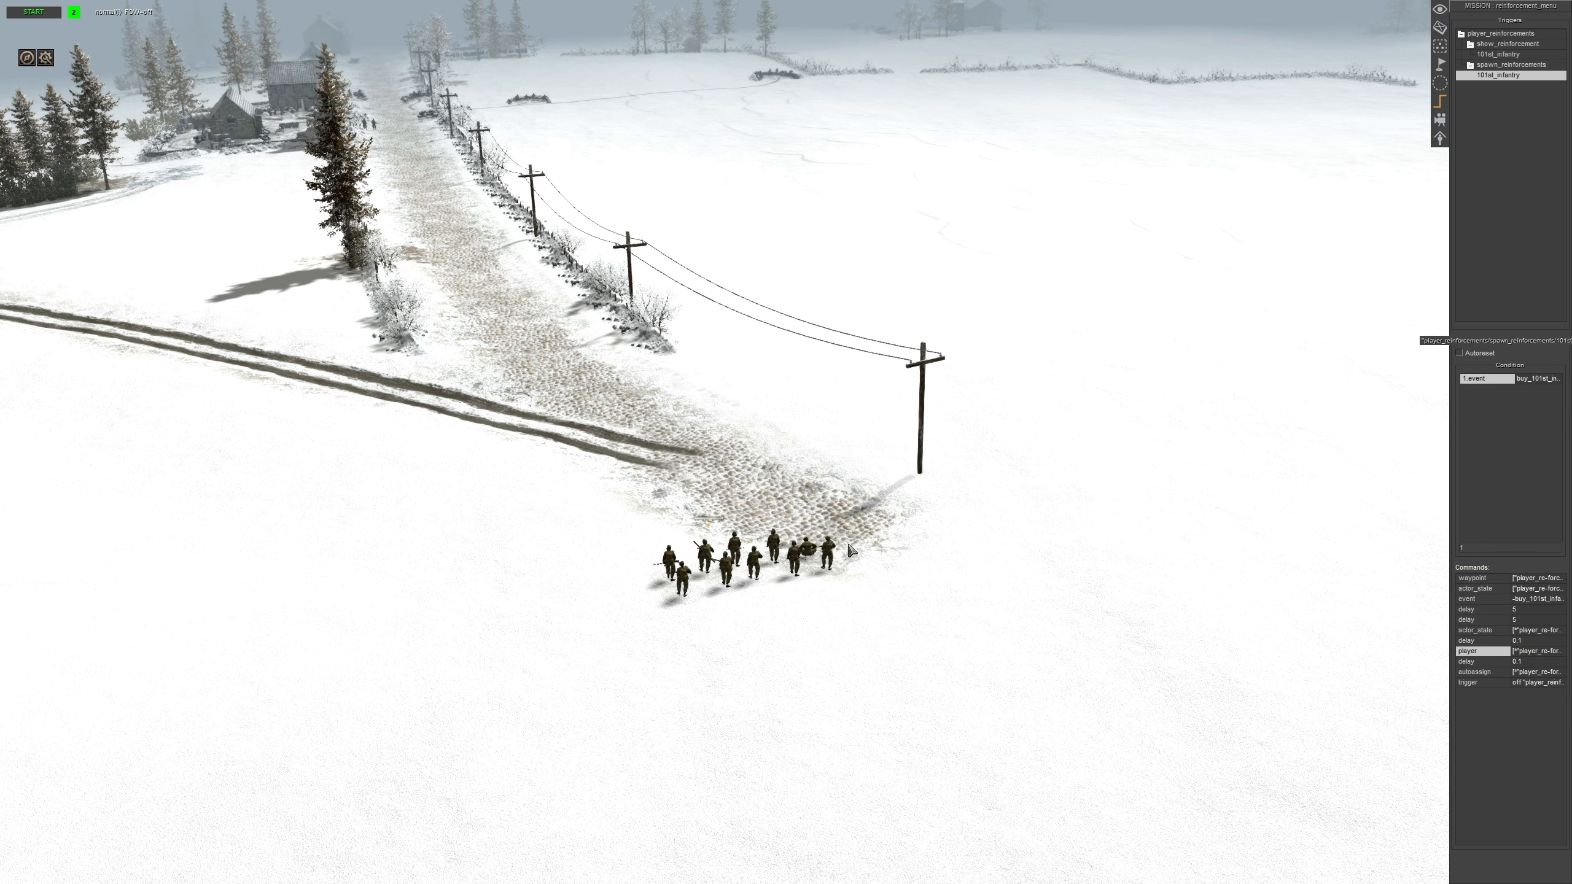
Check the time of the delay below the player command and review the tag in the autoassign selector
{"action": "double_click", "coordinate": [1471, 662]}
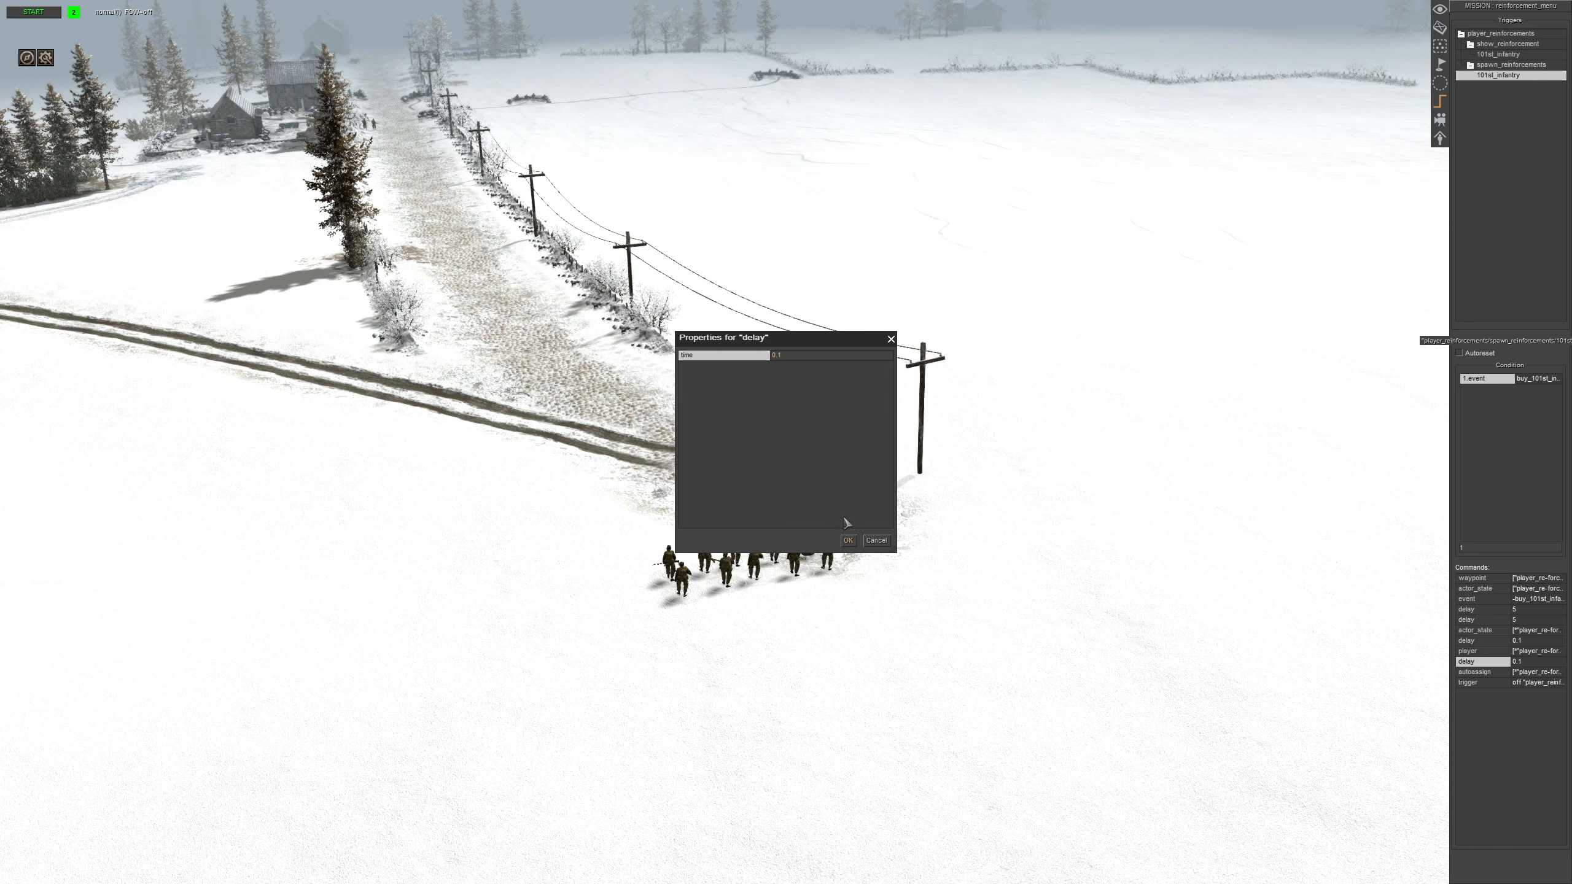
{"action": "left_click", "coordinate": [848, 541]}
{"action": "double_click", "coordinate": [1475, 673]}
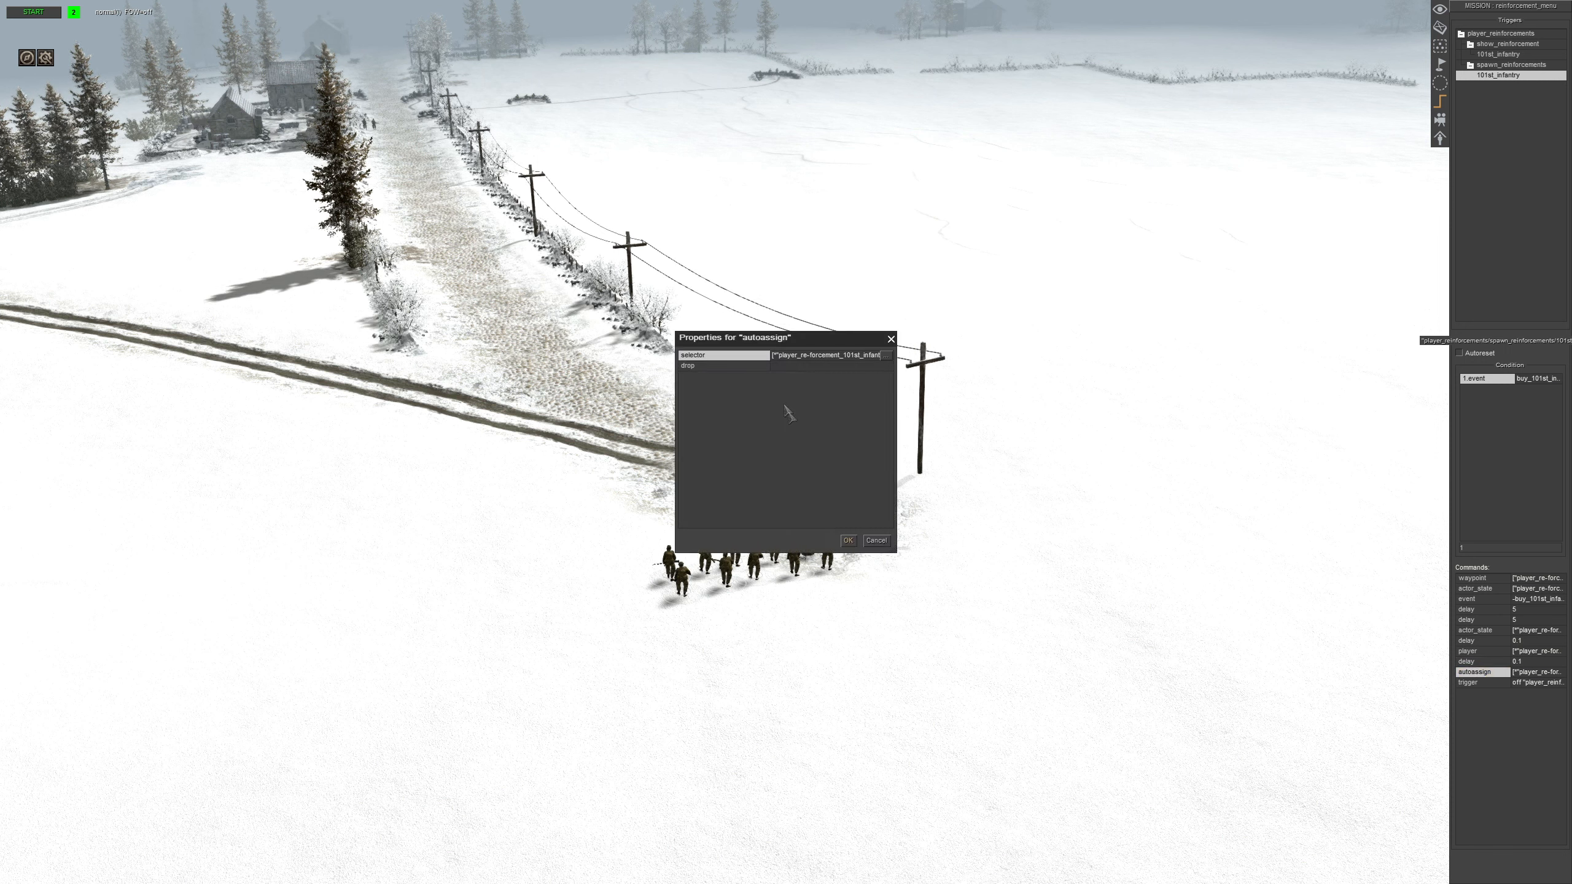
{"action": "double_click", "coordinate": [807, 357]}
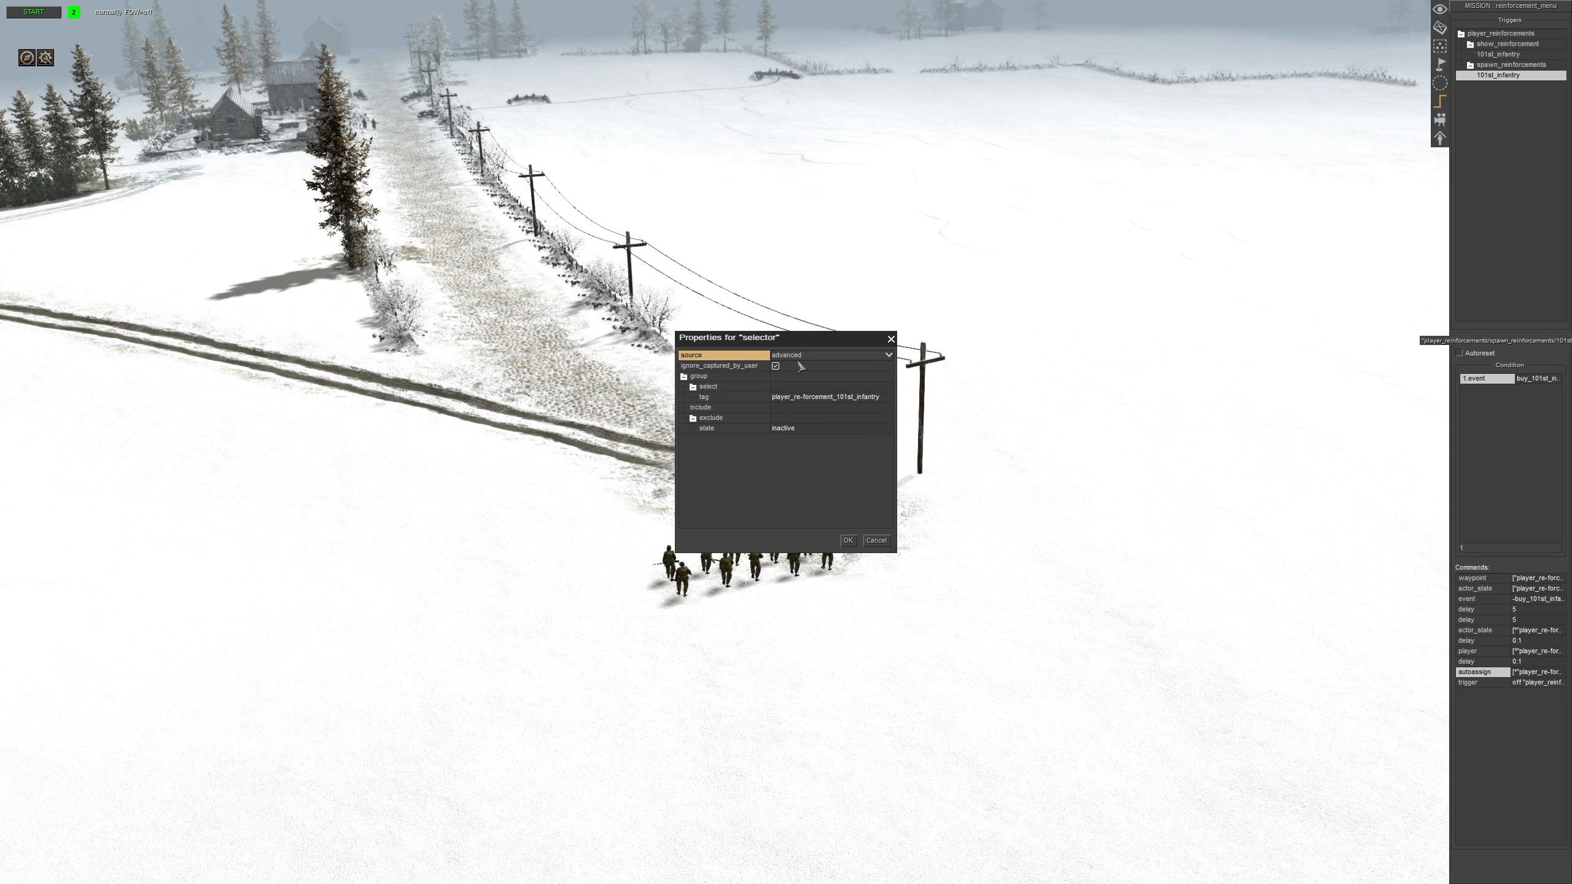
{"action": "left_click", "coordinate": [763, 398]}
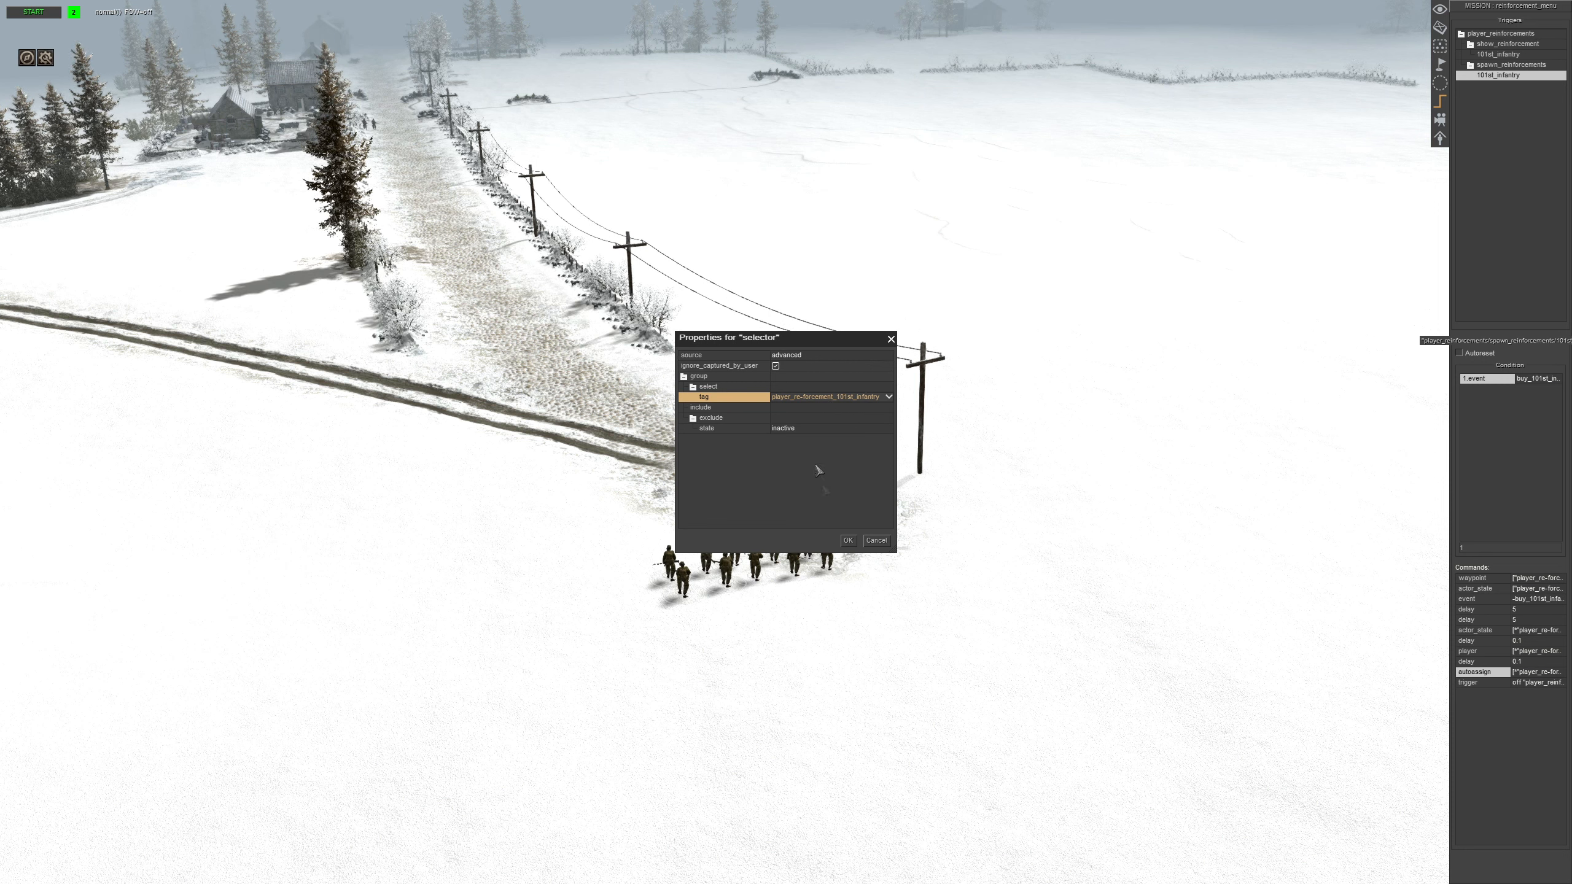
{"action": "left_click", "coordinate": [849, 541]}
Check that the final trigger command targets 101st_infantry under spawn_reinforcements and has its on option cleared
{"action": "double_click", "coordinate": [1480, 683]}
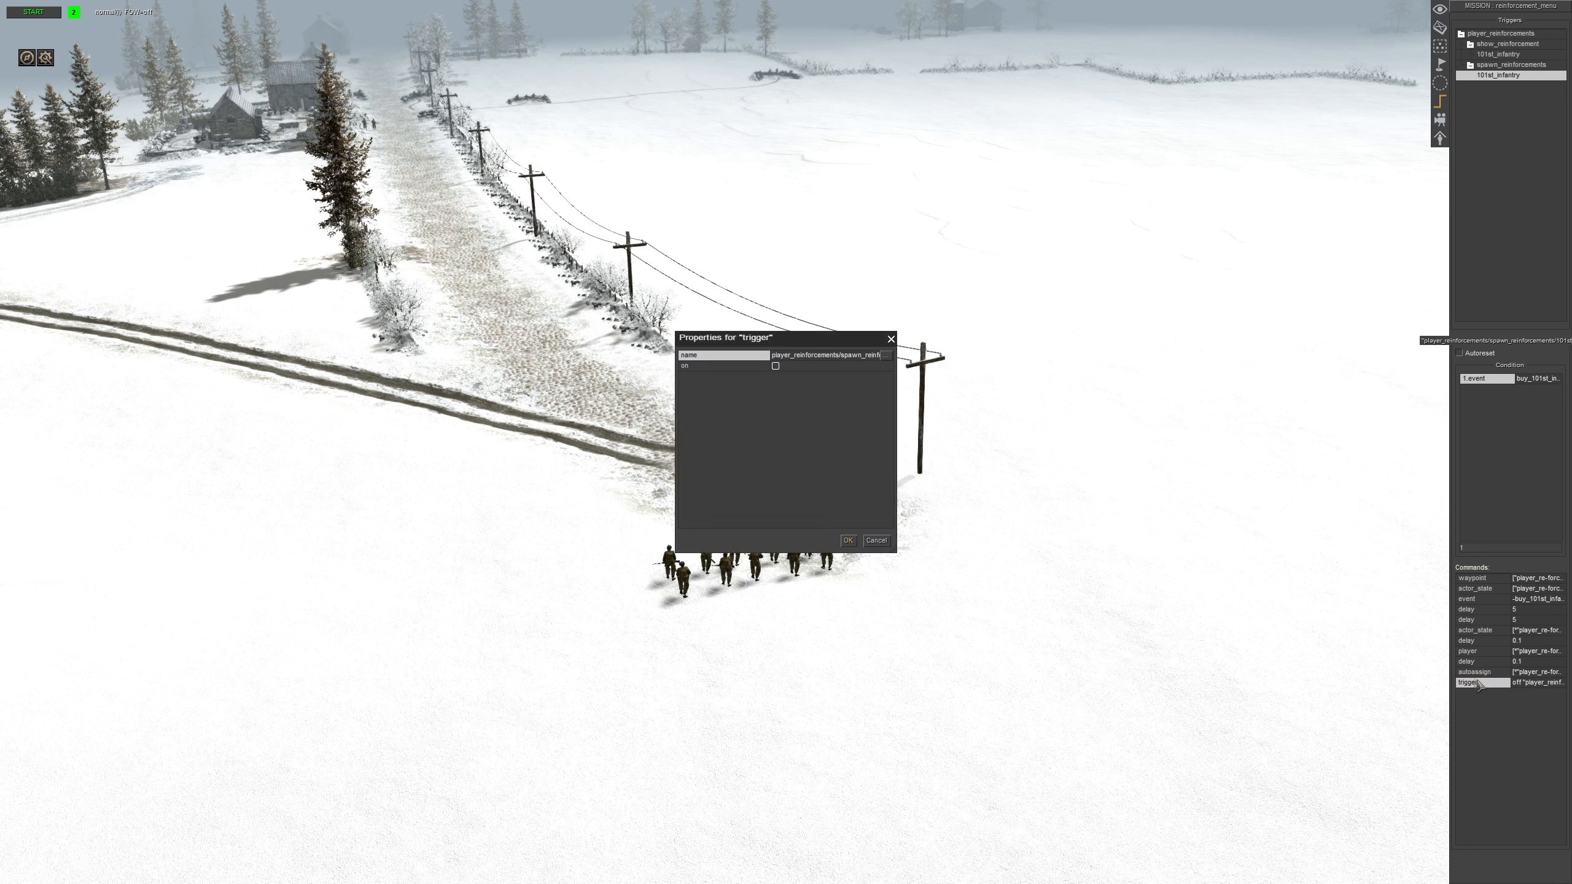
{"action": "double_click", "coordinate": [806, 358]}
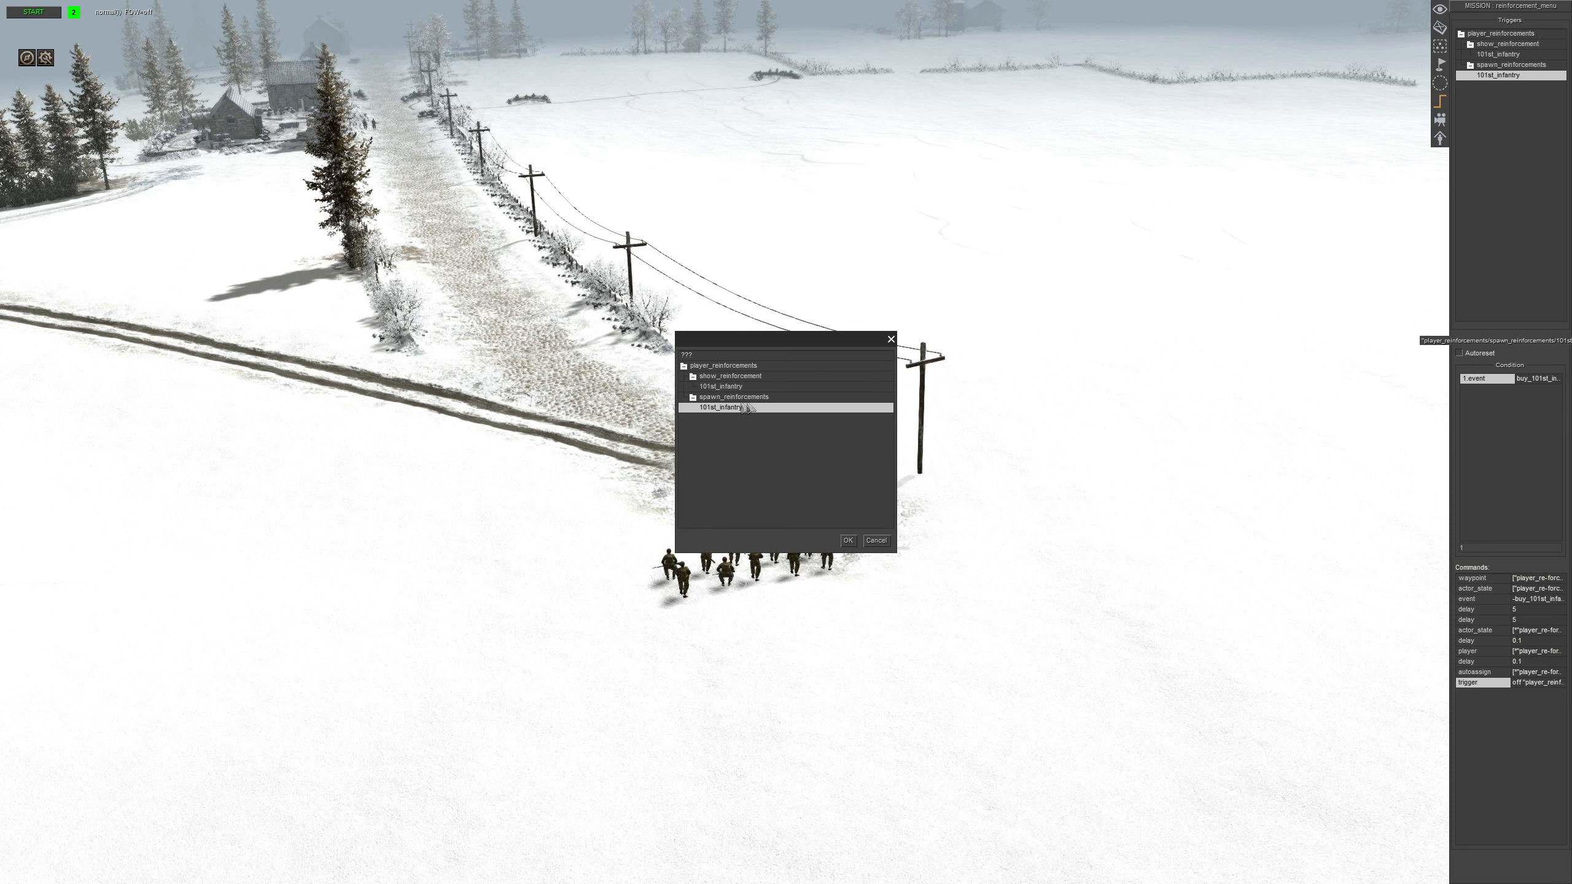
{"action": "left_click", "coordinate": [693, 377]}
{"action": "left_click", "coordinate": [734, 399]}
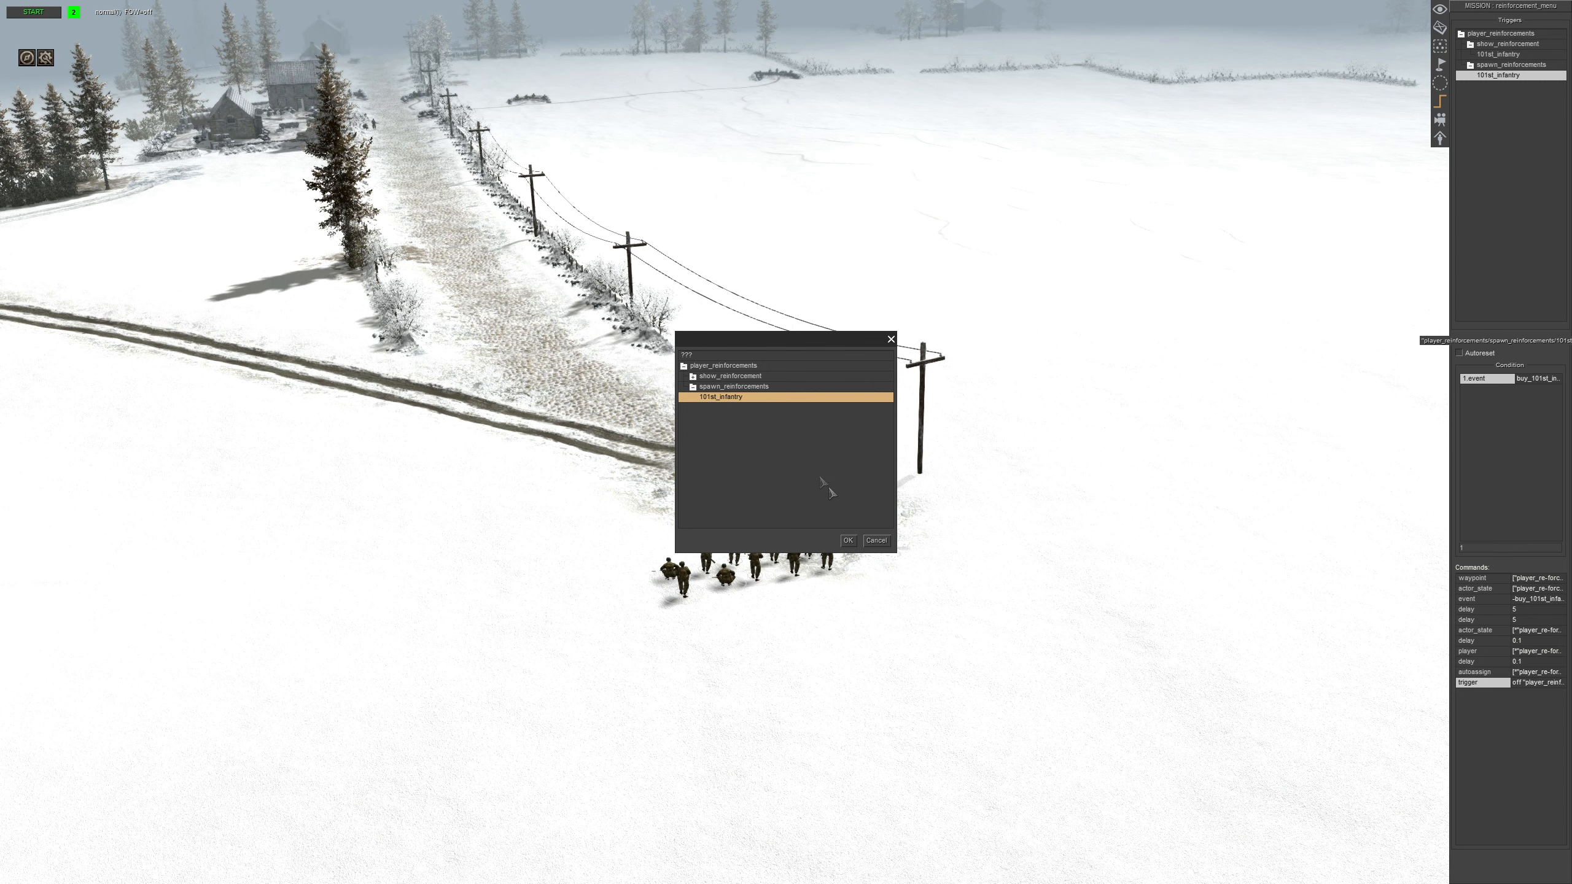
{"action": "left_click", "coordinate": [851, 542]}
{"action": "left_click", "coordinate": [857, 542]}
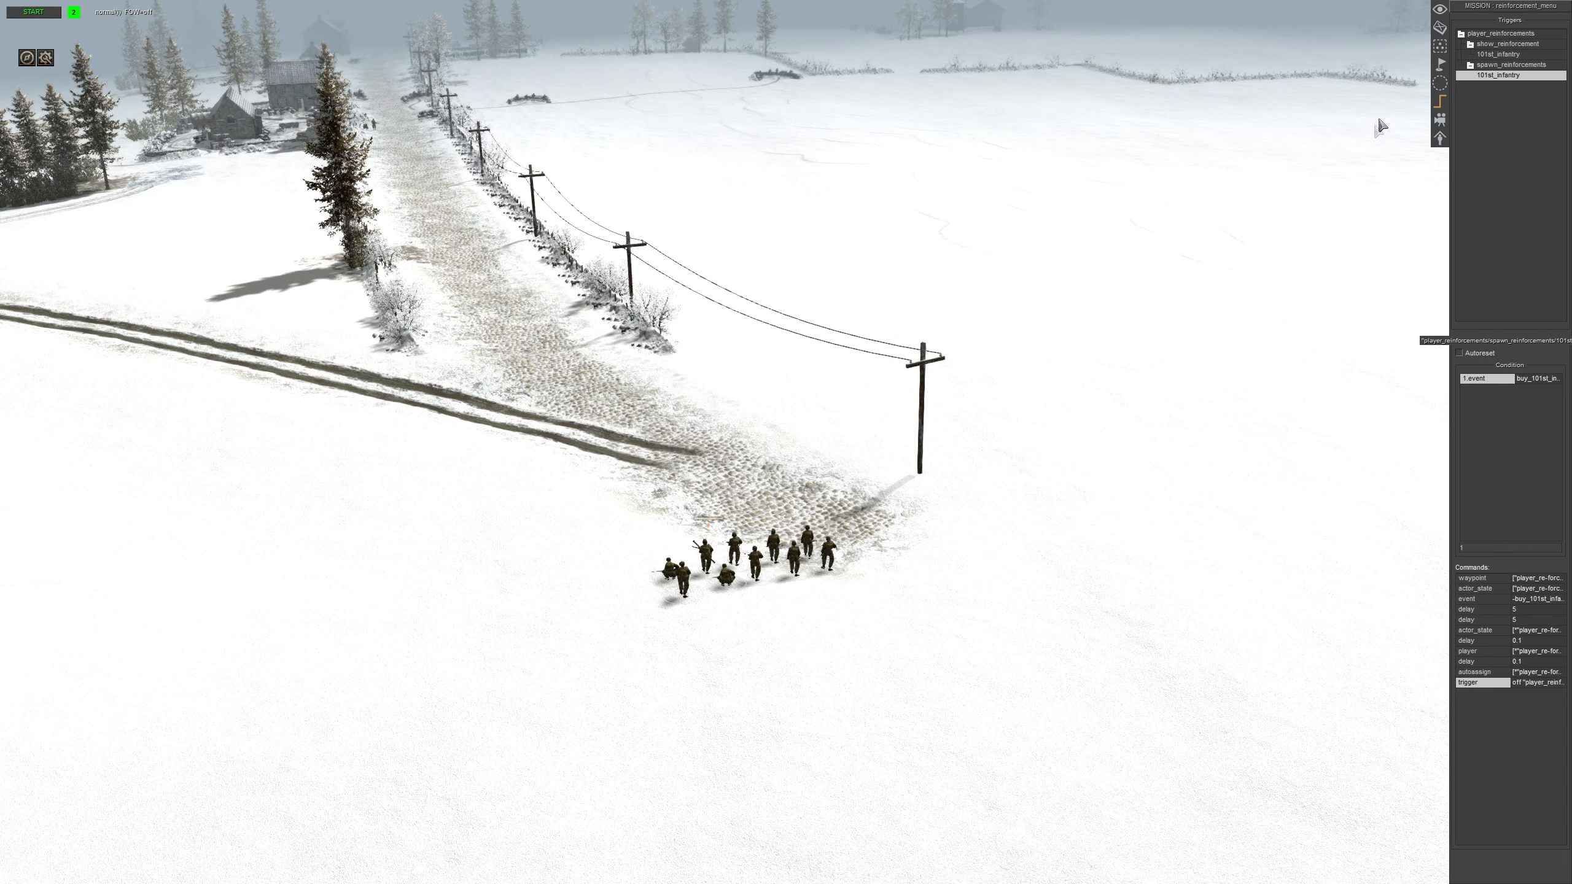
Display the placed entities around the waiting infantry, start the mission and buy the 101st Infantry Squad
{"action": "left_click", "coordinate": [1440, 28]}
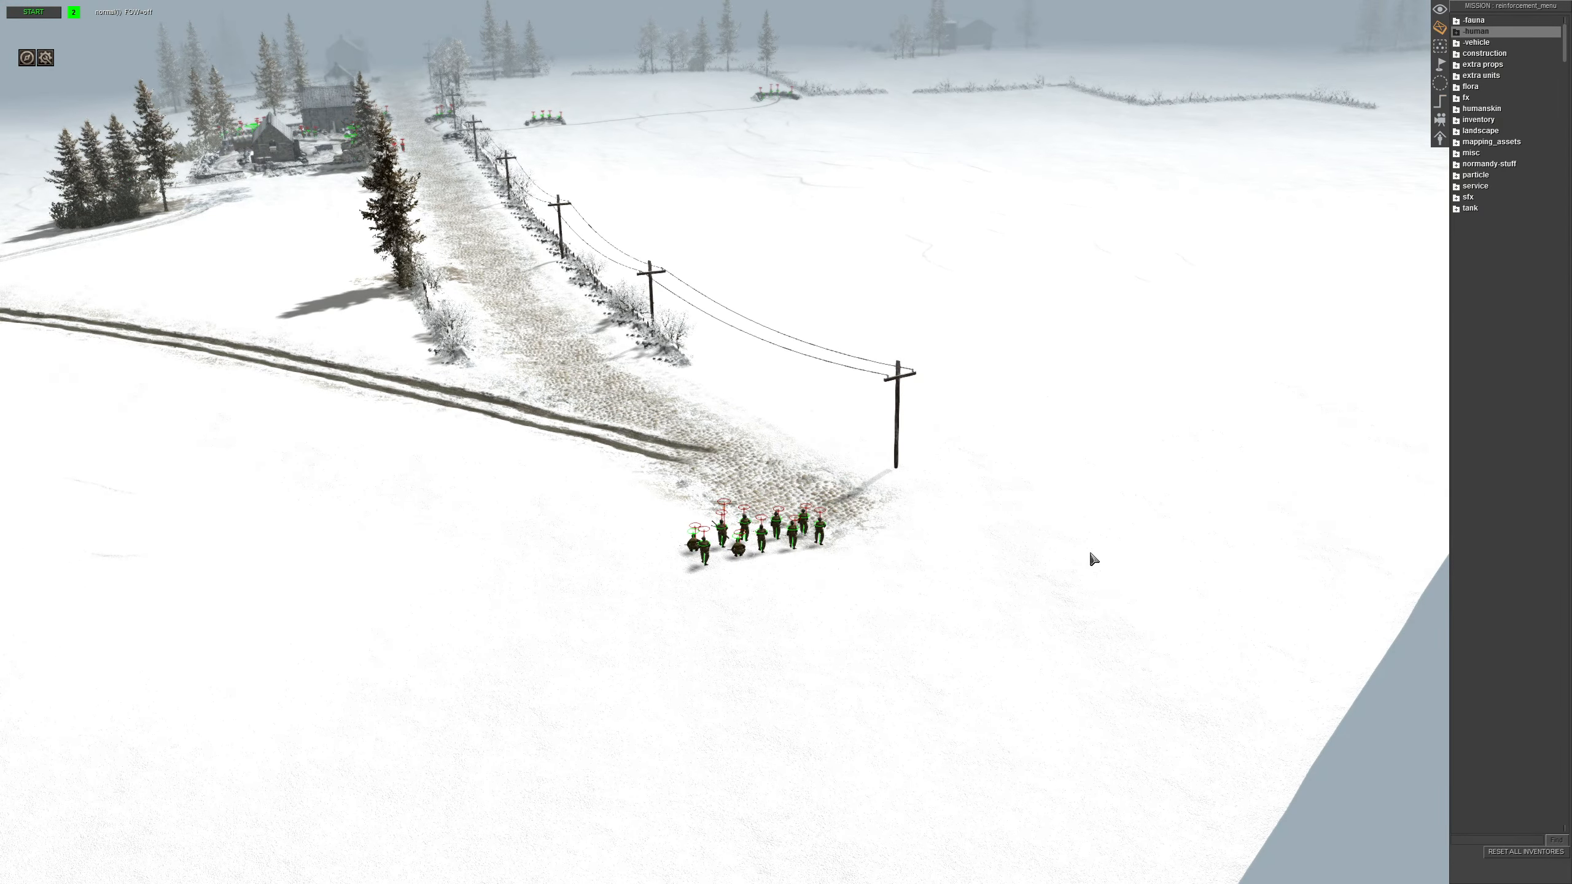
{"action": "middle_click_drag", "start_coordinate": [1068, 552], "coordinate": [947, 560]}
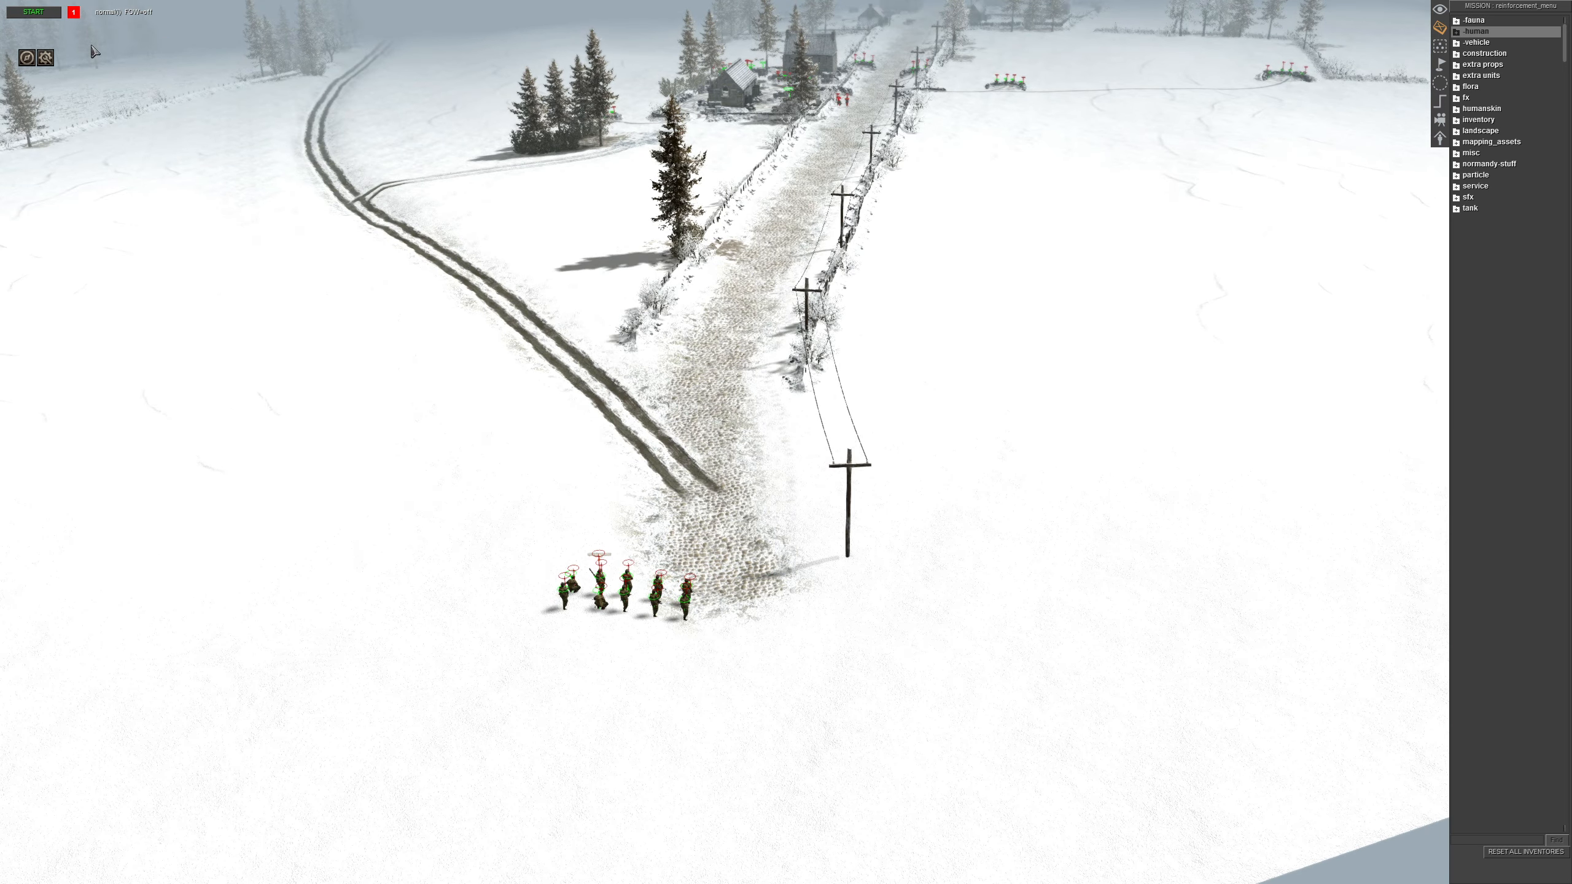
{"action": "left_click", "coordinate": [41, 14]}
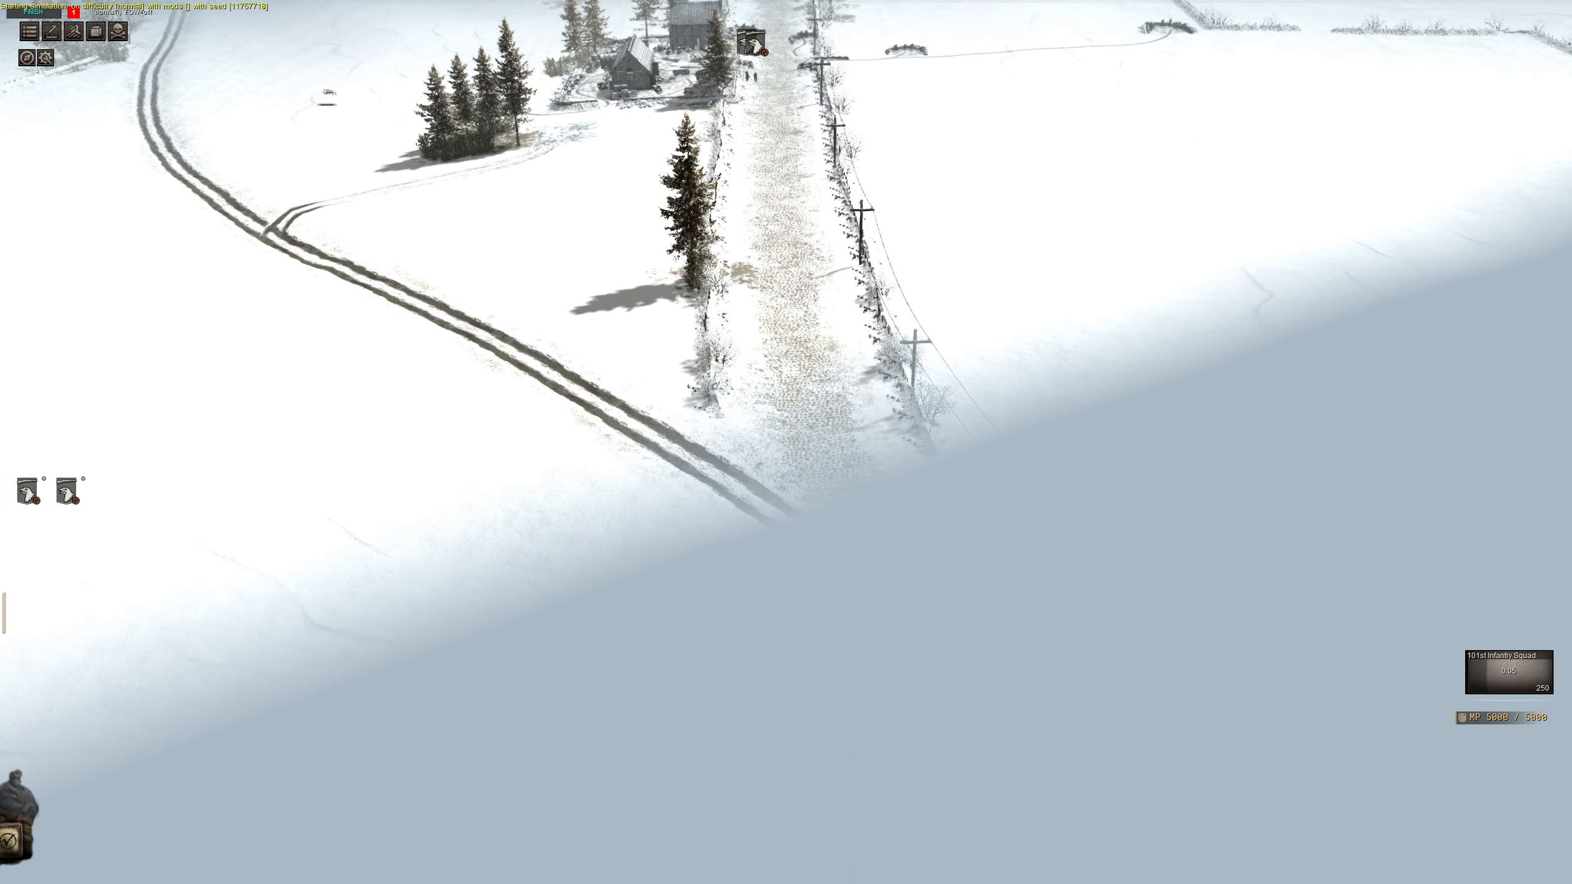
{"action": "scroll", "coordinate": [582, 252], "scroll_direction": "up", "scroll_amount": 1}
{"action": "left_click_drag", "start_coordinate": [724, 93], "coordinate": [786, 162]}
{"action": "left_click", "coordinate": [766, 251]}
{"action": "middle_click_drag", "start_coordinate": [340, 7], "coordinate": [527, 124]}
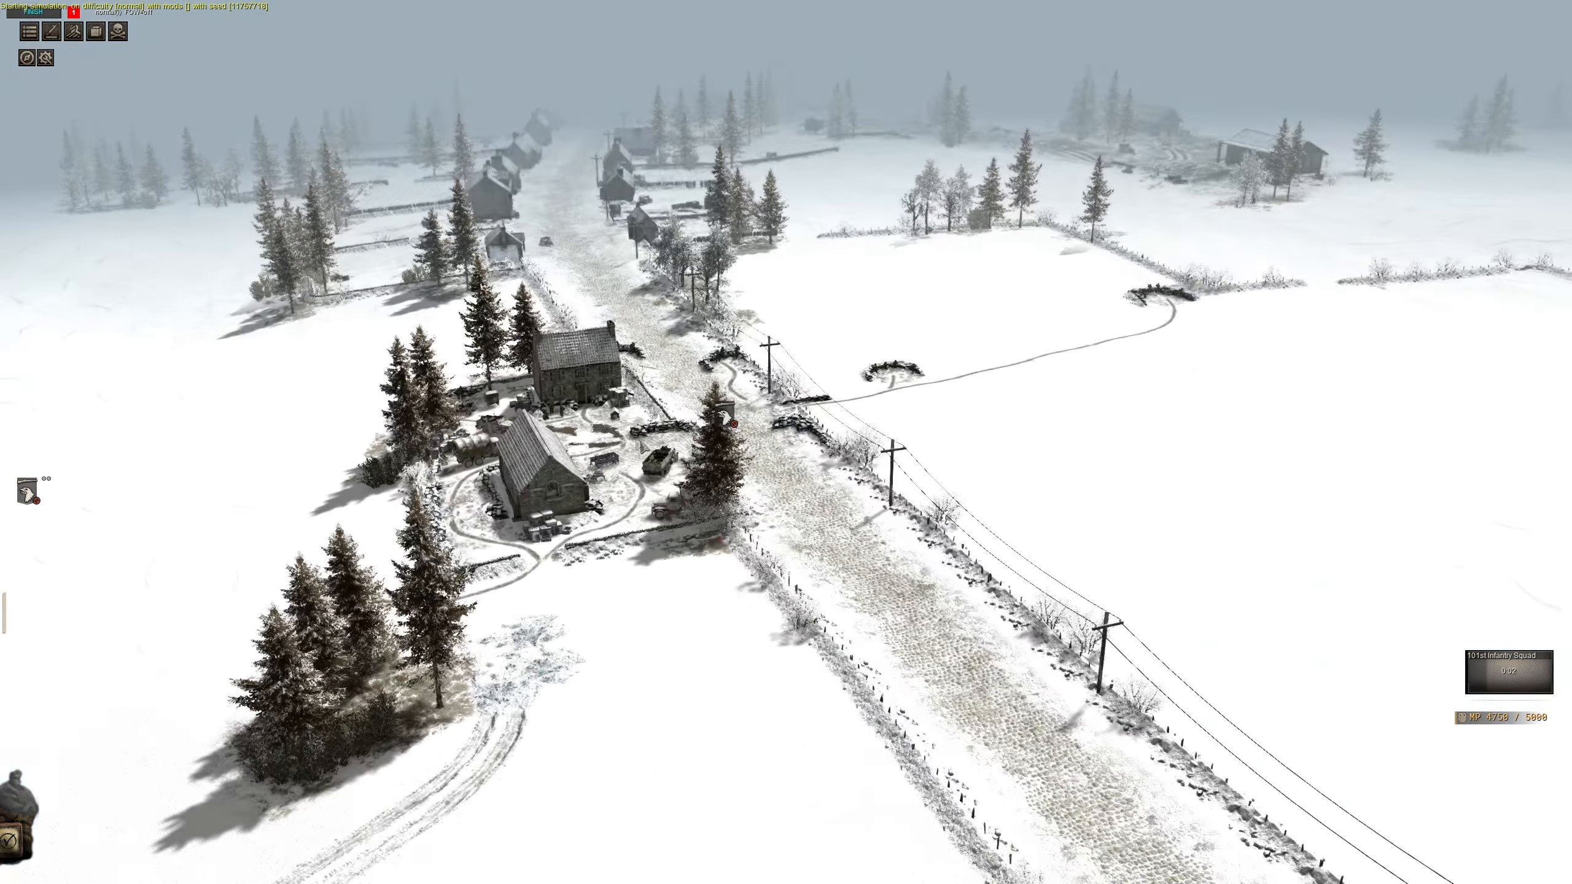
Examine the far end of the road and the minimap for the arrival of the purchased 101st infantry
{"action": "middle_click_drag", "start_coordinate": [557, 372], "coordinate": [755, 396]}
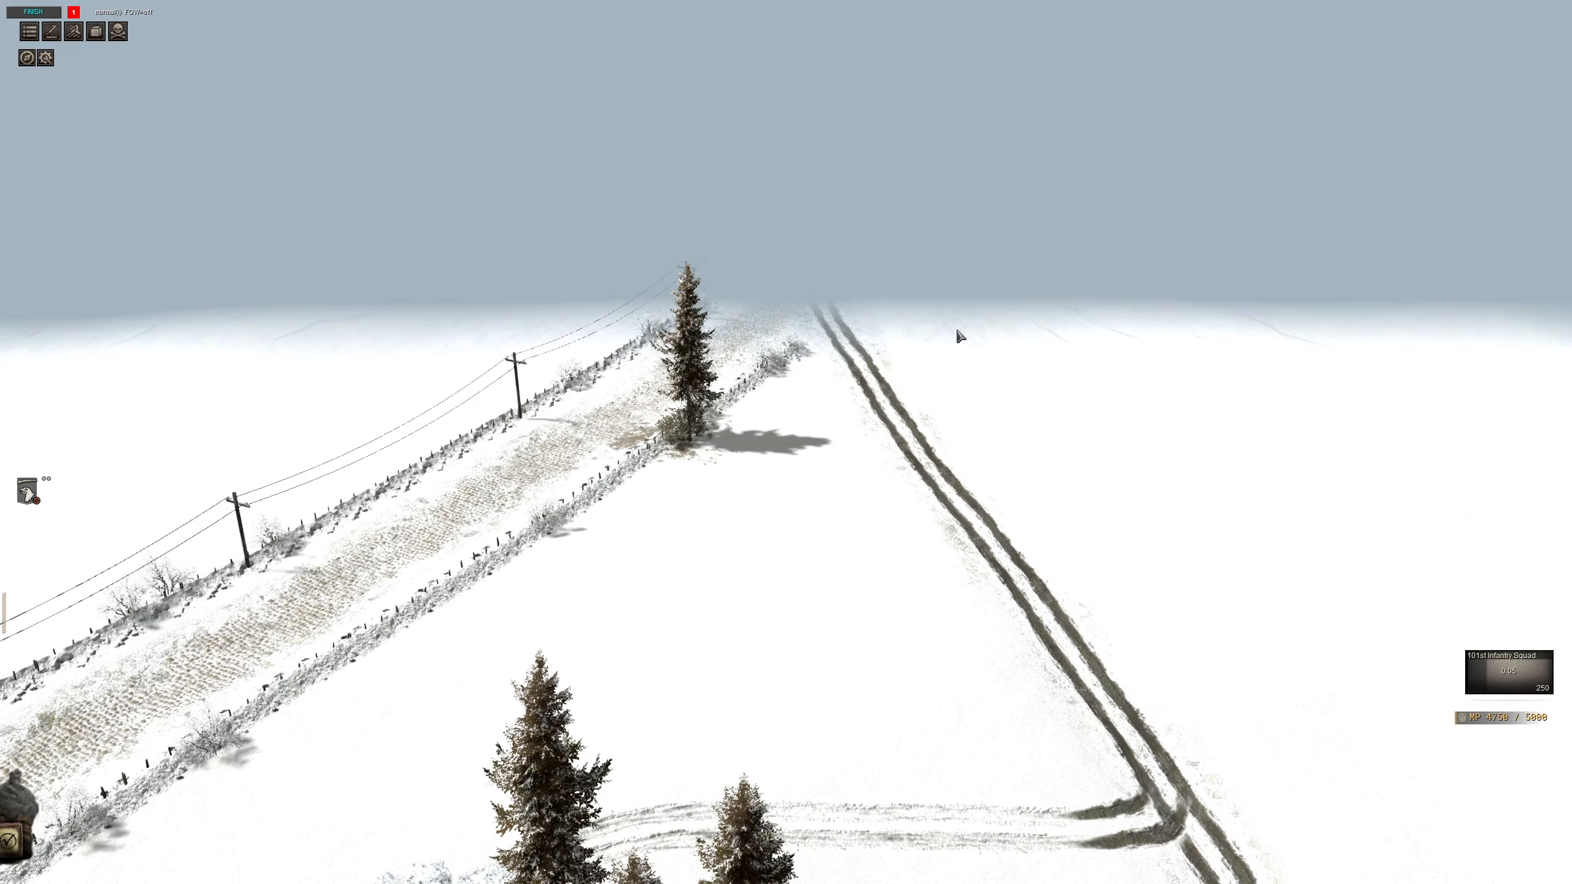
{"action": "key", "text": "F2"}
{"action": "middle_click_drag", "start_coordinate": [961, 337], "coordinate": [845, 345]}
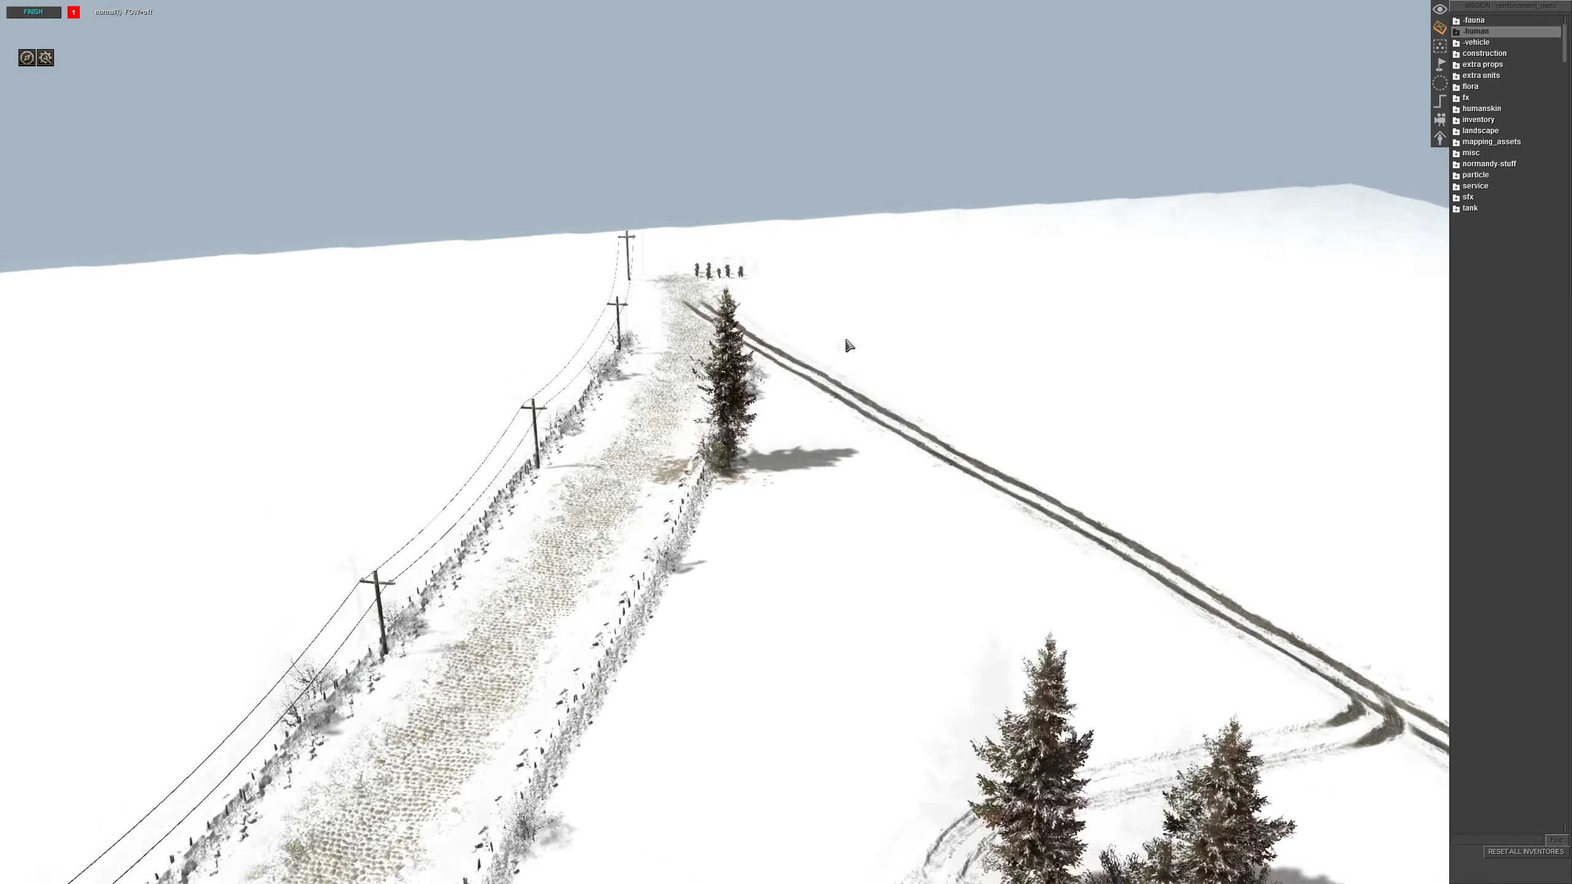
{"action": "key", "text": "F1"}
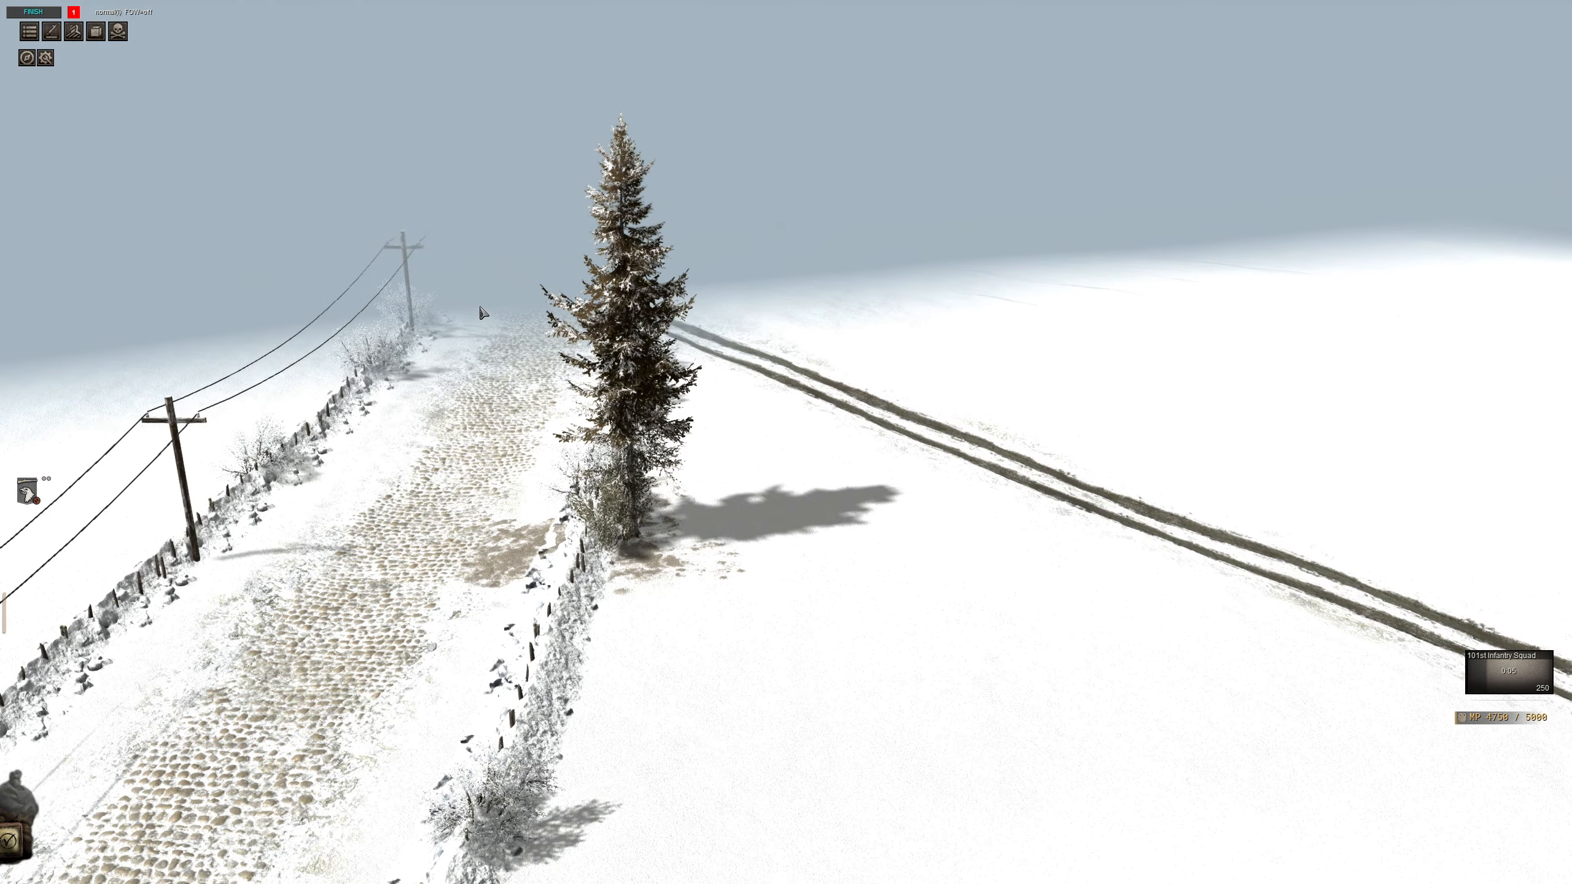
{"action": "key", "text": "m"}
{"action": "middle_click_drag", "start_coordinate": [378, 272], "coordinate": [516, 365]}
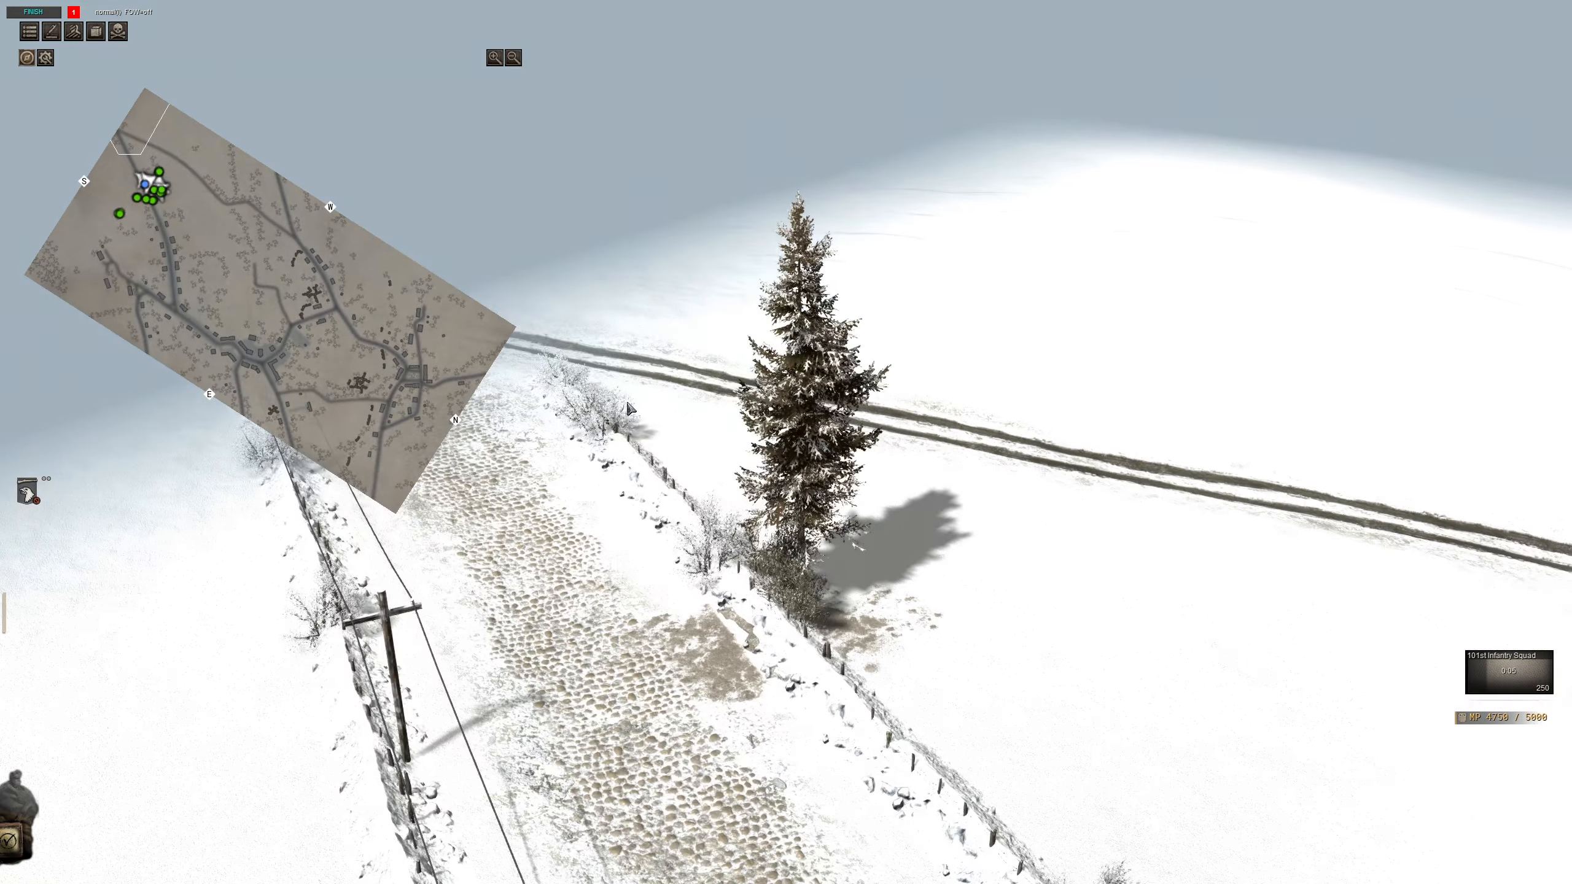
{"action": "key", "text": "m"}
{"action": "key", "text": "F2"}
{"action": "key", "text": "F1"}
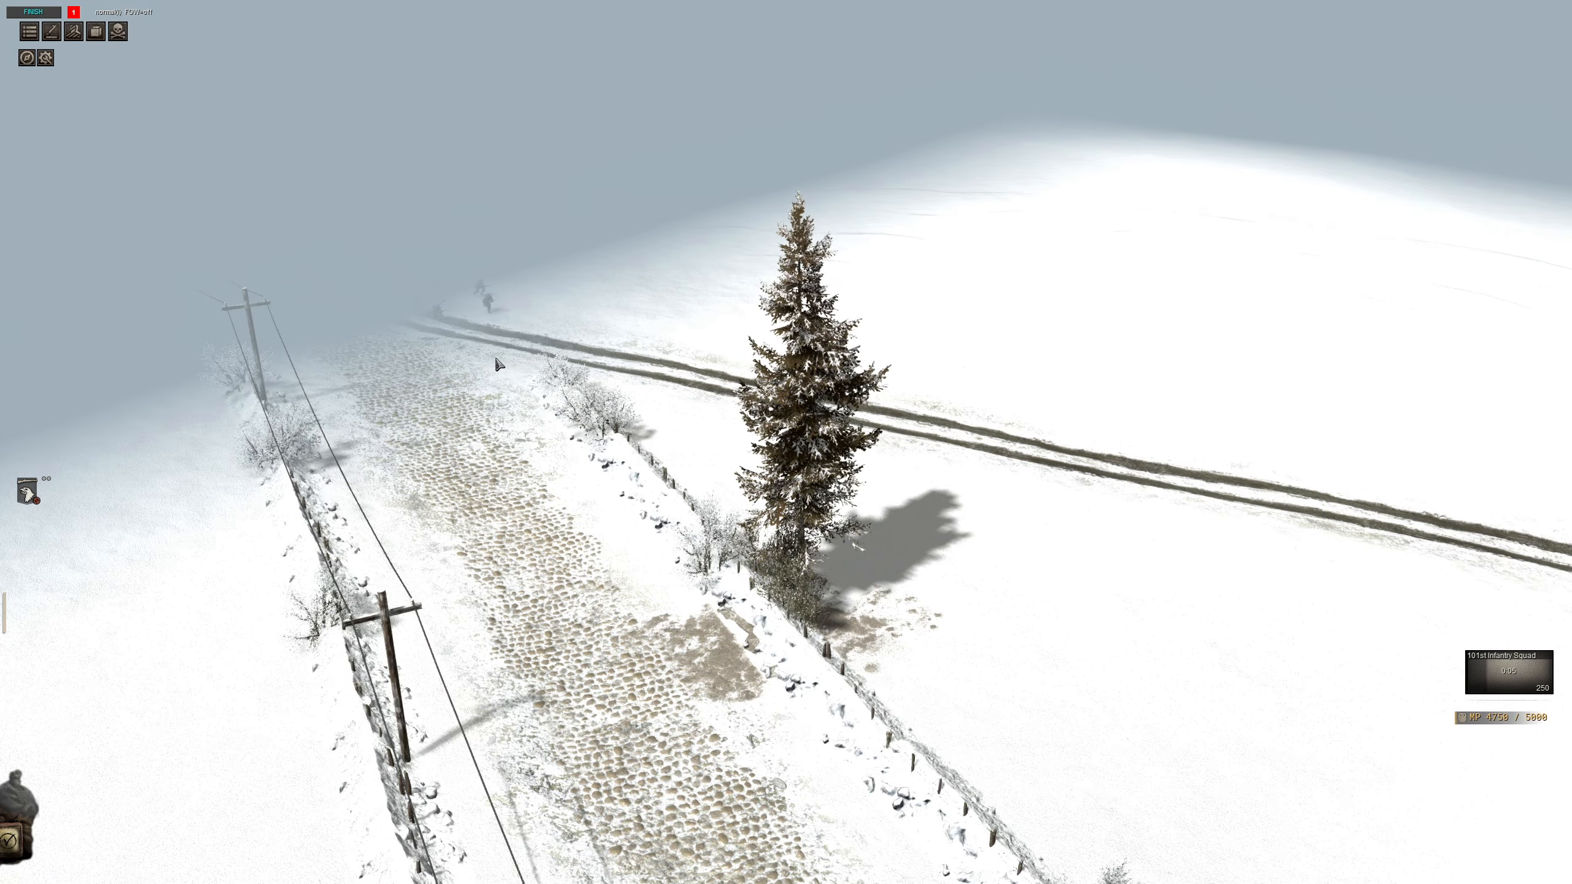
{"action": "key", "text": "m"}
{"action": "middle_click_drag", "start_coordinate": [859, 547], "coordinate": [571, 574]}
{"action": "key", "text": "m"}
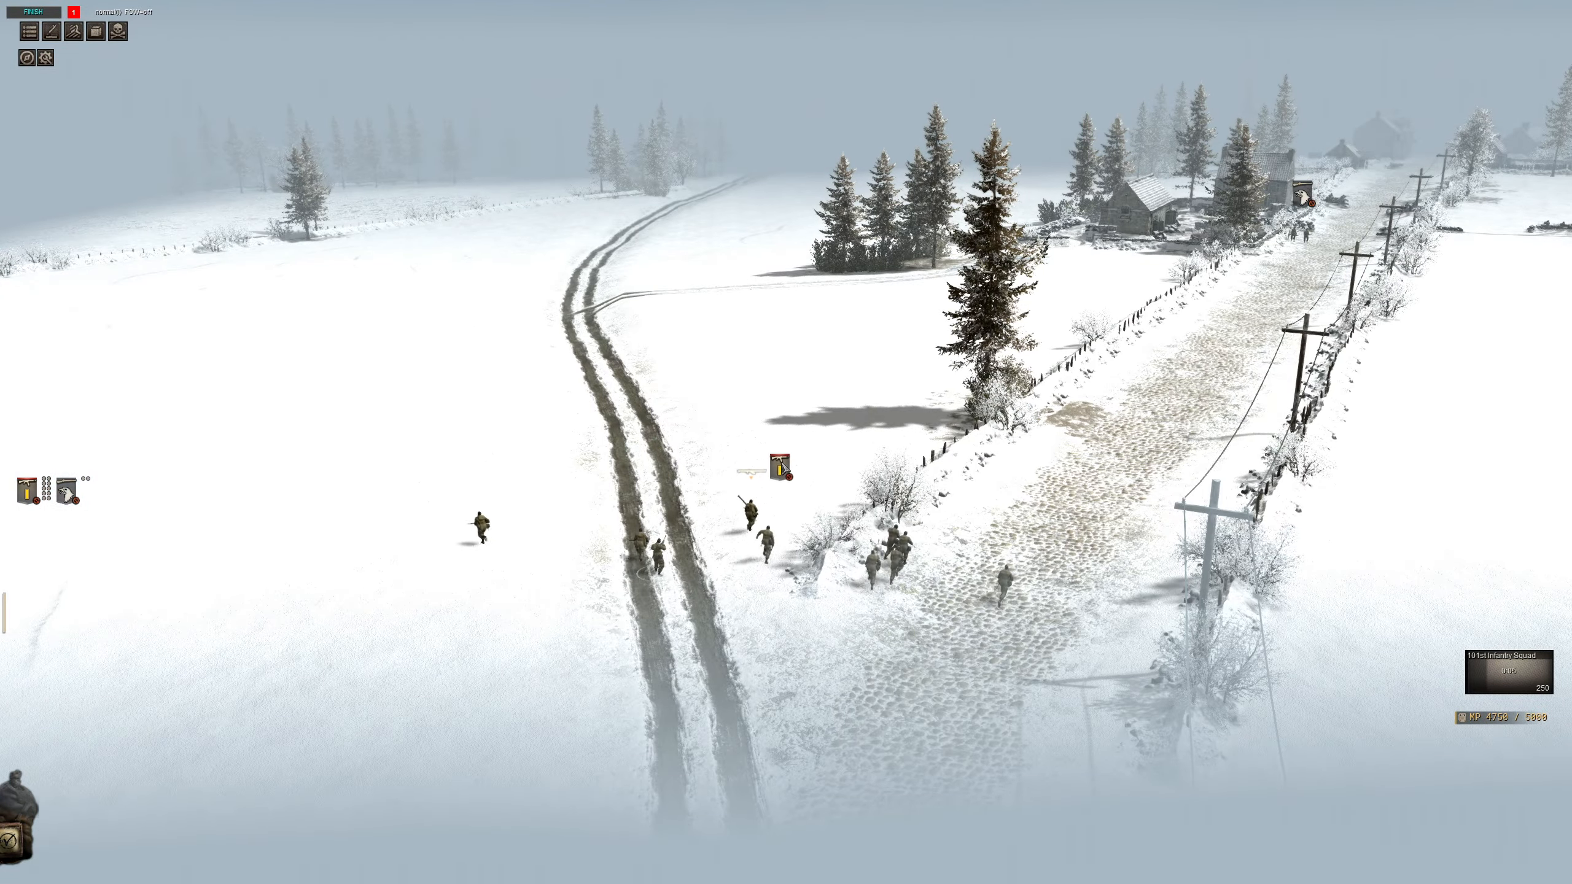
Select the arrived squad to check player control, deselect it, and buy a second 101st Infantry Squad
{"action": "left_click", "coordinate": [786, 451]}
{"action": "middle_click_drag", "start_coordinate": [786, 451], "coordinate": [683, 198]}
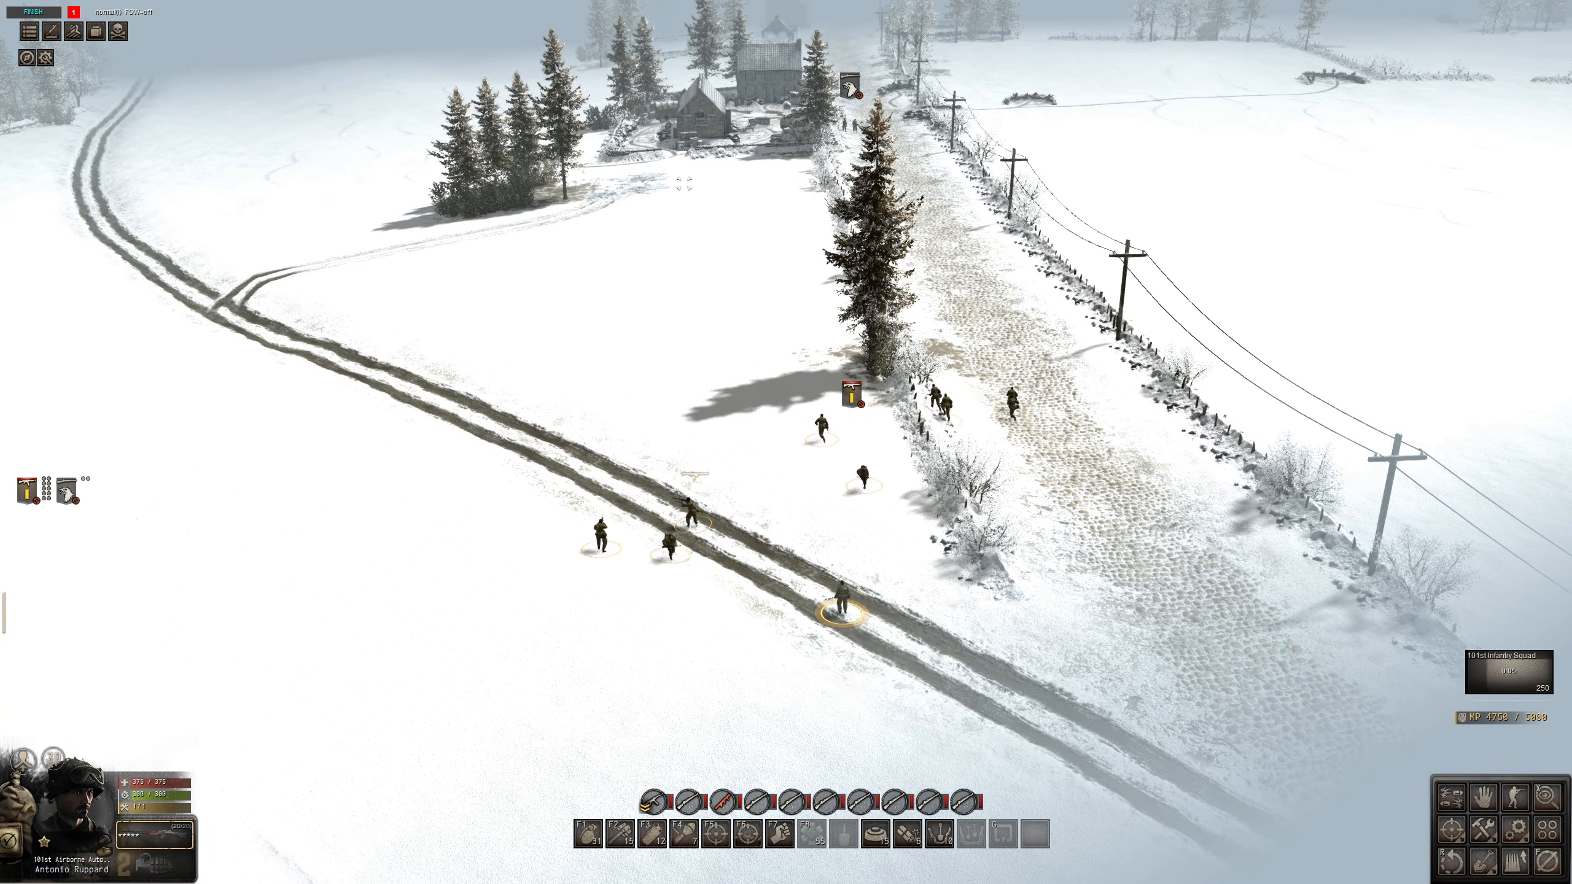
{"action": "left_click", "coordinate": [1355, 644]}
{"action": "left_click", "coordinate": [1509, 671]}
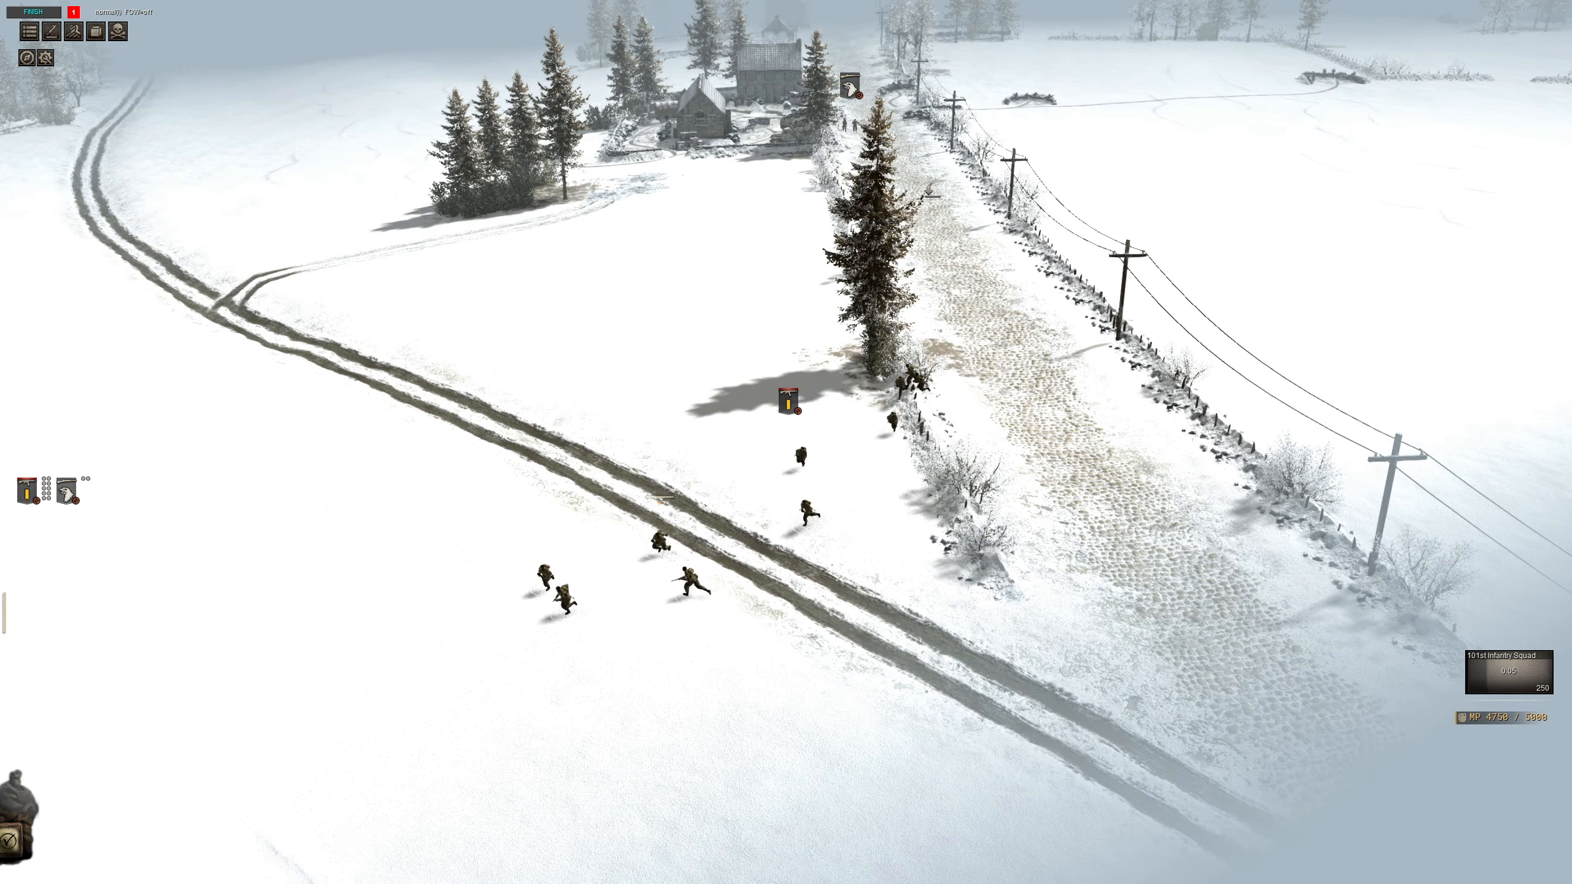
Examine the spawn area beyond the fog for the second squad, comparing the editor and game views
{"action": "middle_click_drag", "start_coordinate": [866, 378], "coordinate": [854, 469]}
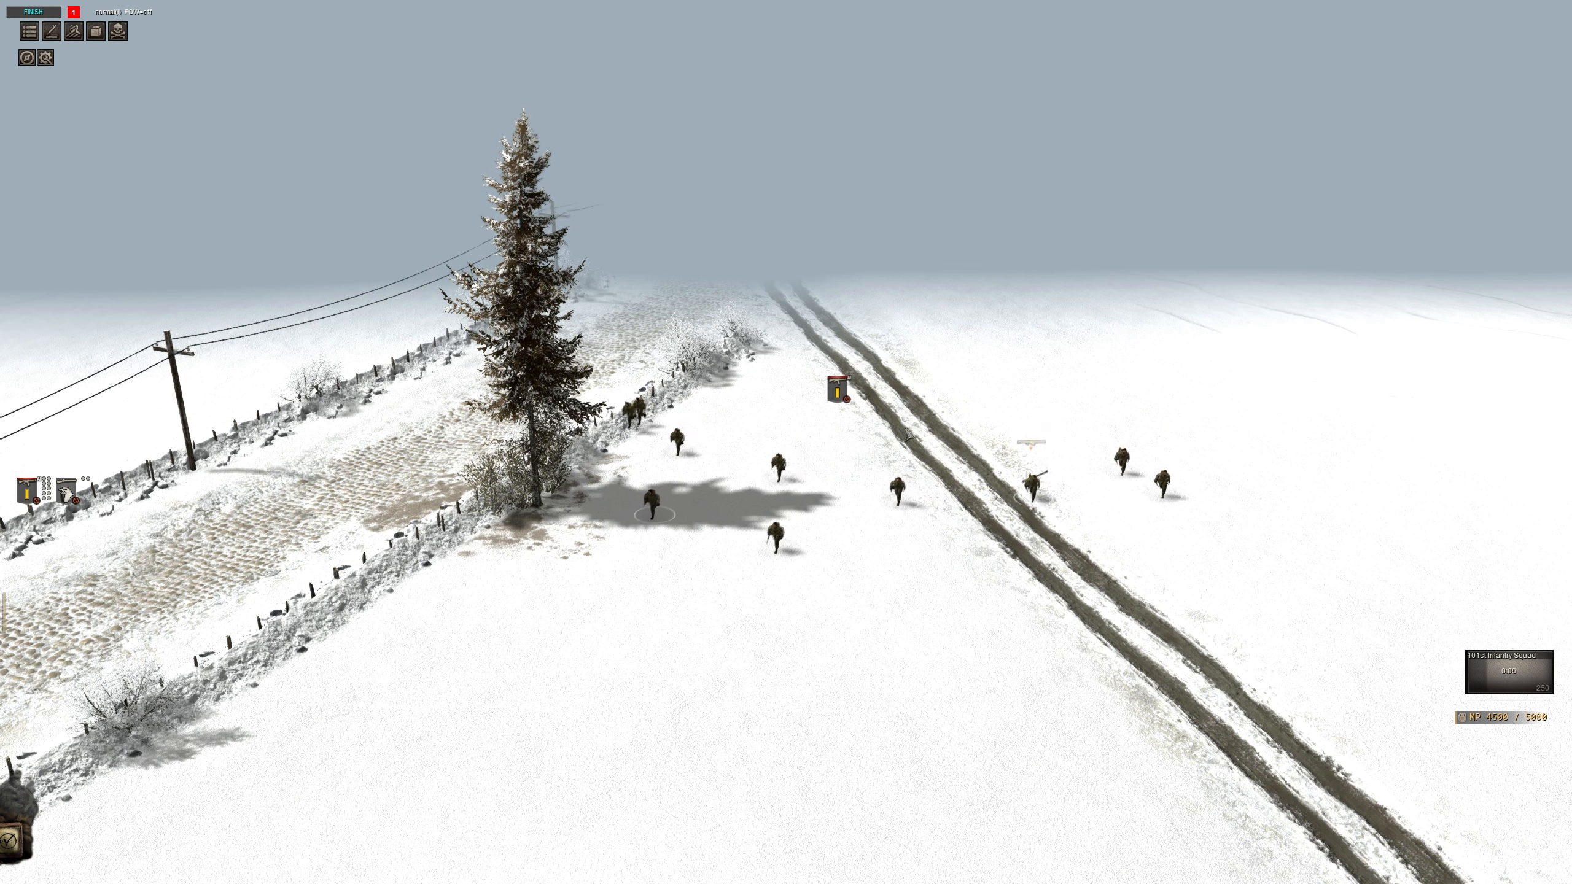
{"action": "key", "text": "F3"}
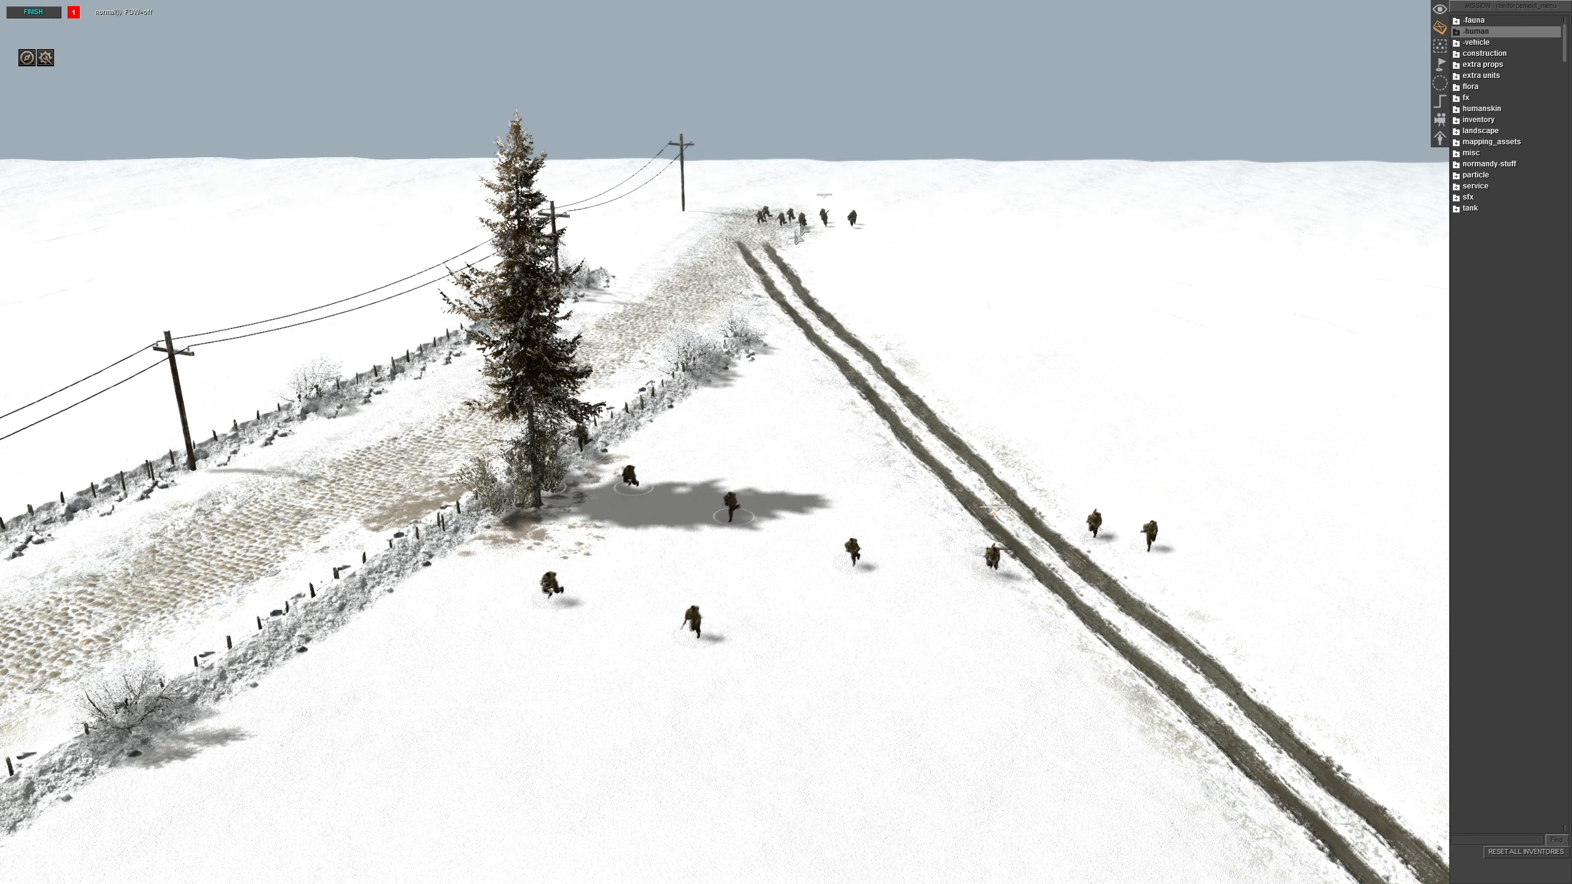
{"action": "middle_click_drag", "start_coordinate": [854, 291], "coordinate": [840, 216]}
{"action": "key", "text": "F1"}
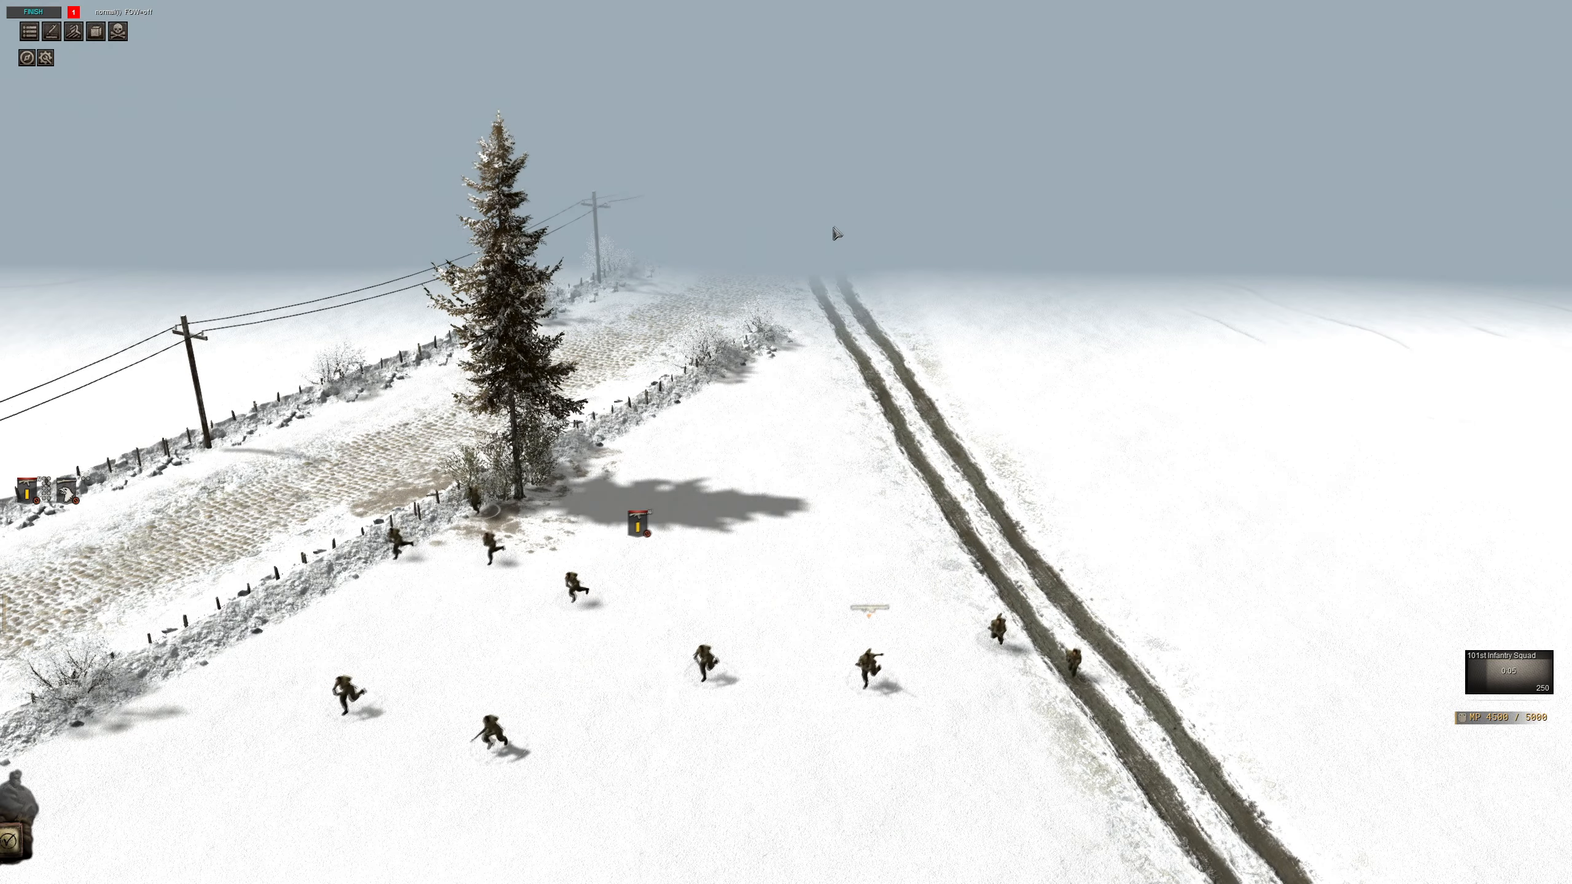
{"action": "middle_click_drag", "start_coordinate": [804, 353], "coordinate": [779, 372]}
{"action": "middle_click_drag", "start_coordinate": [891, 310], "coordinate": [773, 300]}
Locate the second squad on the minimap and check whether it can be selected on the road
{"action": "key", "text": "m"}
{"action": "middle_click_drag", "start_coordinate": [564, 282], "coordinate": [864, 342]}
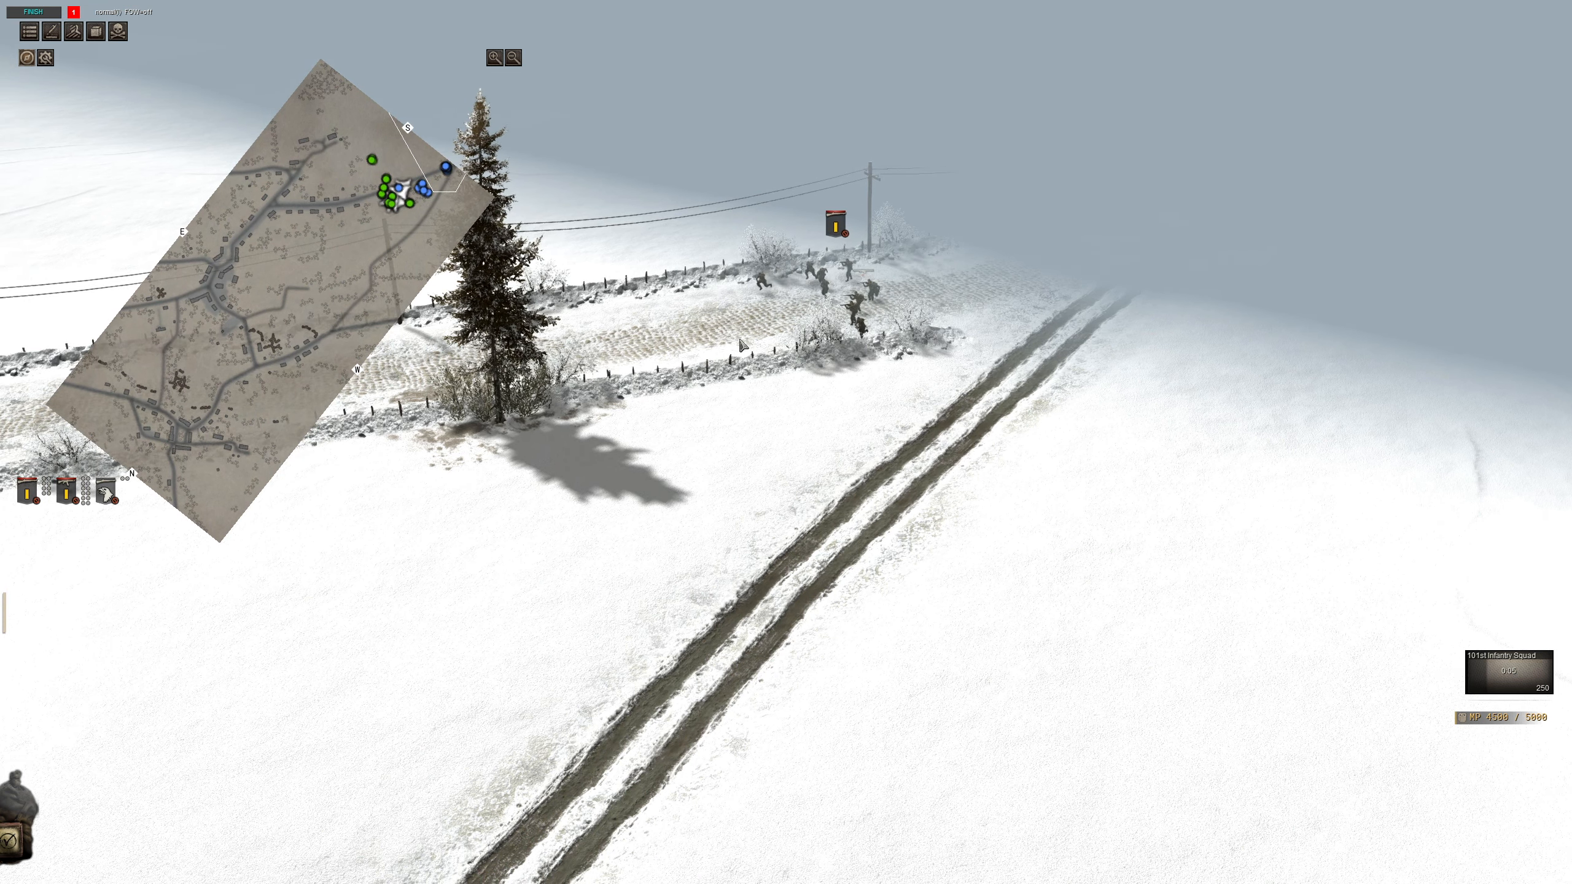
{"action": "middle_click_drag", "start_coordinate": [619, 527], "coordinate": [820, 485]}
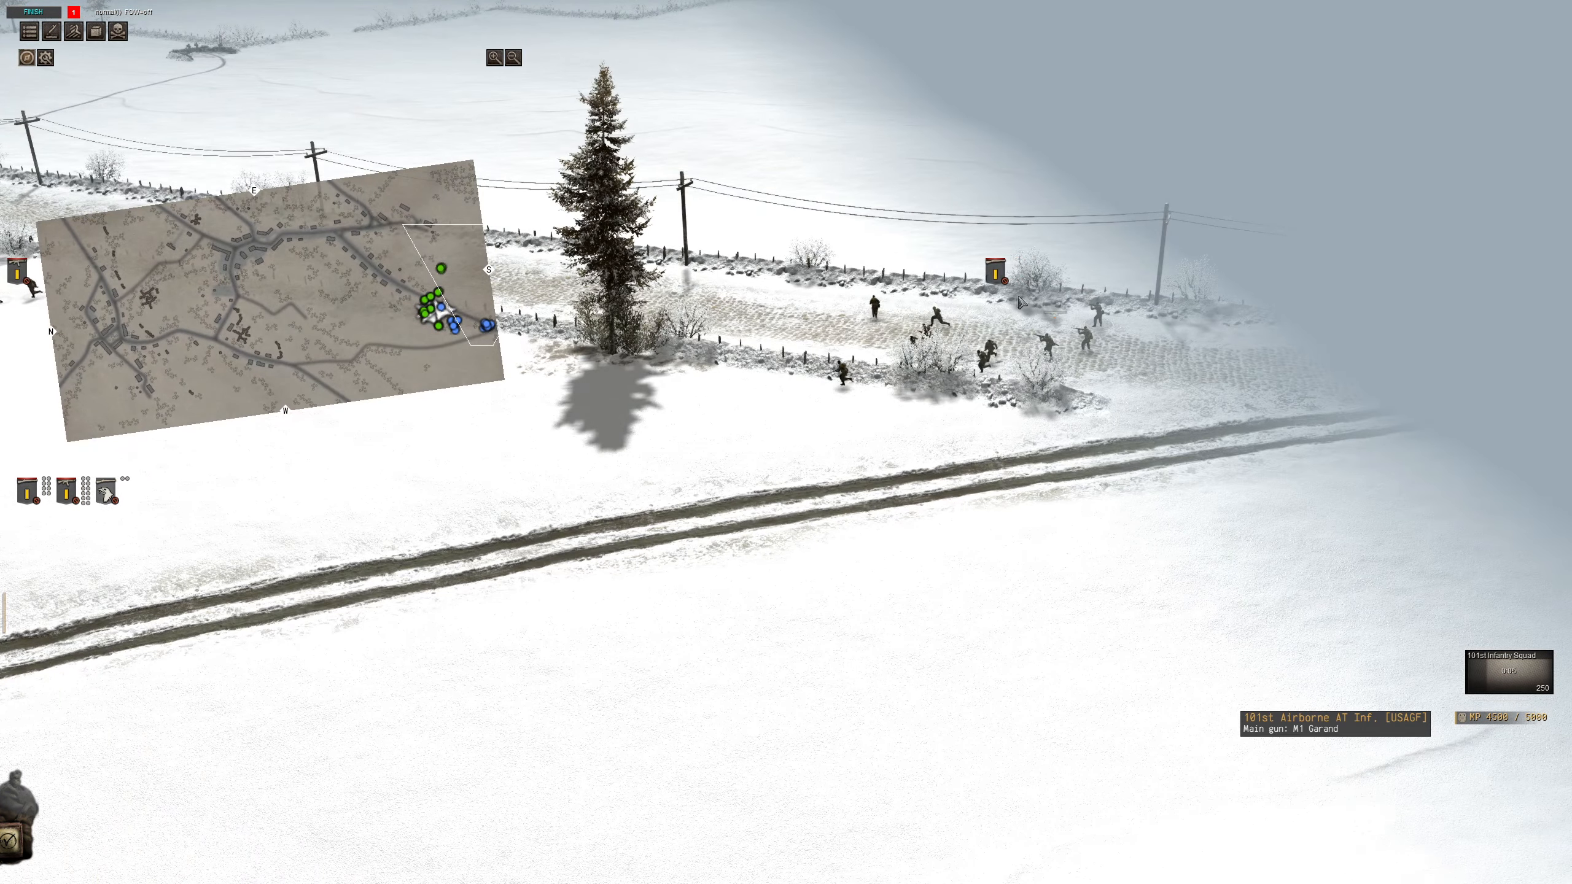
{"action": "key", "text": "m"}
{"action": "left_click", "coordinate": [984, 271]}
{"action": "middle_click_drag", "start_coordinate": [575, 377], "coordinate": [872, 403]}
{"action": "left_click", "coordinate": [768, 366]}
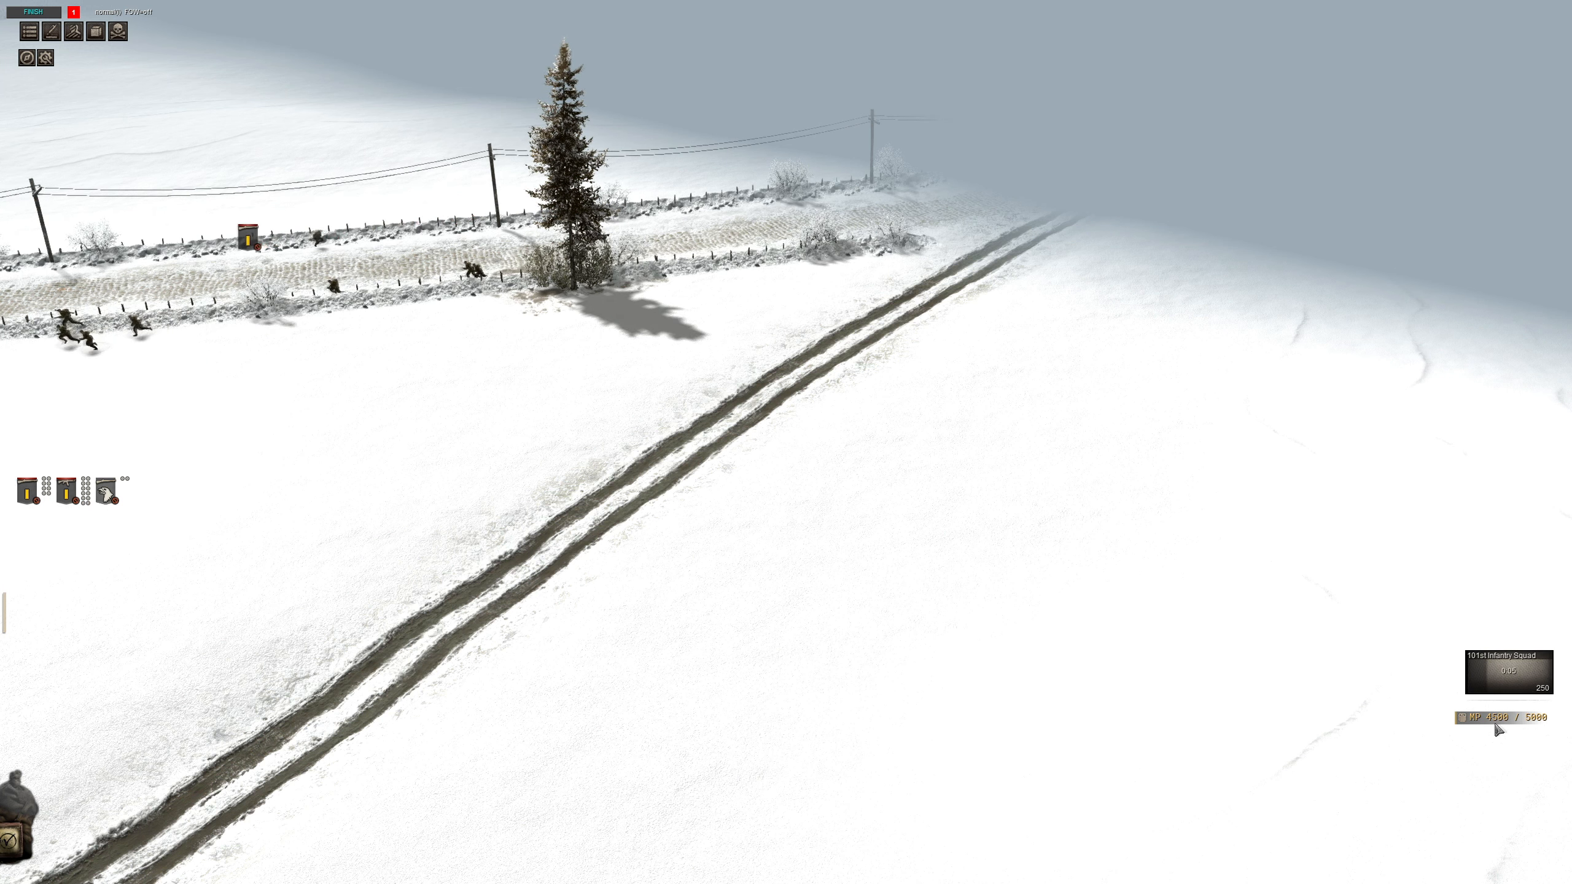
Check both squads' positions near the farmhouses and finish the test mission
{"action": "middle_click_drag", "start_coordinate": [1133, 540], "coordinate": [919, 513]}
{"action": "middle_click_drag", "start_coordinate": [833, 37], "coordinate": [625, 99]}
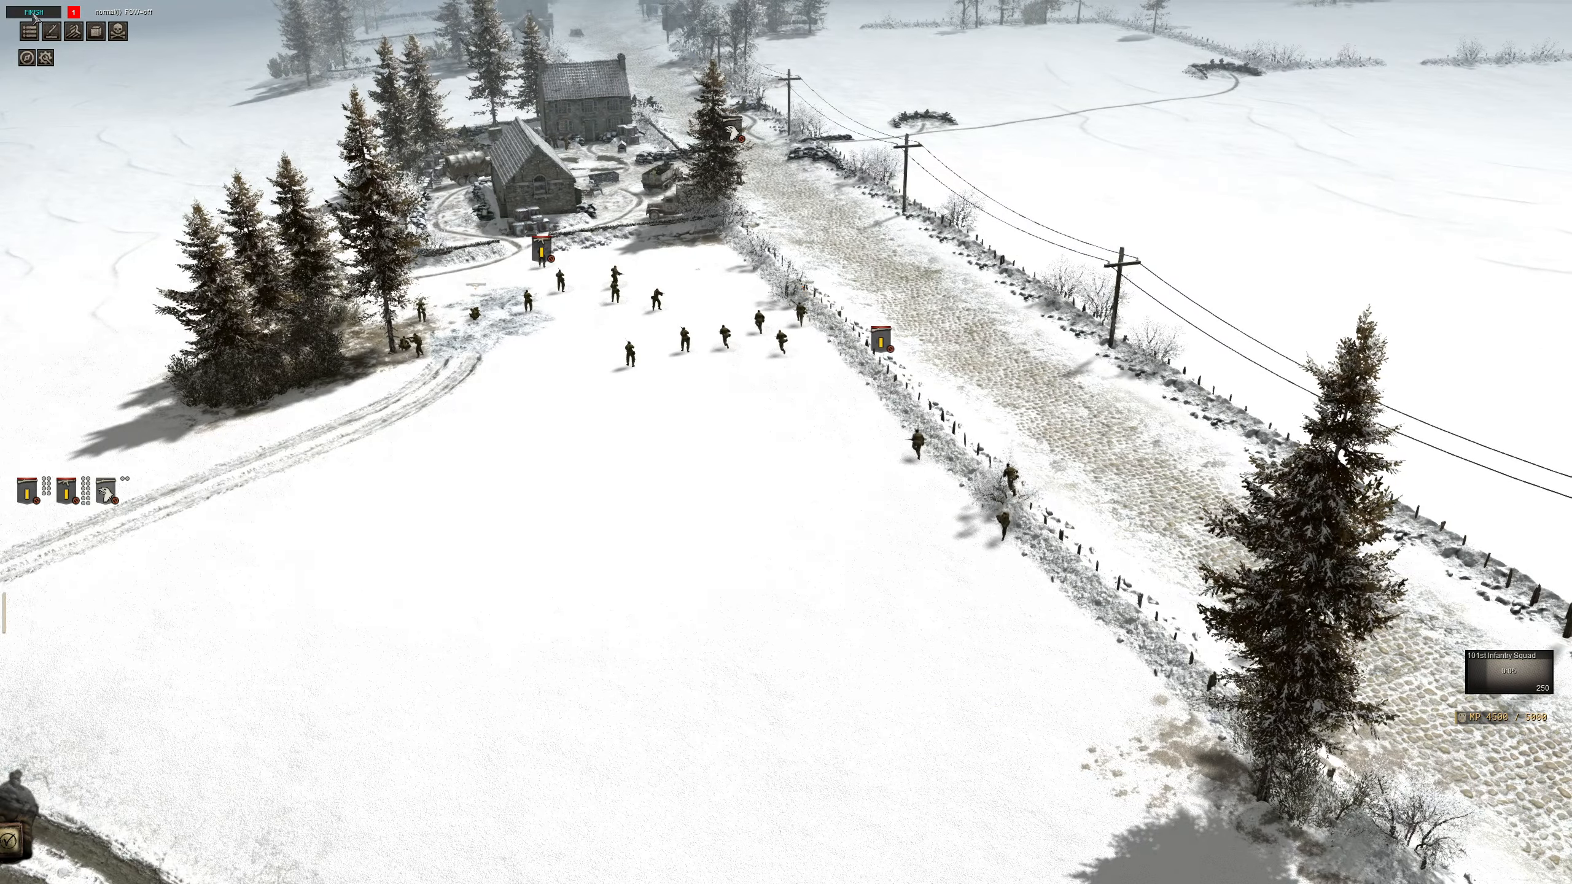
{"action": "left_click", "coordinate": [33, 12]}
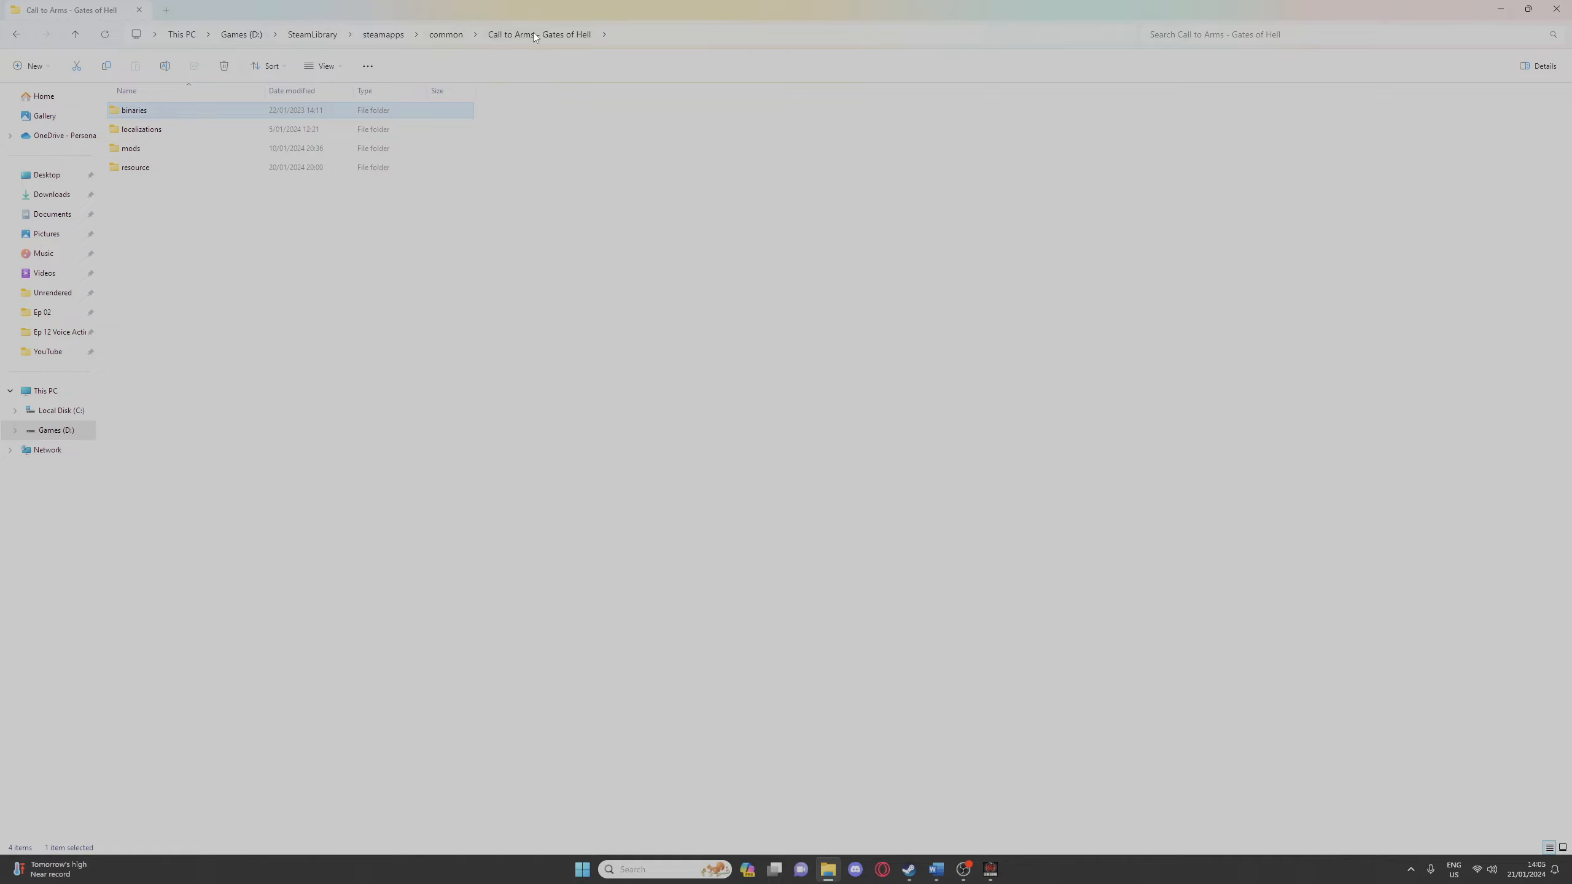
Switch to File Explorer and open the resource folder inside Call to Arms - Gates of Hell
{"action": "double_click", "coordinate": [140, 168]}
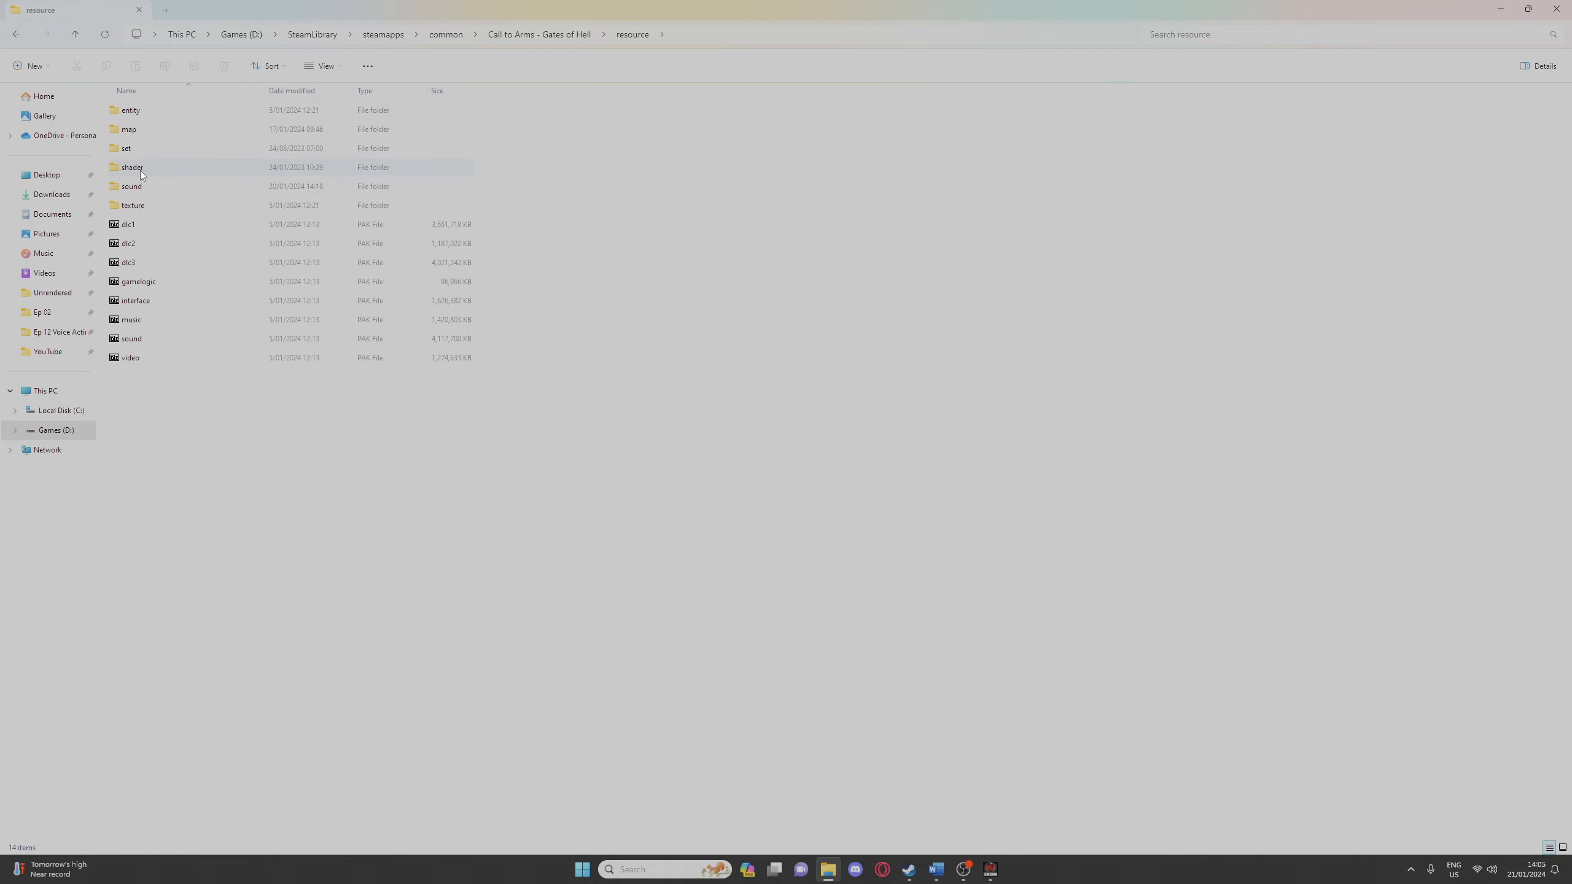